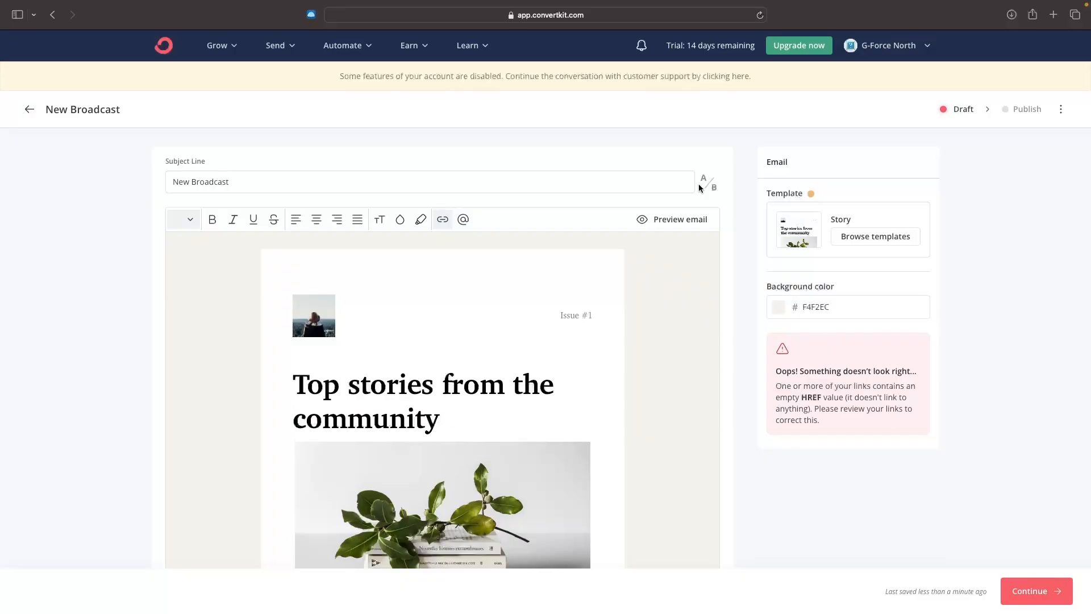
# Enter "My new" as the broadcast's subject line.
pyautogui.click(192, 161)
pyautogui.write('My new')
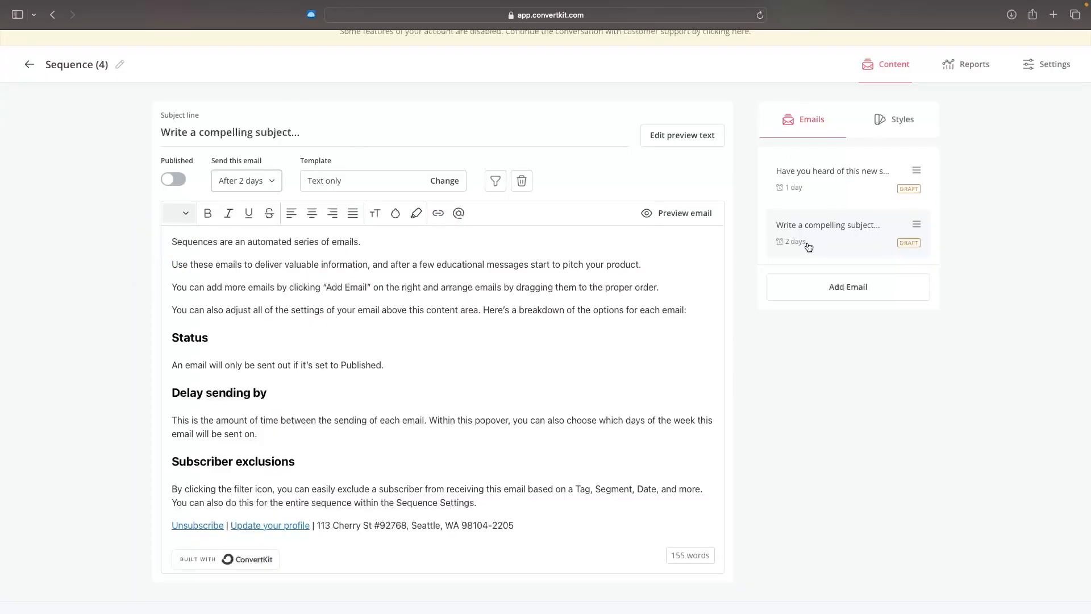
# Set the subject line of the sequence's second email to "Have you seen this?".
pyautogui.moveTo(306, 133); pyautogui.dragTo(133, 136)
pyautogui.write('Have you seen this?')
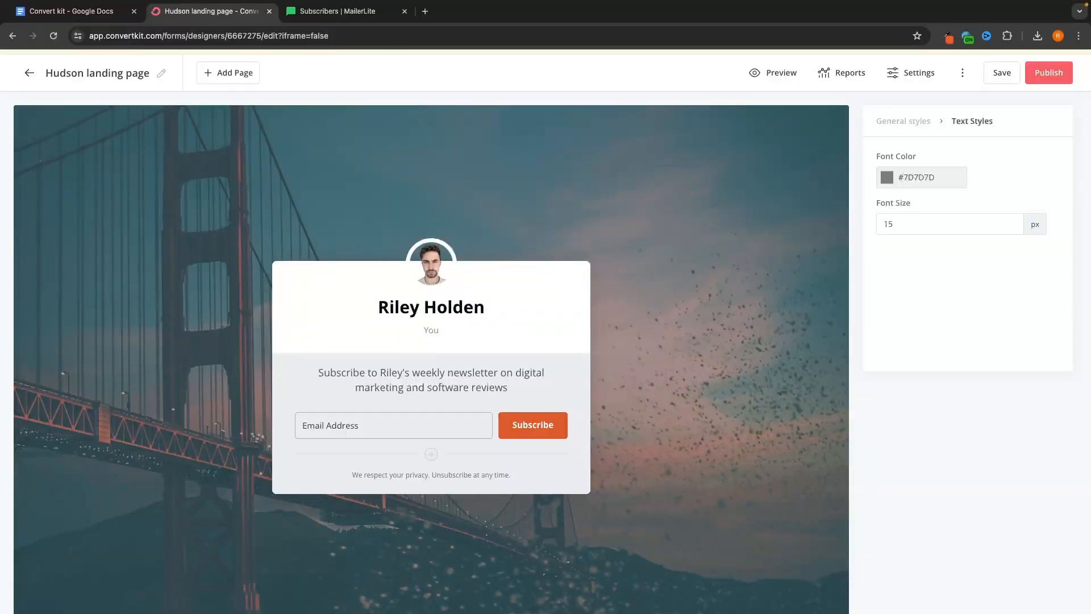
# Open the label of the Hudson landing page's Email Address field for editing.
pyautogui.click(318, 435)
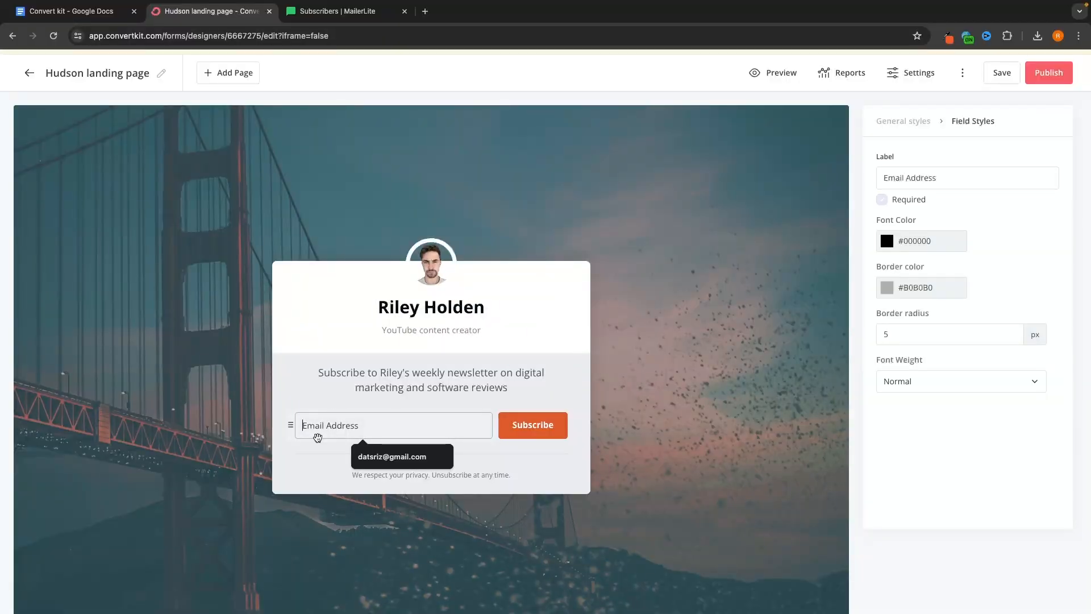
pyautogui.click(940, 178)
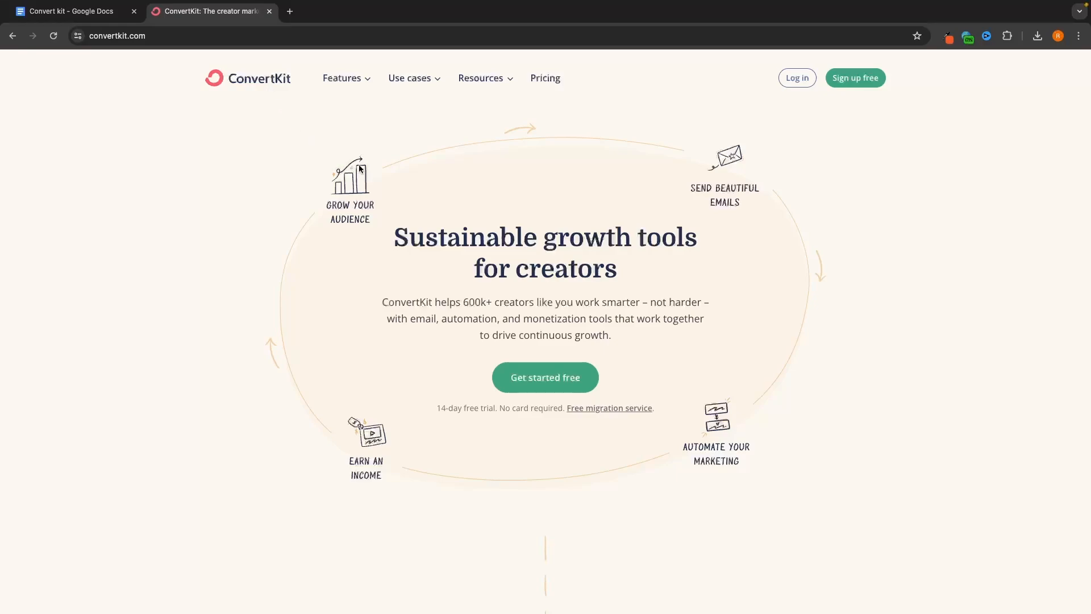
# Open ConvertKit's pricing page and view the Free, Creator and Creator Pro plans.
pyautogui.click(542, 79)
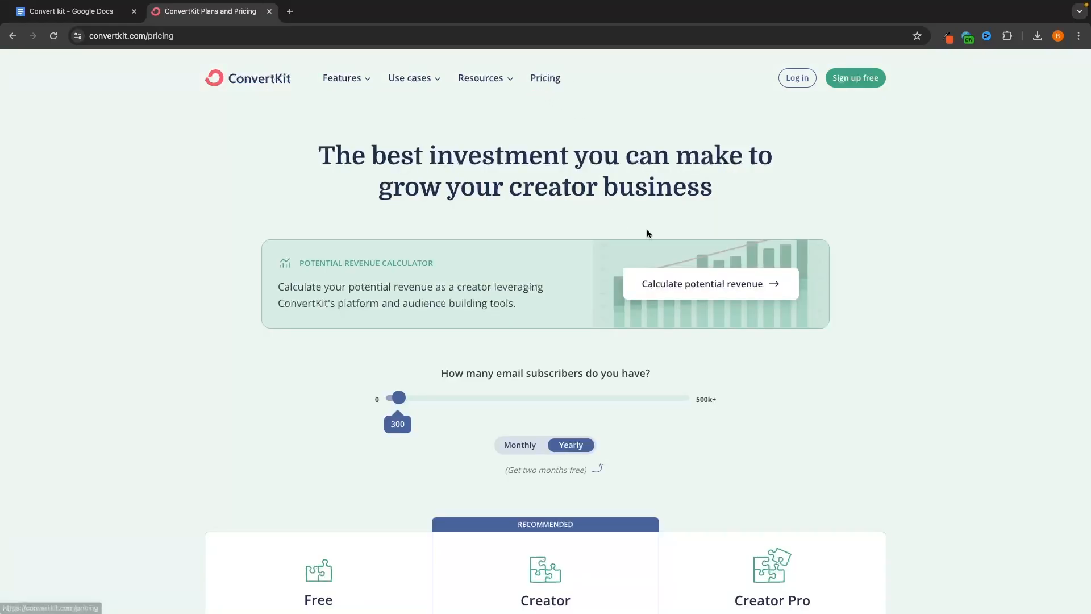
pyautogui.scroll(-4, 821, 316)
pyautogui.scroll(-3, 821, 317)
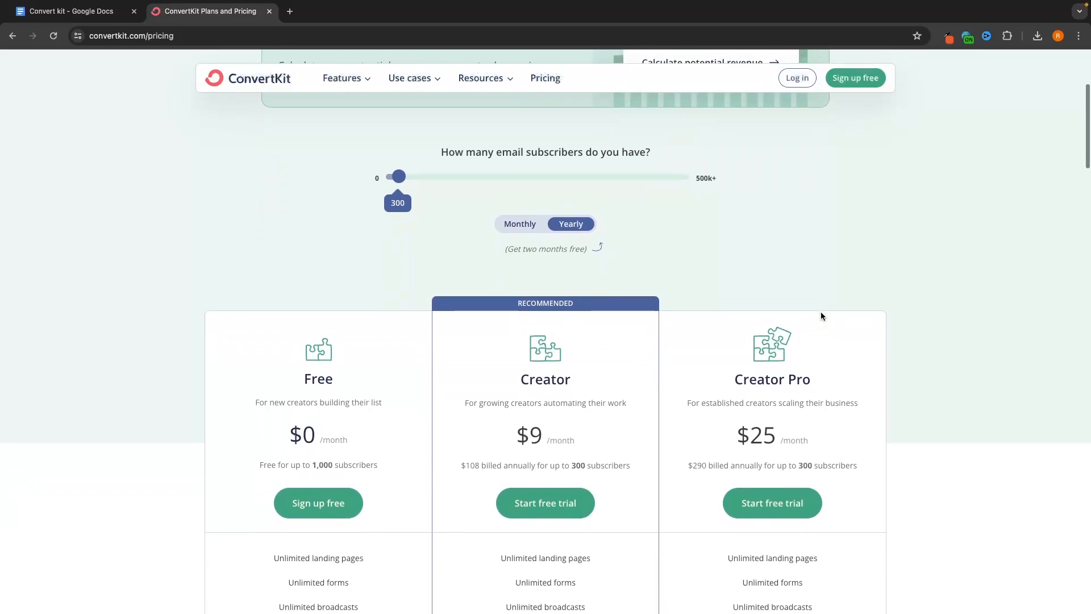
pyautogui.scroll(1, 821, 313)
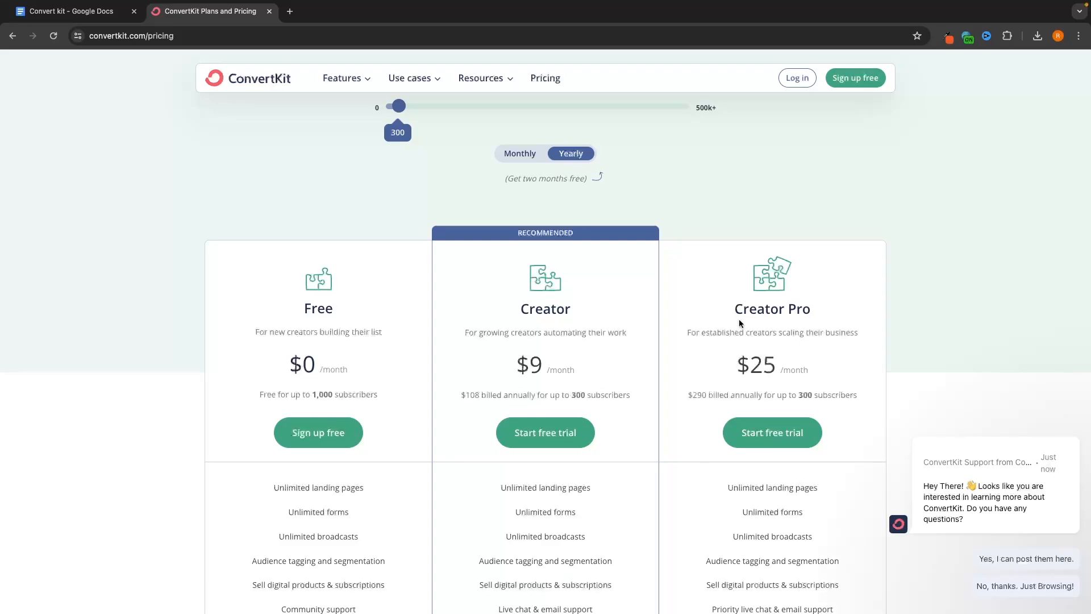
pyautogui.scroll(-3, 739, 319)
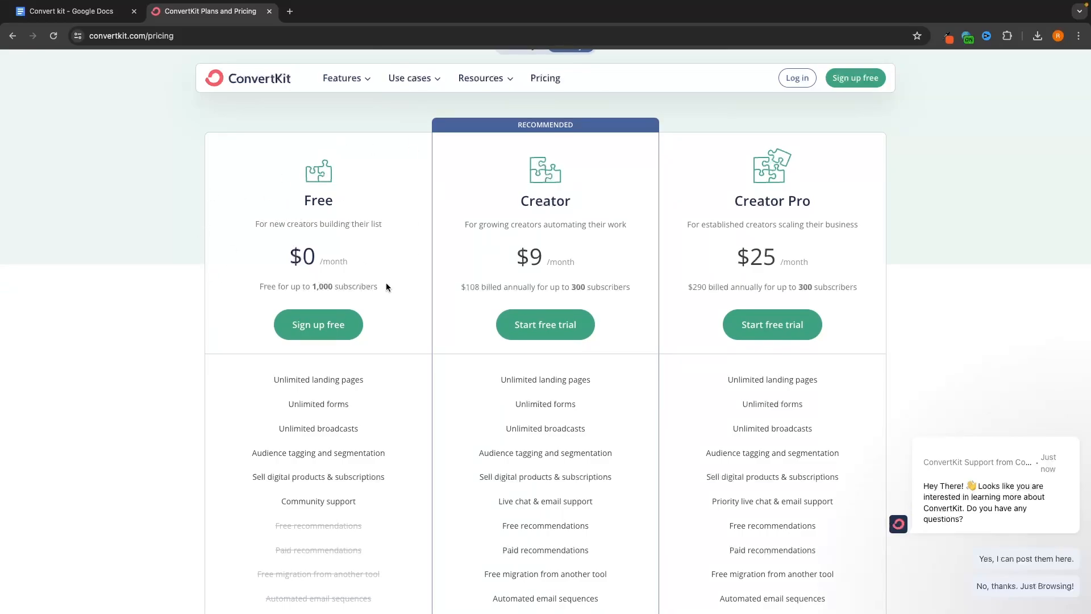
# Examine the Free plan's monthly price, subscriber limit and included features, such as landing pages, forms, broadcasts and audience tagging.
pyautogui.moveTo(283, 263); pyautogui.dragTo(346, 260)
pyautogui.click(379, 262)
pyautogui.moveTo(256, 286); pyautogui.dragTo(383, 292)
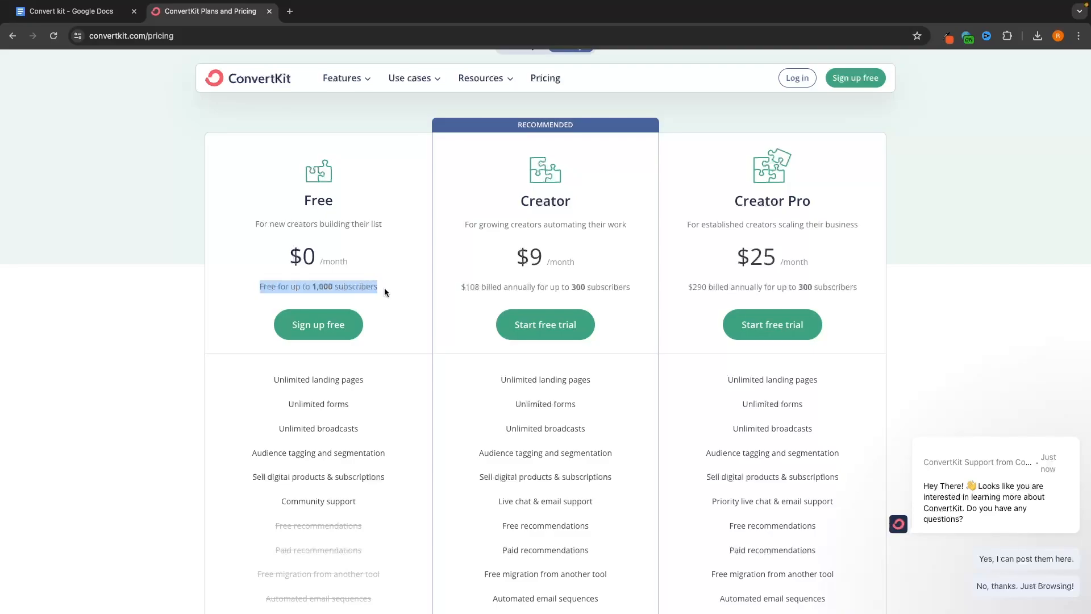
pyautogui.click(384, 287)
pyautogui.scroll(-2, 385, 287)
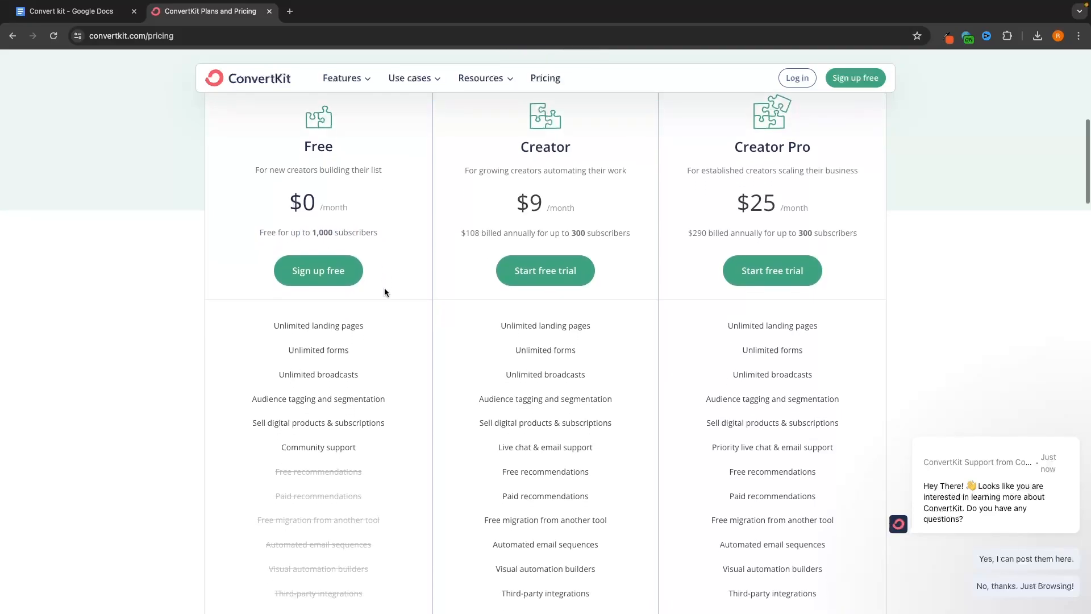
pyautogui.scroll(-2, 385, 288)
pyautogui.moveTo(268, 261); pyautogui.dragTo(380, 260)
pyautogui.click(380, 260)
pyautogui.moveTo(273, 286); pyautogui.dragTo(389, 291)
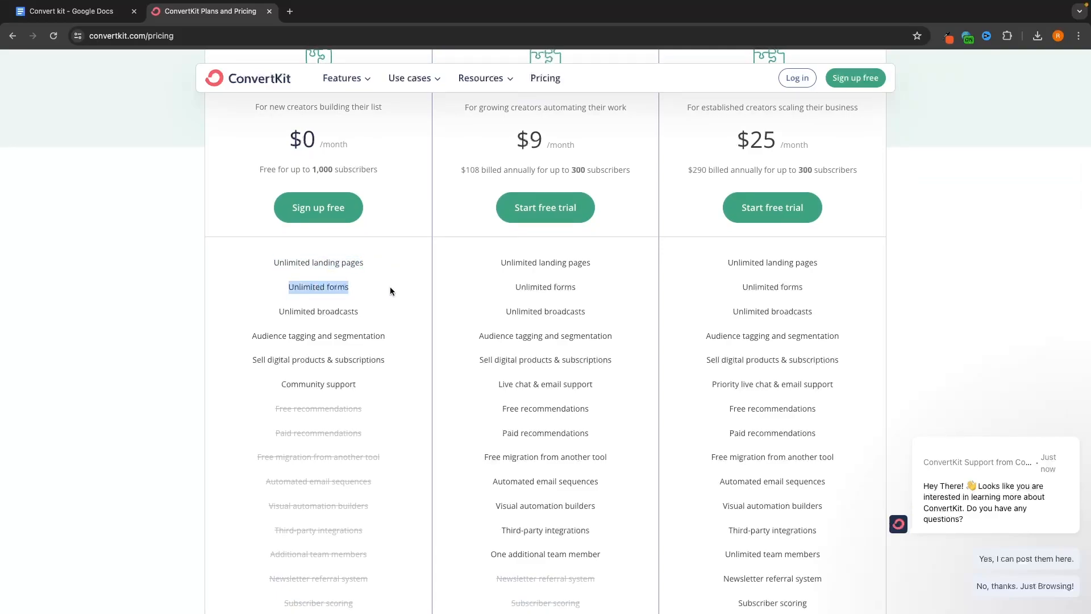
pyautogui.click(390, 288)
pyautogui.moveTo(261, 315); pyautogui.dragTo(396, 311)
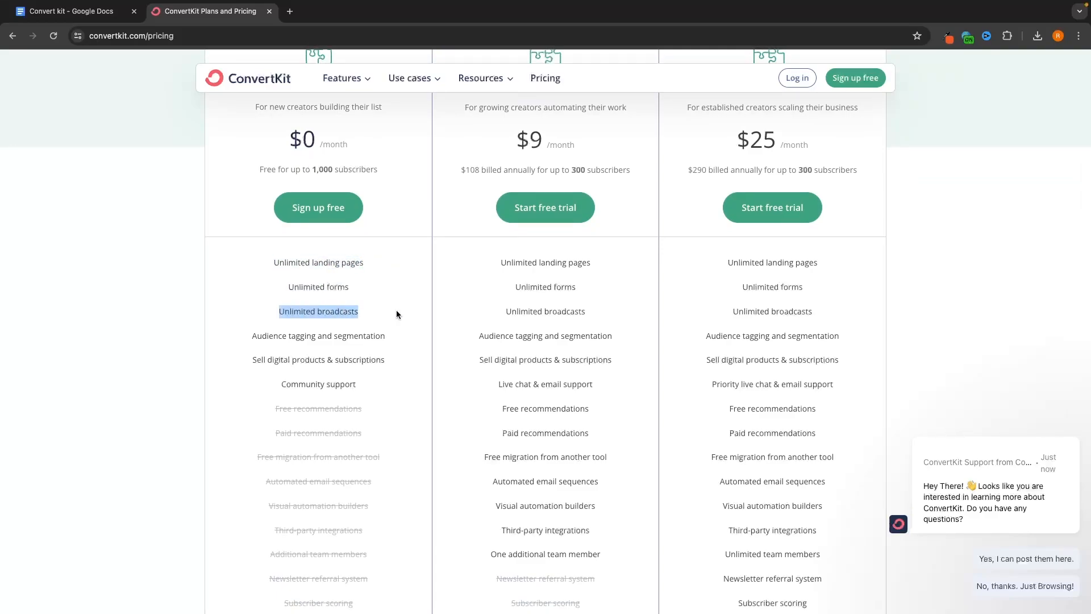
pyautogui.click(397, 311)
pyautogui.moveTo(234, 343); pyautogui.dragTo(383, 340)
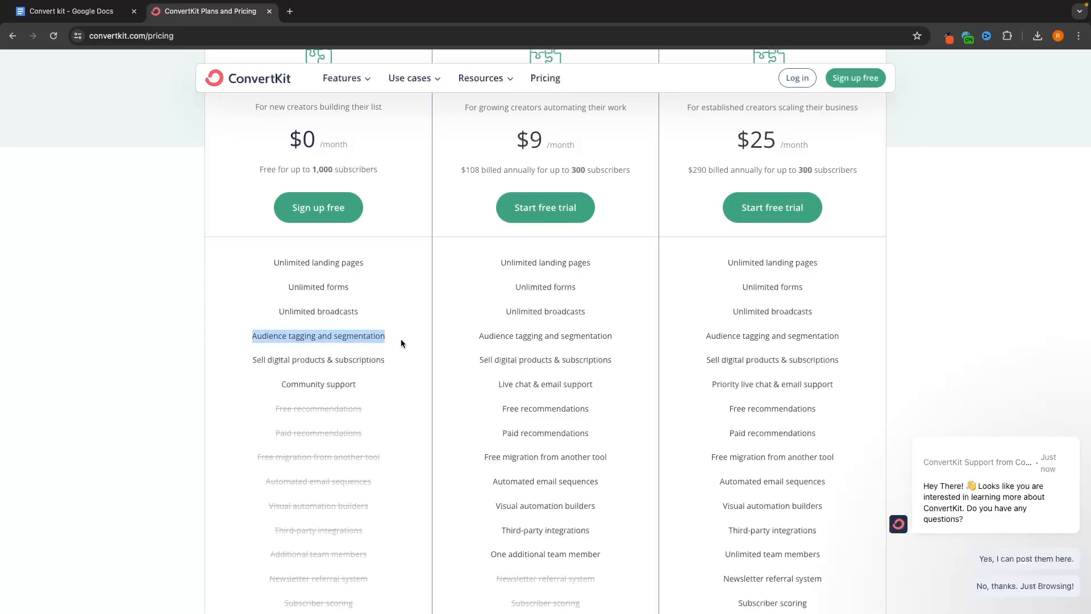
pyautogui.click(400, 339)
pyautogui.scroll(-1, 402, 345)
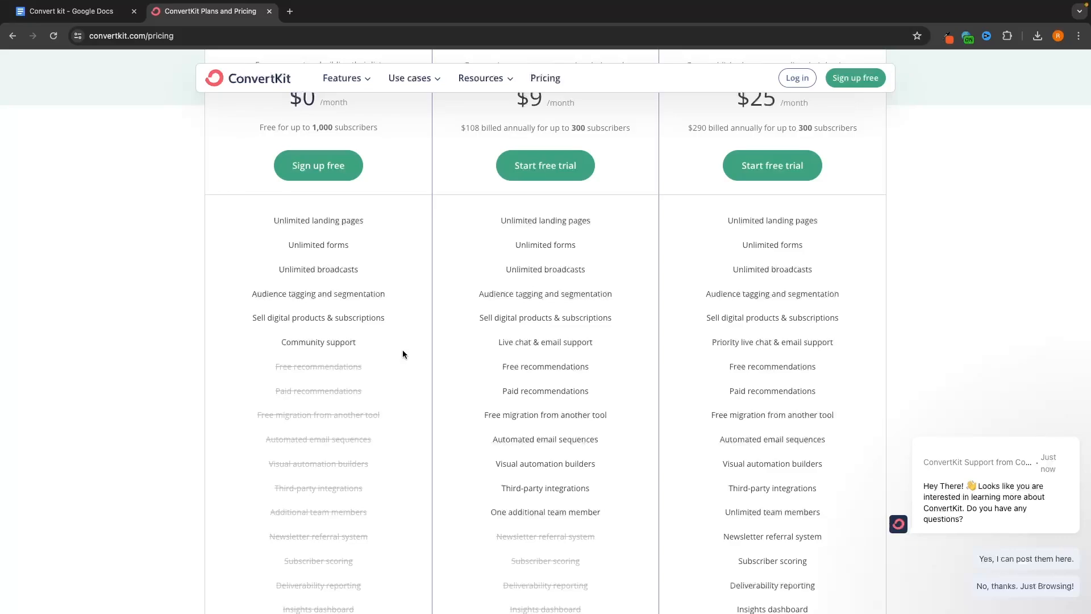
# Compare the Free and Creator plans' feature lists, focusing on automated email sequences.
pyautogui.scroll(2, 409, 350)
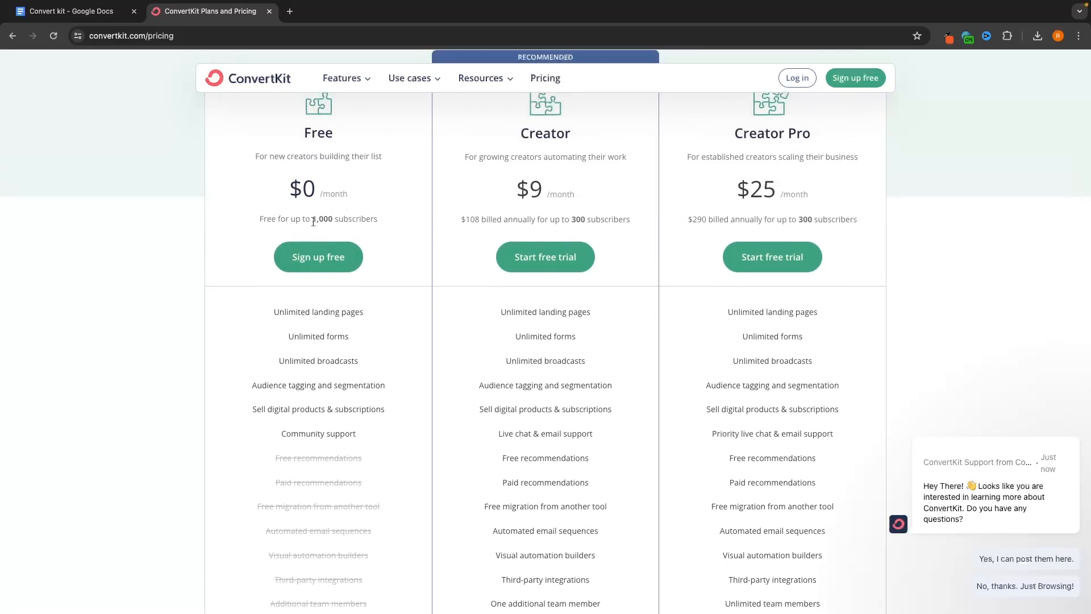
pyautogui.scroll(-1, 328, 231)
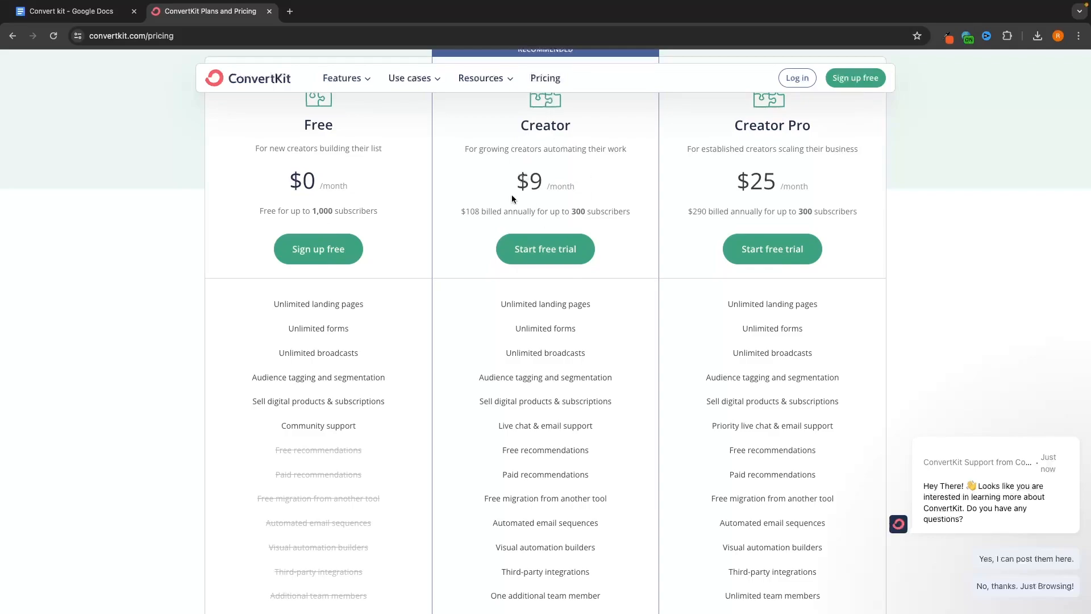
pyautogui.scroll(-3, 608, 369)
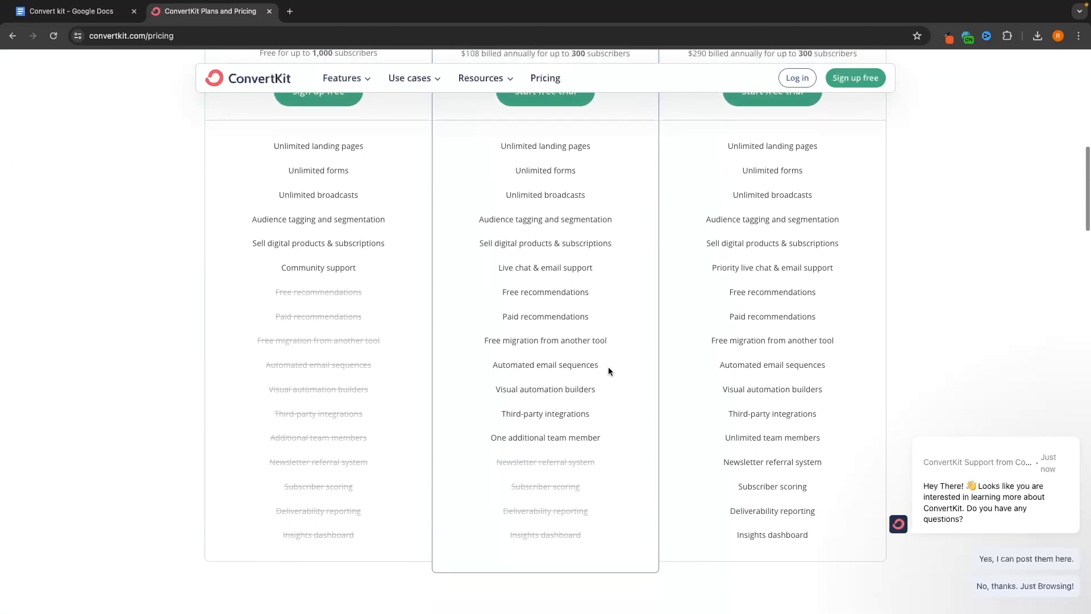
pyautogui.moveTo(258, 331); pyautogui.dragTo(397, 333)
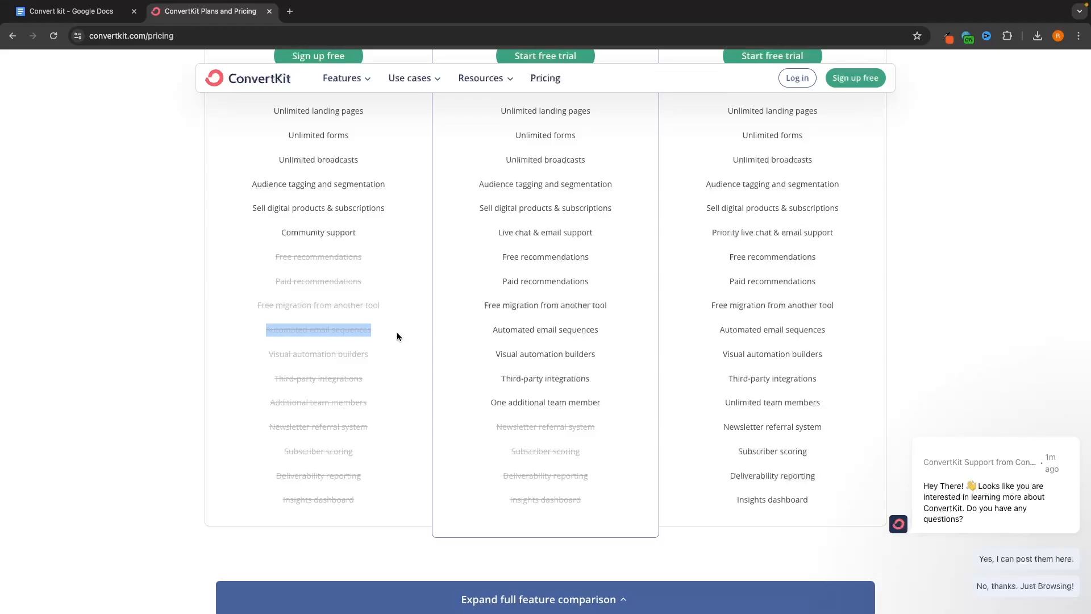
pyautogui.scroll(4, 397, 337)
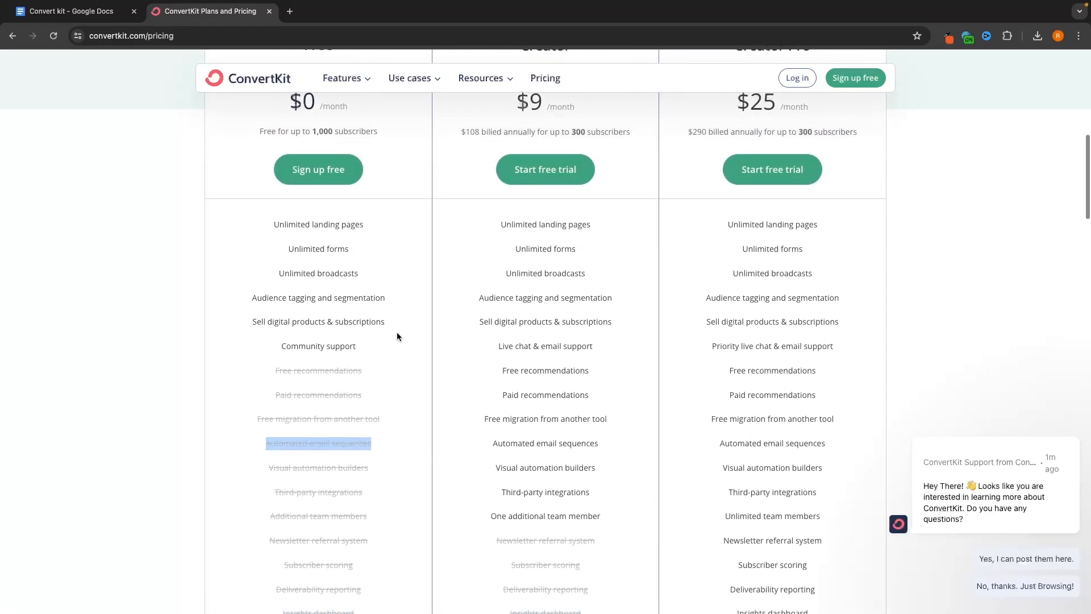
pyautogui.scroll(-4, 397, 336)
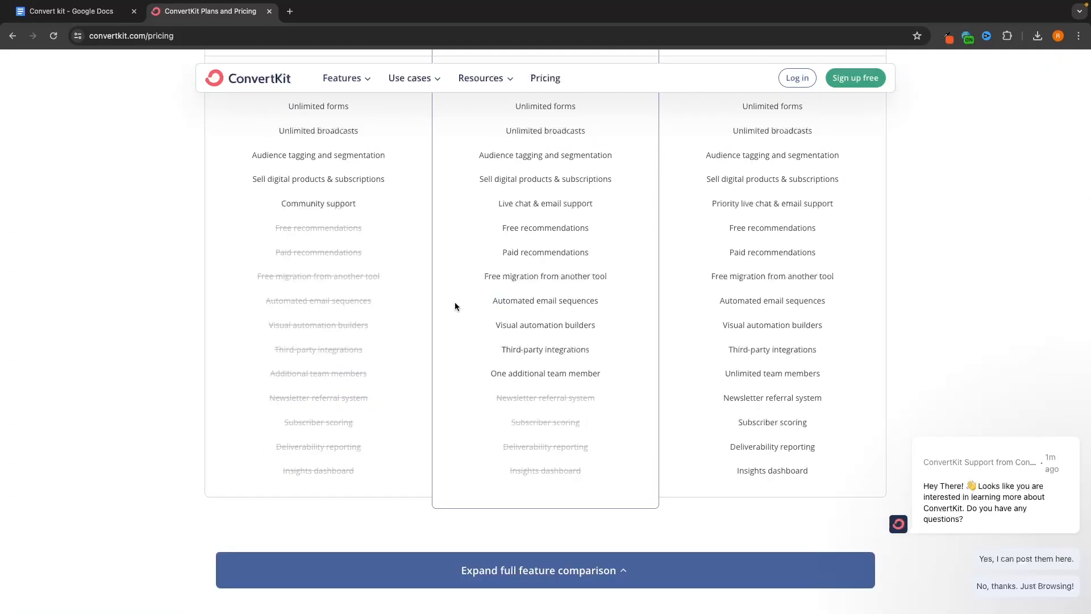
pyautogui.moveTo(490, 302); pyautogui.dragTo(630, 306)
pyautogui.click(632, 307)
pyautogui.scroll(3, 632, 307)
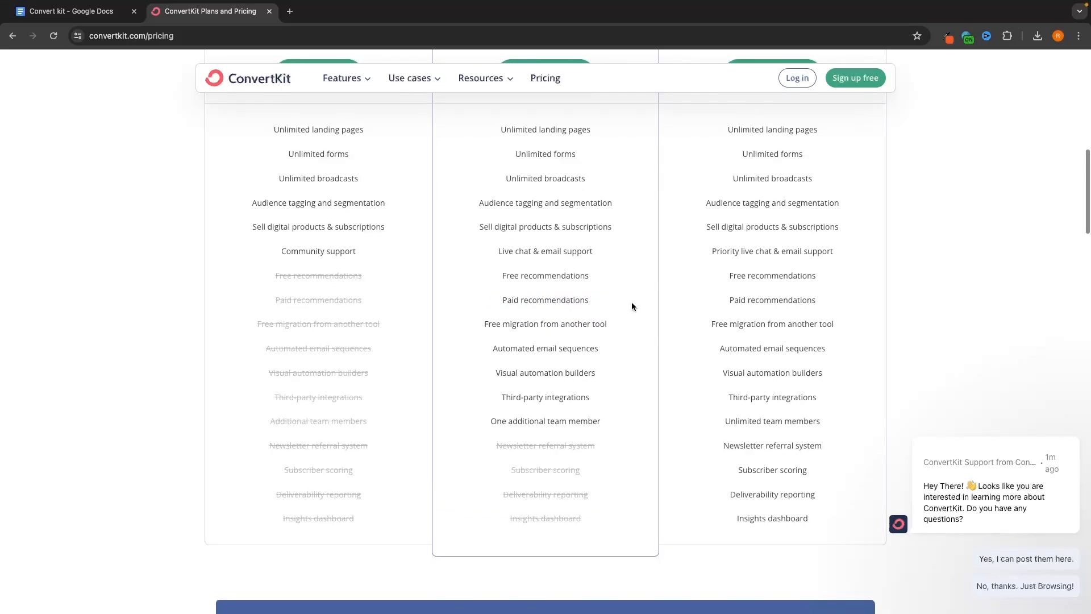
pyautogui.scroll(2, 632, 307)
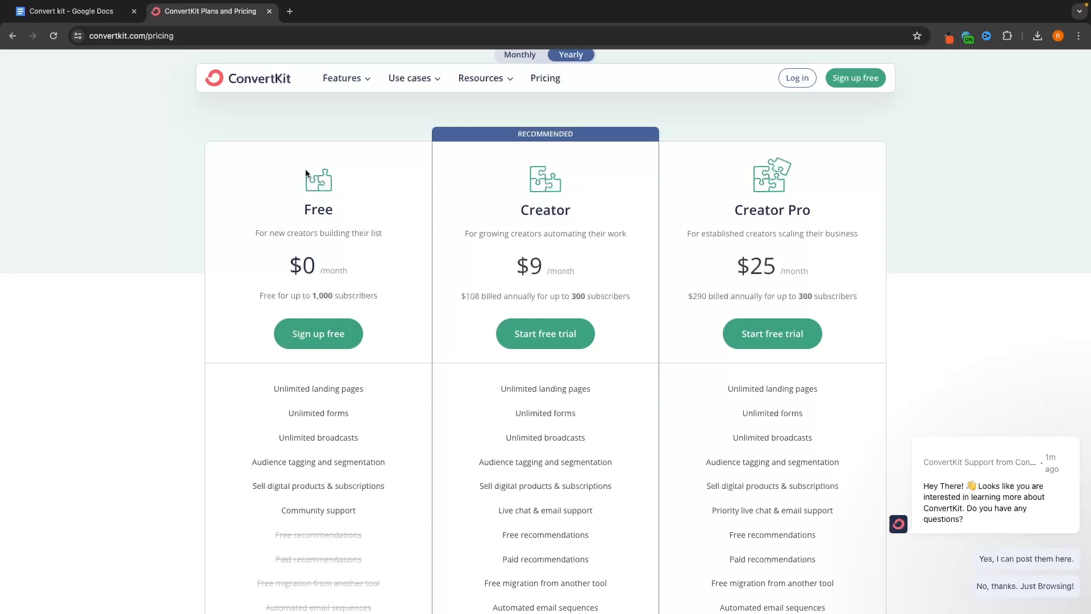
# Set the pricing calculator to 20k email subscribers and review the plan prices.
pyautogui.scroll(1, 316, 281)
pyautogui.scroll(1, 316, 284)
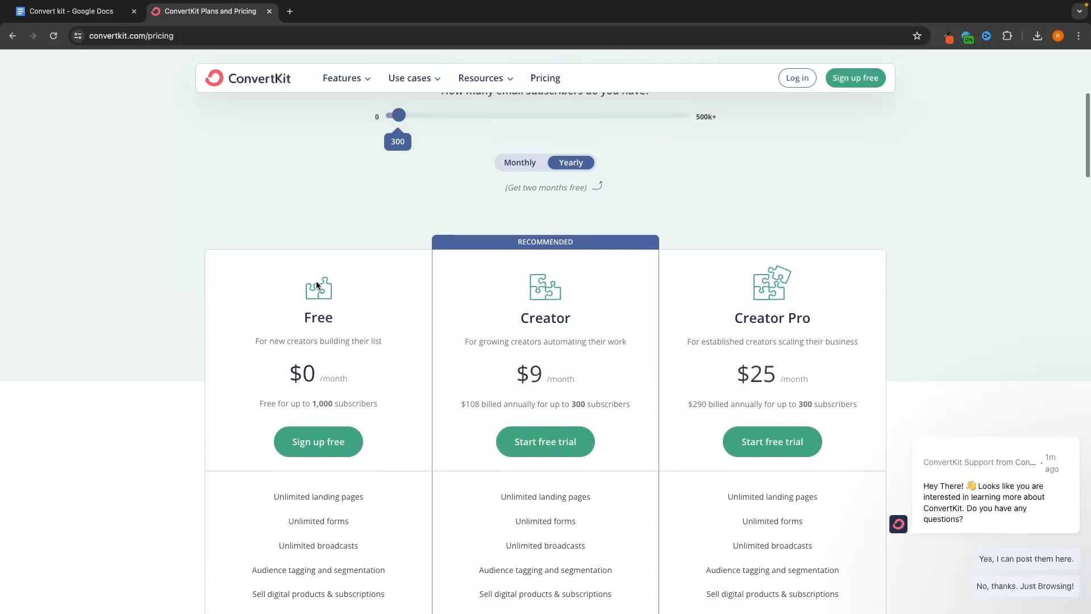
pyautogui.scroll(1, 313, 209)
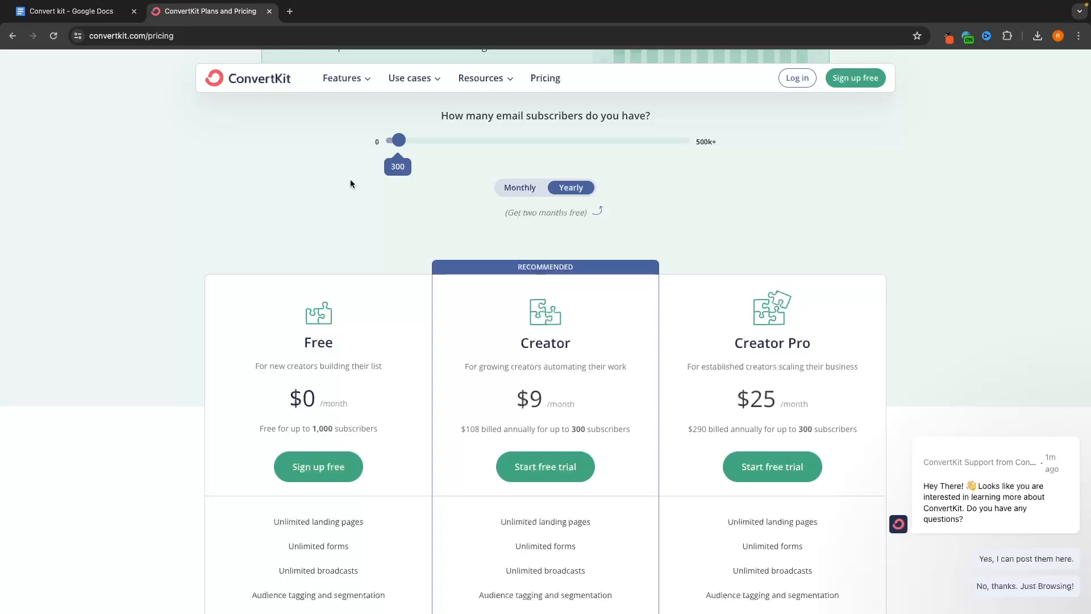
pyautogui.scroll(1, 363, 181)
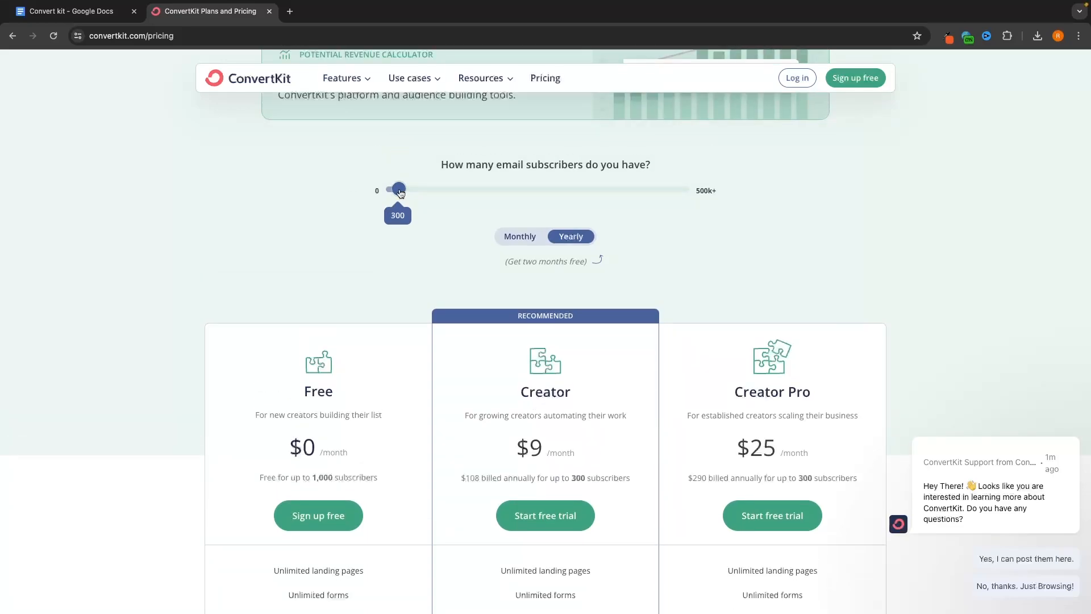
pyautogui.moveTo(400, 193); pyautogui.dragTo(444, 193)
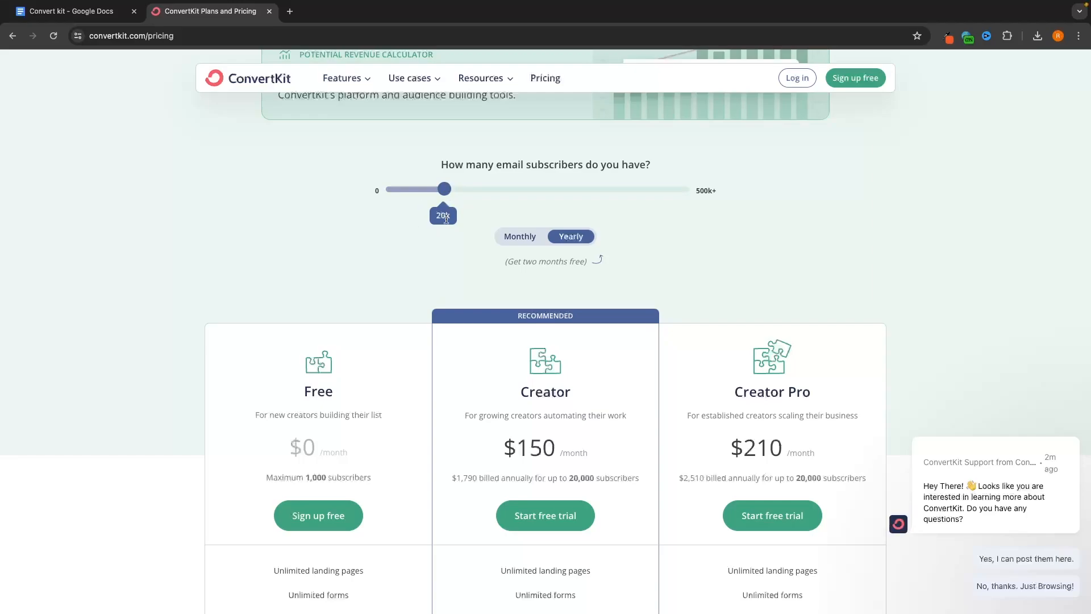
pyautogui.scroll(-2, 459, 275)
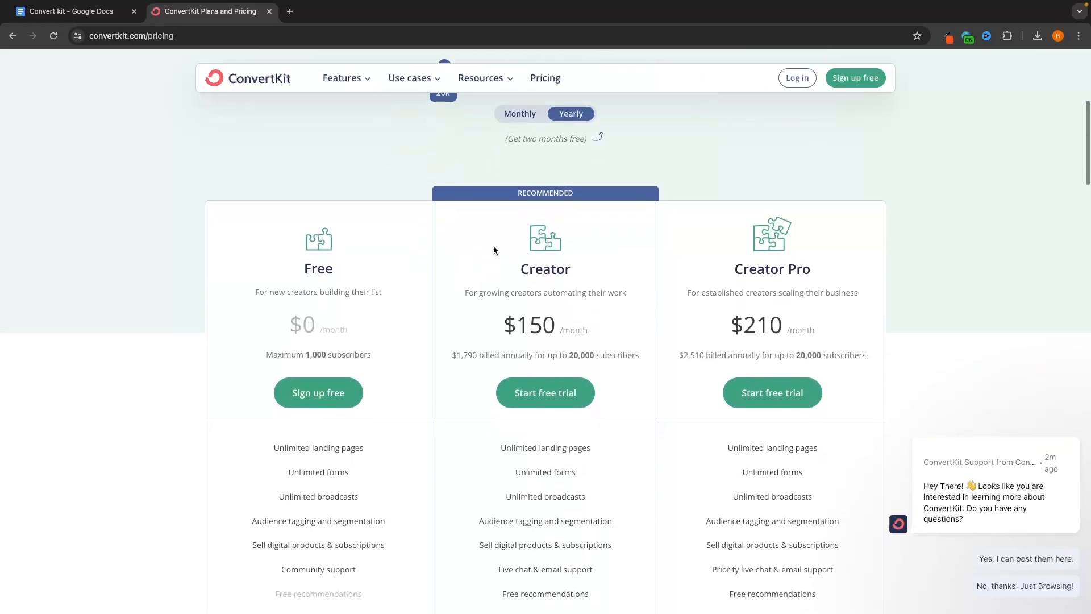
pyautogui.scroll(-1, 653, 310)
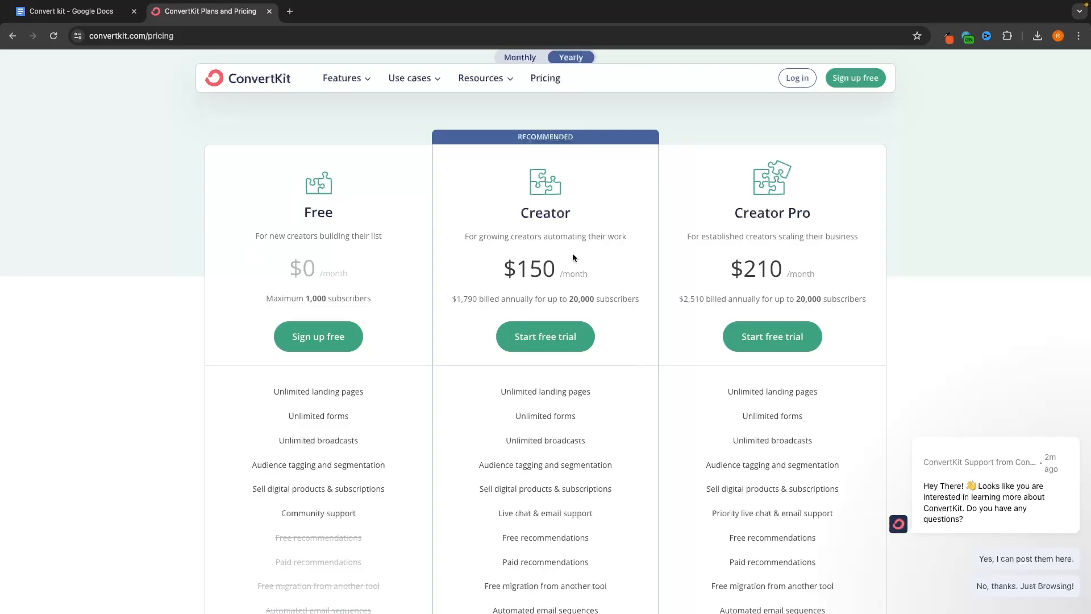
# Start the Creator plan's free trial and save the new account's login in the browser.
pyautogui.click(549, 351)
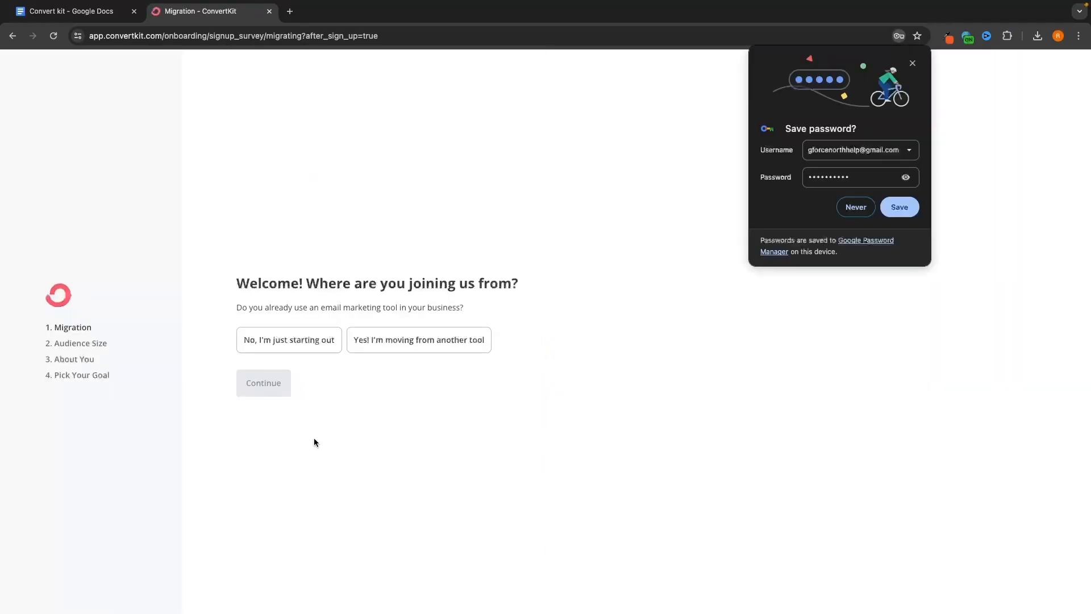
pyautogui.click(897, 207)
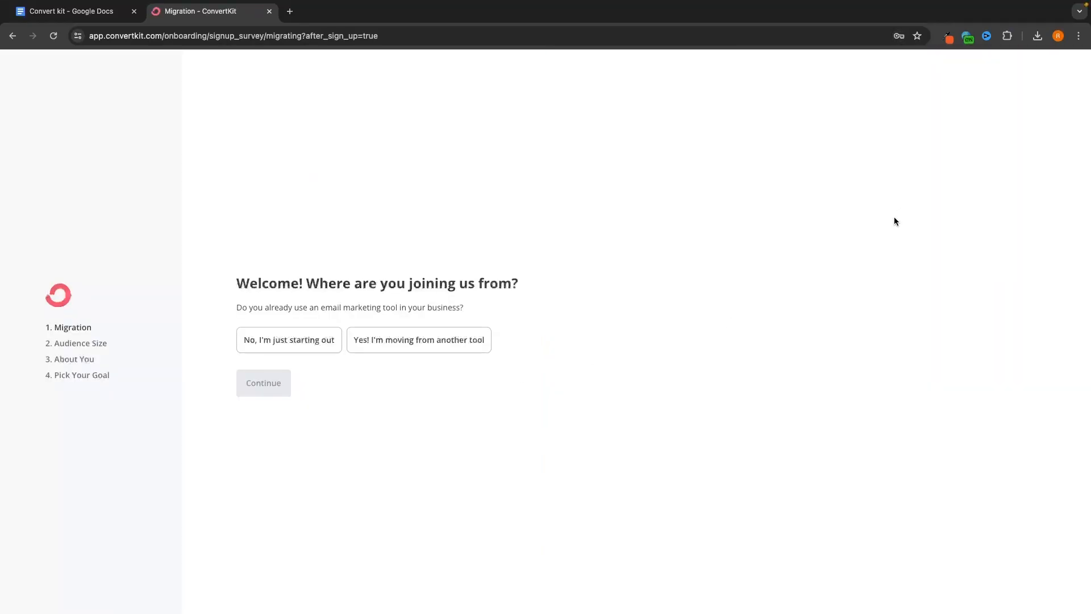
# Answer the migration question with moving from another tool and choose Mailchimp as the previous provider.
pyautogui.moveTo(238, 310); pyautogui.dragTo(499, 310)
pyautogui.click(392, 343)
pyautogui.click(361, 347)
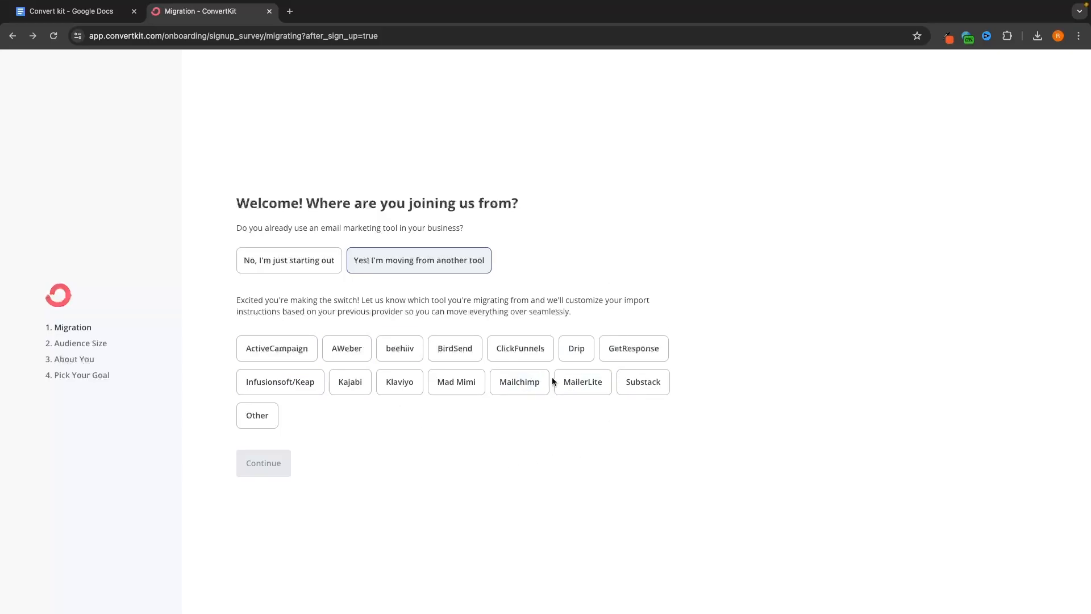
pyautogui.click(535, 389)
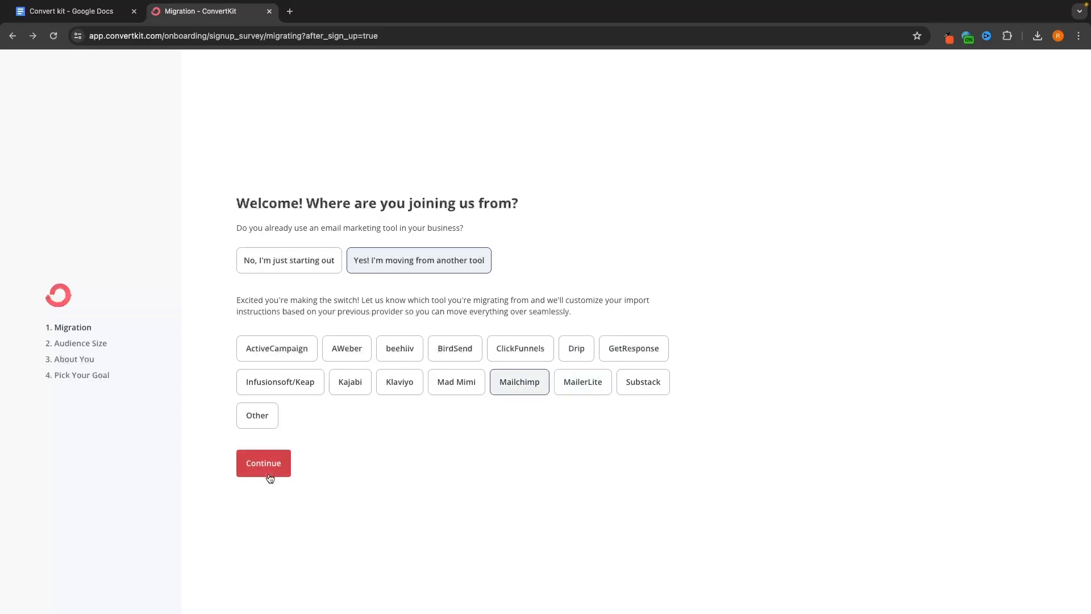
# Answer the migration question with "No, I'm just starting out" and continue to the audience size question.
pyautogui.click(251, 268)
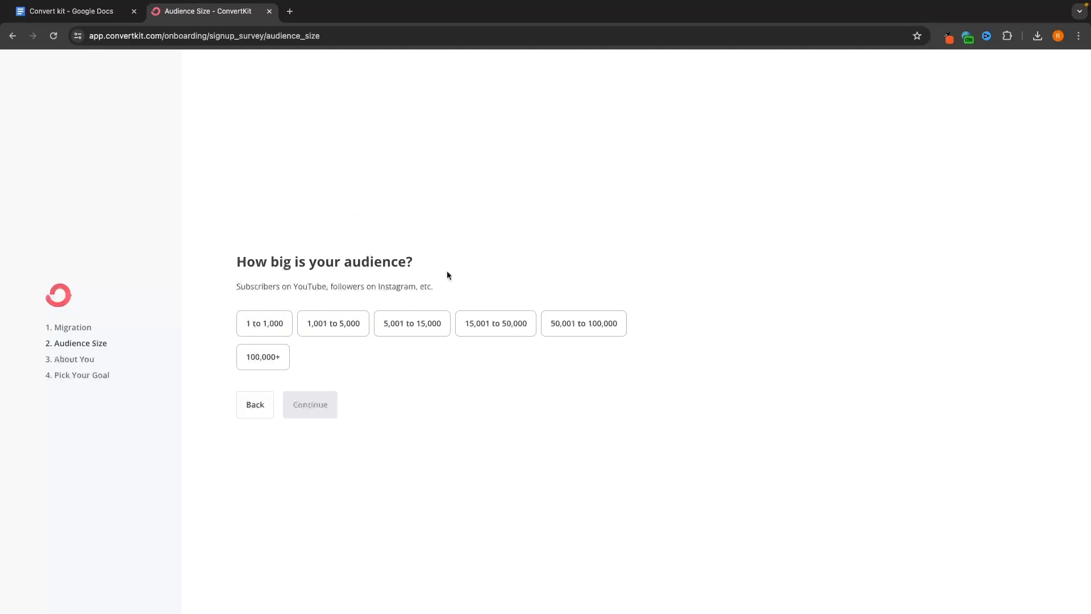
pyautogui.moveTo(231, 287); pyautogui.dragTo(455, 293)
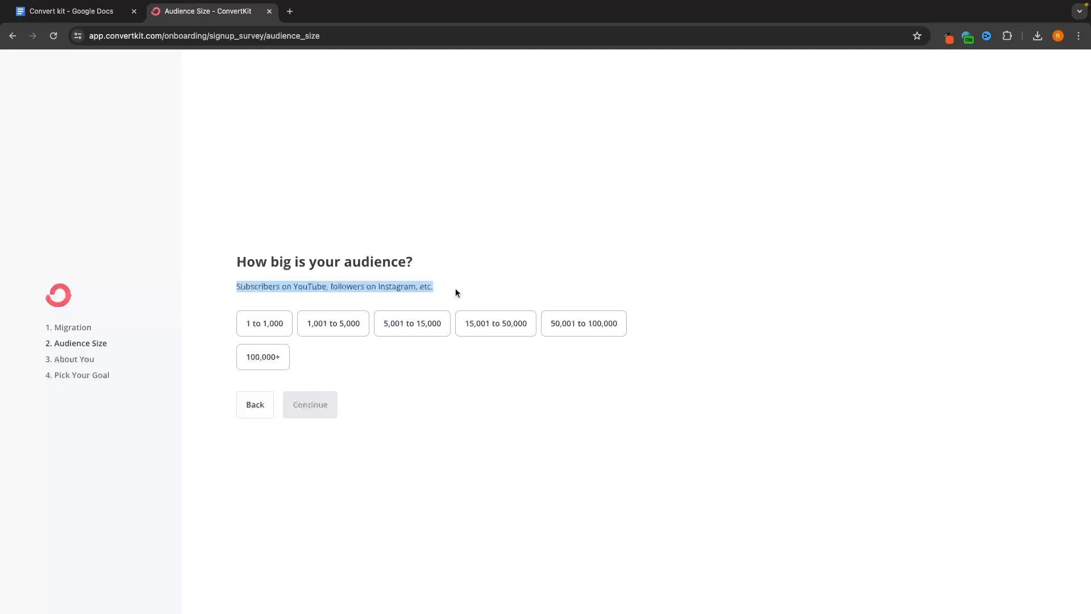
pyautogui.click(459, 283)
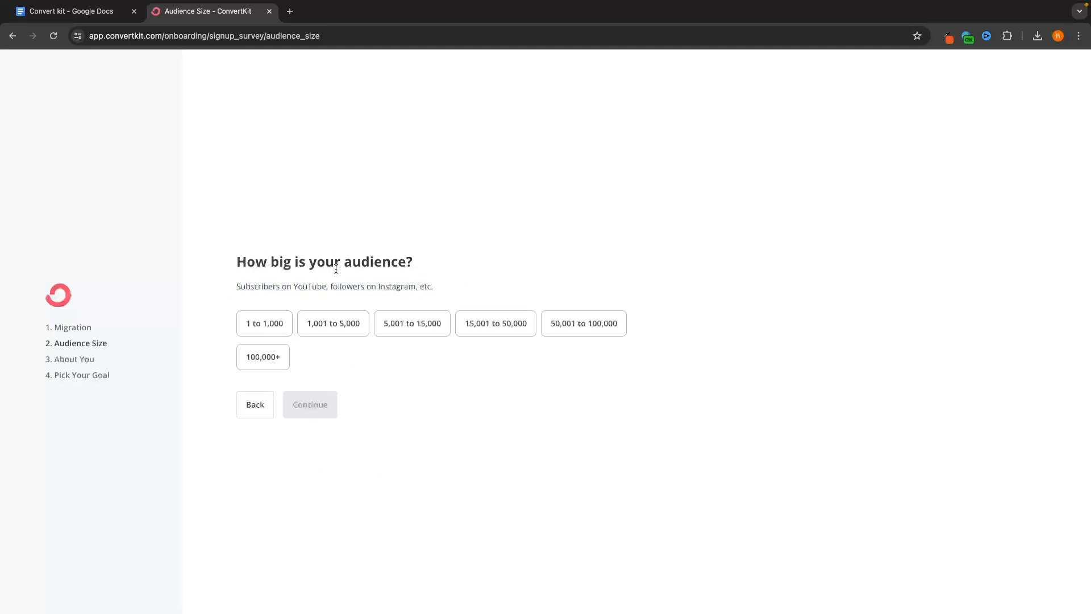
# Answer the audience size question with 5,001 to 15,000 and enter G-Force North as the business name, continuing after each.
pyautogui.click(417, 330)
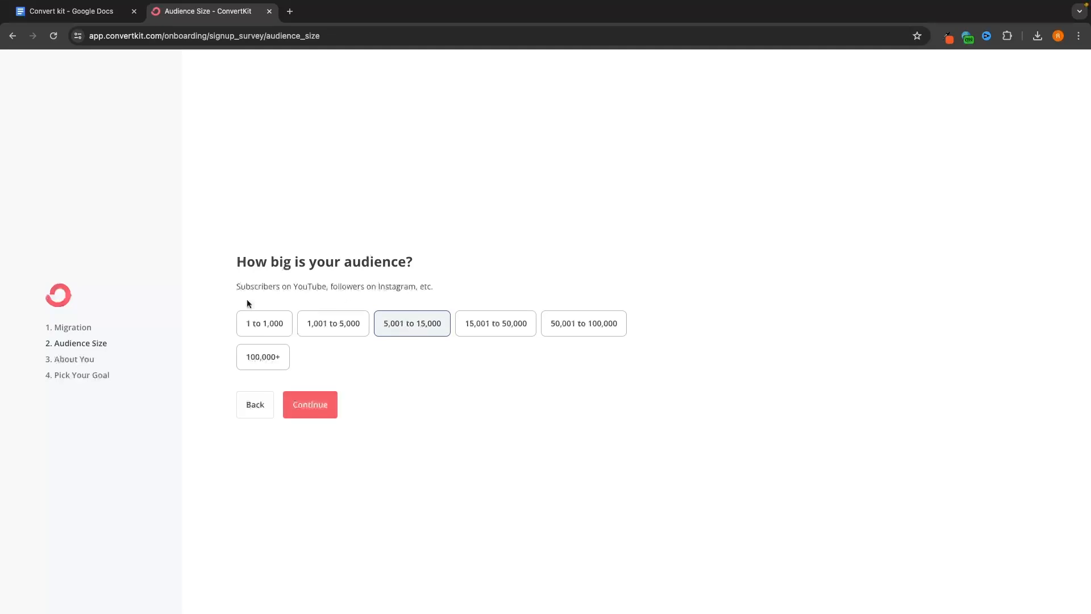
pyautogui.click(324, 413)
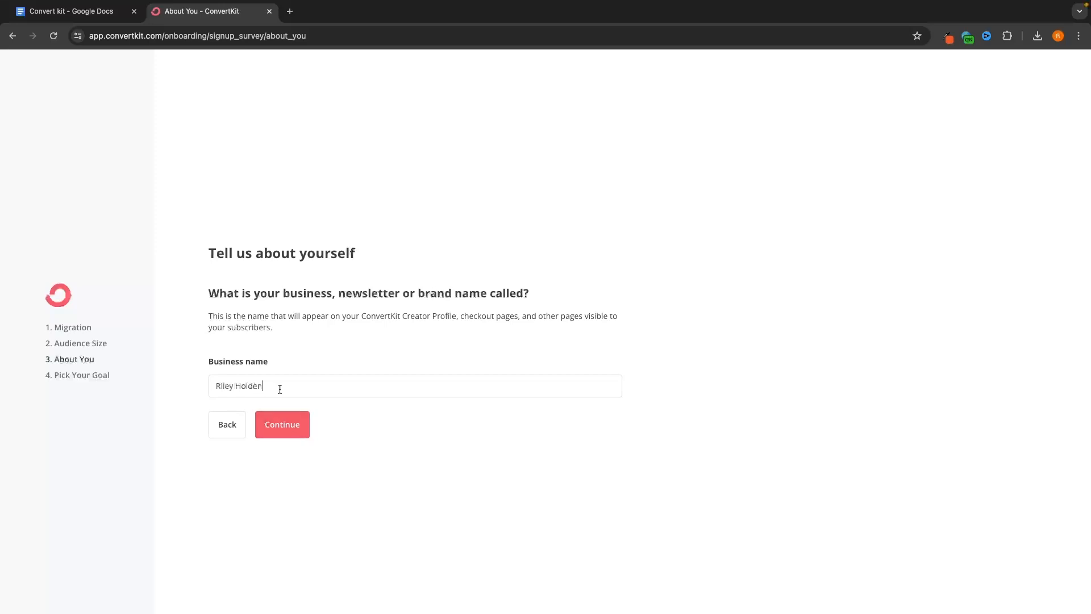
pyautogui.moveTo(278, 387); pyautogui.dragTo(172, 388)
pyautogui.write('Gaf')
pyautogui.press('BackSpace')
pyautogui.press('BackSpace')
pyautogui.write('Force North')
pyautogui.click(293, 434)
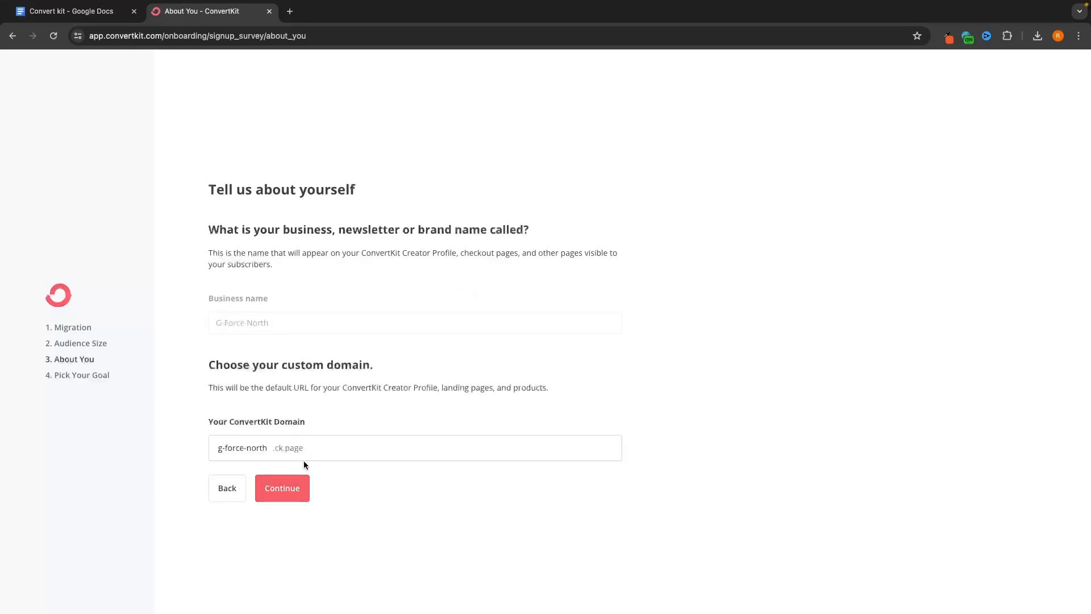
# Shorten the custom ConvertKit domain to gforcenorth and continue to the creator type question.
pyautogui.moveTo(202, 364); pyautogui.dragTo(376, 365)
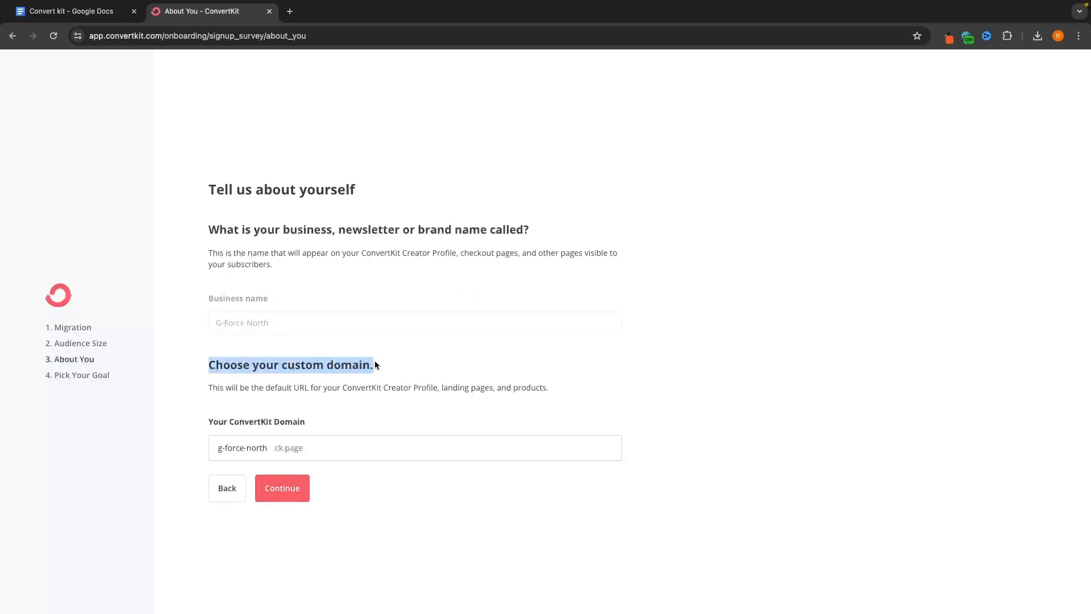
pyautogui.click(272, 359)
pyautogui.moveTo(284, 365); pyautogui.dragTo(371, 365)
pyautogui.click(288, 452)
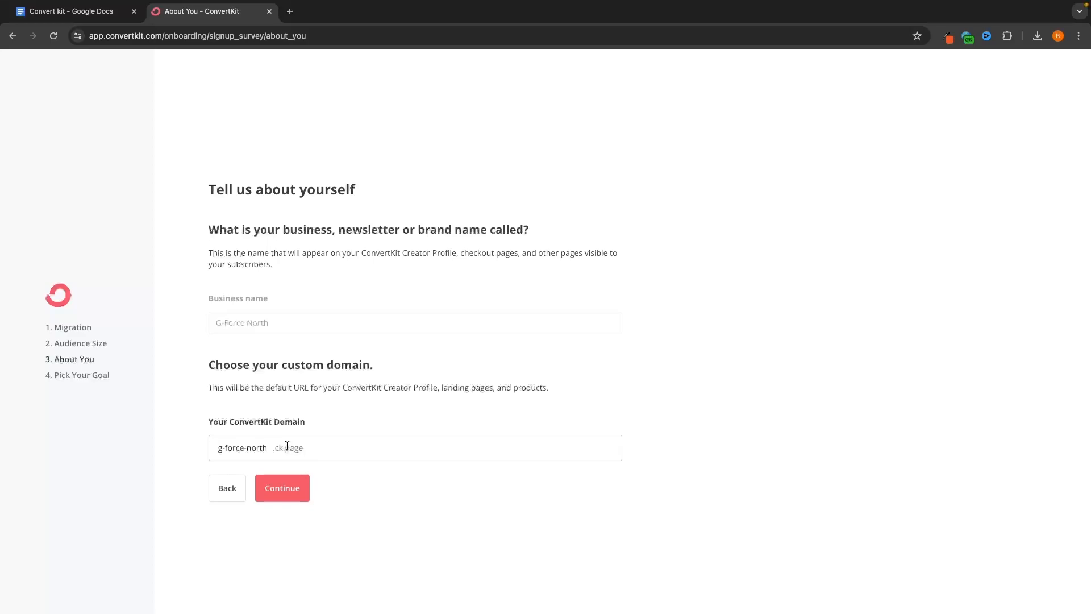
pyautogui.moveTo(268, 448); pyautogui.dragTo(169, 449)
pyautogui.click(239, 450)
pyautogui.press('BackSpace')
pyautogui.click(288, 493)
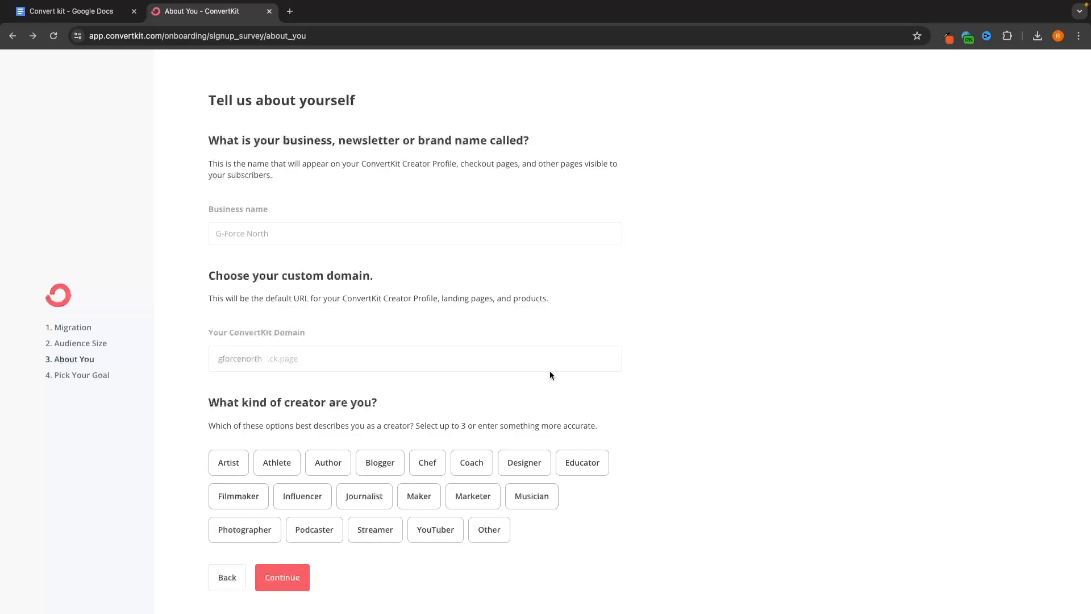
# Choose YouTuber as a creator type, finish the survey and dismiss the welcome video.
pyautogui.click(307, 500)
pyautogui.click(435, 532)
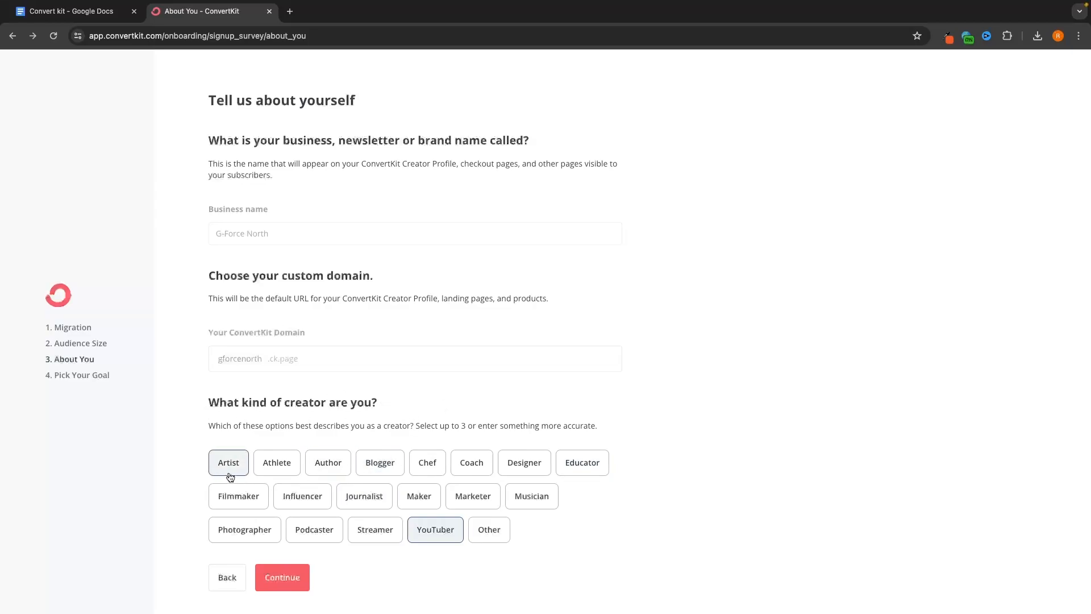
pyautogui.click(279, 579)
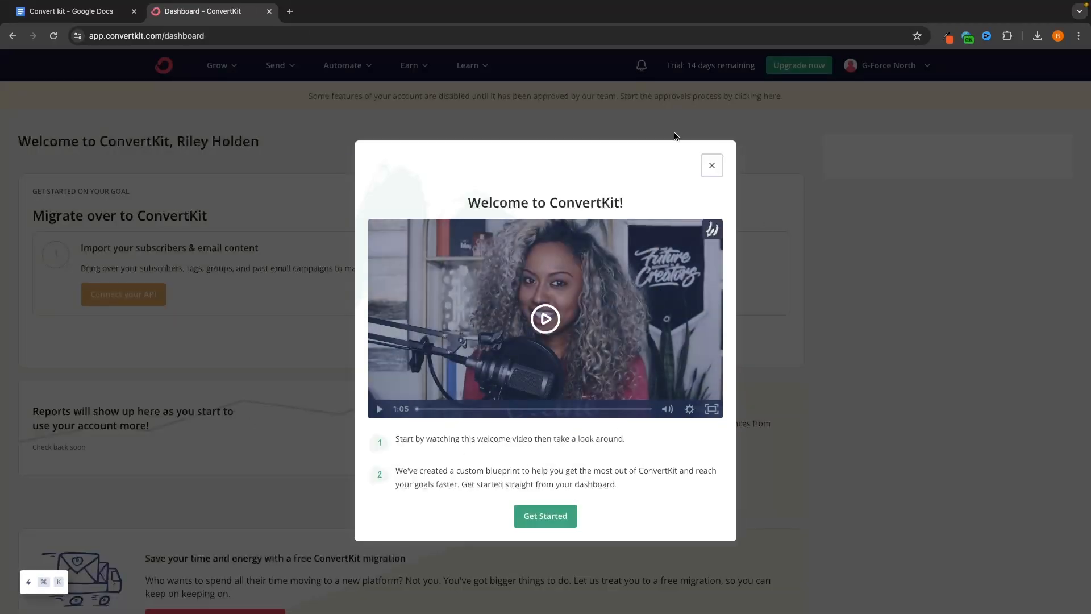
pyautogui.click(708, 170)
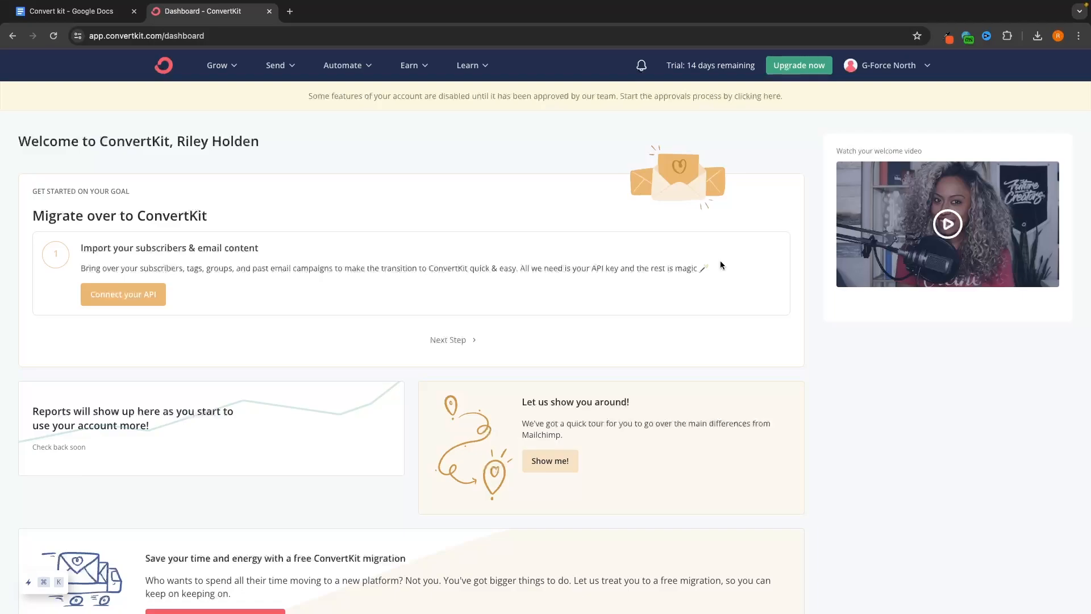
# Open the account settings and review the login details and available settings sections.
pyautogui.click(908, 68)
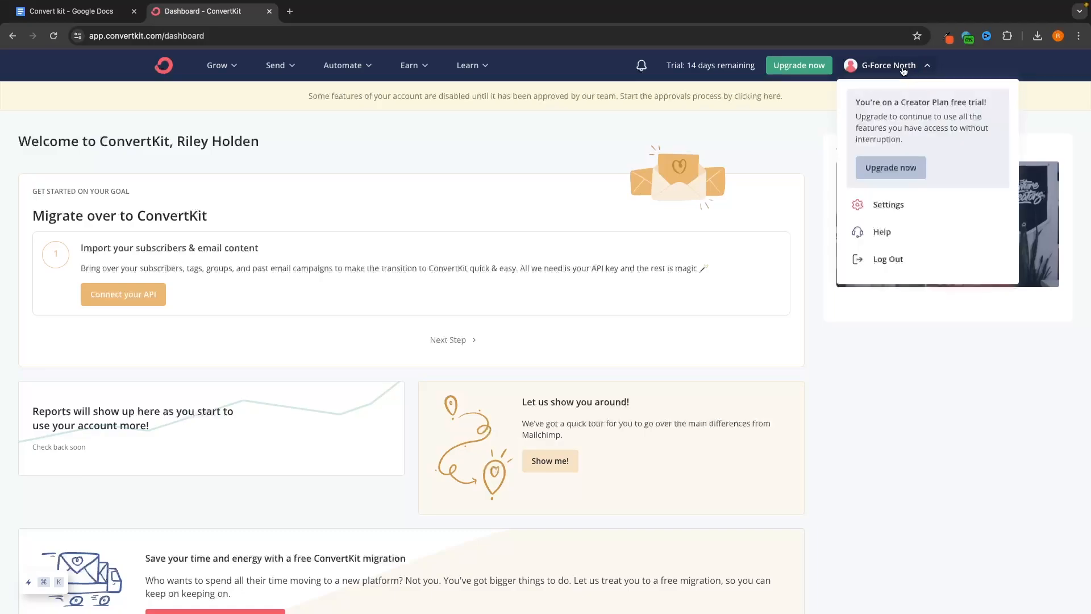
pyautogui.click(900, 209)
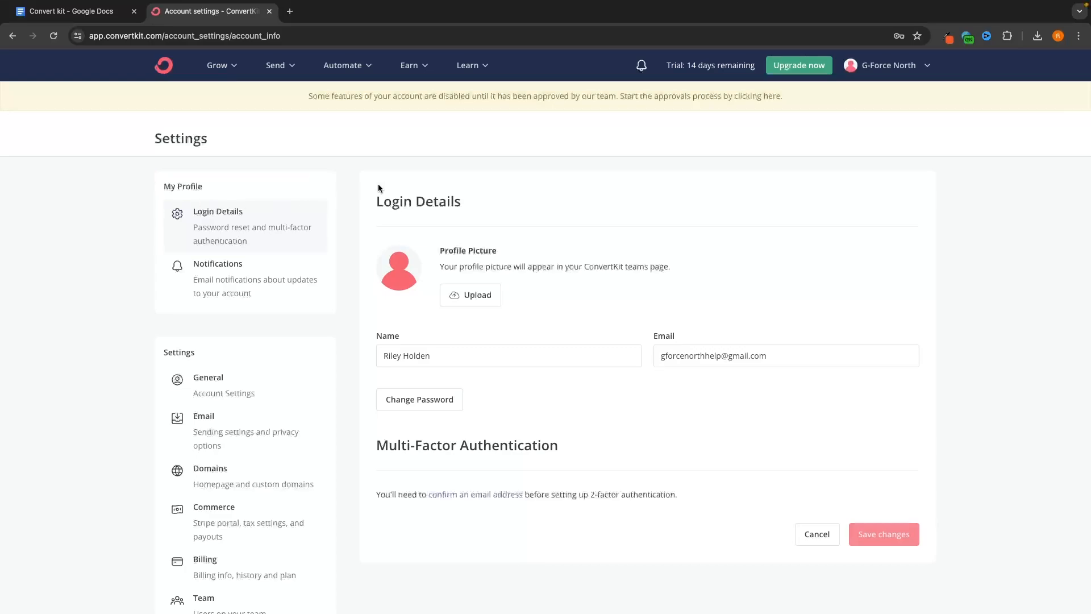
pyautogui.scroll(-3, 419, 212)
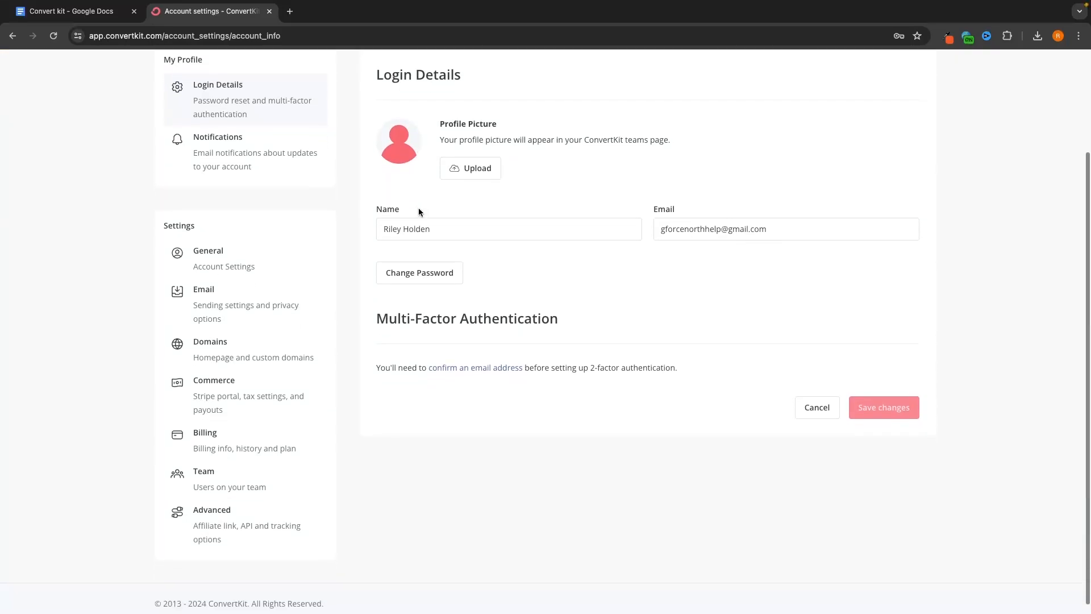
pyautogui.scroll(3, 419, 211)
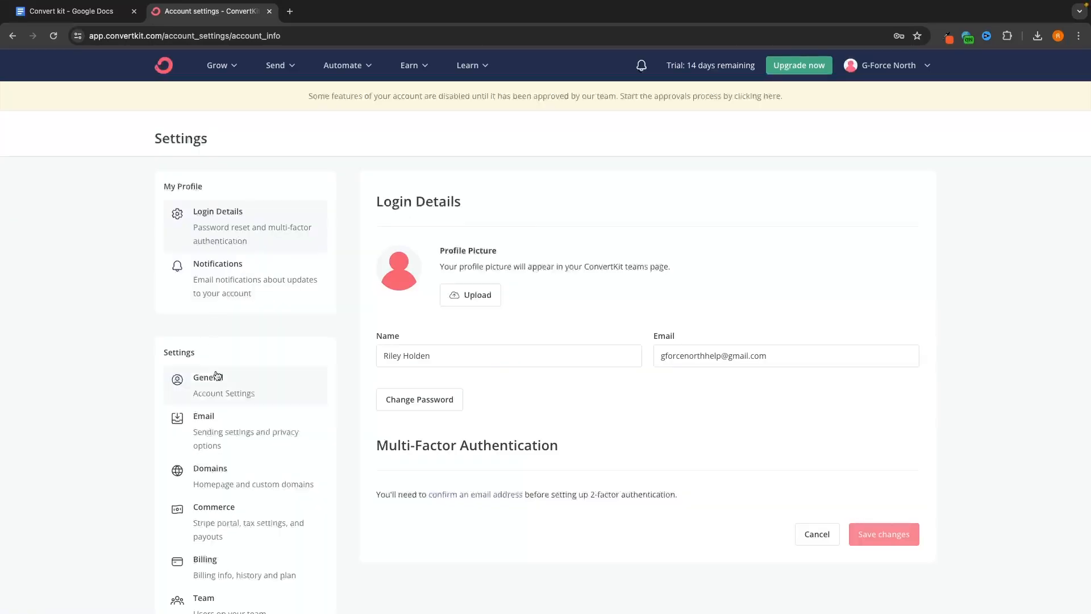
# Open the email settings and examine the current from address and the notice about its deliverability.
pyautogui.click(208, 423)
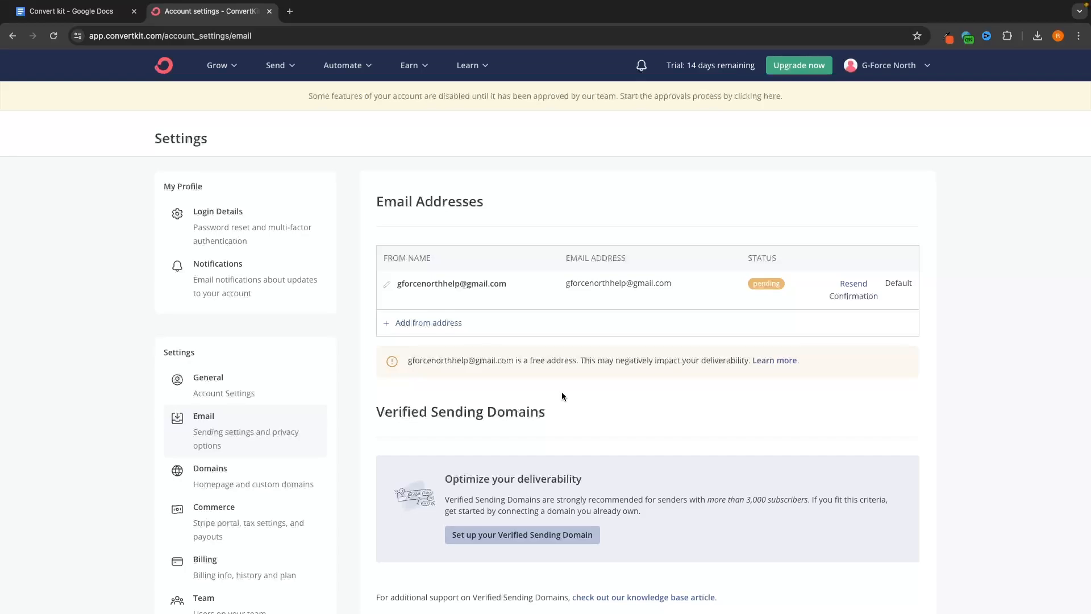
pyautogui.moveTo(460, 283); pyautogui.dragTo(545, 282)
pyautogui.click(499, 308)
pyautogui.moveTo(445, 360); pyautogui.dragTo(754, 366)
pyautogui.moveTo(579, 364); pyautogui.dragTo(747, 365)
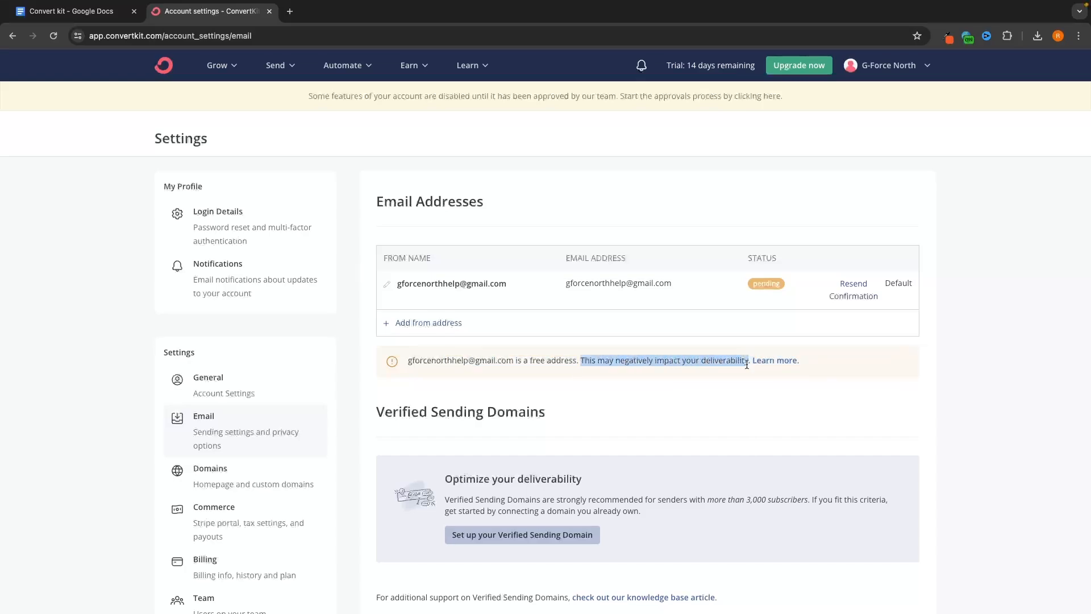
pyautogui.click(759, 386)
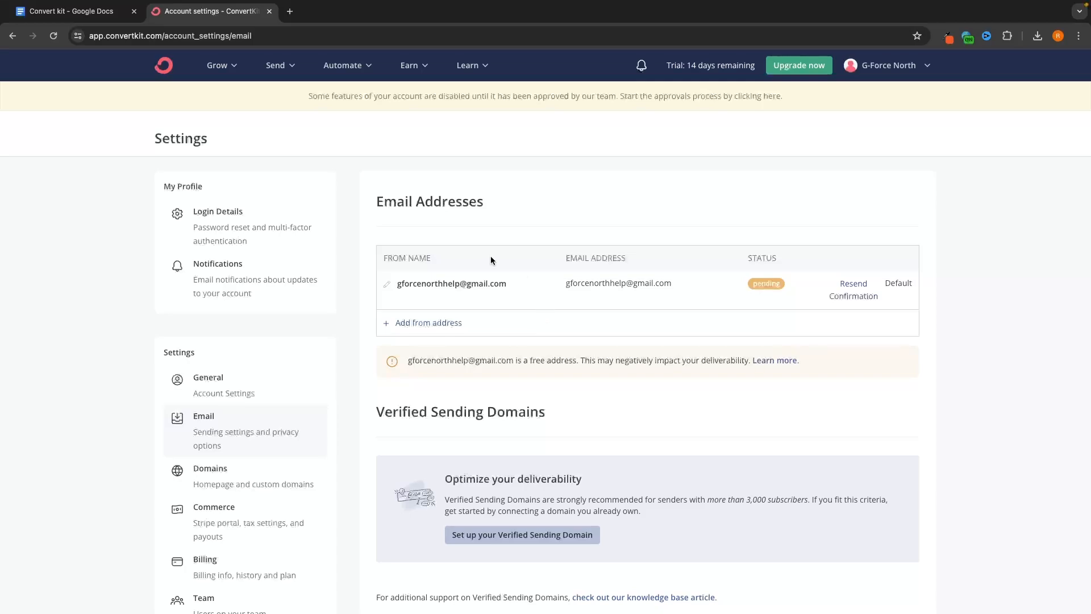
pyautogui.moveTo(509, 284); pyautogui.dragTo(396, 284)
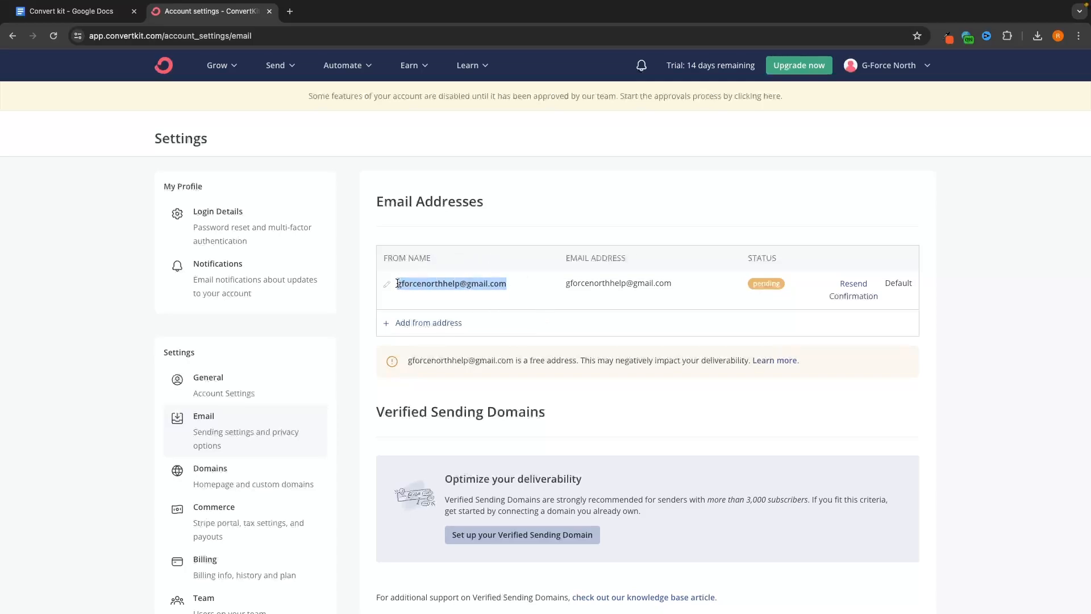
pyautogui.click(547, 299)
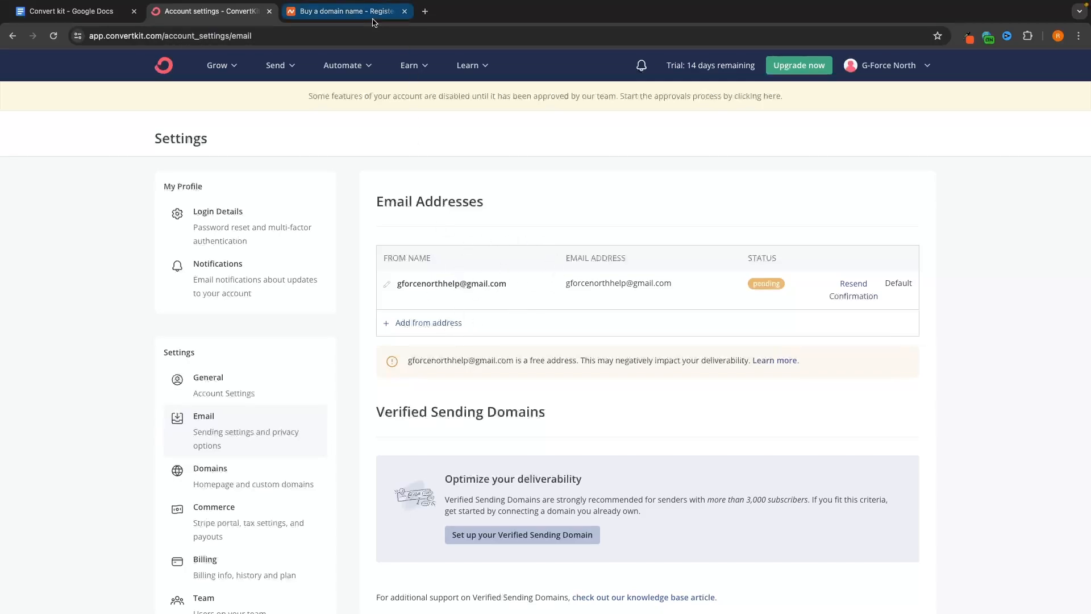
# Check the Namecheap site for a business-domain mailbox and add it as a from address with the sender's full name.
pyautogui.click(344, 12)
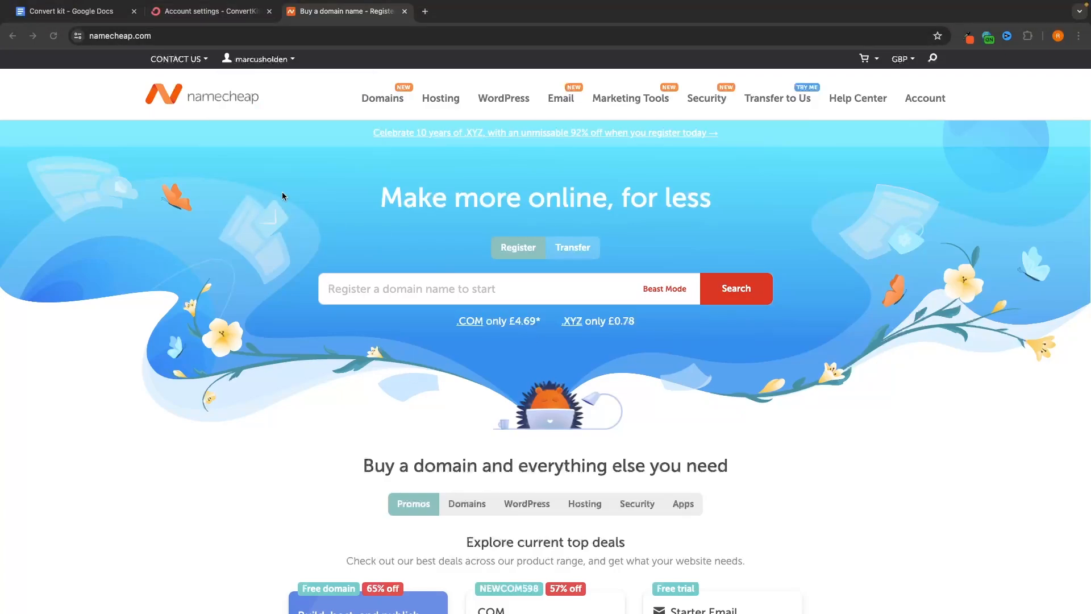
pyautogui.click(230, 11)
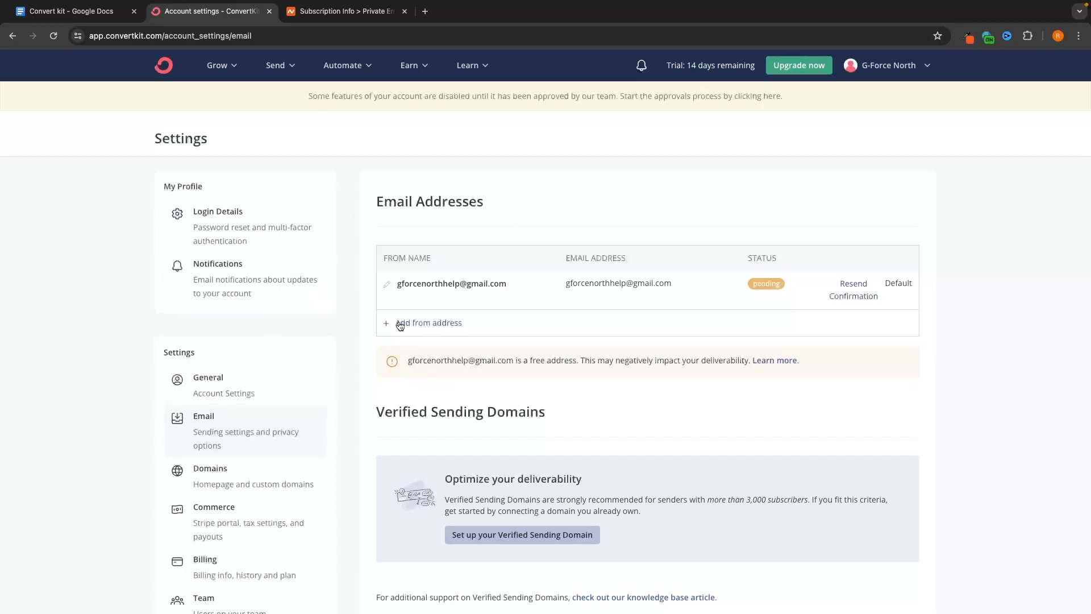
pyautogui.click(456, 324)
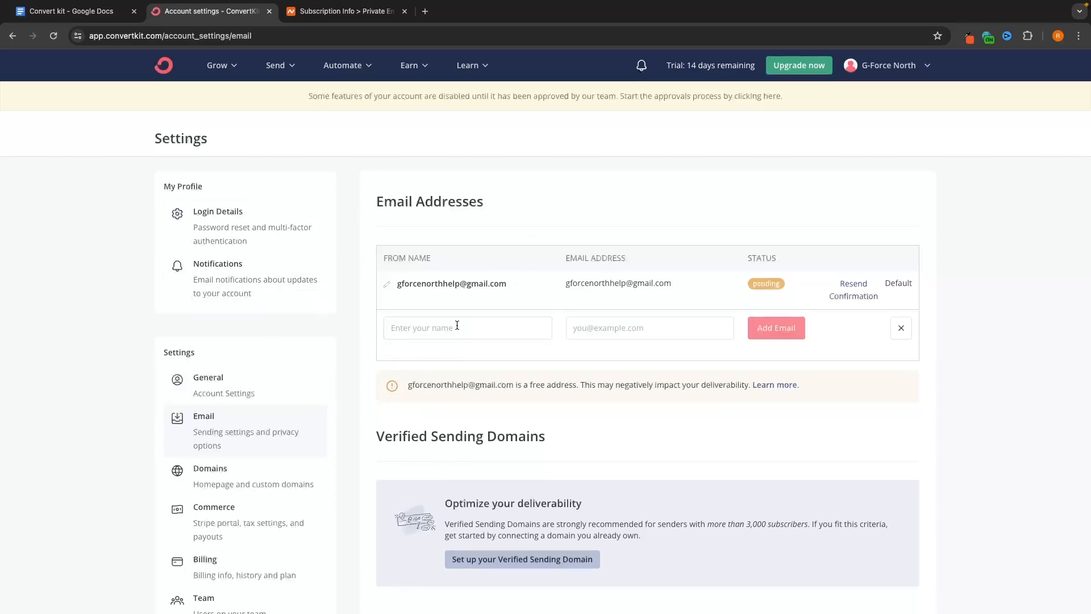
pyautogui.click(609, 323)
pyautogui.press('super+v')
pyautogui.click(547, 333)
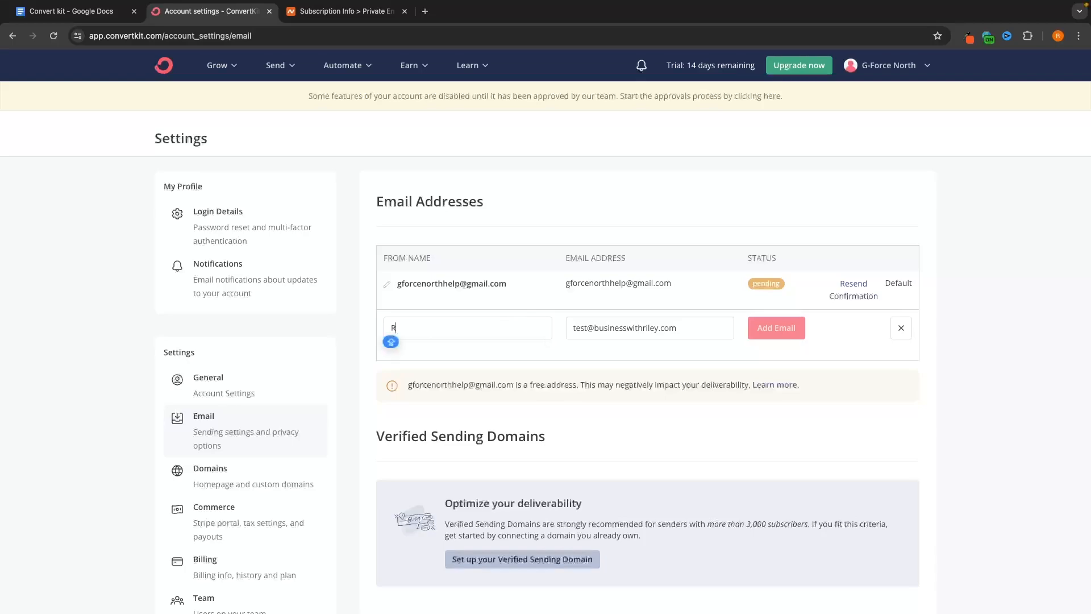
pyautogui.write('Riley Holden')
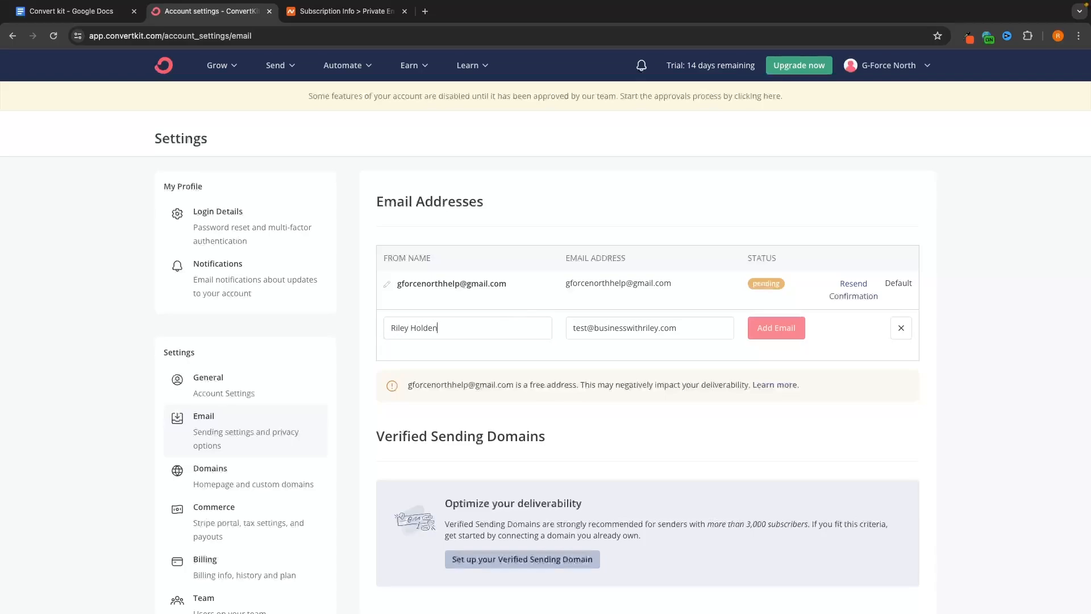
pyautogui.click(784, 329)
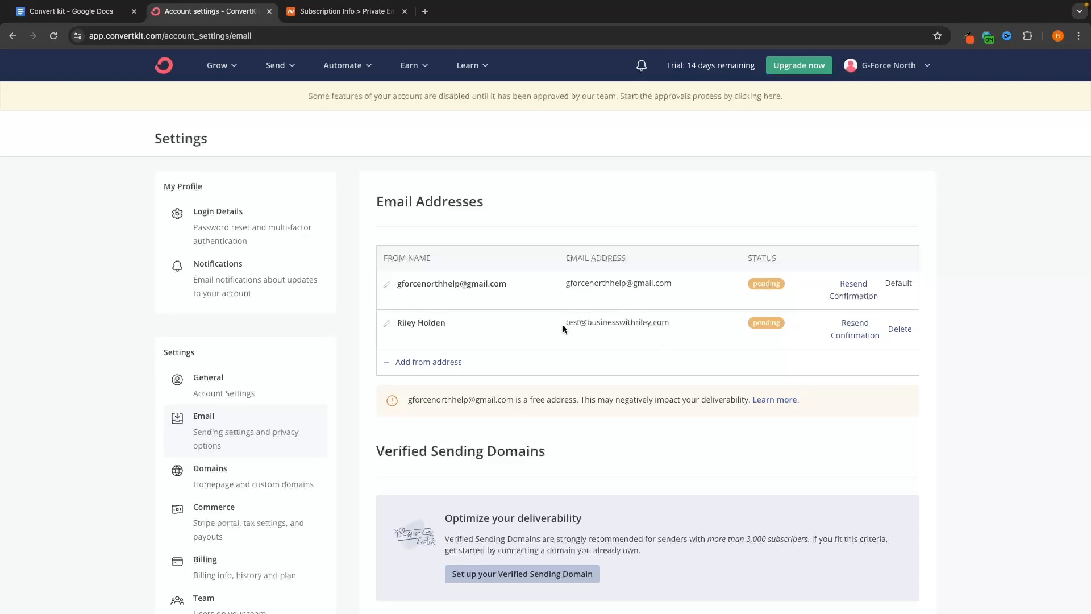
pyautogui.moveTo(563, 329); pyautogui.dragTo(680, 321)
pyautogui.click(640, 307)
# Review the default sending times, mailing address and GDPR options, and save the email settings.
pyautogui.scroll(-10, 591, 431)
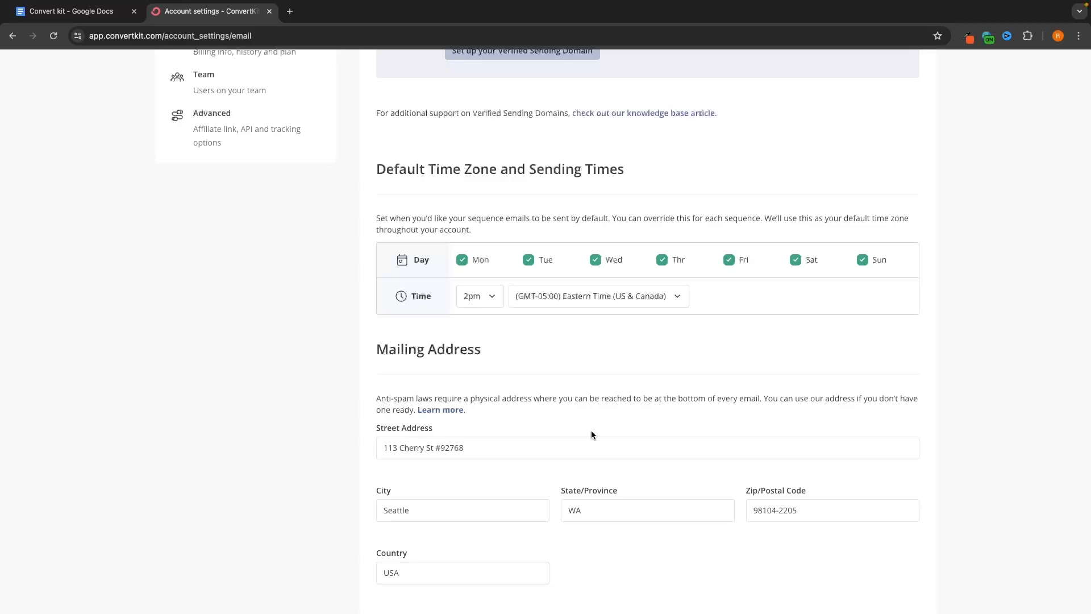
pyautogui.scroll(-3, 591, 435)
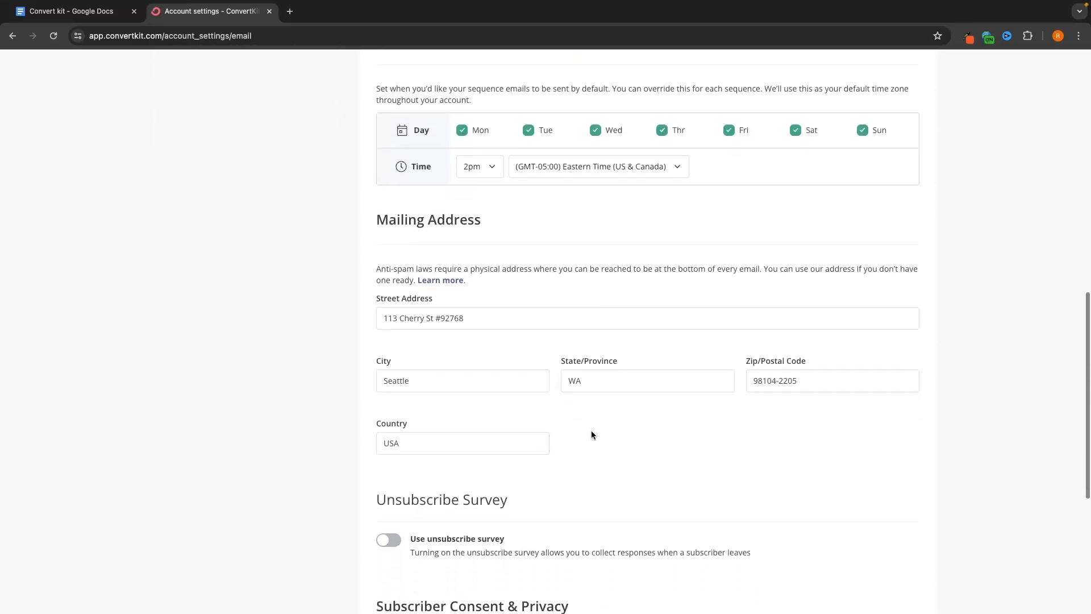
pyautogui.moveTo(366, 209); pyautogui.dragTo(544, 207)
pyautogui.click(555, 279)
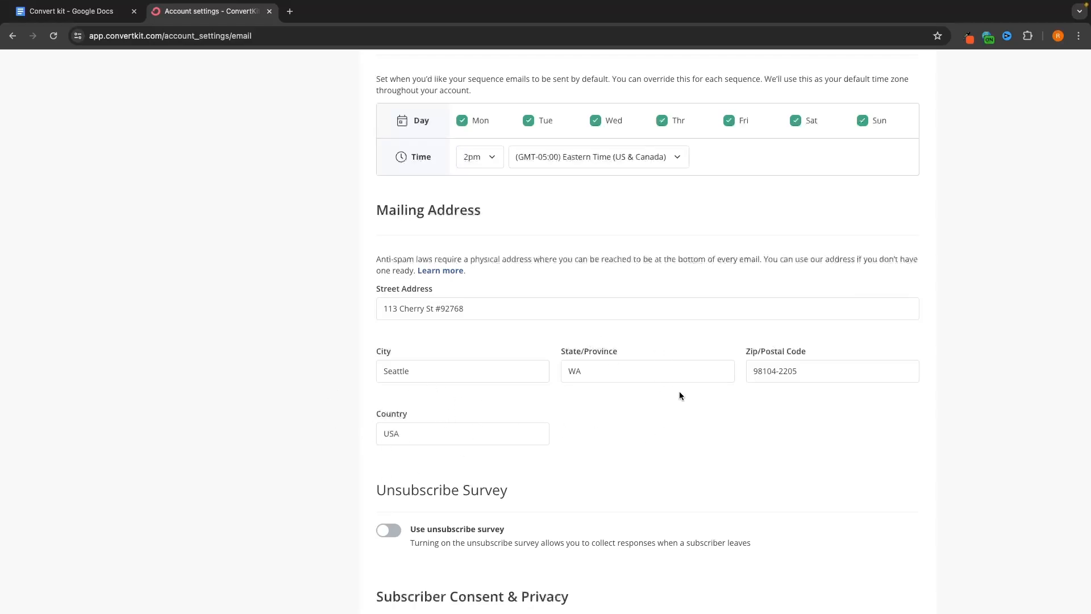
pyautogui.scroll(-5, 682, 394)
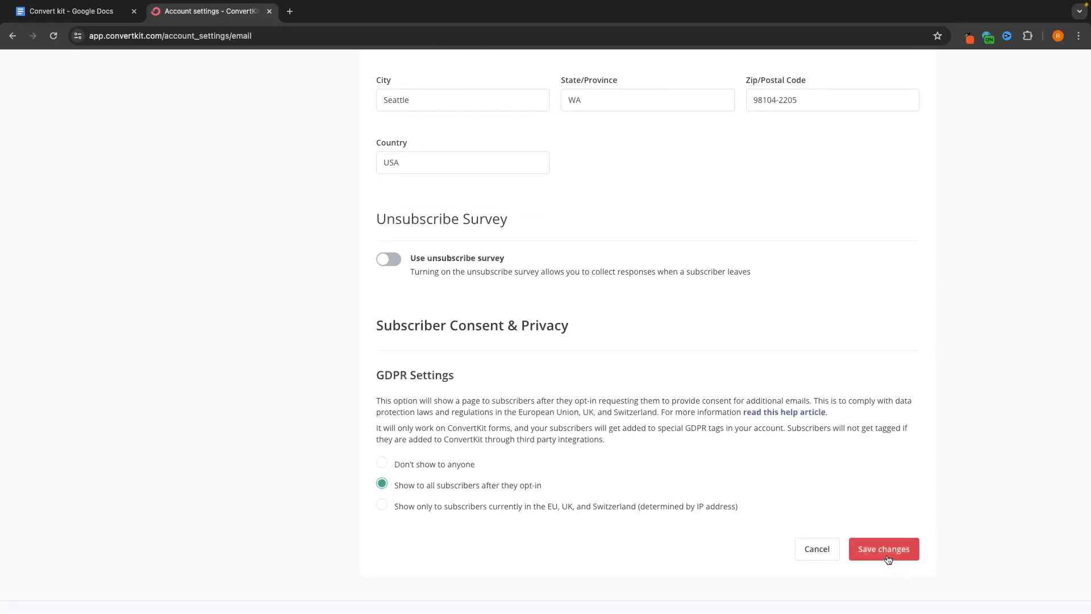
pyautogui.click(887, 552)
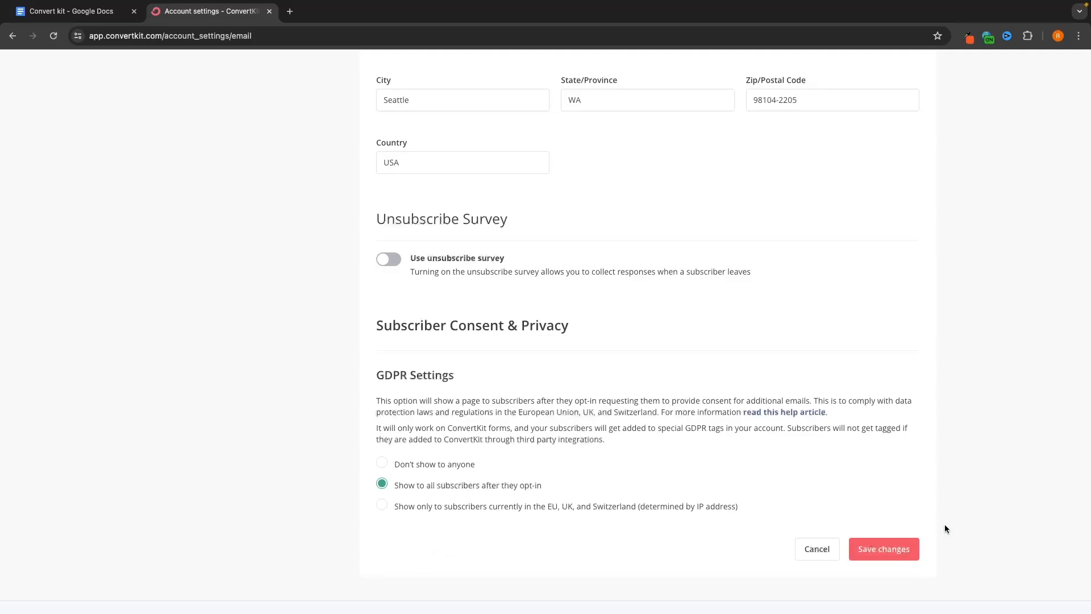
# Return to the dashboard and look over the Grow, Send, Automate, Earn and Learn features.
pyautogui.scroll(3, 855, 301)
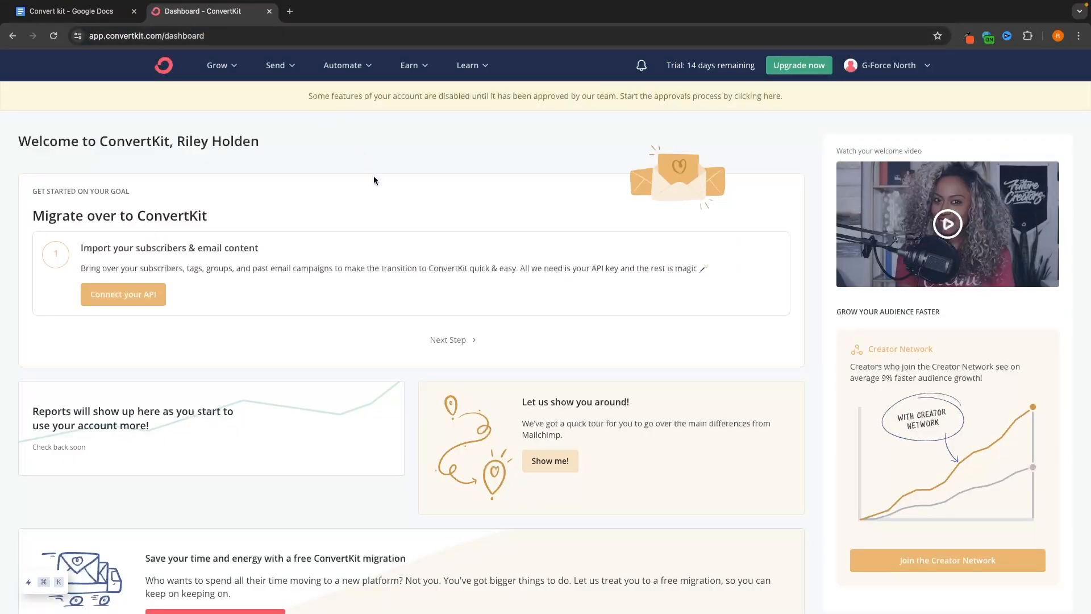
pyautogui.click(225, 68)
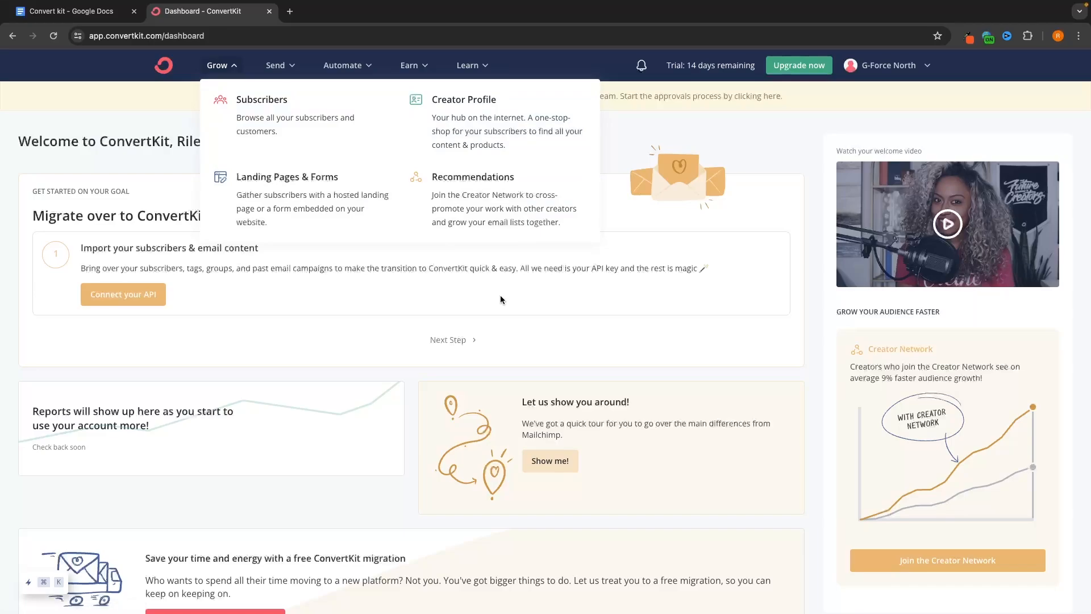
pyautogui.click(459, 295)
pyautogui.click(278, 66)
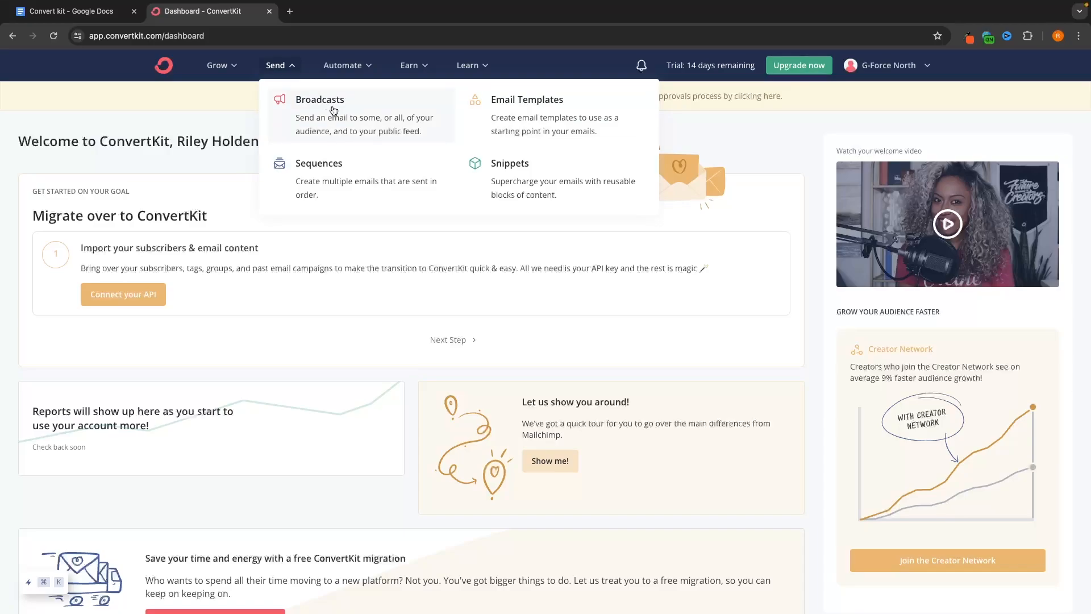
pyautogui.click(343, 65)
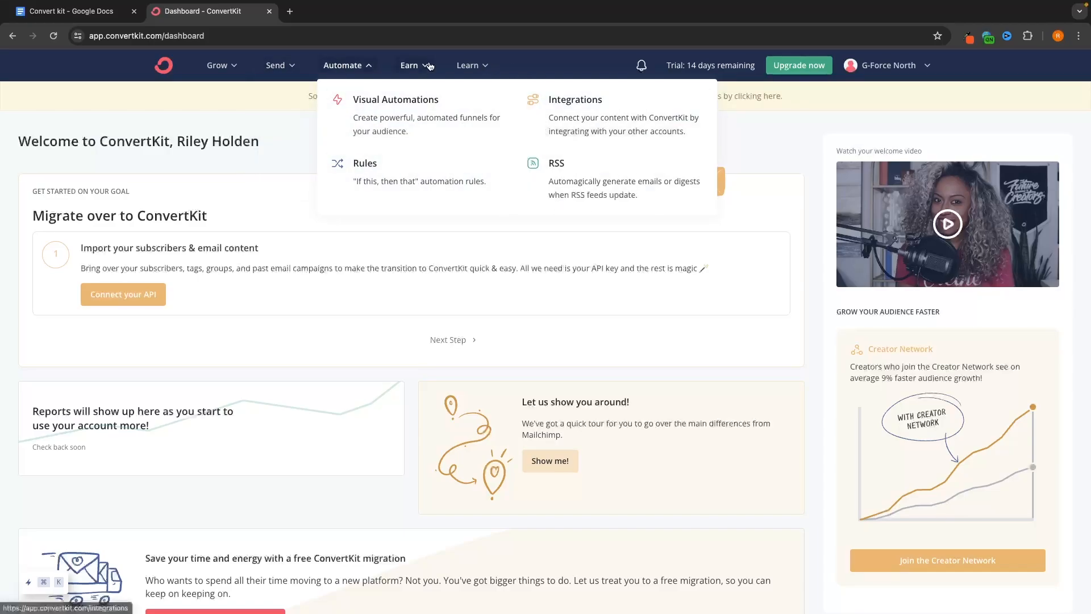
pyautogui.click(410, 66)
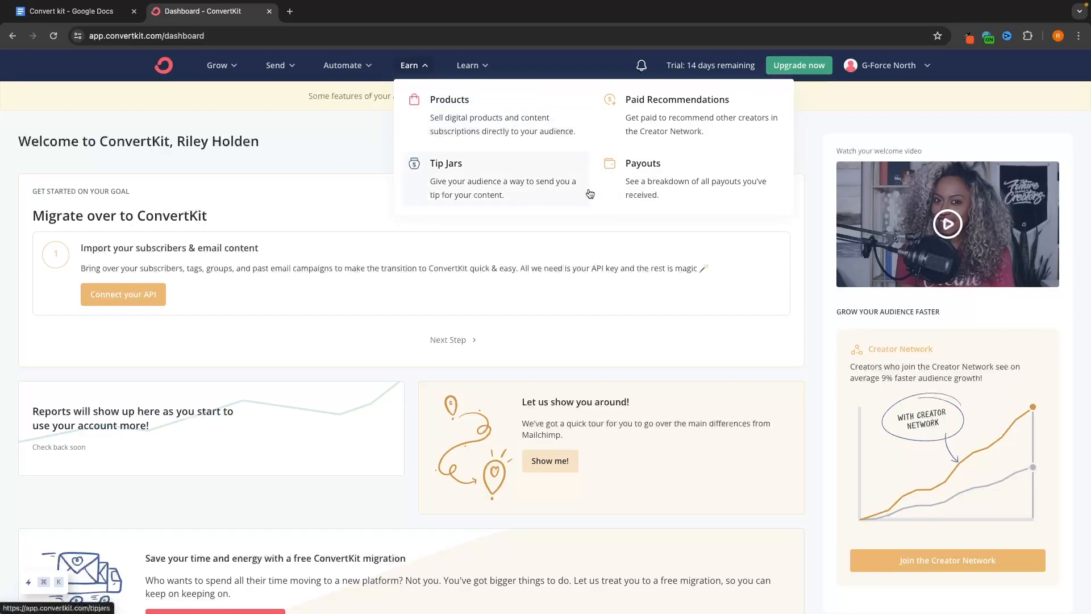
pyautogui.click(470, 65)
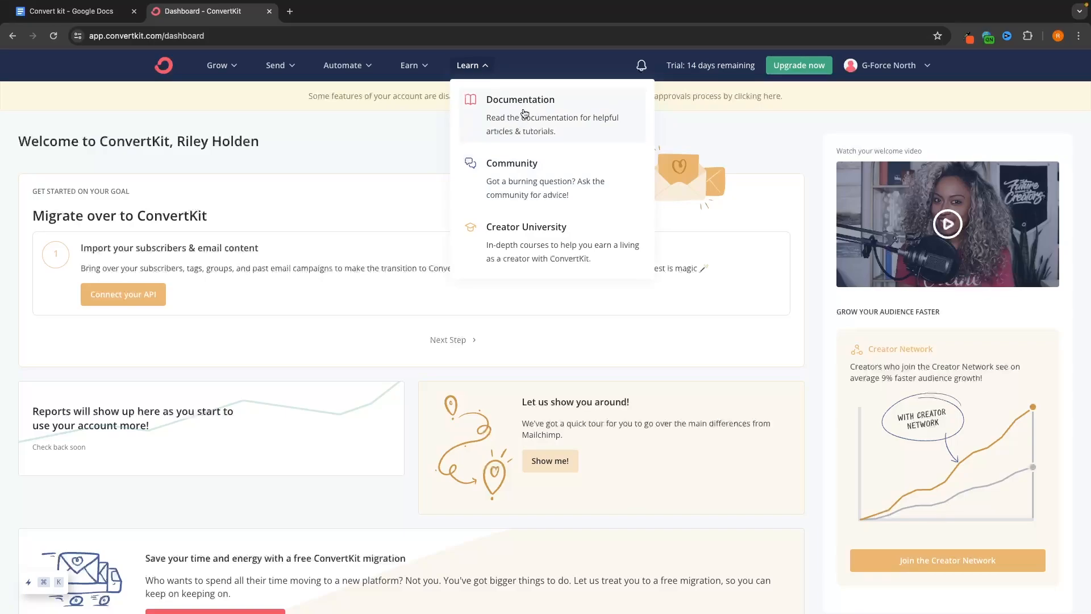
# Start adding subscribers with a new tag named "Imported June 5, 2024" and choose to import them from a CSV.
pyautogui.click(397, 166)
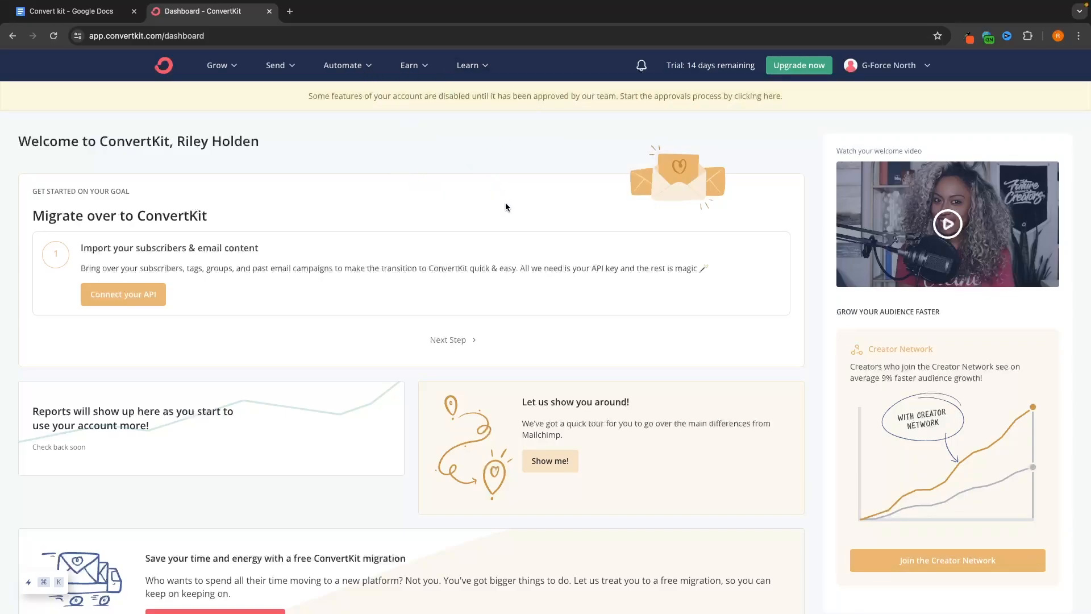
pyautogui.click(231, 69)
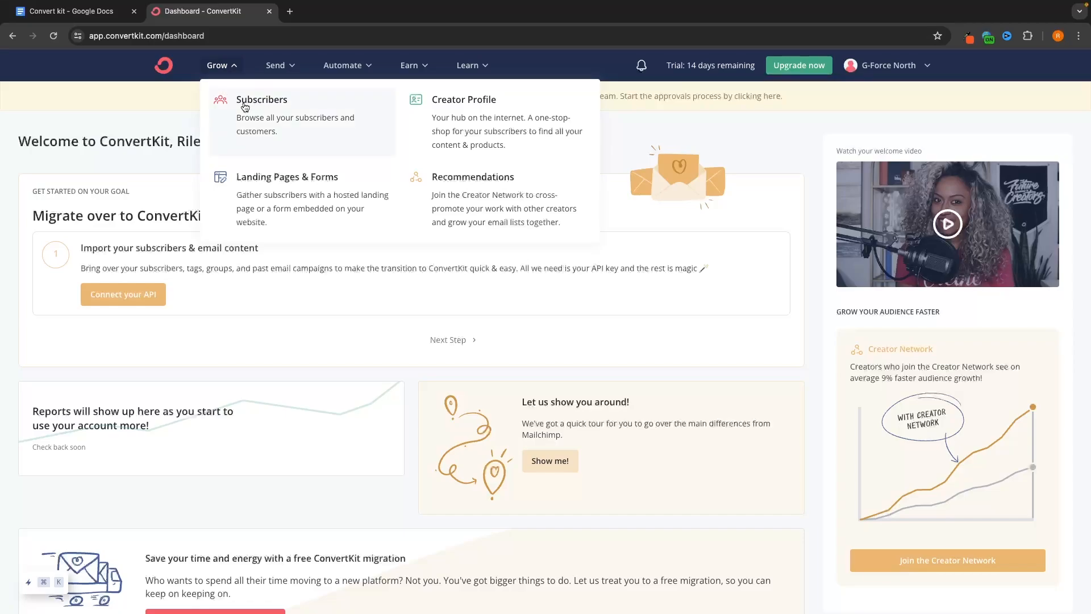
pyautogui.click(299, 120)
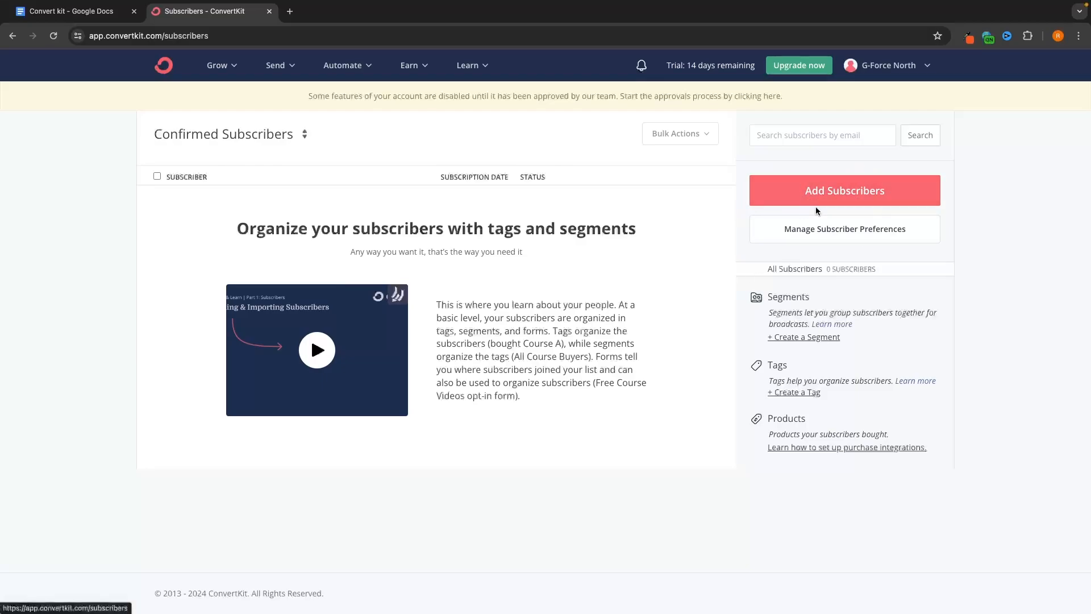
pyautogui.click(867, 198)
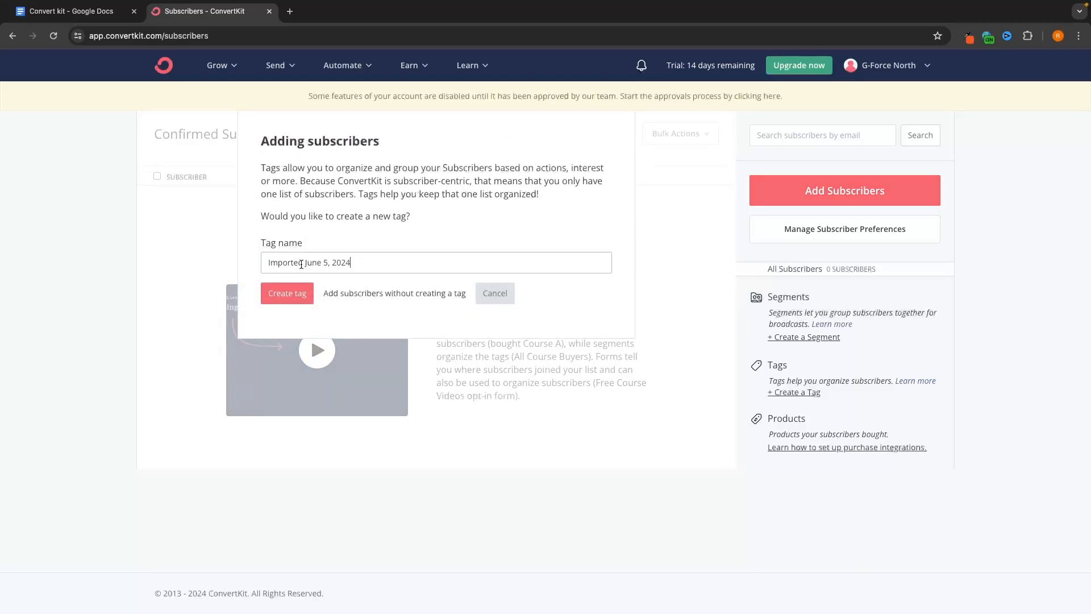
pyautogui.moveTo(262, 261); pyautogui.dragTo(374, 261)
pyautogui.click(375, 261)
pyautogui.click(293, 294)
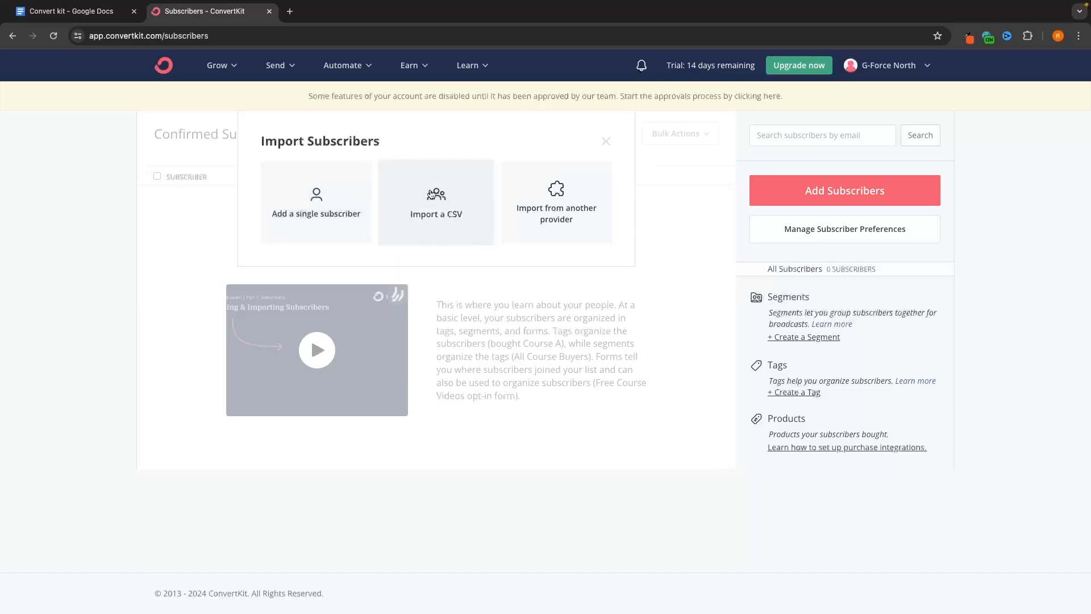
pyautogui.click(447, 212)
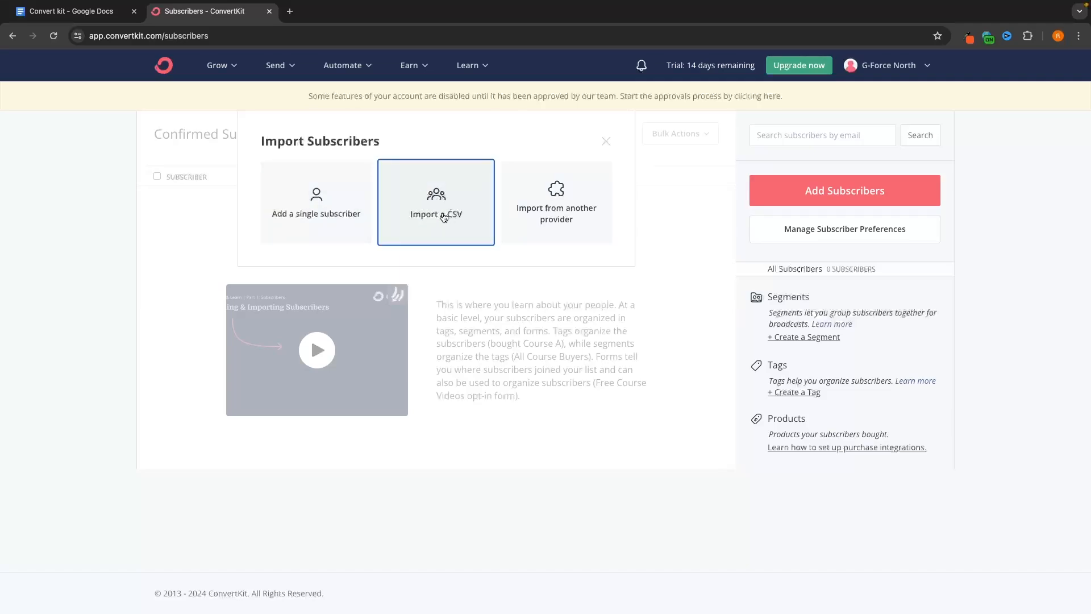
# Open MailerLite in a new browser tab, log in and go to its subscriber list.
pyautogui.click(290, 12)
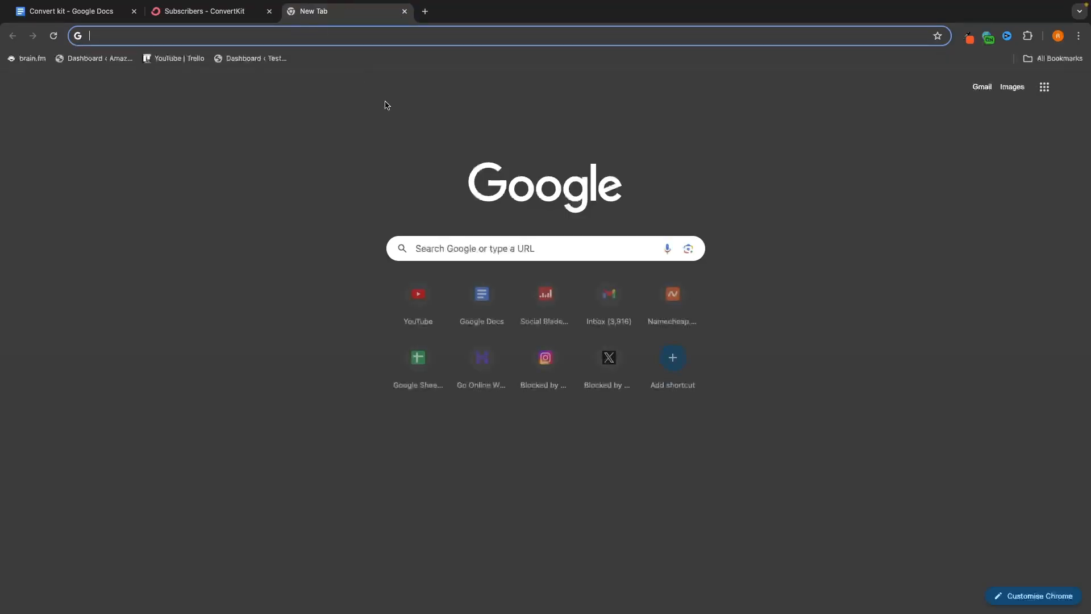
pyautogui.write('mail')
pyautogui.press('Return')
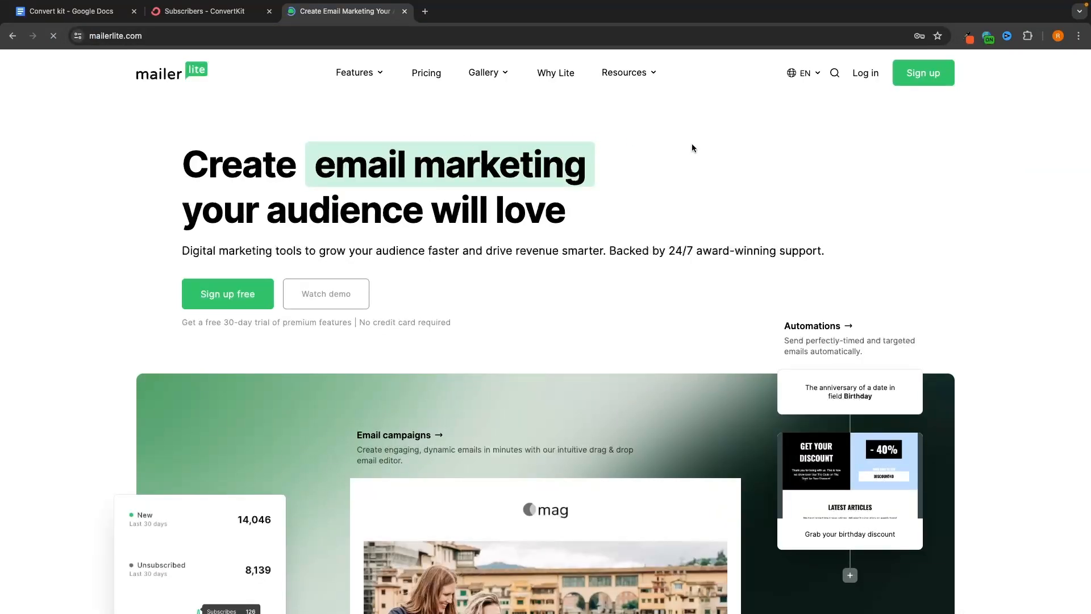
pyautogui.click(866, 74)
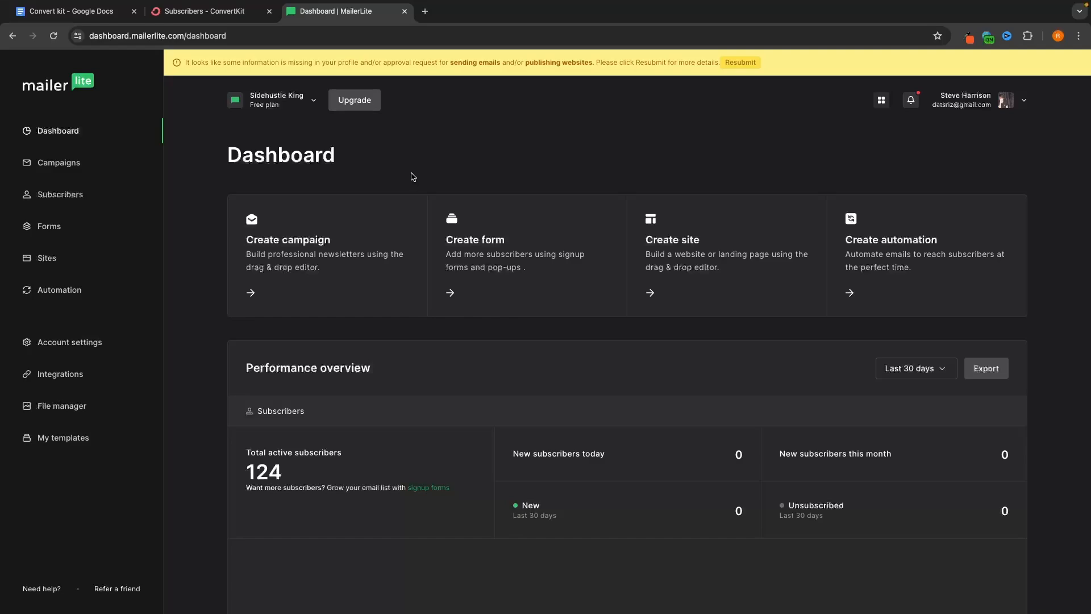
pyautogui.click(59, 199)
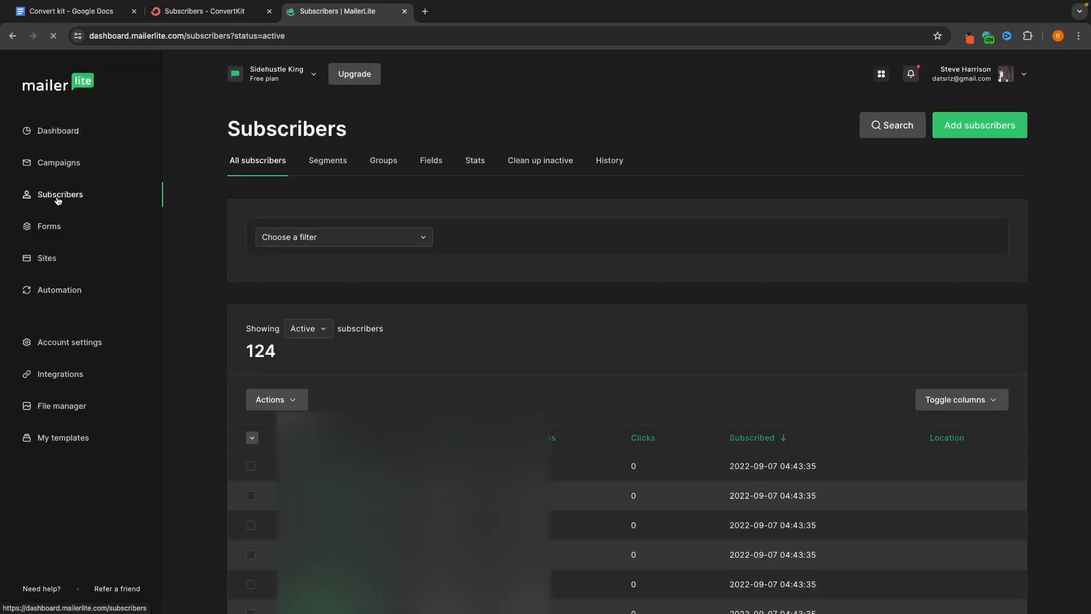
# Select all active MailerLite subscribers and export them as a CSV.
pyautogui.scroll(-3, 221, 316)
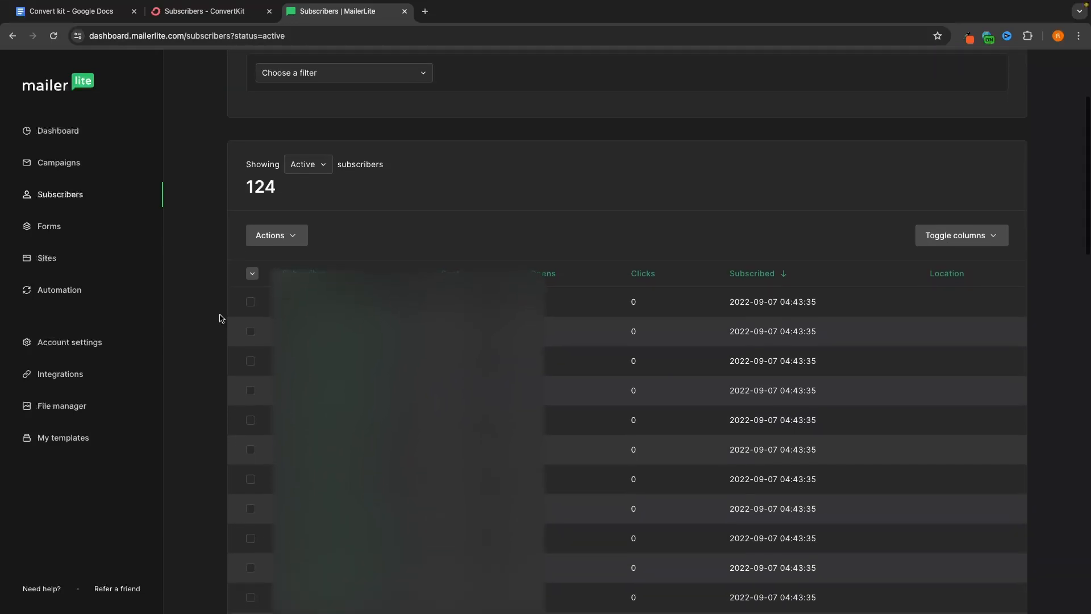
pyautogui.click(253, 274)
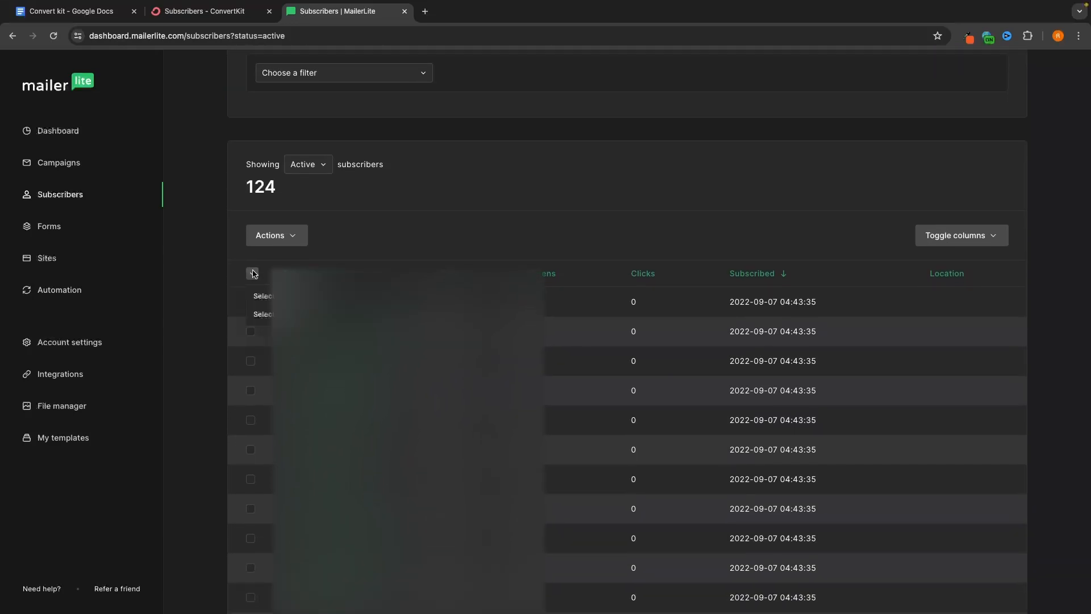
pyautogui.click(265, 314)
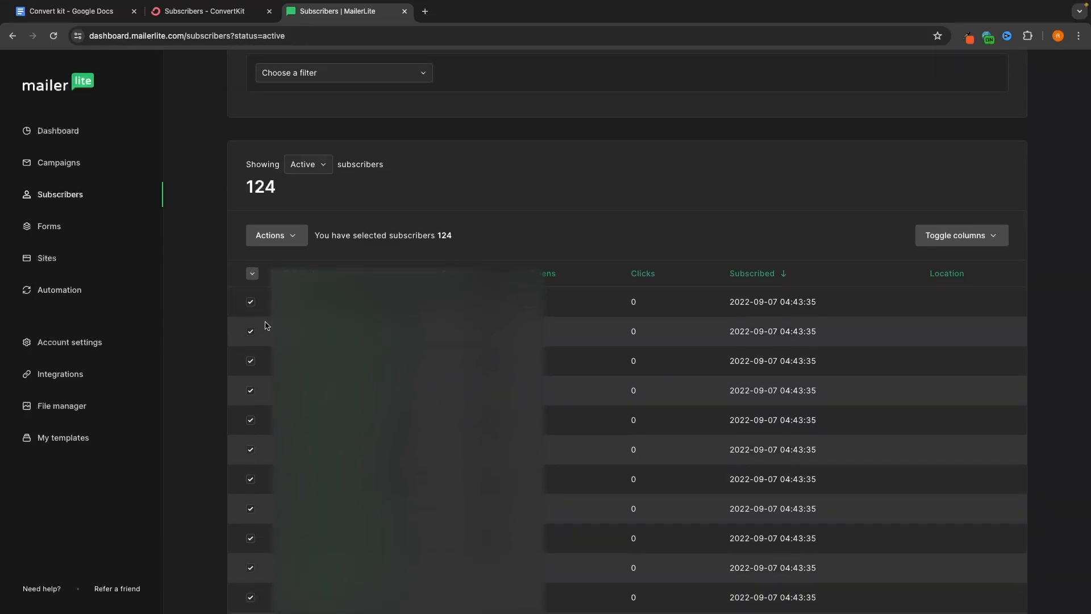
pyautogui.click(287, 234)
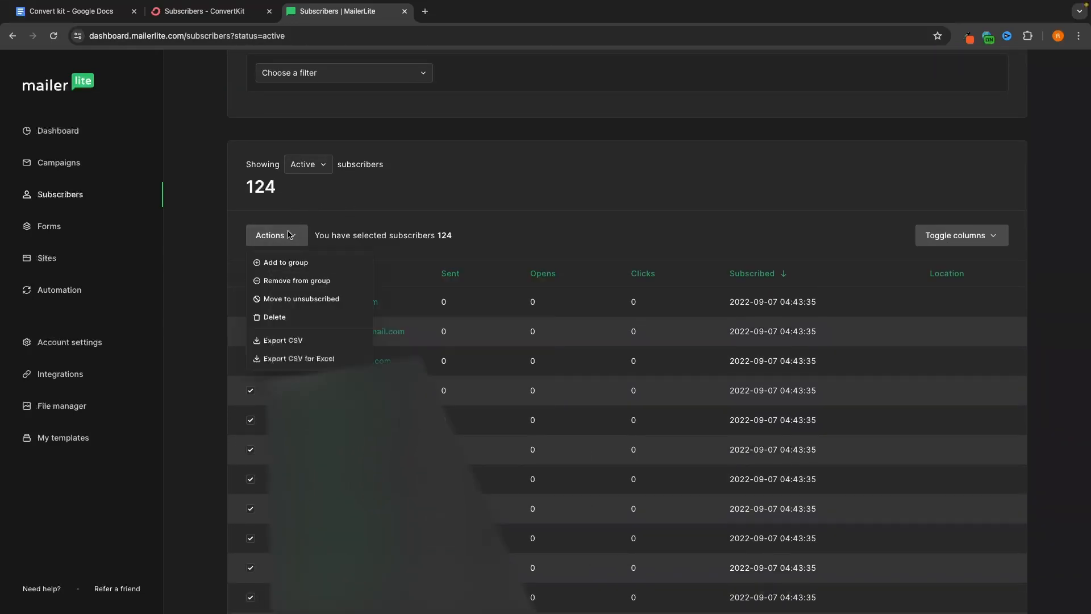
pyautogui.click(281, 341)
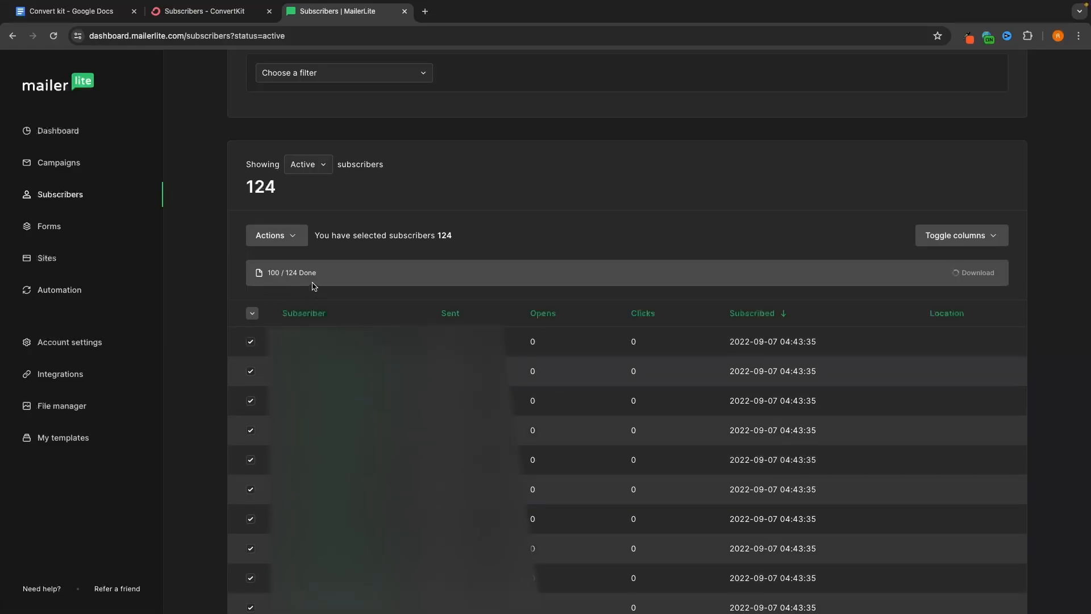
# Search YouTube in a separate tab for "how to export subscrubers mailchimp", look over the results and close the tab.
pyautogui.click(425, 11)
pyautogui.write('youtube.com')
pyautogui.press('Return')
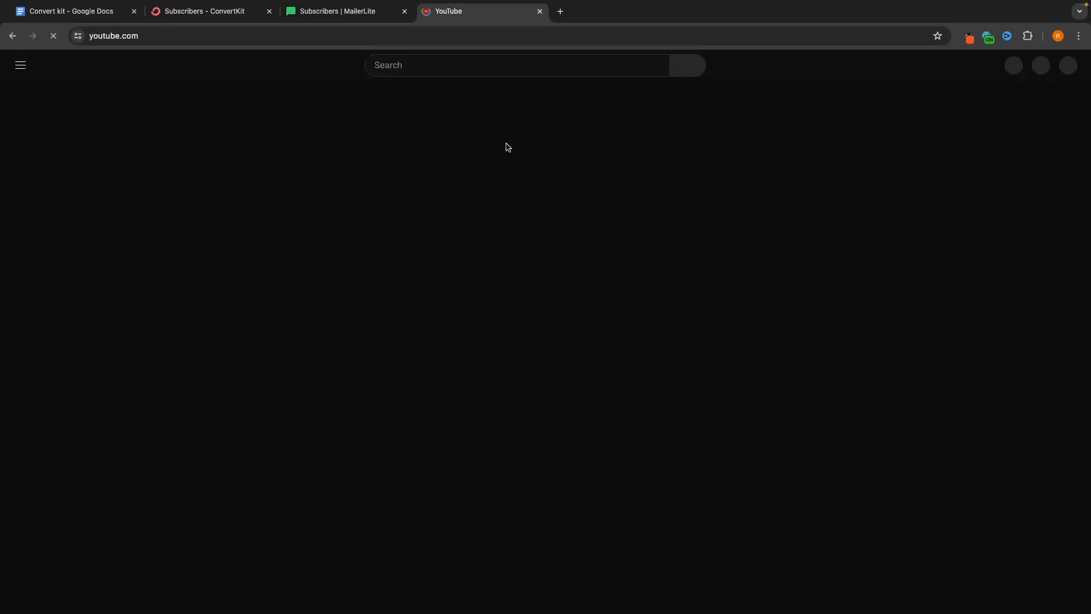
pyautogui.click(417, 68)
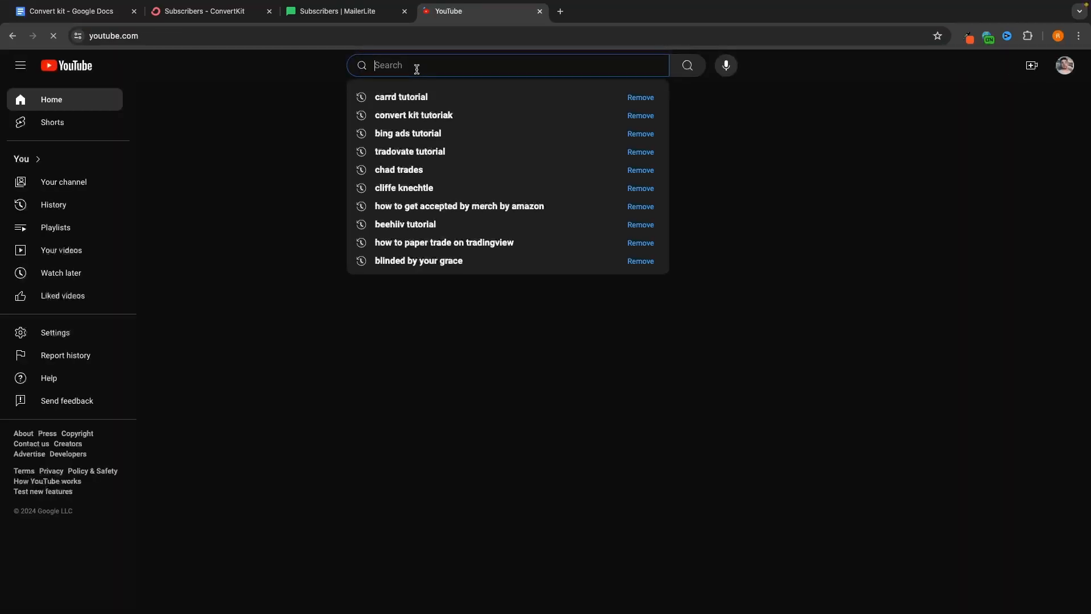
pyautogui.write('mai')
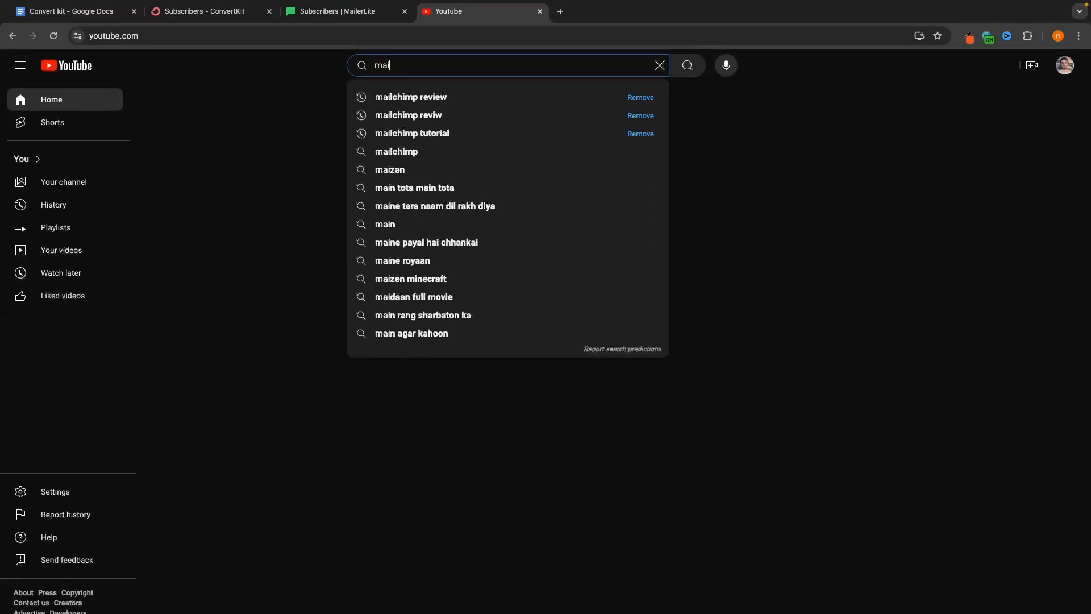
pyautogui.press('BackSpace')
pyautogui.press('BackSpace')
pyautogui.press('BackSpace')
pyautogui.write('how to export subscrubers mailchimp')
pyautogui.press('Return')
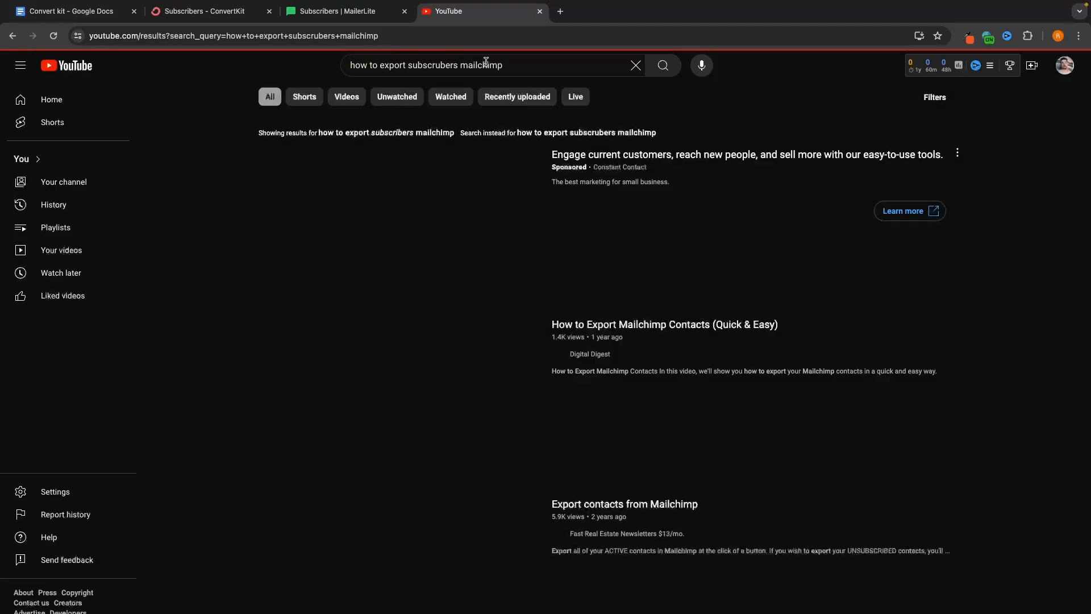
pyautogui.scroll(-2, 671, 470)
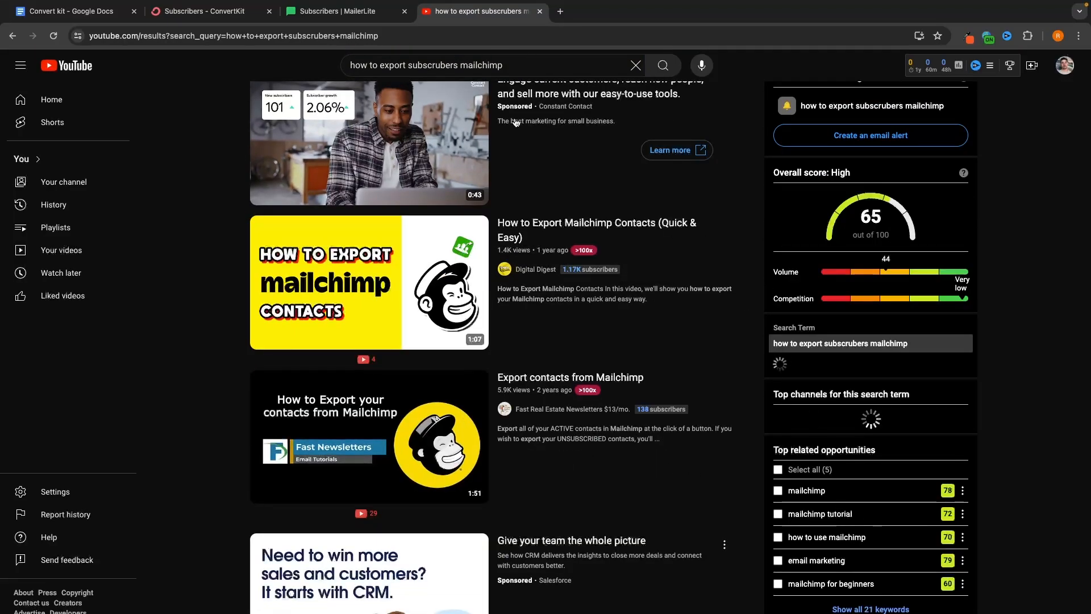
pyautogui.moveTo(458, 64); pyautogui.dragTo(541, 63)
pyautogui.click(516, 63)
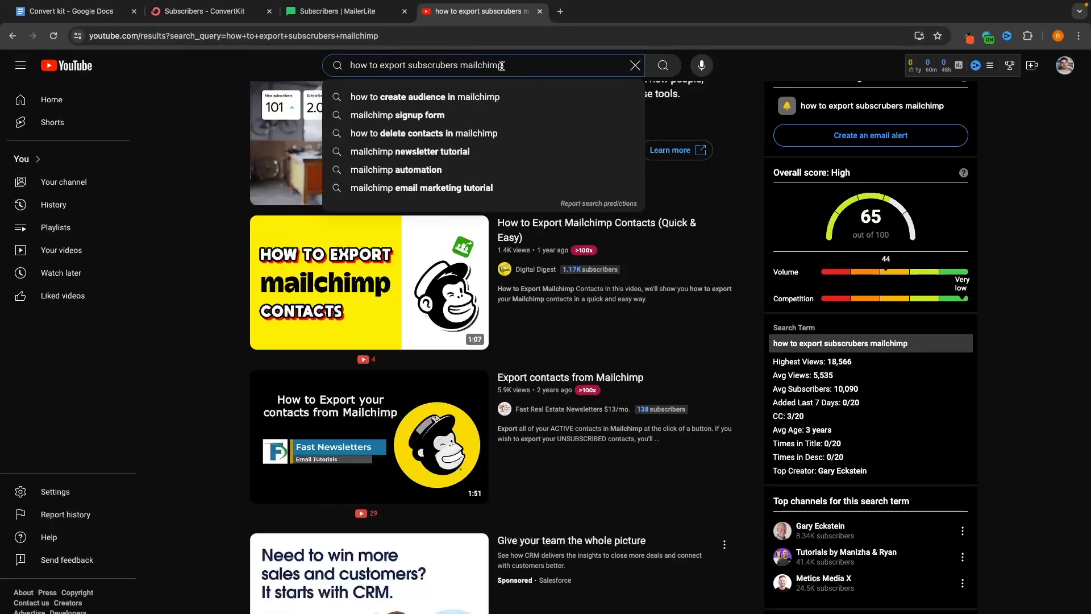
pyautogui.click(540, 11)
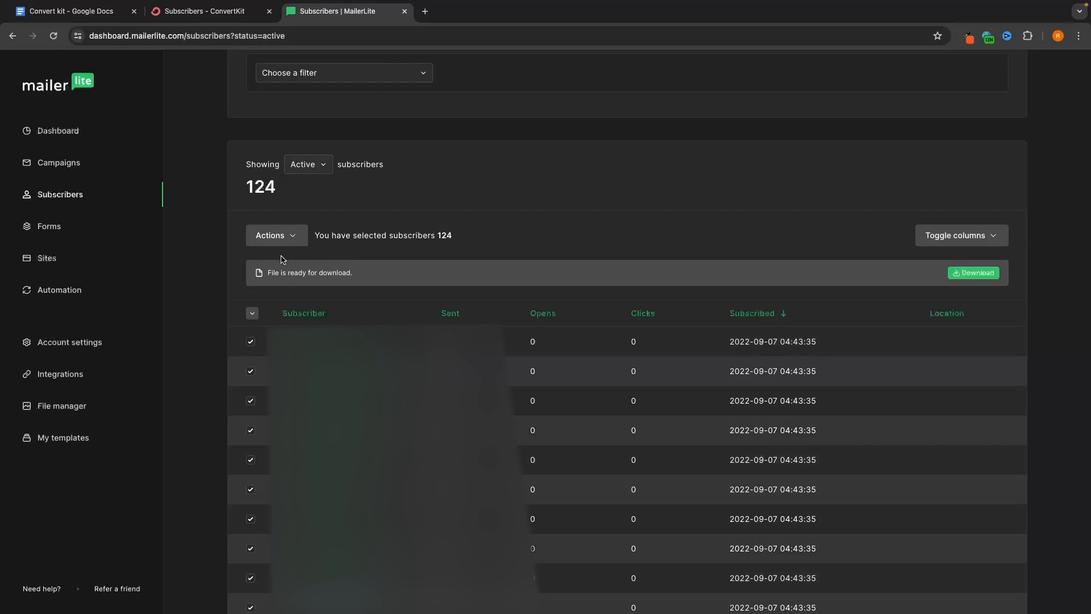
# Download the exported active-subscribers CSV from MailerLite and load it into ConvertKit's subscriber import.
pyautogui.click(974, 273)
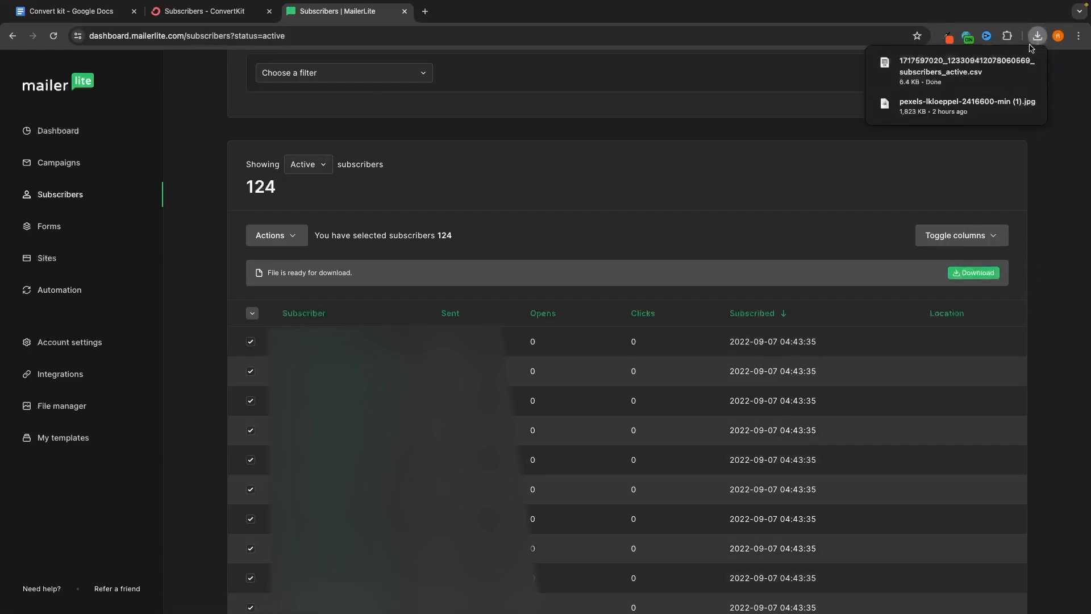
pyautogui.click(218, 13)
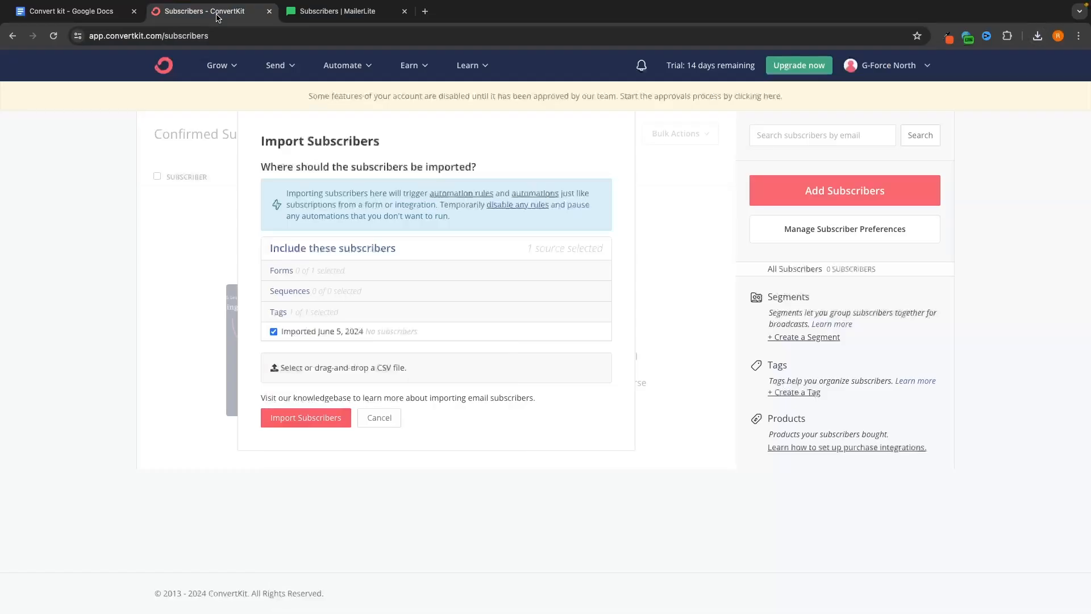
pyautogui.click(360, 367)
pyautogui.doubleClick(523, 242)
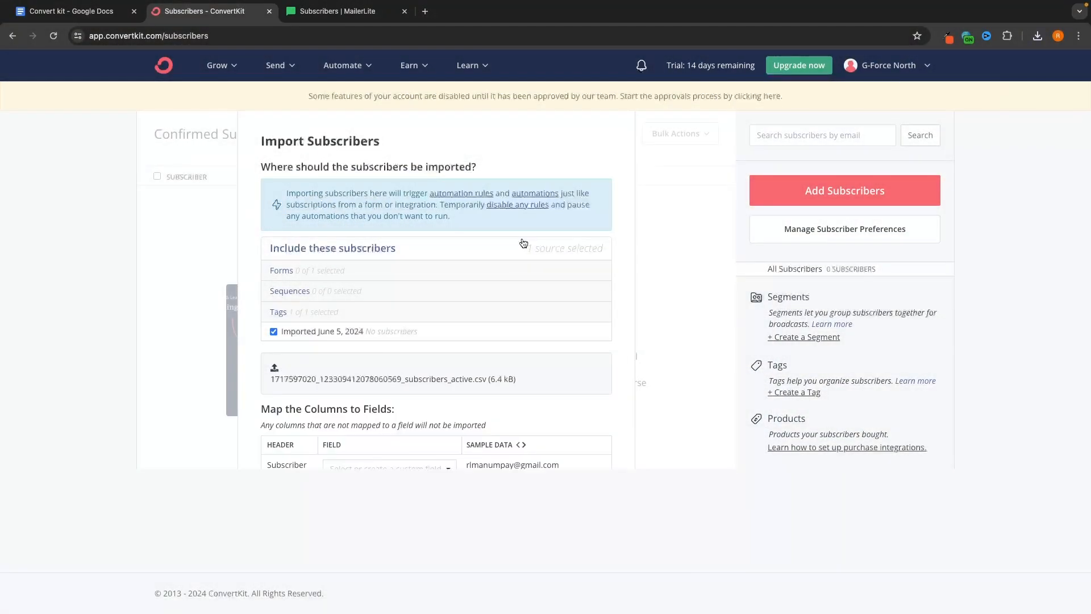
# Map the CSV's Subscriber column to the Email field, leave the other columns unmapped, and import the subscribers.
pyautogui.scroll(-1, 438, 390)
pyautogui.scroll(-3, 438, 390)
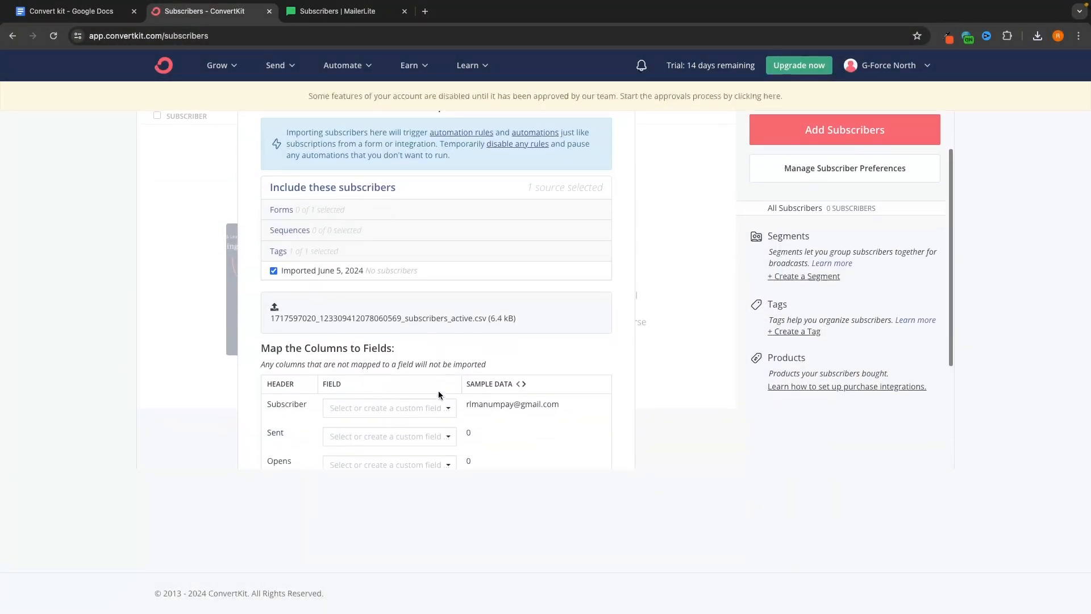
pyautogui.scroll(-1, 455, 200)
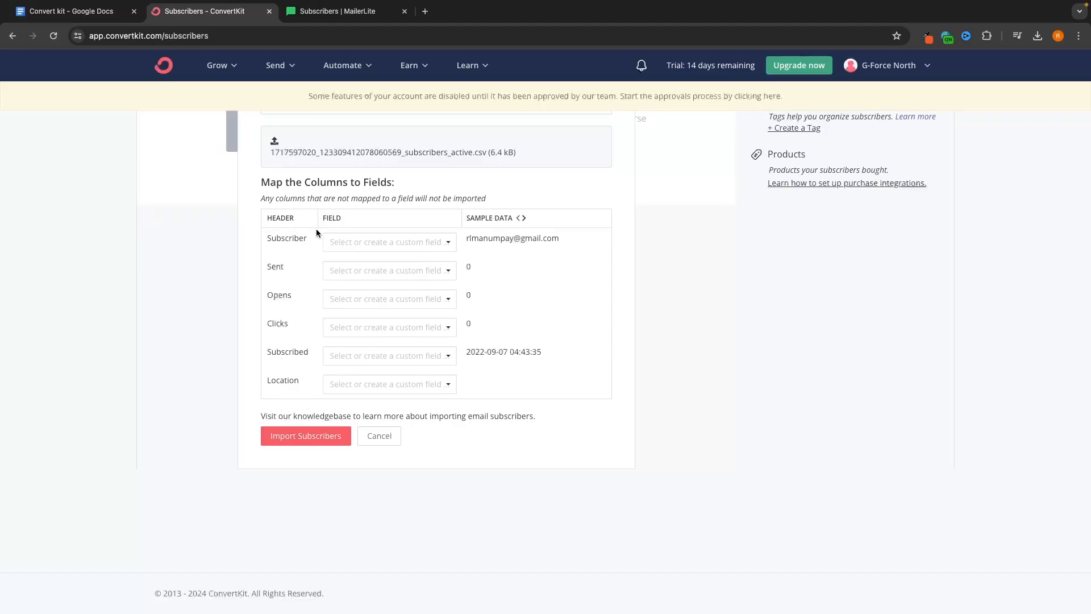
pyautogui.click(363, 241)
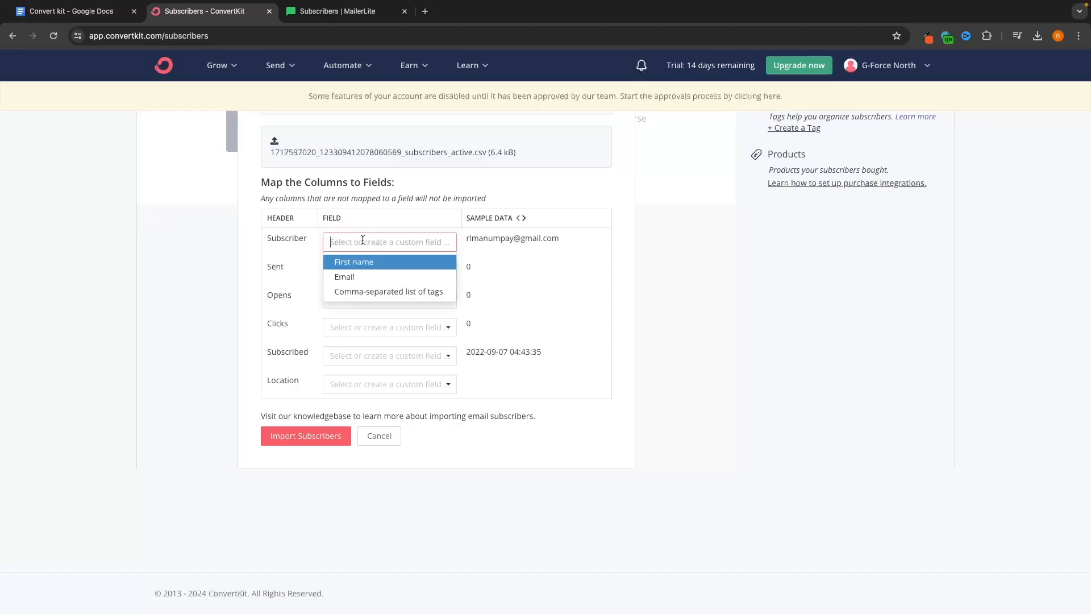
pyautogui.click(351, 277)
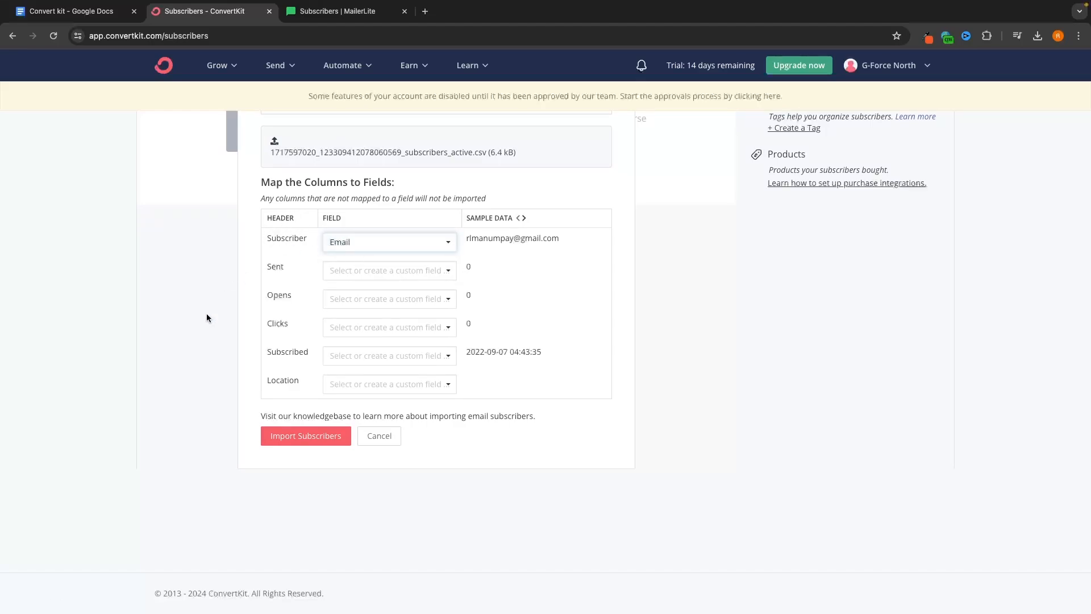
pyautogui.click(320, 439)
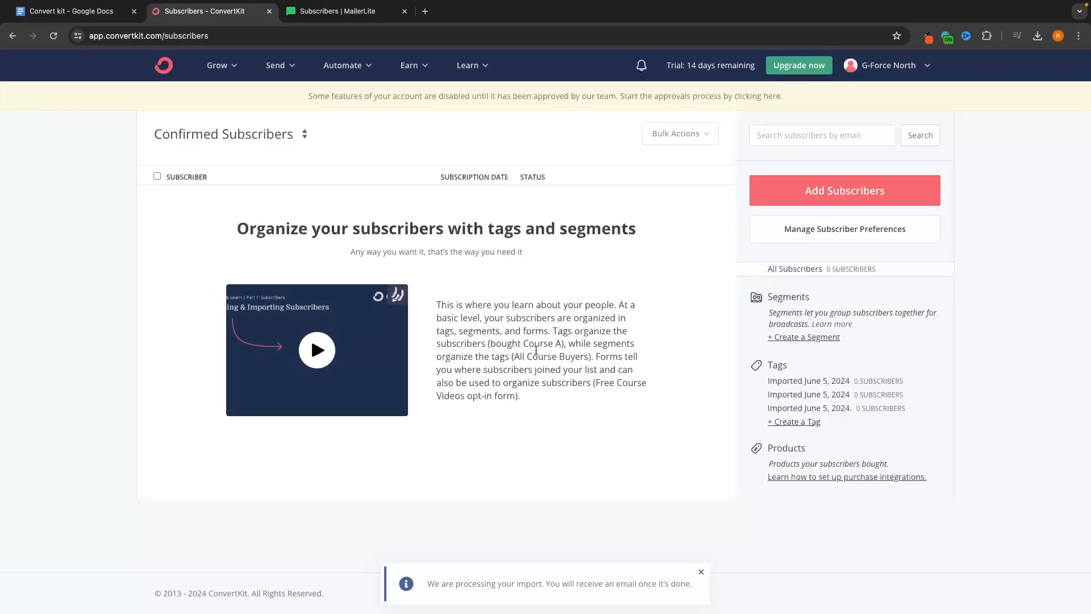
# Read the import notice, reload the Subscribers page and review the growth chart, totals and confirmed subscriber list.
pyautogui.moveTo(434, 583); pyautogui.dragTo(703, 585)
pyautogui.click(778, 553)
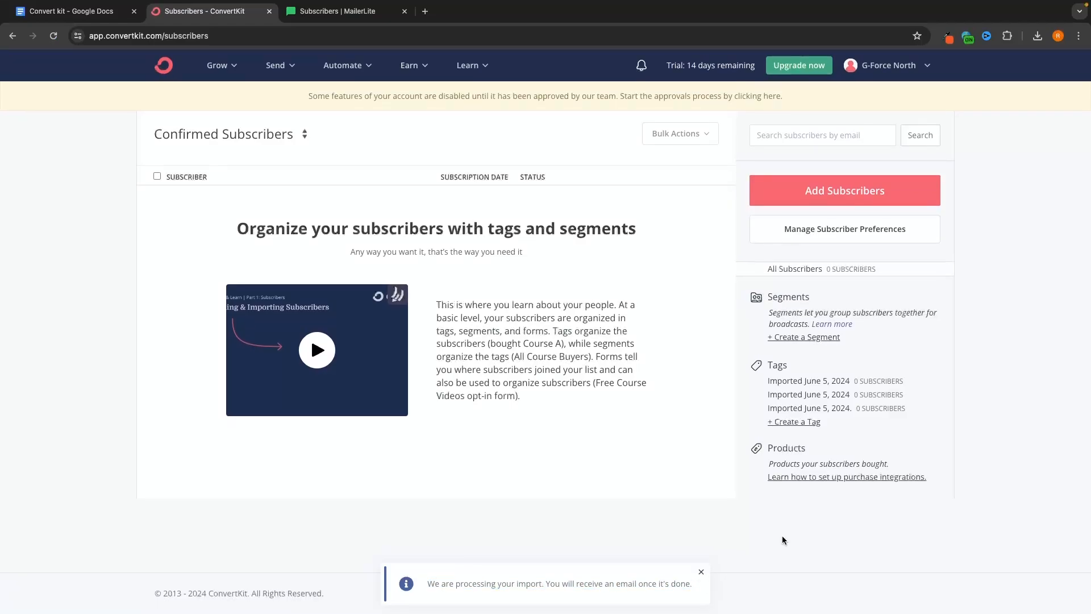
pyautogui.click(54, 35)
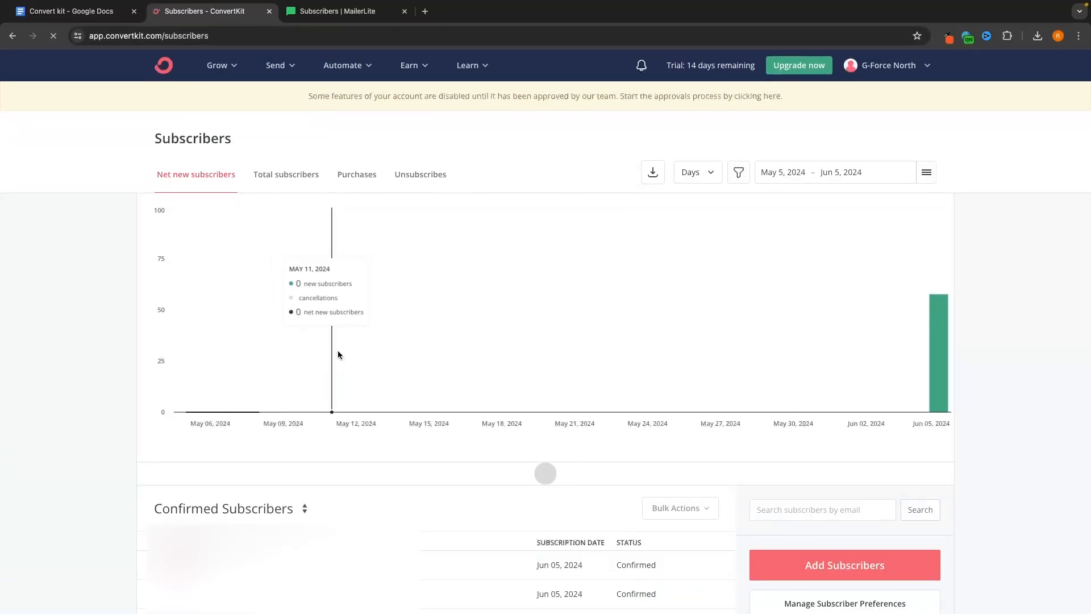
pyautogui.scroll(-3, 338, 352)
pyautogui.scroll(-3, 297, 296)
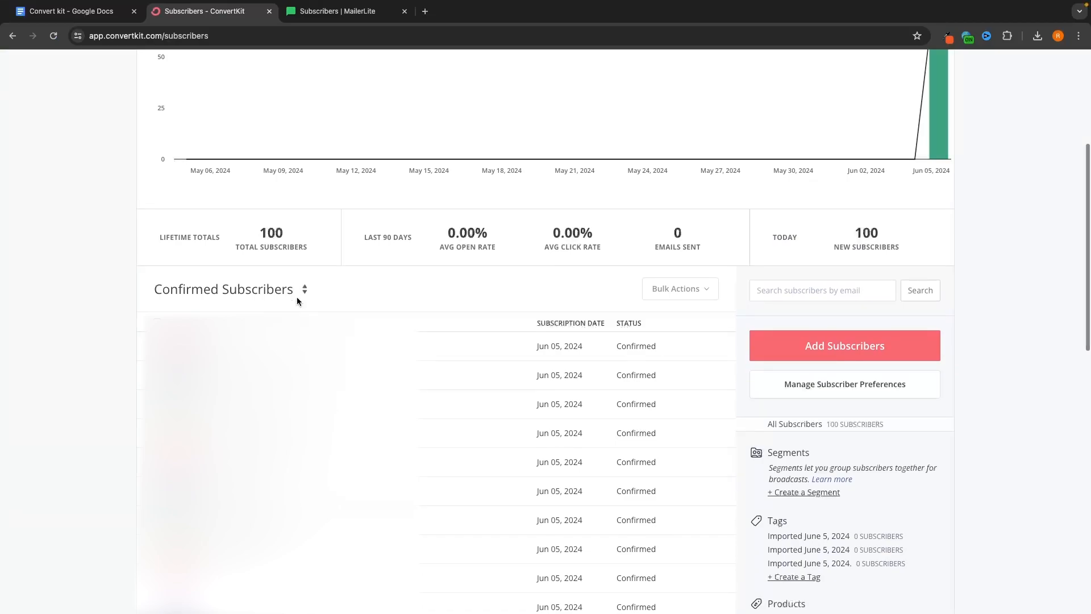
pyautogui.scroll(-2, 291, 250)
pyautogui.scroll(6, 385, 307)
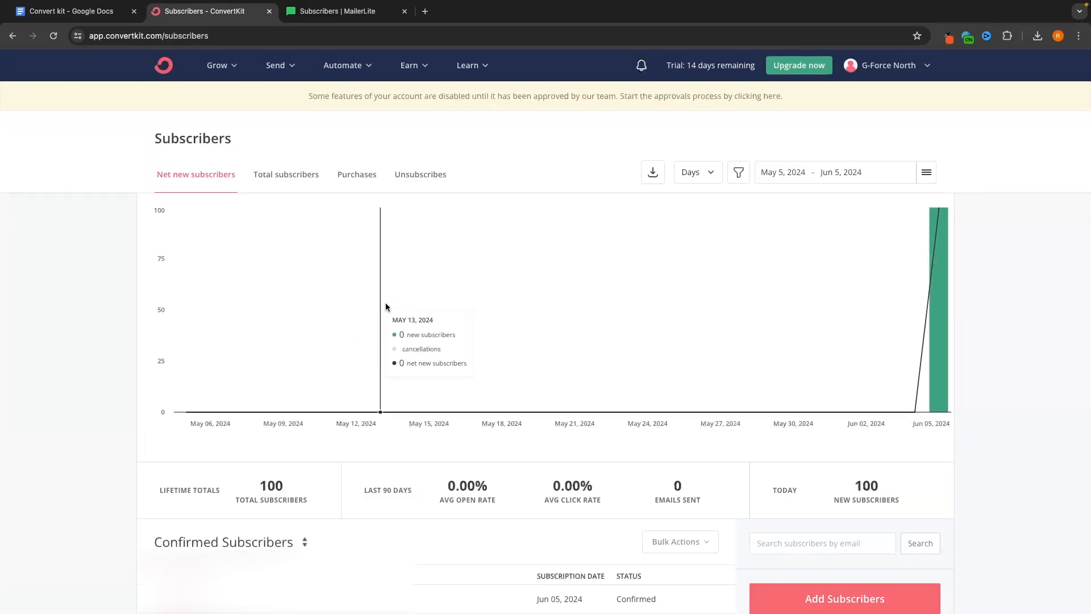
pyautogui.scroll(-4, 292, 210)
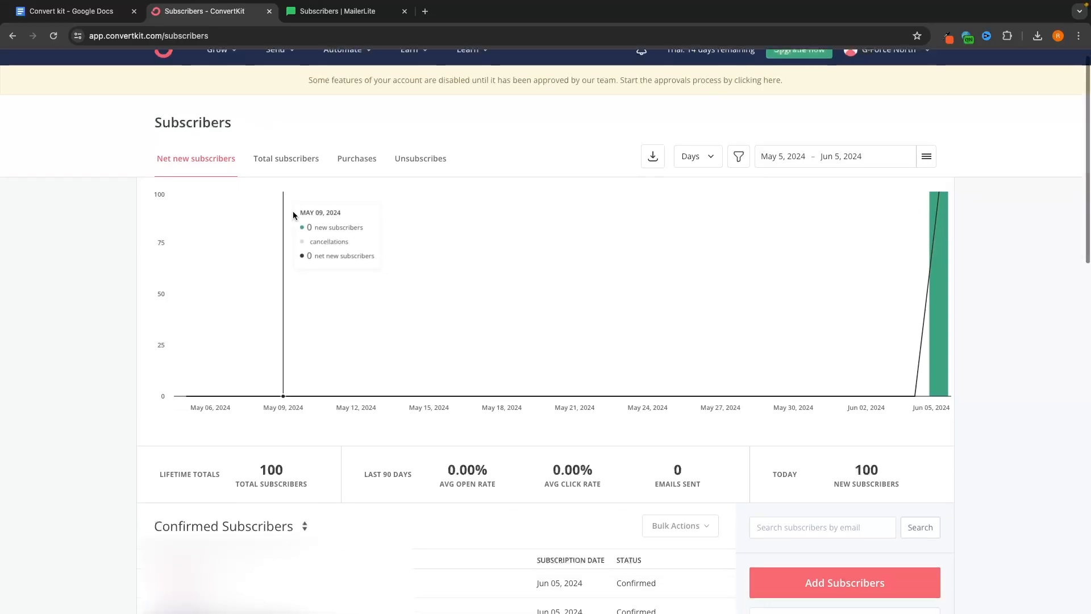
# Look through the Subscribers page's growth chart, lifetime totals, subscriber list, segments and tags.
pyautogui.scroll(3, 310, 219)
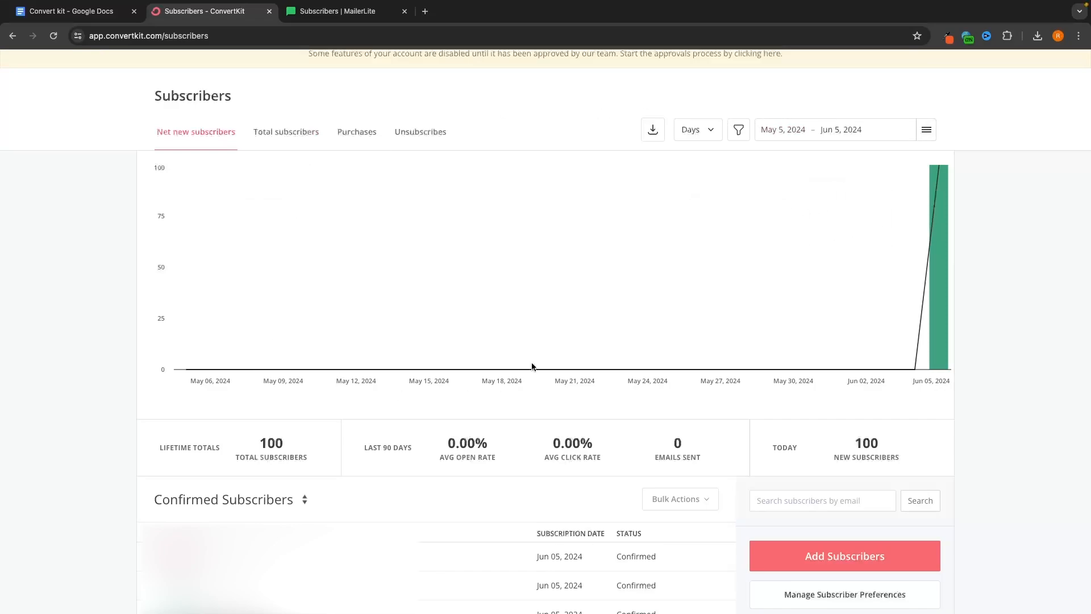
pyautogui.scroll(-3, 543, 352)
pyautogui.scroll(-2, 329, 273)
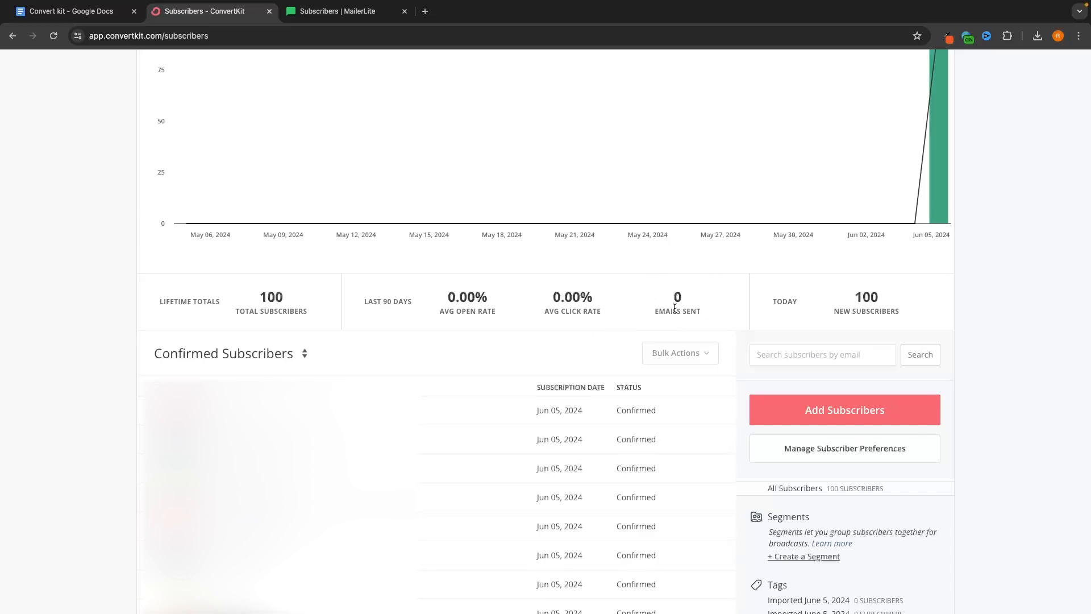
pyautogui.scroll(-3, 674, 308)
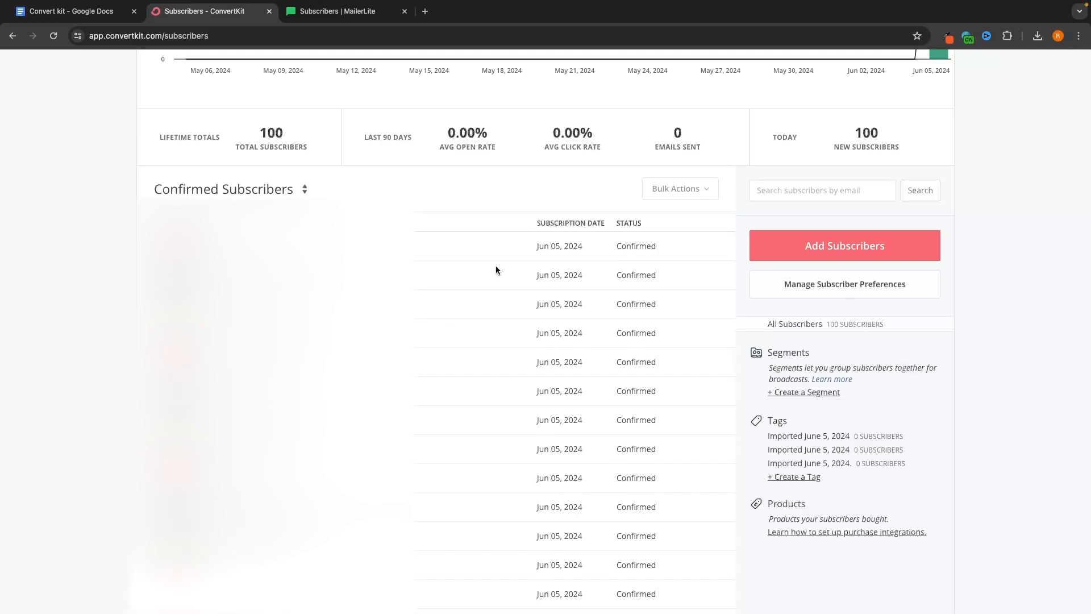
pyautogui.scroll(6, 533, 164)
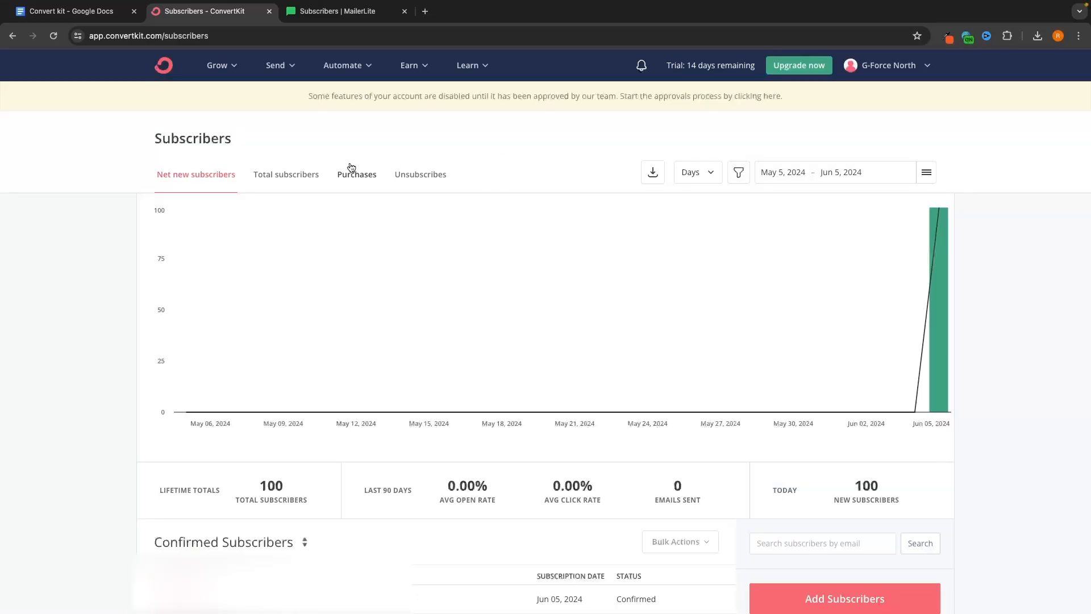
# Go to Landing Pages & Forms and start creating a new landing page.
pyautogui.click(234, 68)
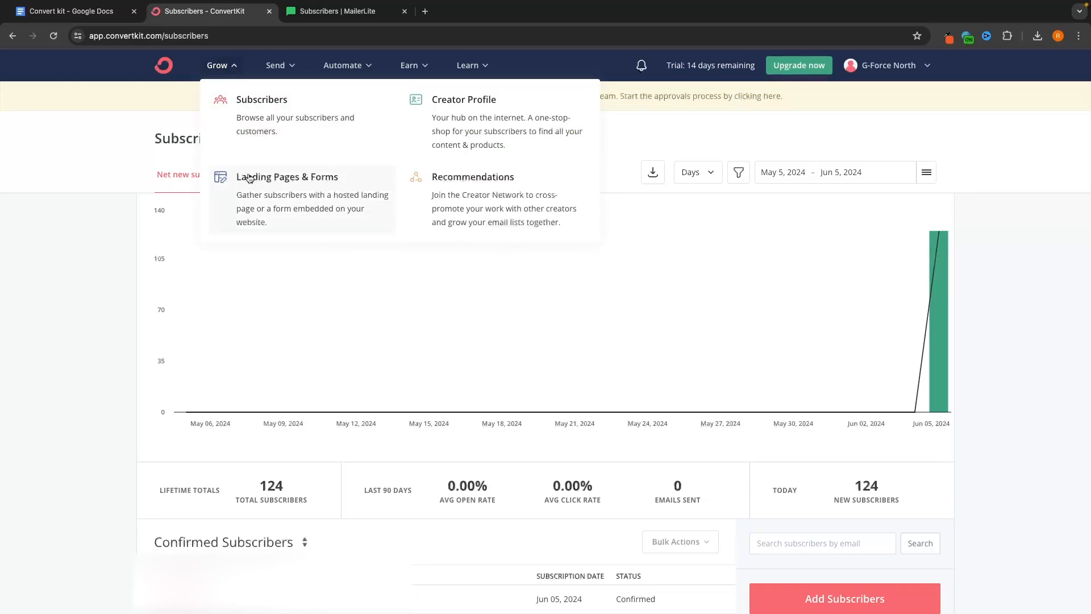
pyautogui.click(307, 189)
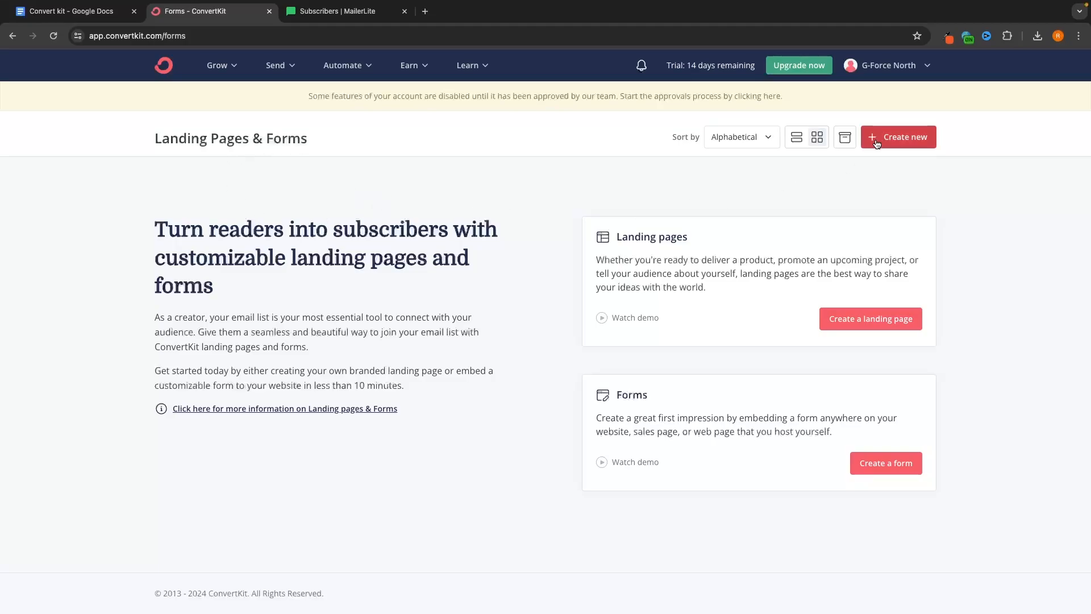
pyautogui.click(895, 145)
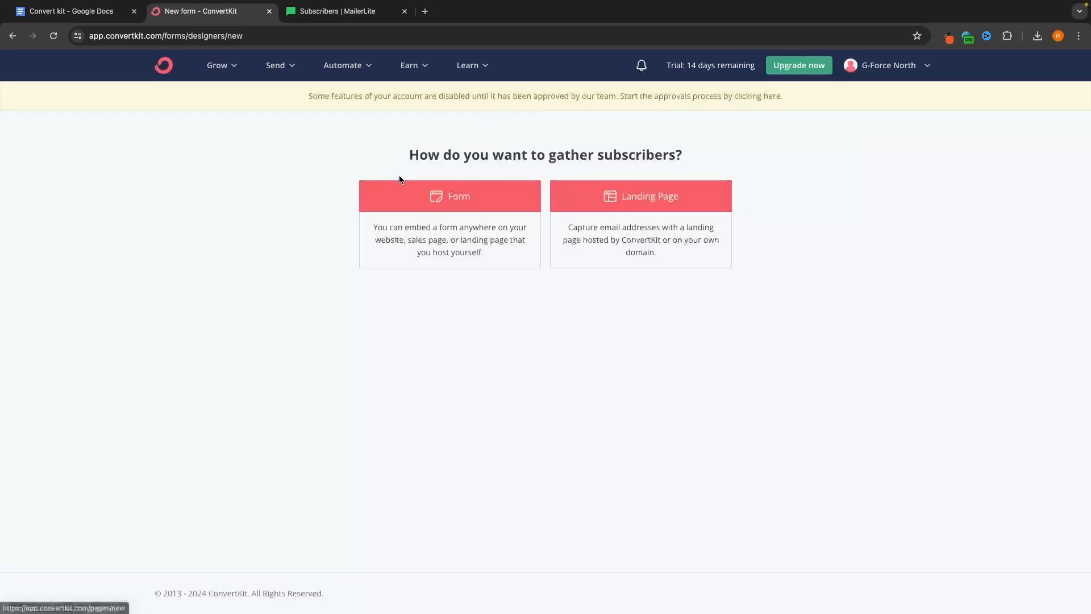
pyautogui.click(644, 200)
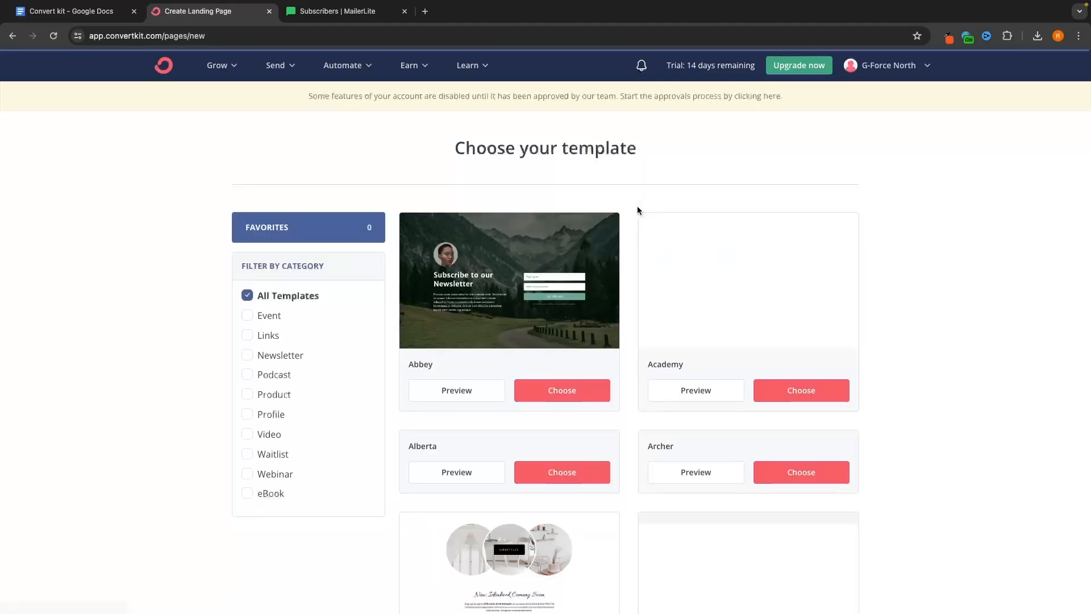
# Browse the landing page templates, preview the Hudson template and choose it for the new page.
pyautogui.scroll(-4, 631, 208)
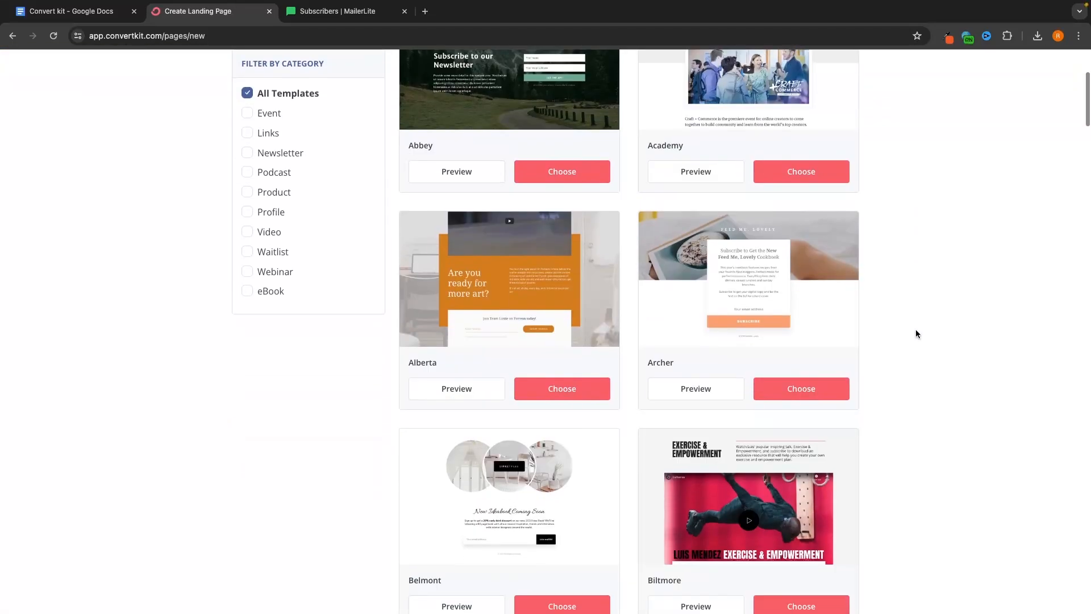
pyautogui.scroll(-11, 916, 330)
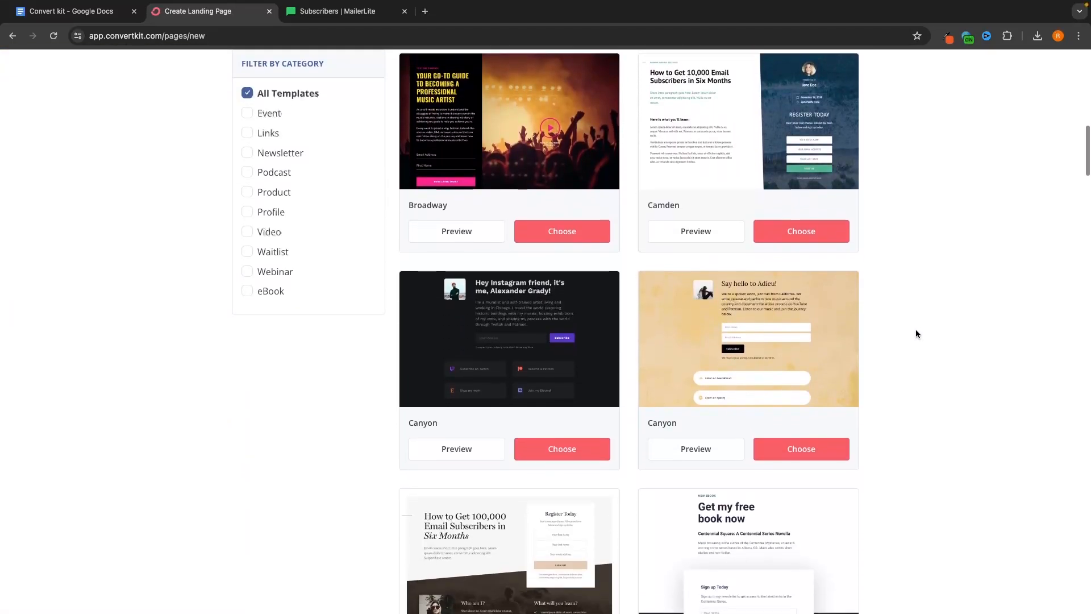
pyautogui.scroll(-10, 915, 334)
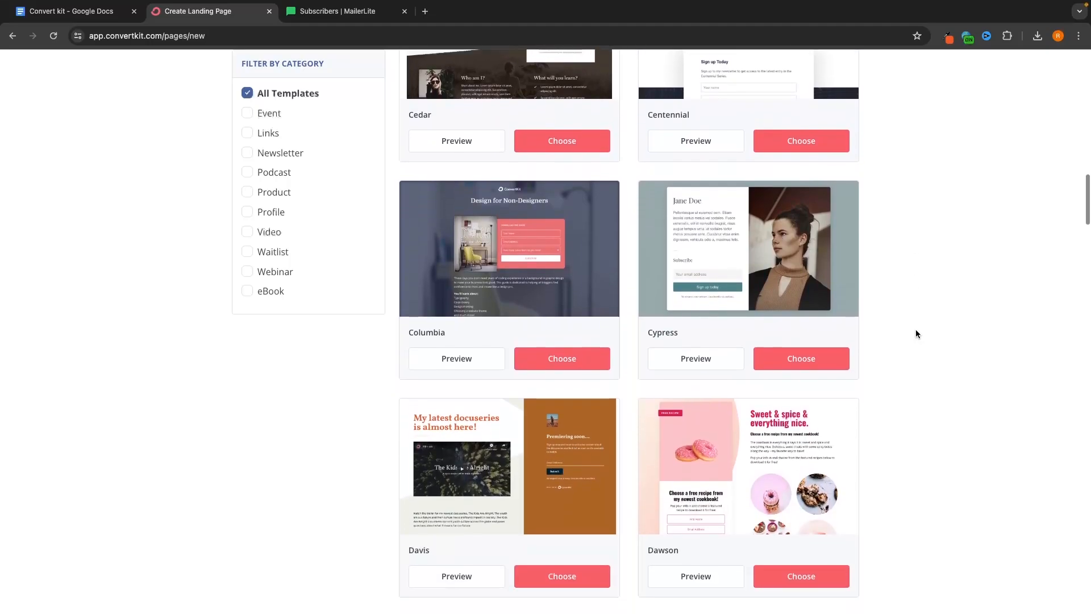
pyautogui.scroll(-14, 916, 334)
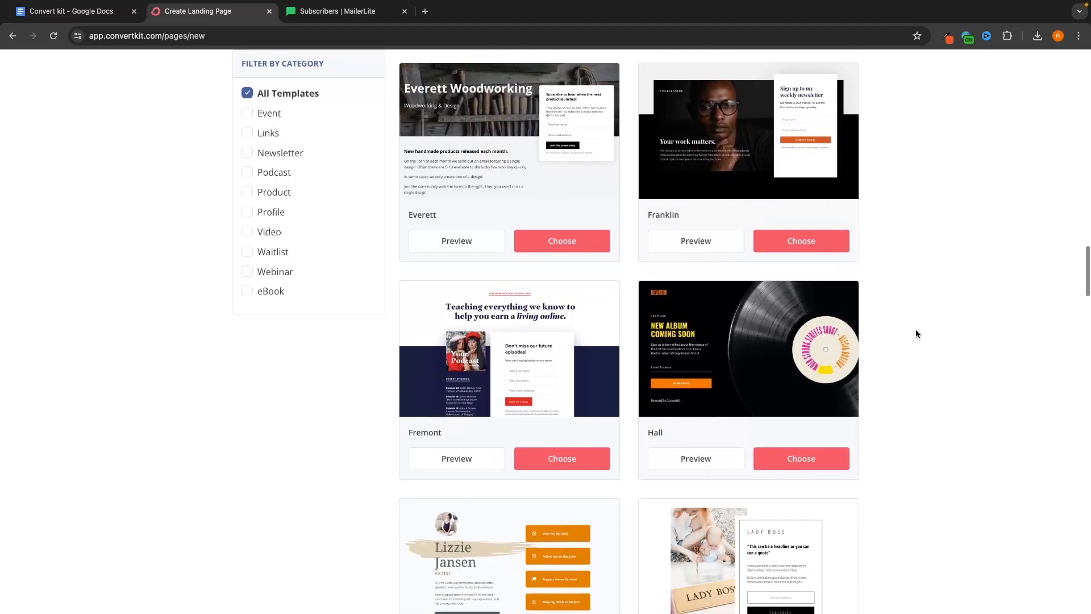
pyautogui.scroll(-9, 915, 333)
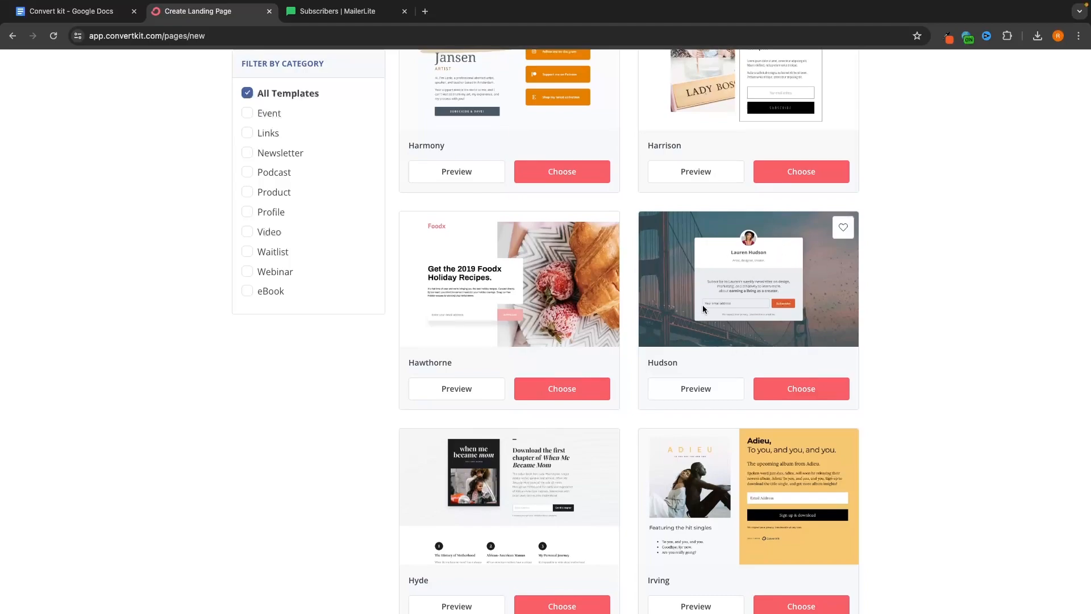
pyautogui.click(704, 391)
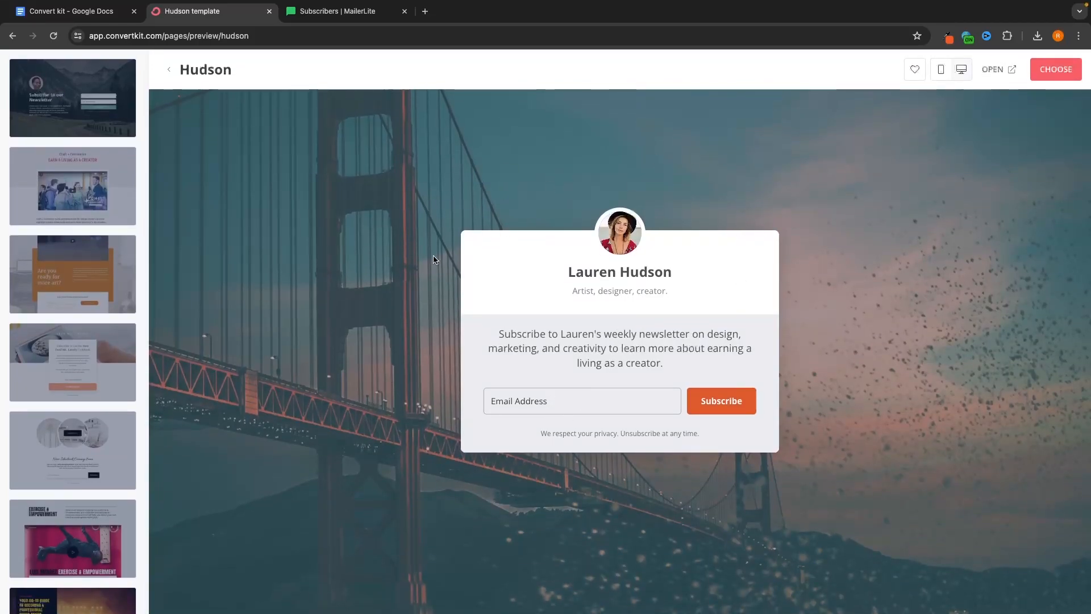
pyautogui.click(1035, 72)
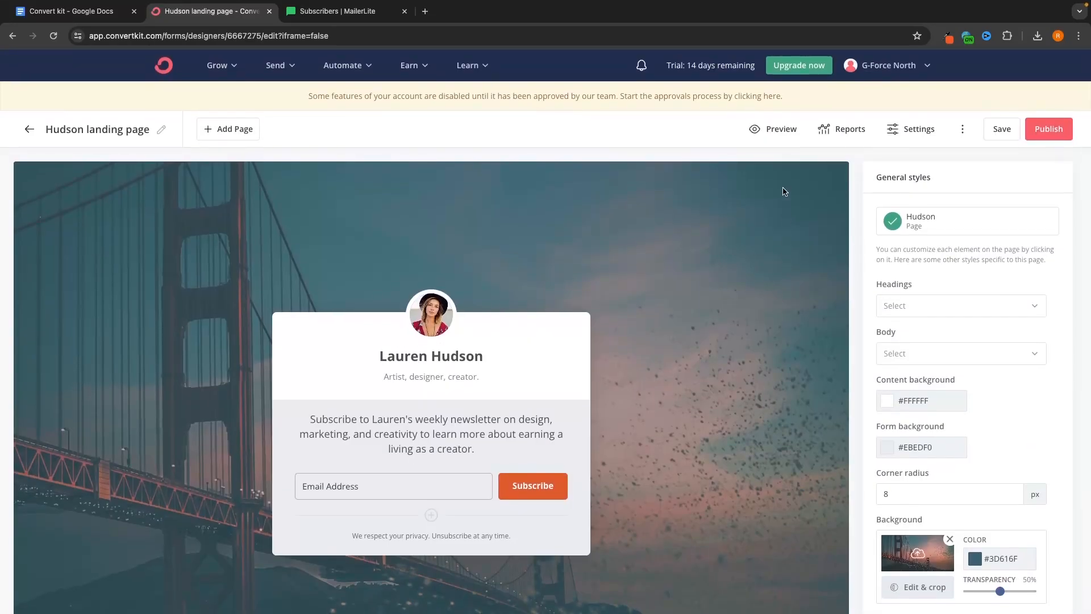
# Replace the sample name in the landing page heading with the creator's full name.
pyautogui.scroll(-2, 785, 191)
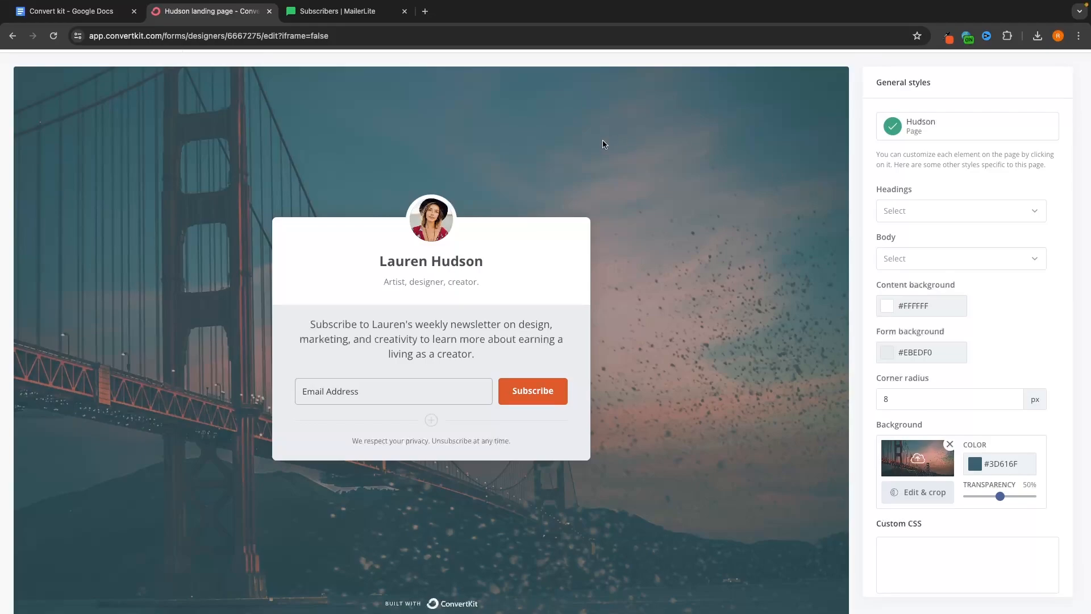
pyautogui.click(401, 261)
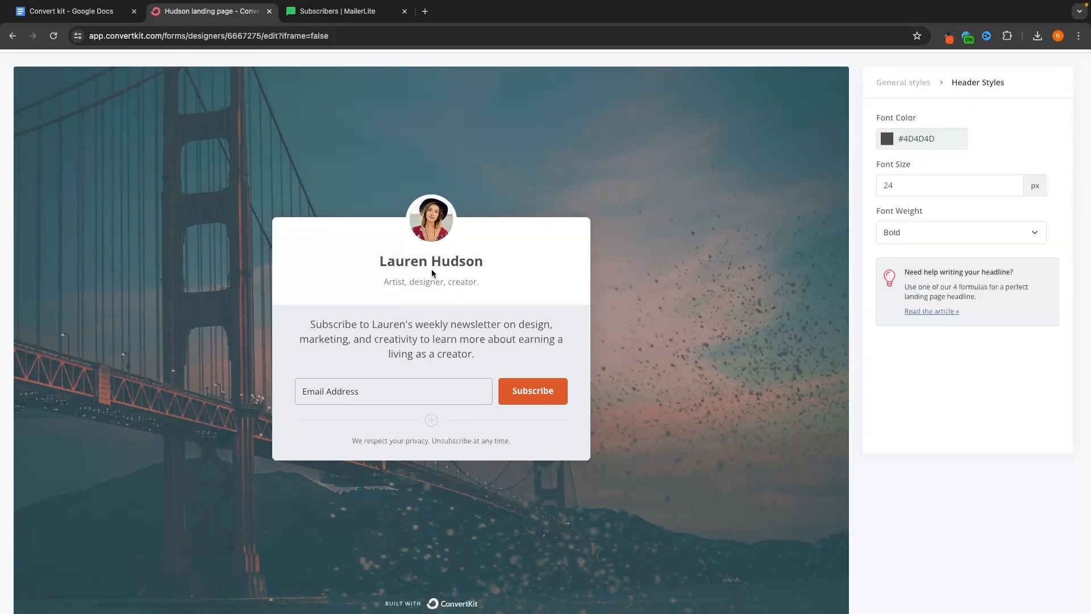
pyautogui.moveTo(482, 261); pyautogui.dragTo(380, 261)
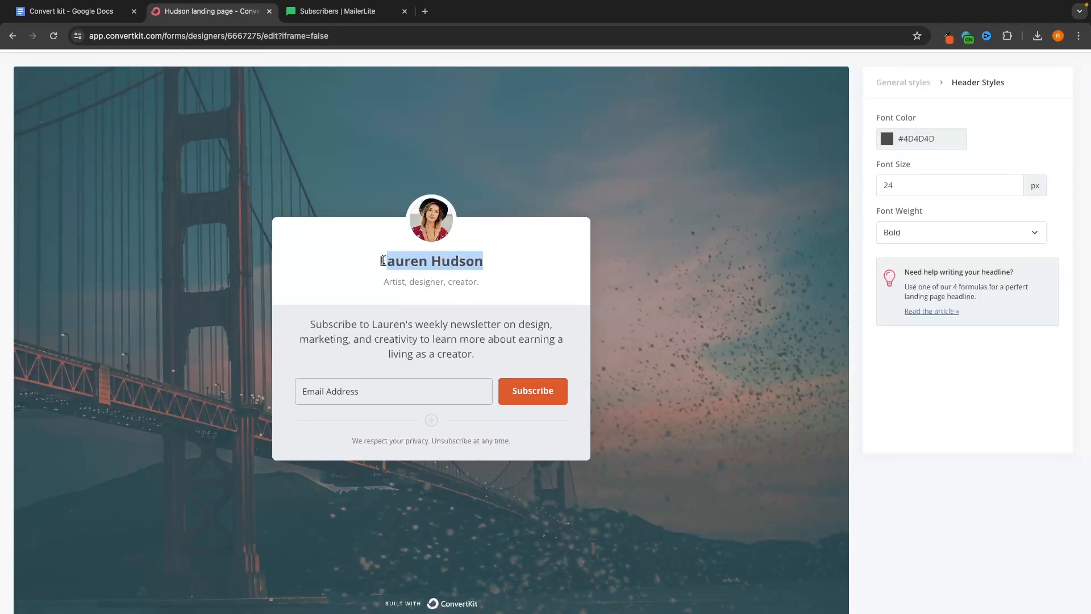
pyautogui.press('BackSpace')
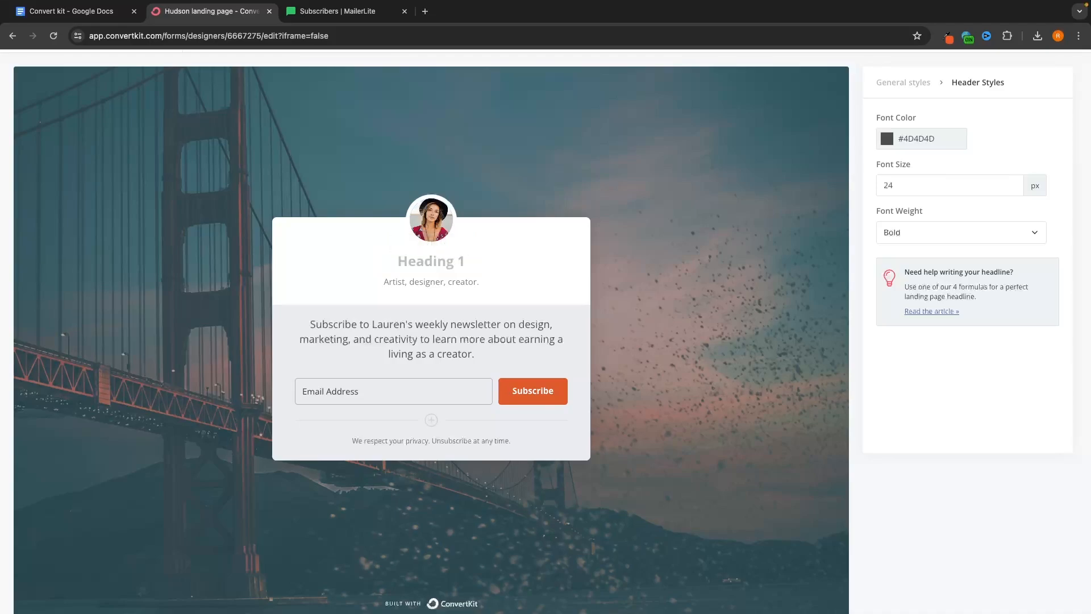
pyautogui.write('Riley Holden')
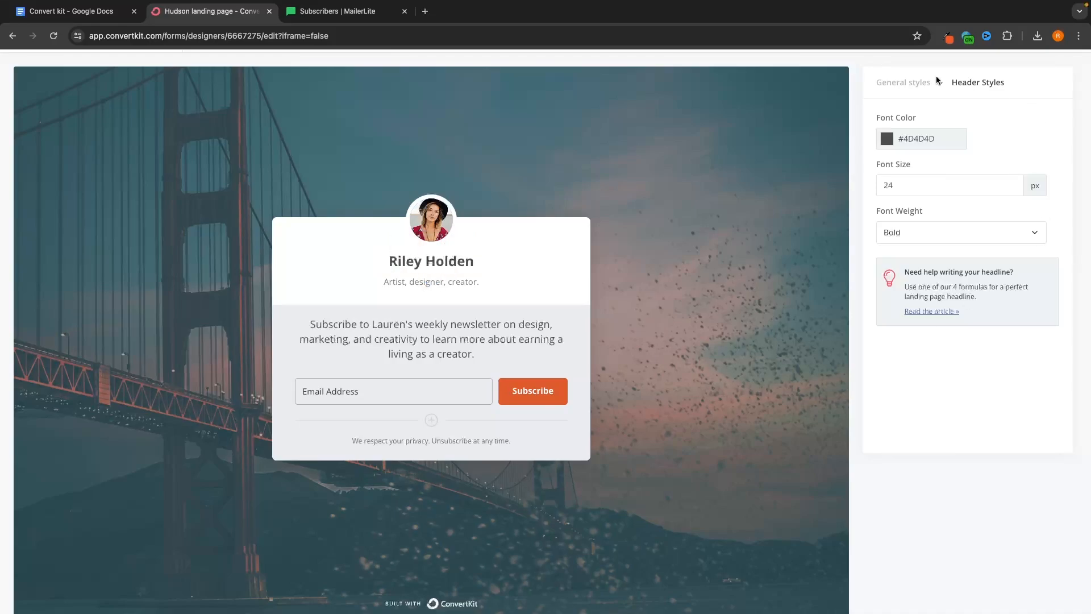
# Try styling the name heading in red #FF0000 at 35 px with Normal weight.
pyautogui.click(886, 137)
pyautogui.moveTo(891, 175); pyautogui.dragTo(976, 159)
pyautogui.click(1017, 155)
pyautogui.click(1012, 183)
pyautogui.moveTo(1013, 184); pyautogui.dragTo(1013, 184)
pyautogui.click(926, 236)
pyautogui.click(919, 259)
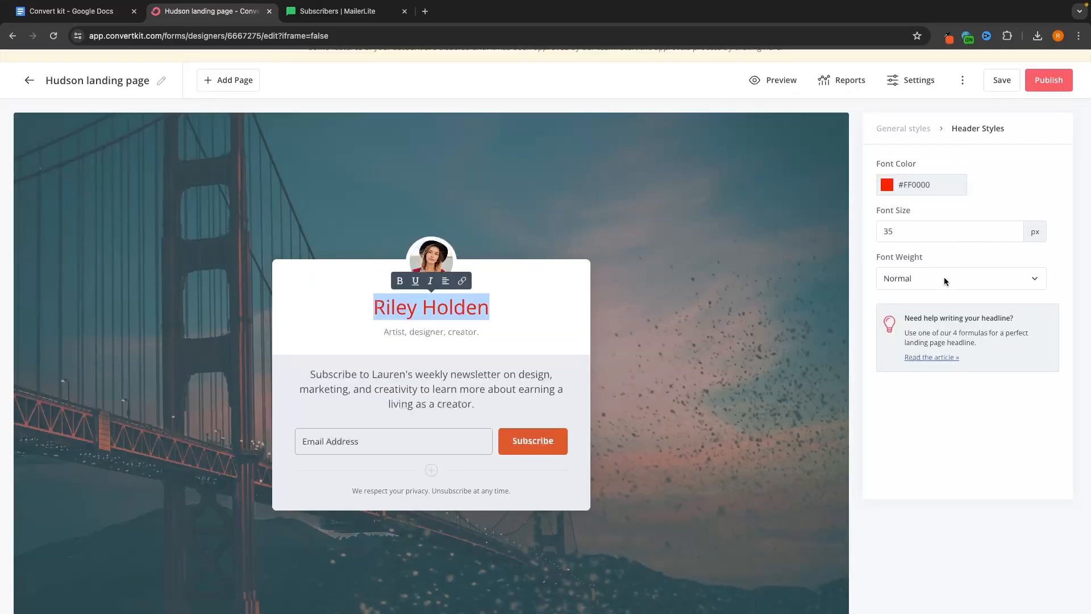
# Style the name heading as bold, black #000000 text at 30 px.
pyautogui.click(944, 278)
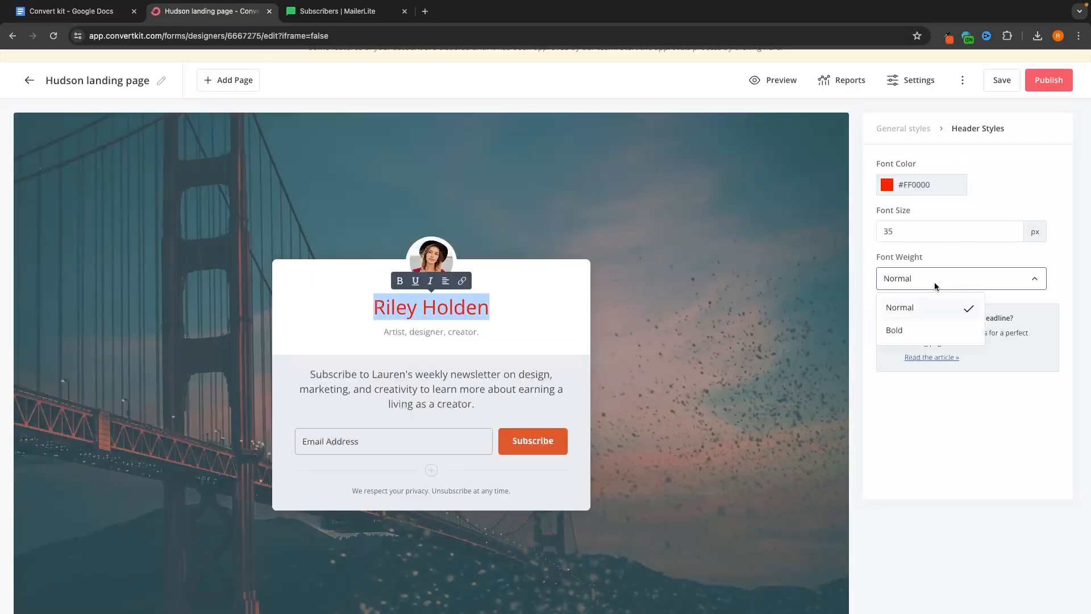
pyautogui.click(901, 327)
pyautogui.click(913, 185)
pyautogui.moveTo(908, 230); pyautogui.dragTo(847, 342)
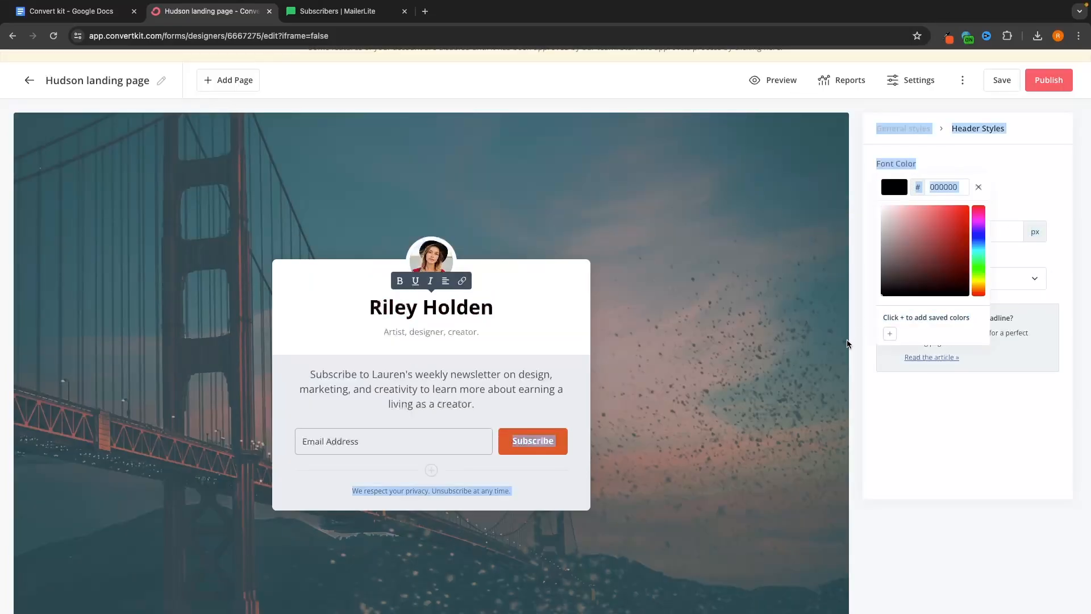
pyautogui.click(862, 266)
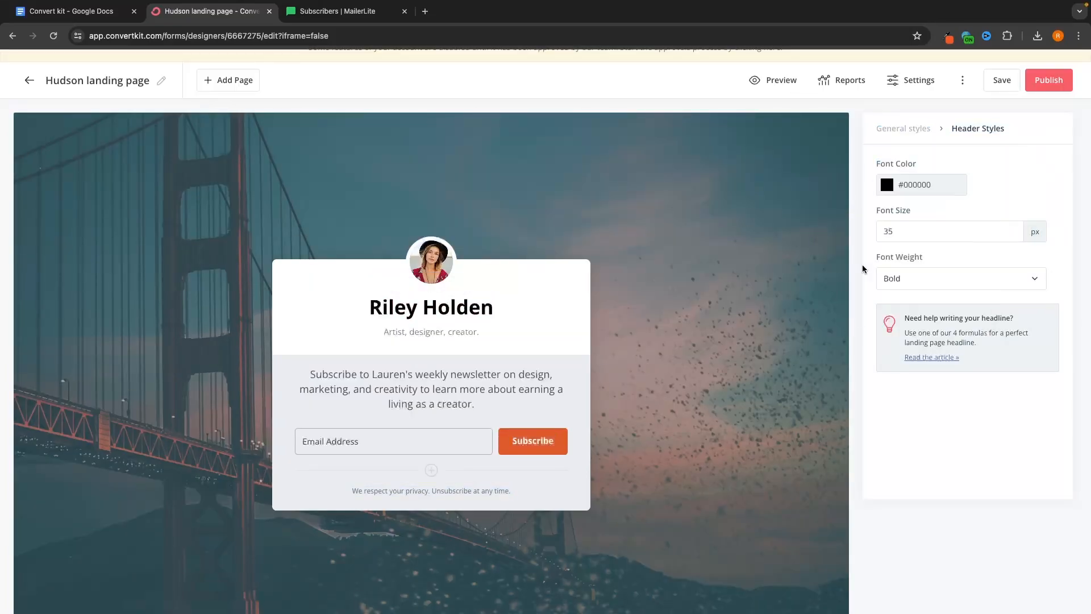
pyautogui.click(1012, 235)
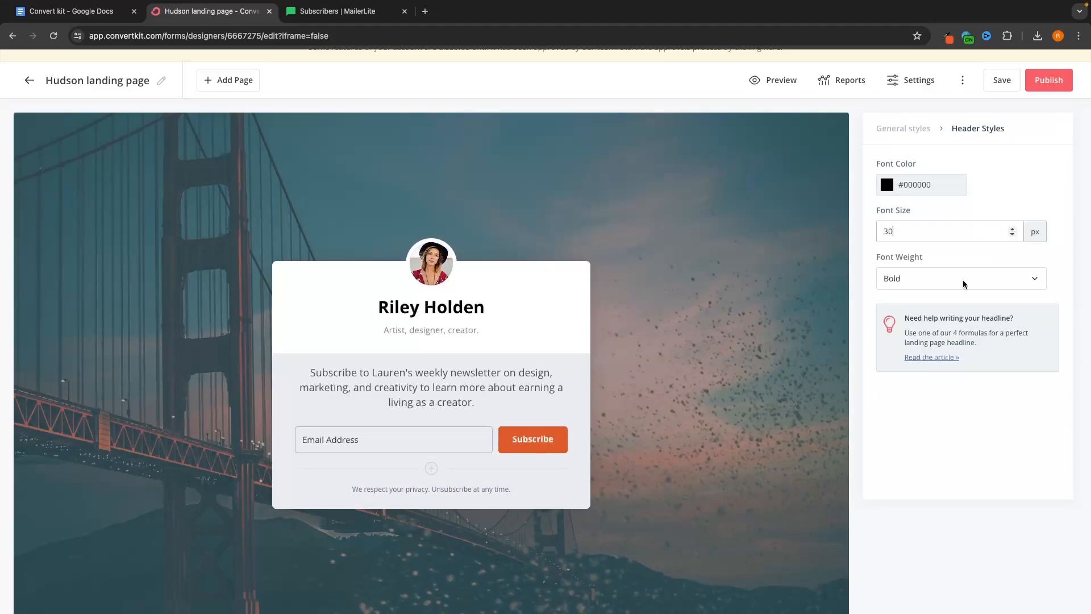
# Rewrite the subscribe text with the creator's first name and the topic "digital marketing and software reviews" for the weekly newsletter.
pyautogui.click(464, 374)
pyautogui.tripleClick(512, 396)
pyautogui.click(484, 389)
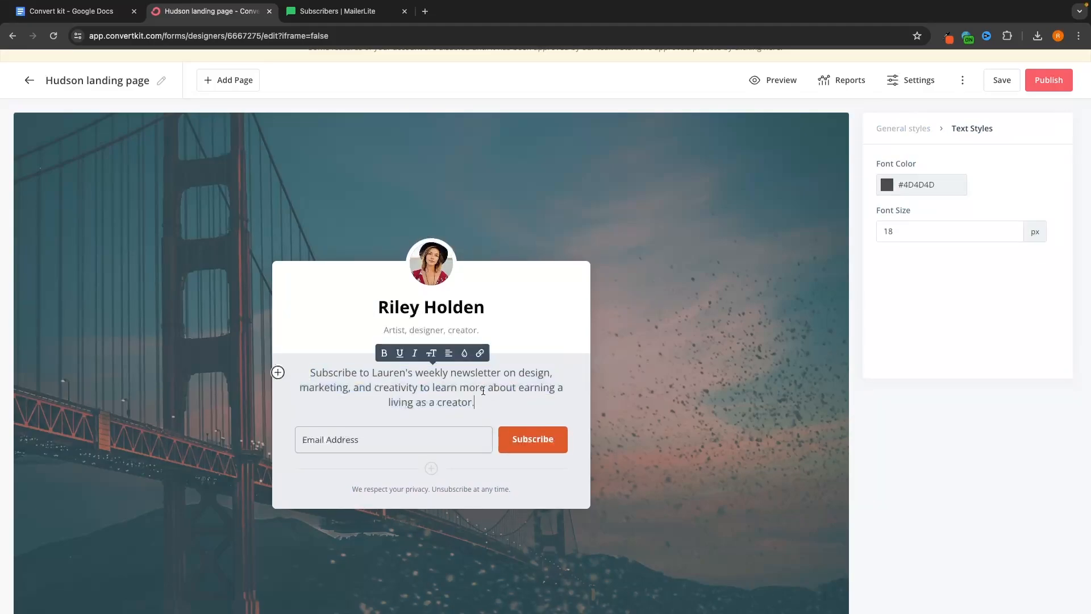
pyautogui.moveTo(373, 372); pyautogui.dragTo(406, 372)
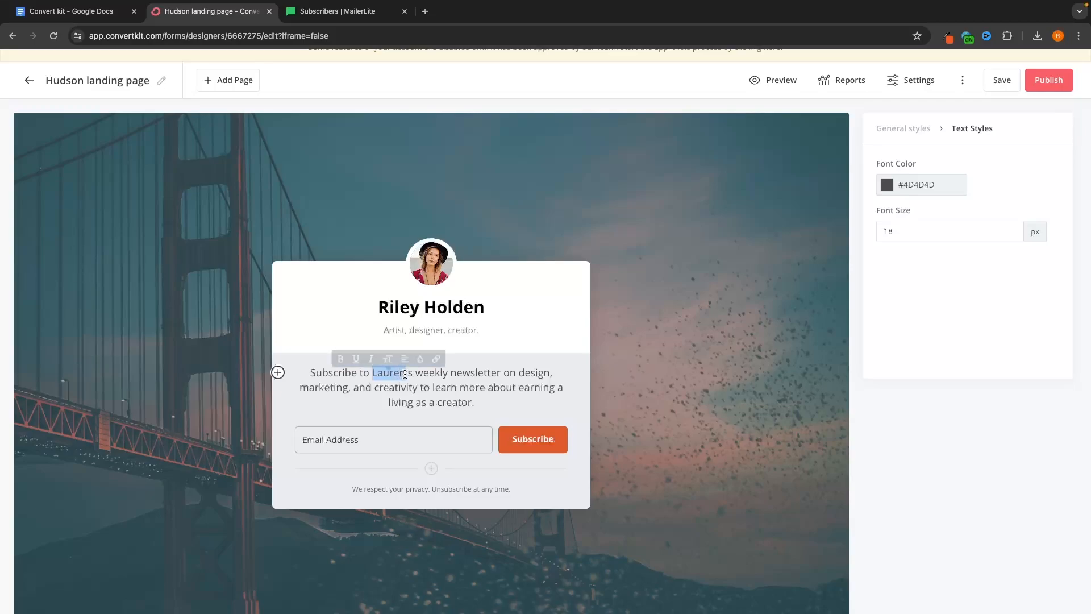
pyautogui.write('Riley')
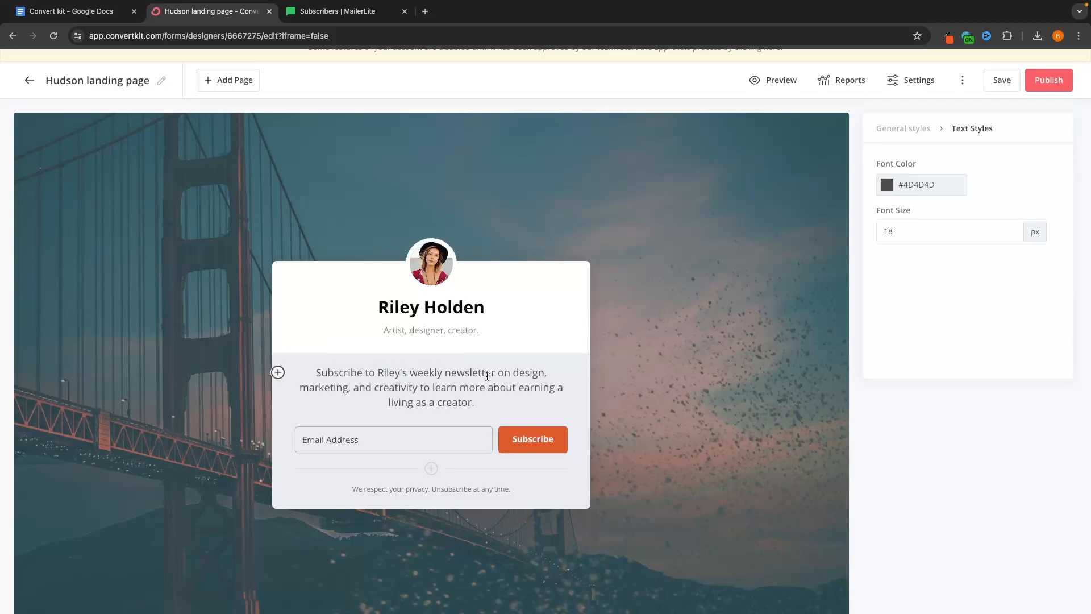
pyautogui.write('digital marketing and ')
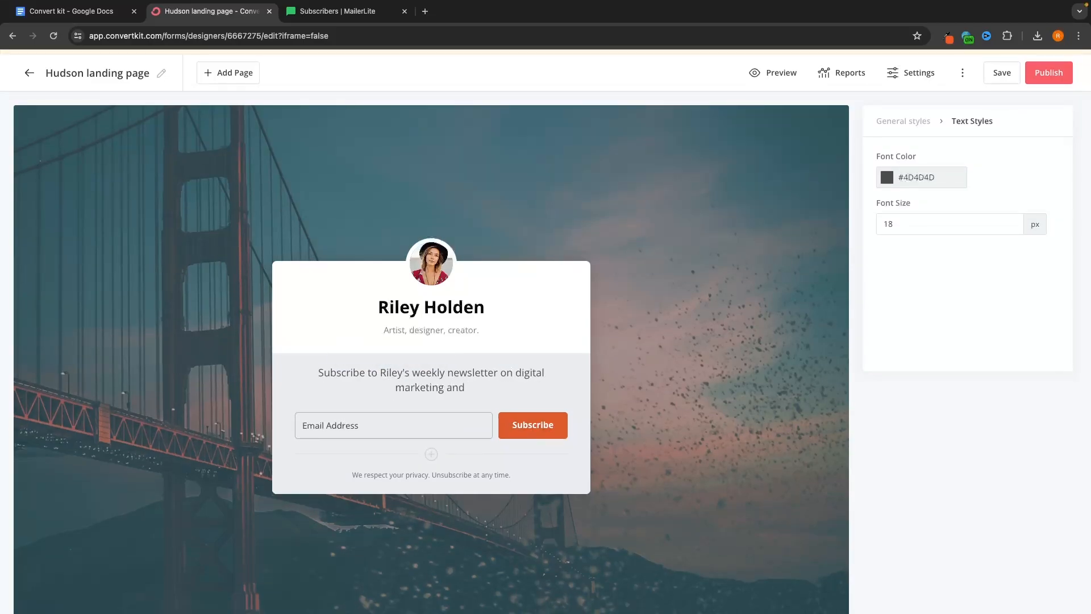
pyautogui.write('software reviews')
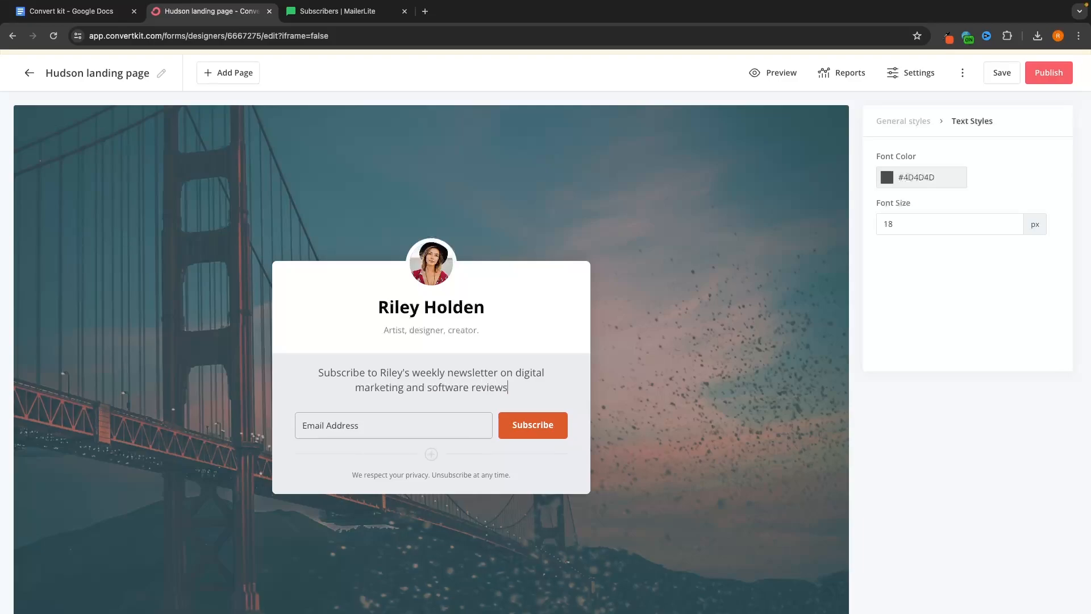
# Replace the profile picture above the heading with a photo uploaded from the thumbnail images folder inside Thumbnails.
pyautogui.click(440, 276)
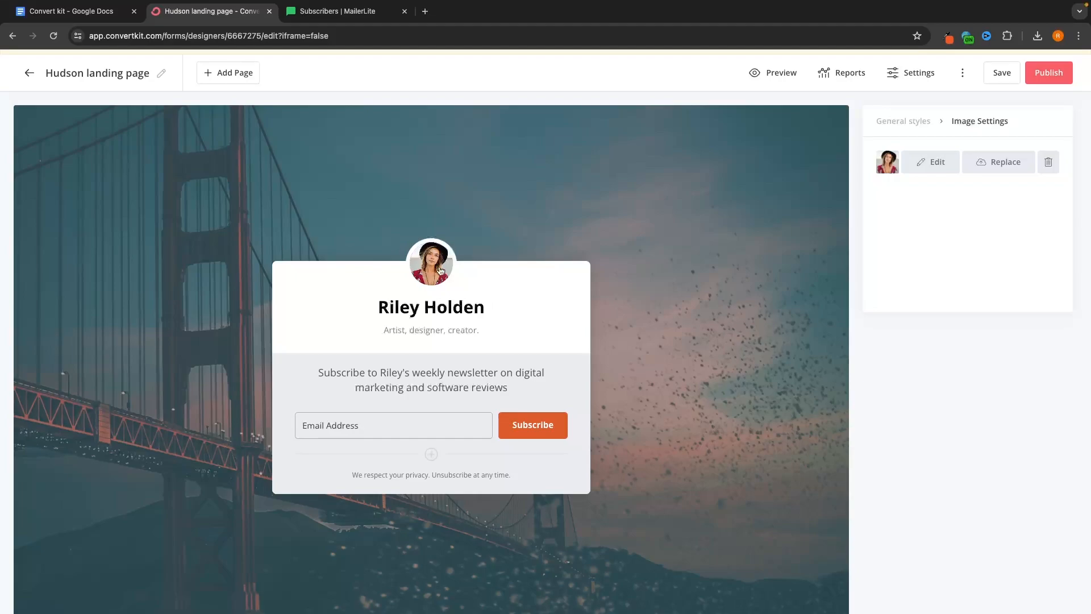
pyautogui.click(996, 164)
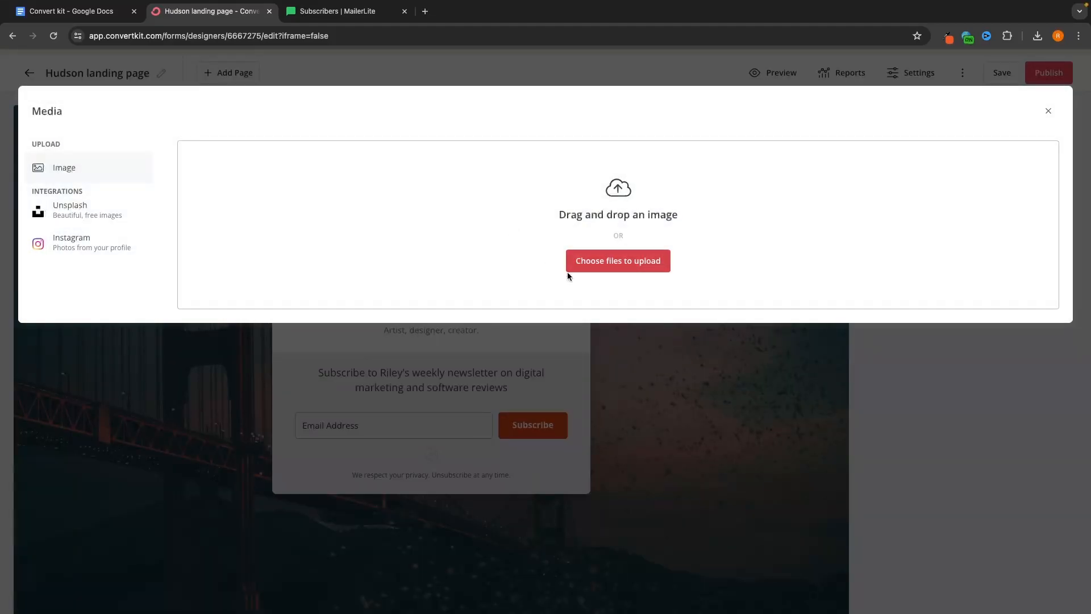
pyautogui.click(597, 267)
pyautogui.click(361, 239)
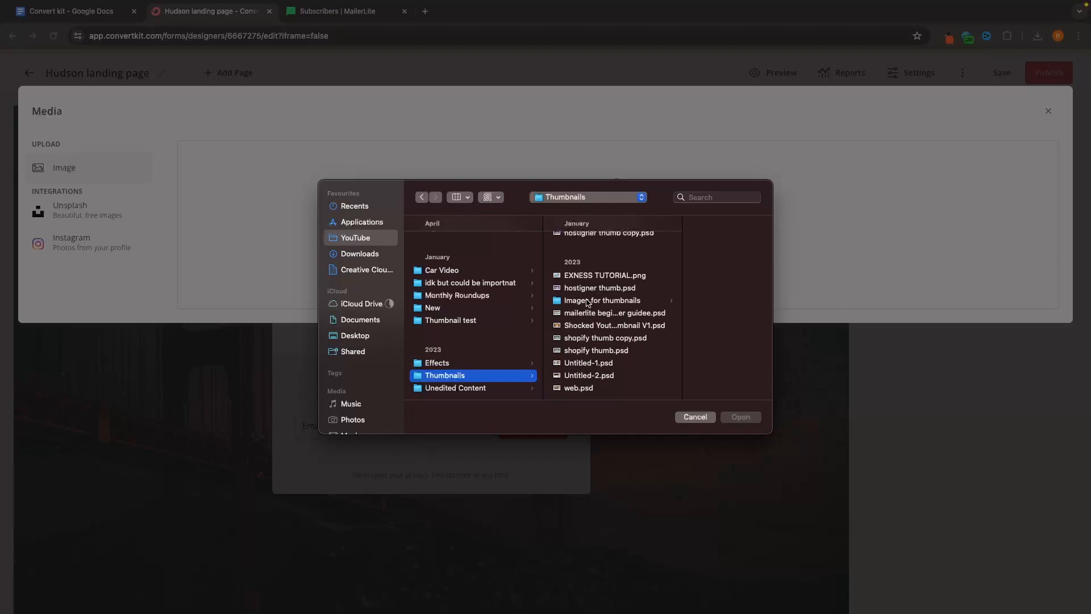
pyautogui.click(587, 300)
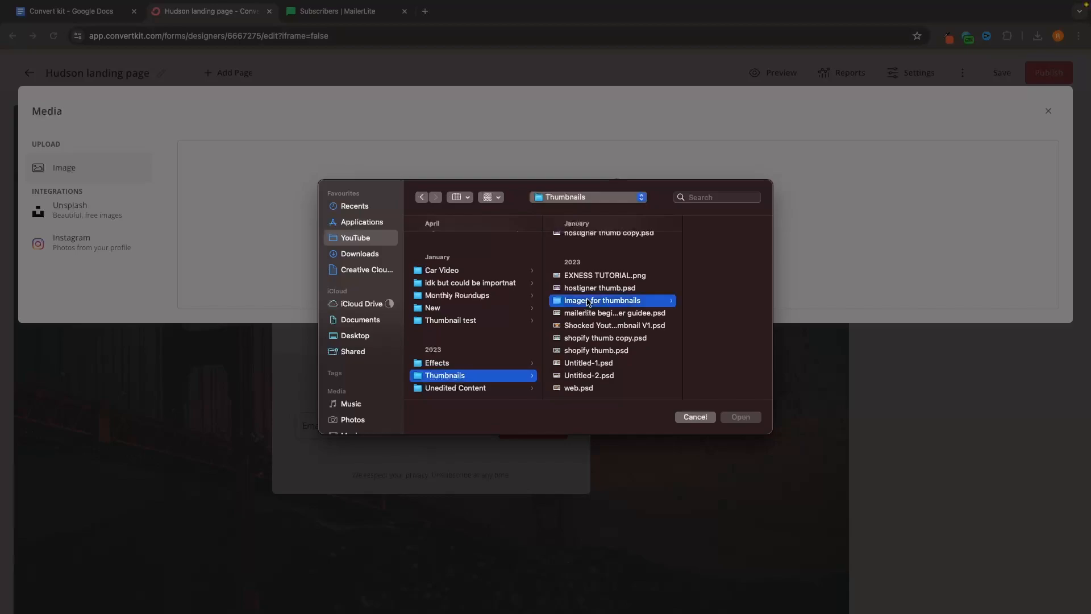
pyautogui.doubleClick(683, 351)
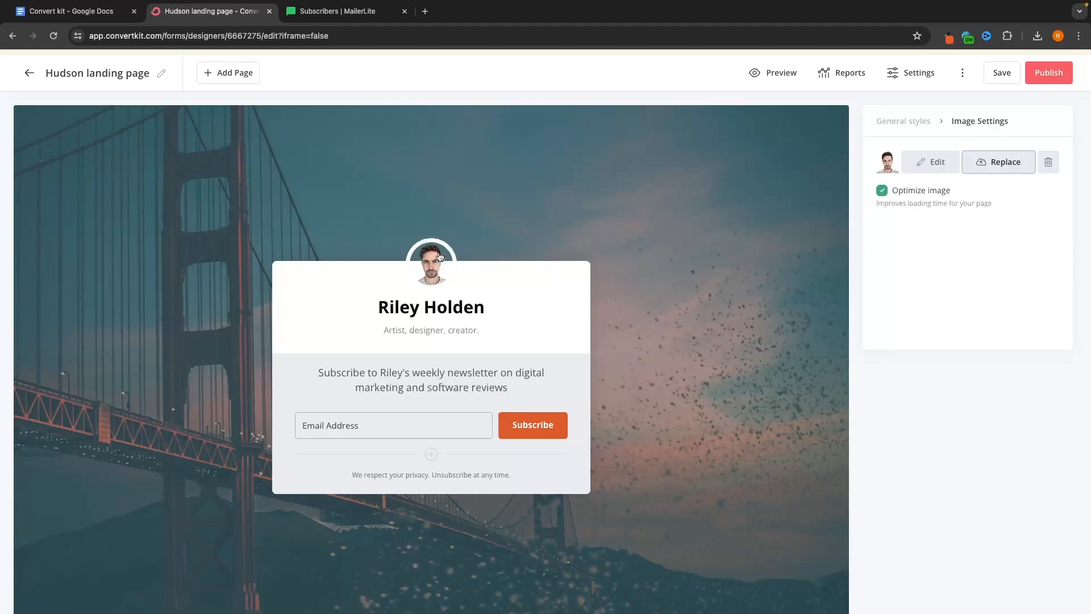
# Replace the tagline under the name heading with "YouTube content creator".
pyautogui.tripleClick(415, 332)
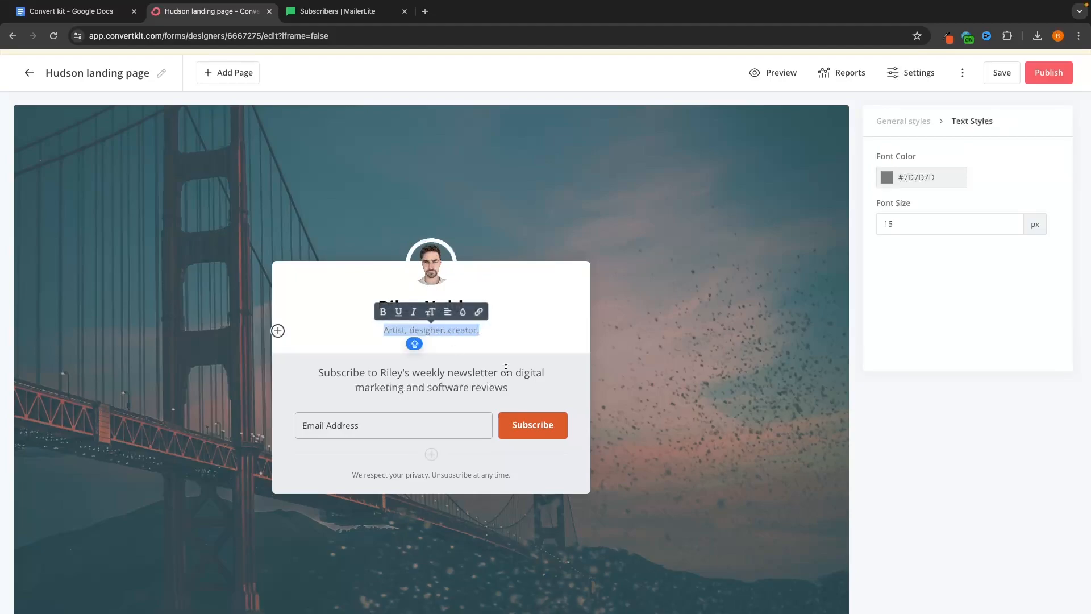
pyautogui.write('YouTube contnet')
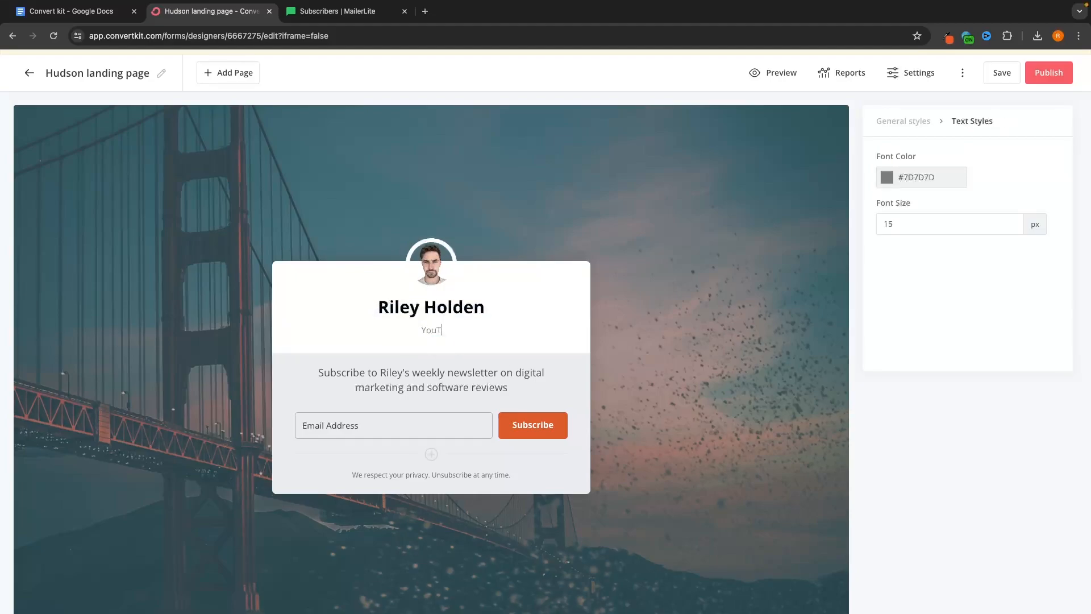
pyautogui.press('BackSpace')
pyautogui.press('BackSpace')
pyautogui.press('BackSpace')
pyautogui.write('ent creator')
# Inspect the style options of the Email Address field in the subscribe form.
pyautogui.click(411, 425)
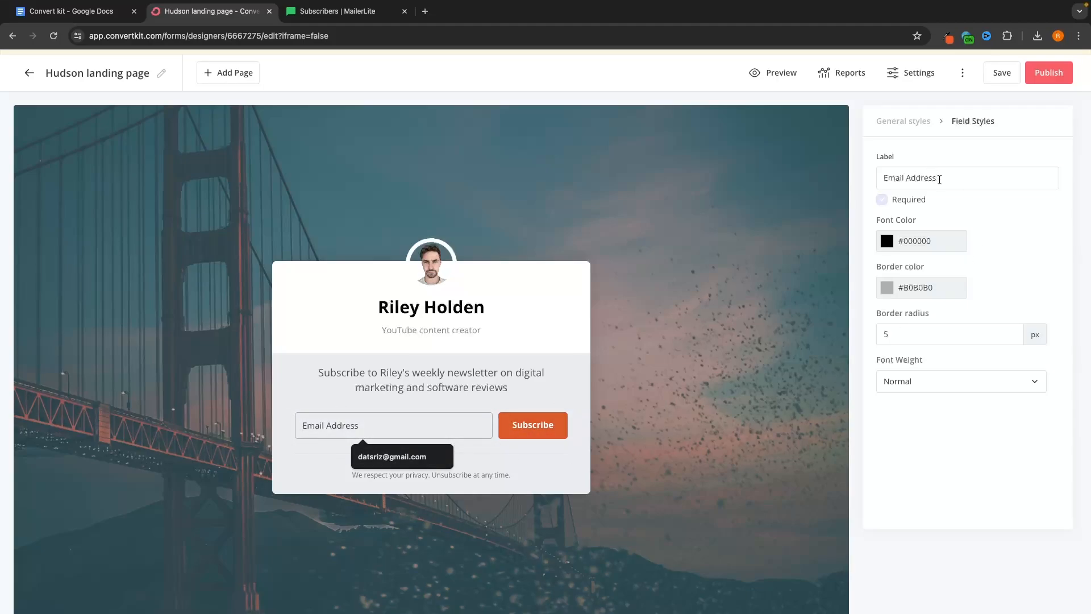
pyautogui.moveTo(938, 178); pyautogui.dragTo(870, 182)
pyautogui.click(920, 160)
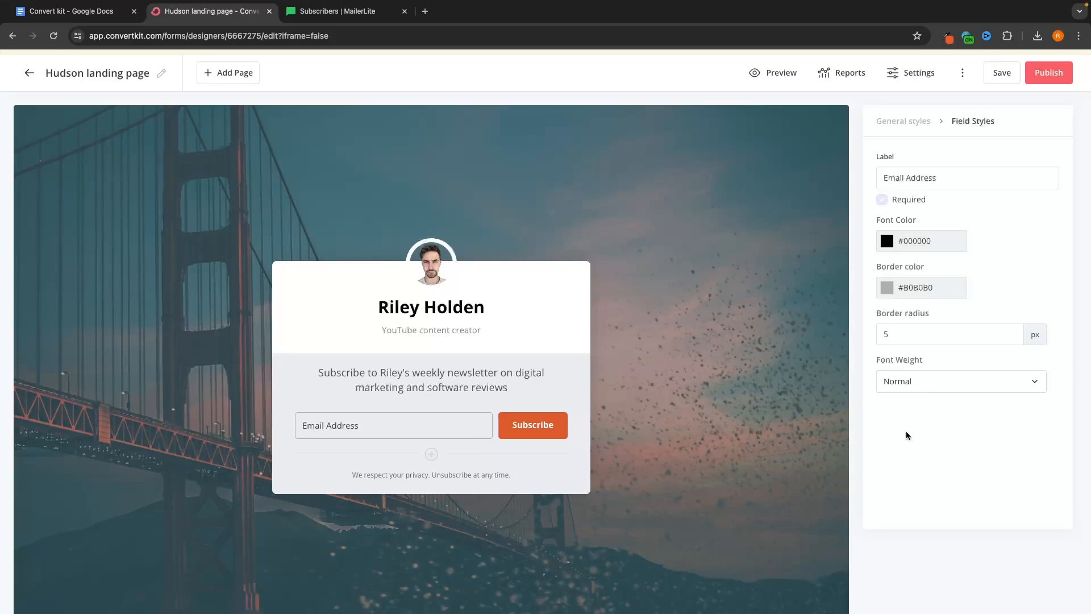
# Publish the Hudson landing page and bring up its sharing options.
pyautogui.scroll(-5, 808, 410)
pyautogui.scroll(10, 708, 385)
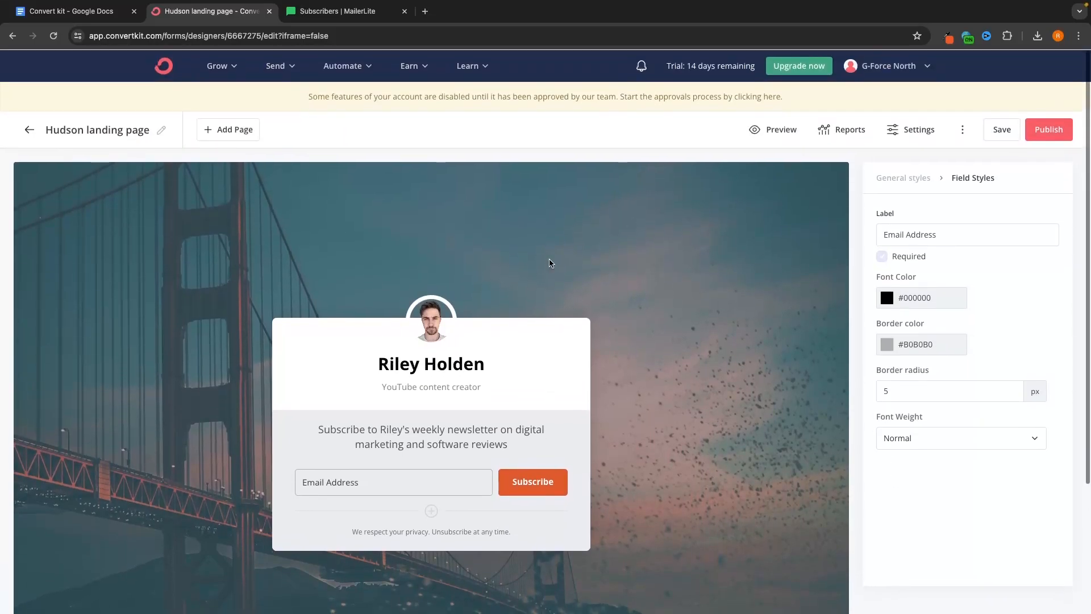
pyautogui.click(1051, 131)
pyautogui.click(1046, 137)
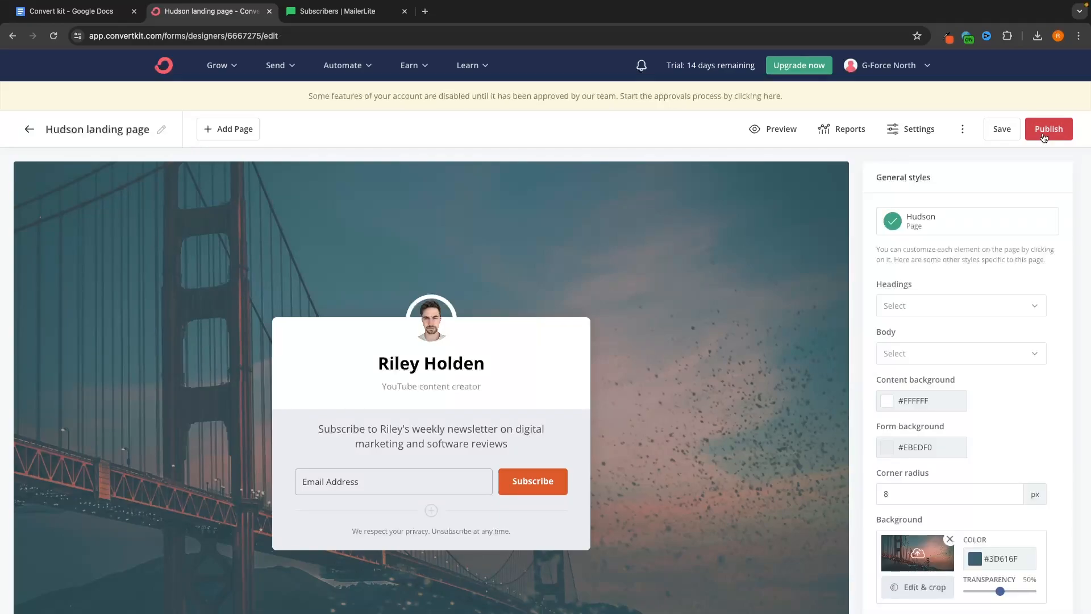
pyautogui.click(1044, 138)
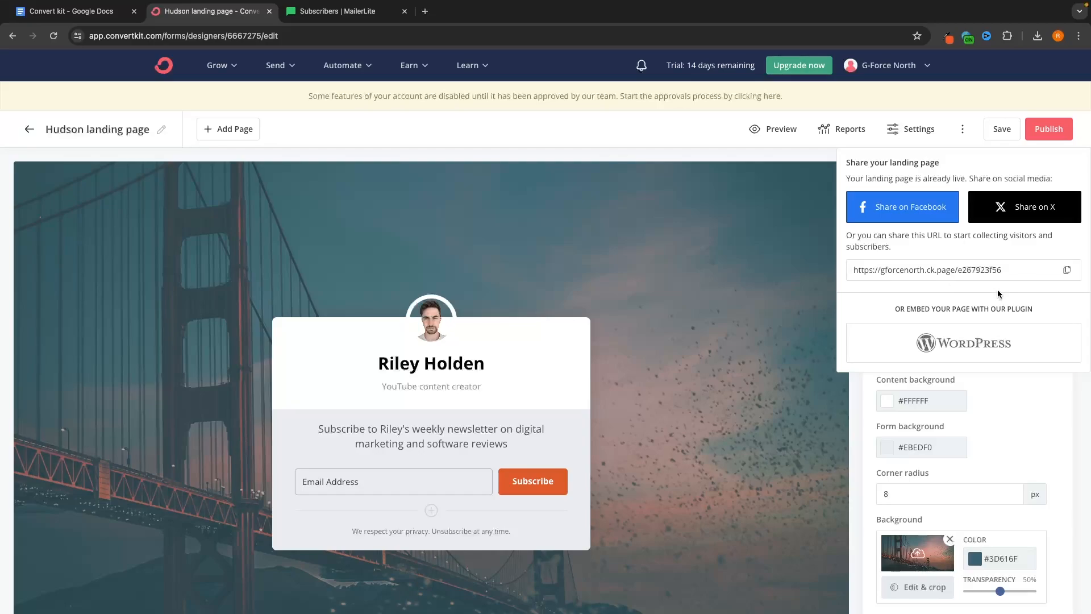
# Look at the custom domain choices in the landing page's Domain Name settings.
pyautogui.click(905, 130)
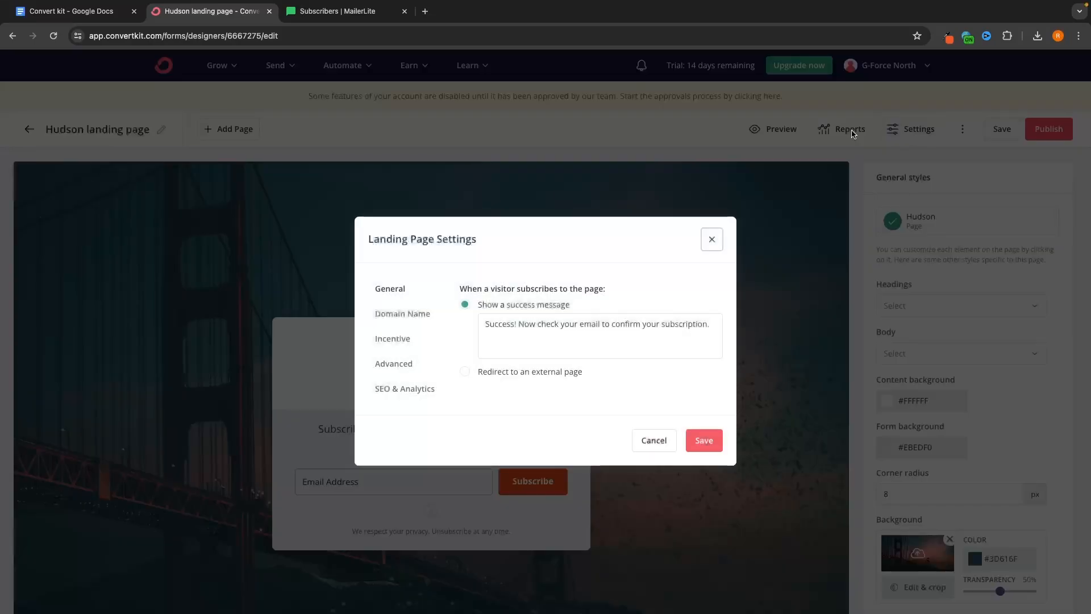
pyautogui.click(405, 313)
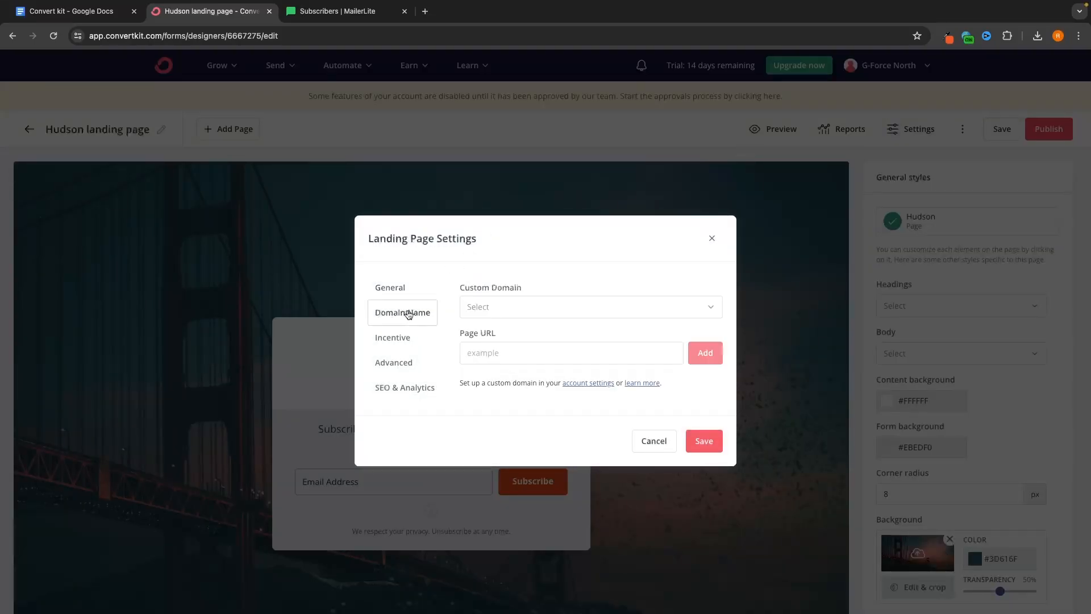
pyautogui.click(486, 304)
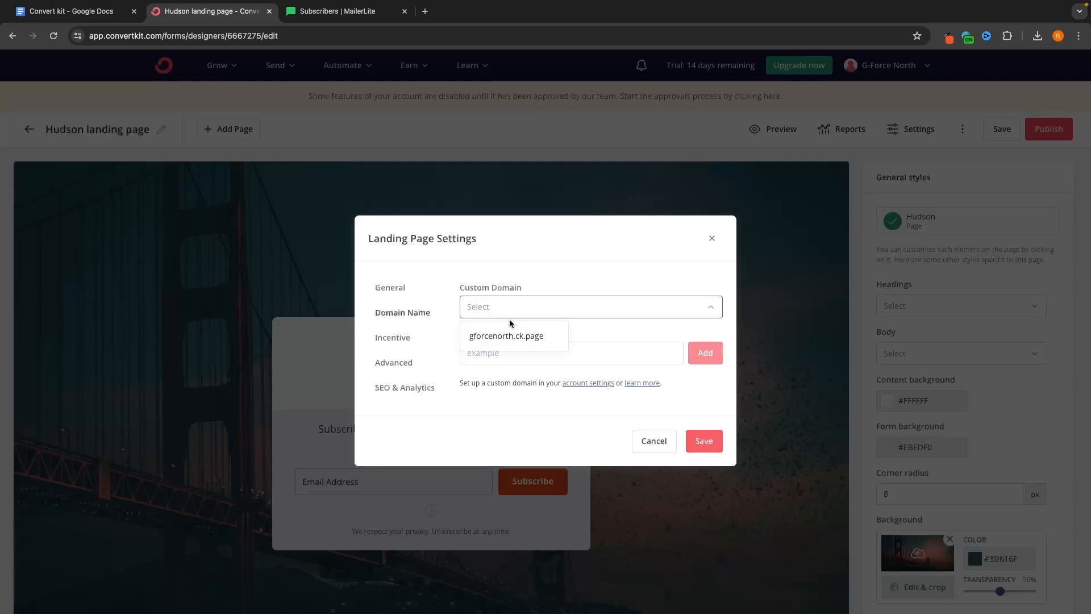
# Open the account's Domains settings in a duplicate of the landing page tab and review the custom domain options.
pyautogui.rightClick(246, 16)
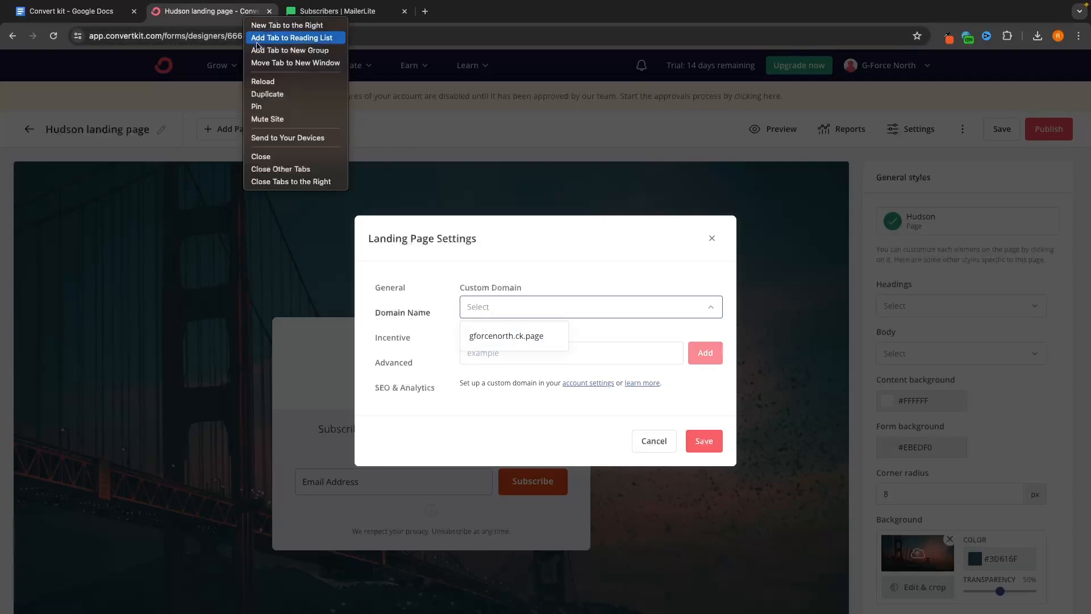
pyautogui.click(267, 93)
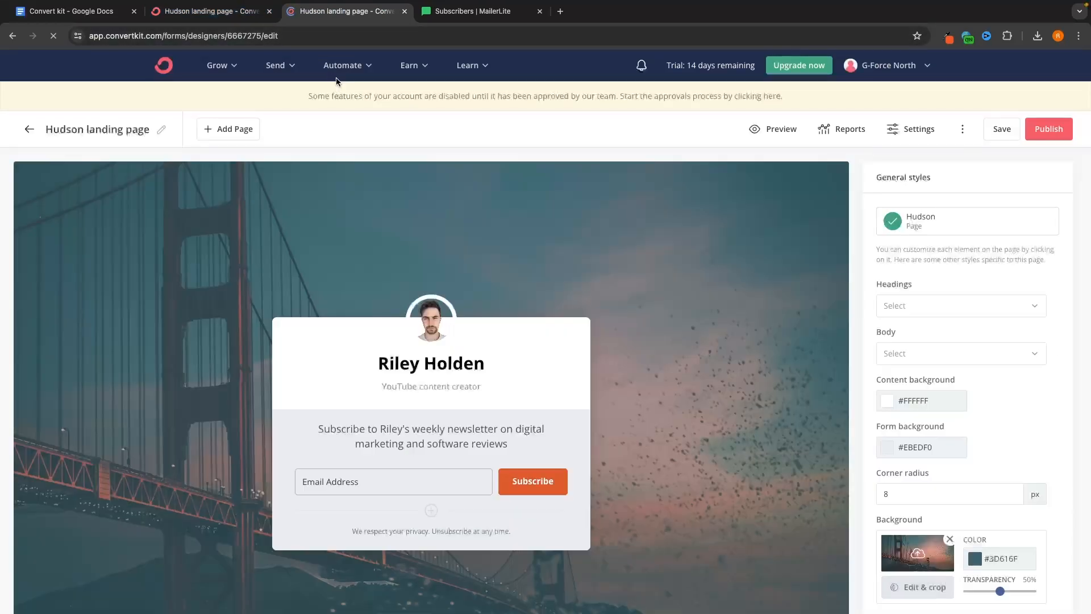
pyautogui.click(888, 65)
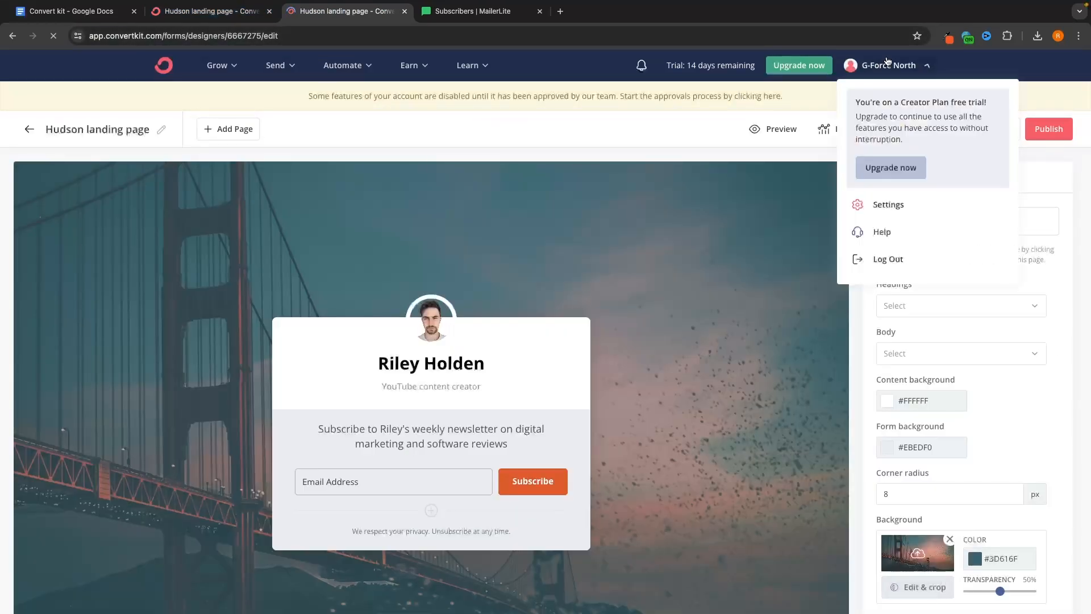
pyautogui.click(889, 209)
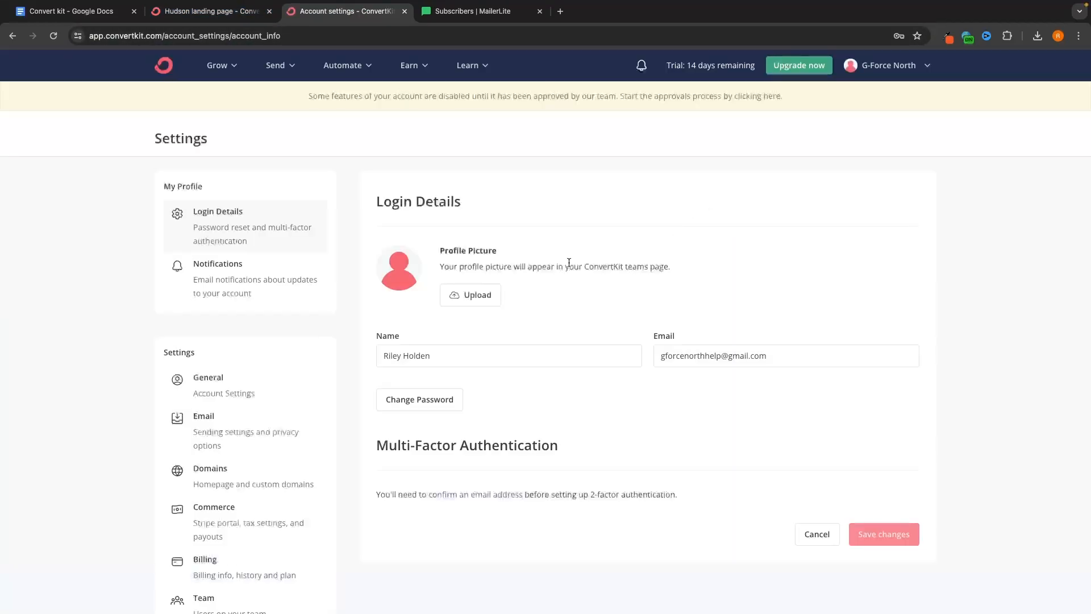
pyautogui.scroll(-2, 527, 285)
pyautogui.scroll(2, 527, 285)
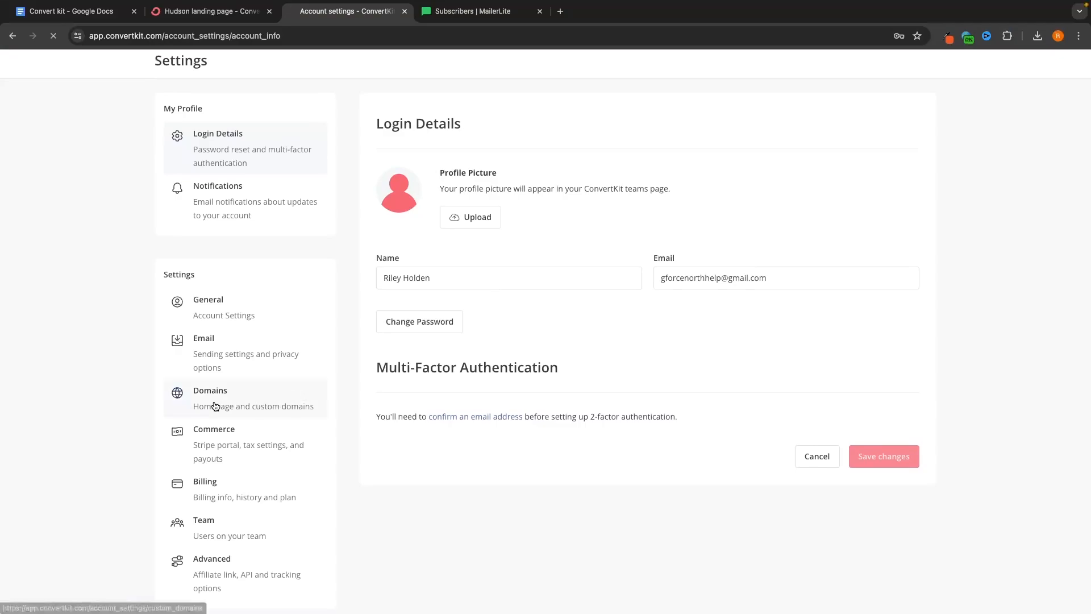
pyautogui.click(205, 394)
pyautogui.scroll(-1, 462, 262)
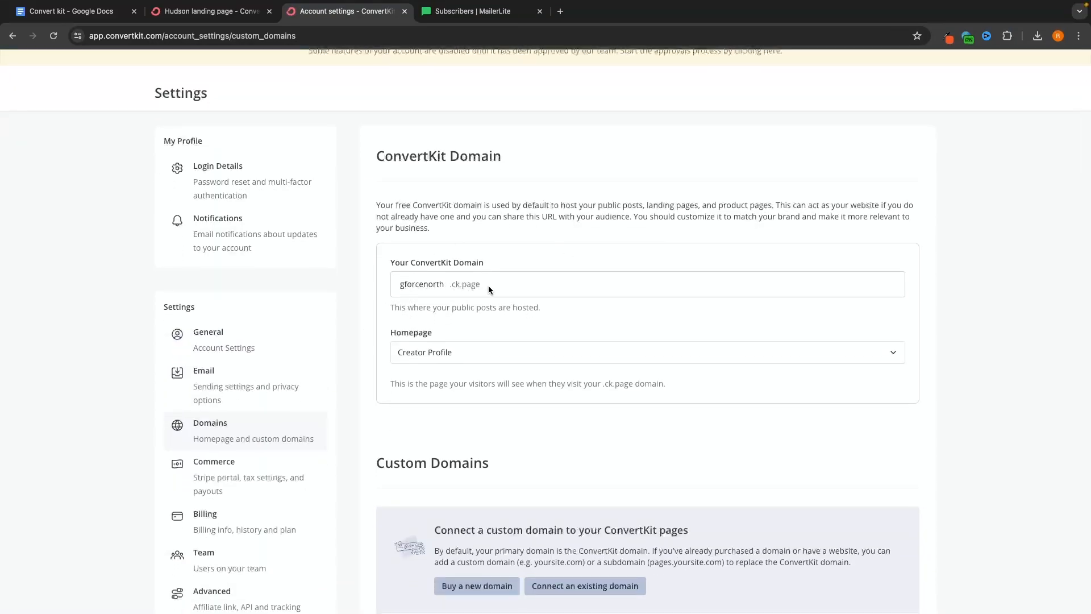
pyautogui.scroll(-3, 489, 286)
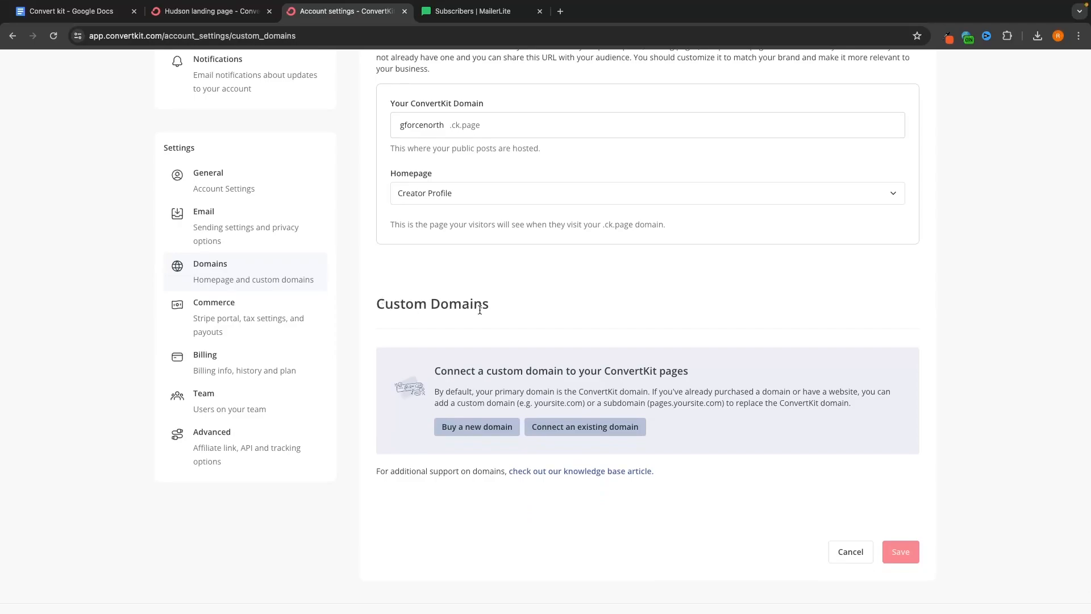
pyautogui.scroll(-1, 480, 310)
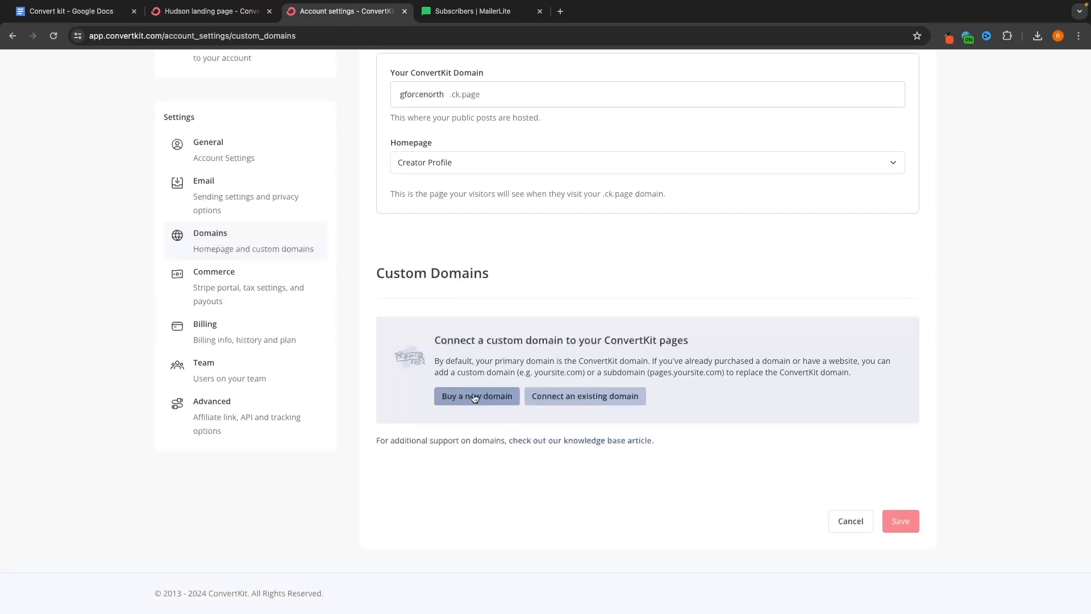
# View the form for connecting an existing domain, and look briefly at the Namecheap website in a separate tab.
pyautogui.click(551, 402)
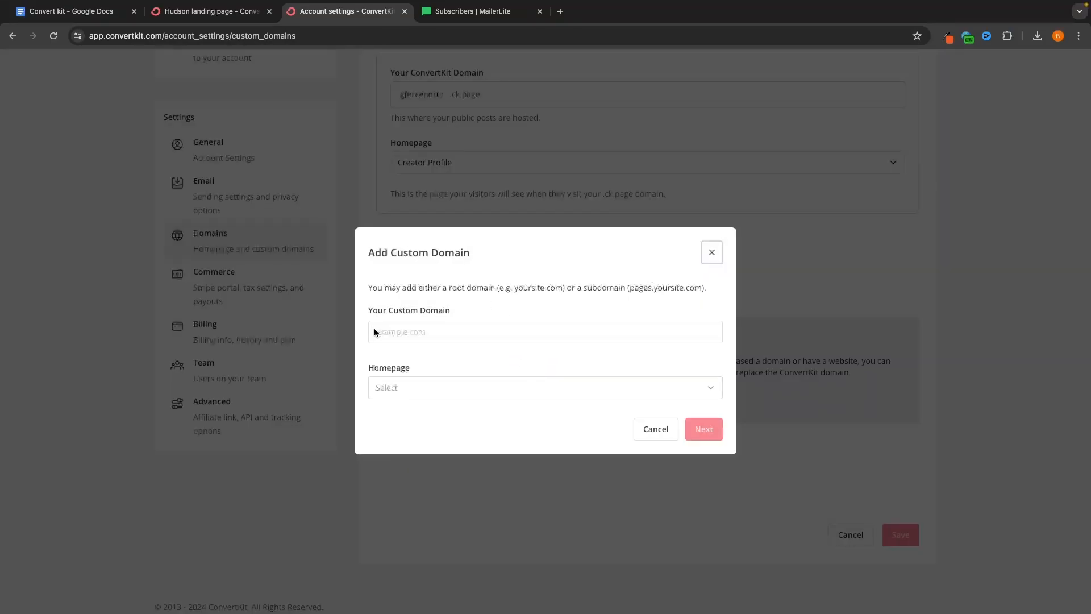
pyautogui.click(386, 327)
pyautogui.click(711, 252)
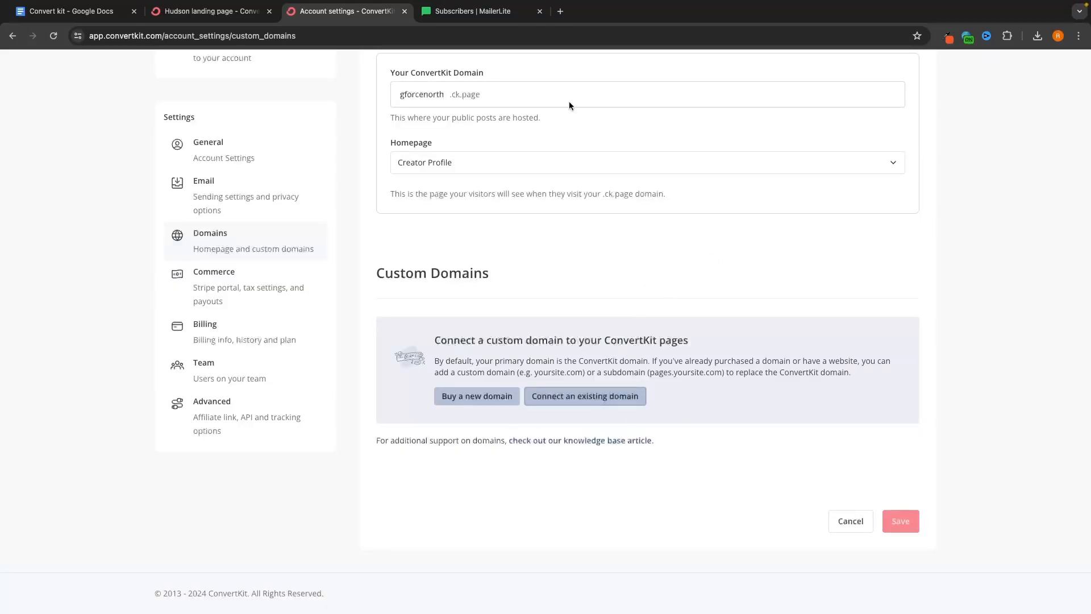
pyautogui.click(560, 11)
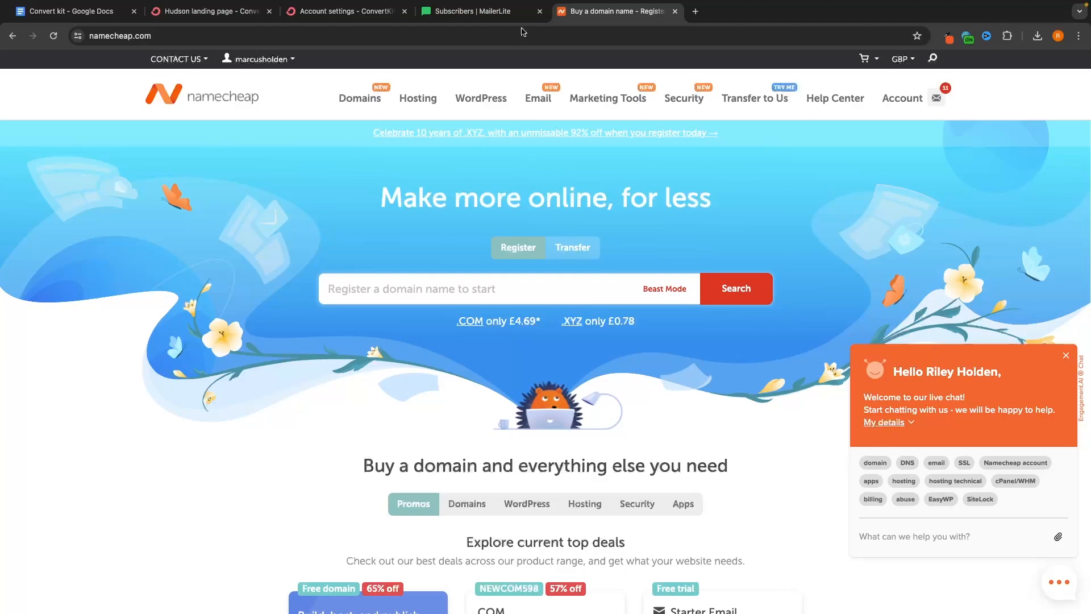
pyautogui.click(674, 11)
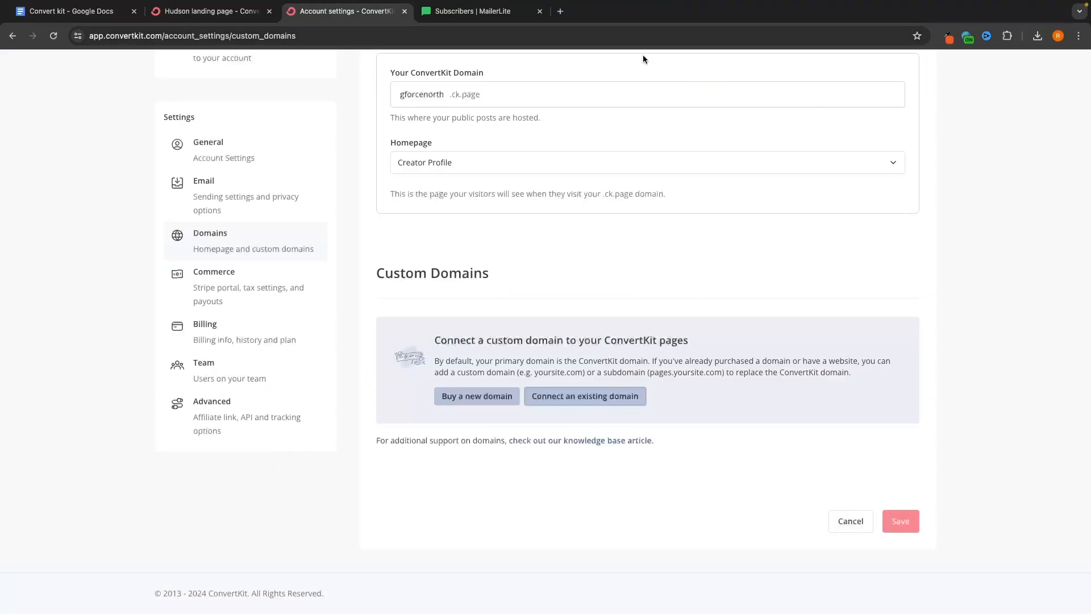
# Leave the landing page editor for the dashboard, go to Sequences and start a new sequence.
pyautogui.click(213, 12)
pyautogui.click(163, 66)
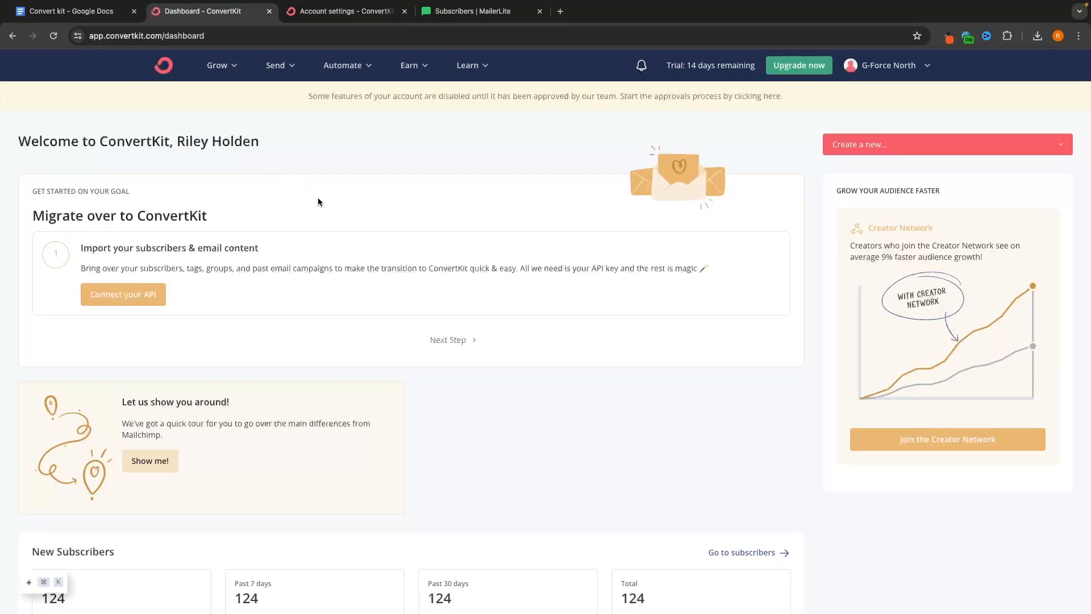
pyautogui.click(217, 66)
pyautogui.moveTo(281, 67)
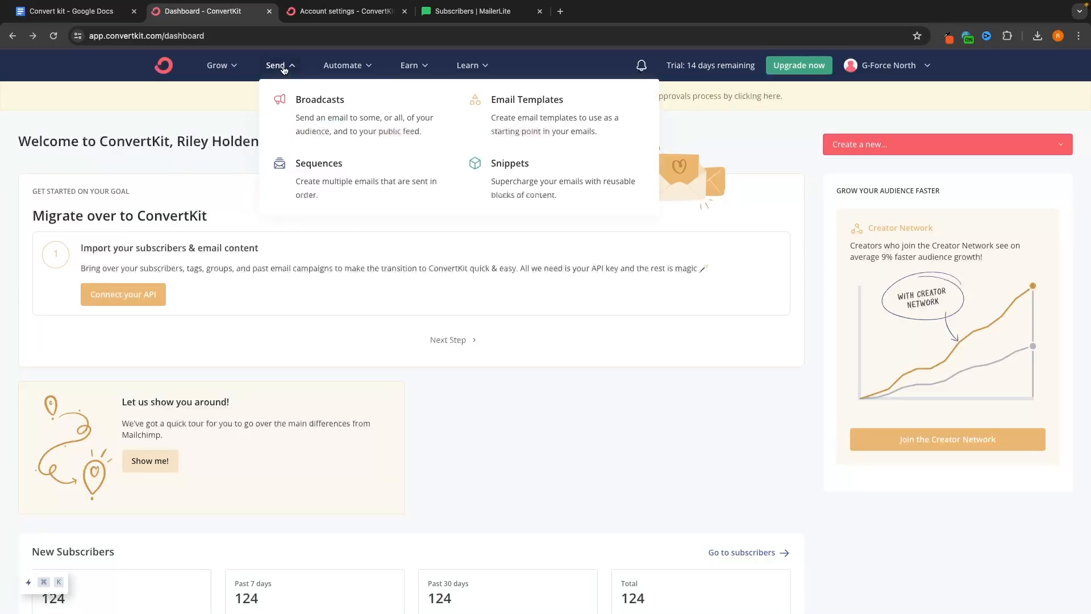
pyautogui.click(317, 172)
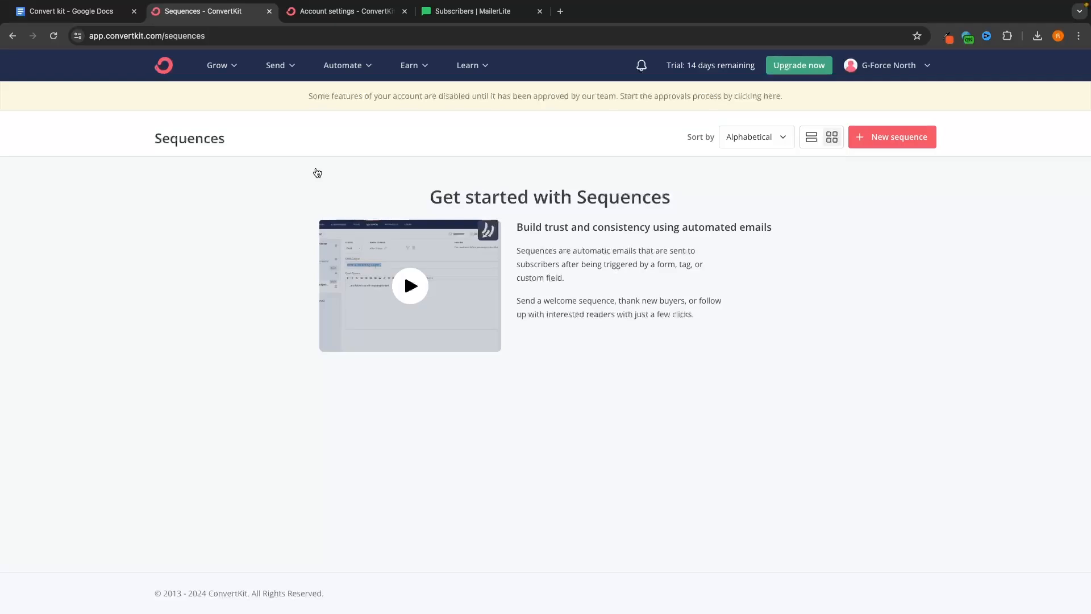
pyautogui.moveTo(153, 138); pyautogui.dragTo(242, 139)
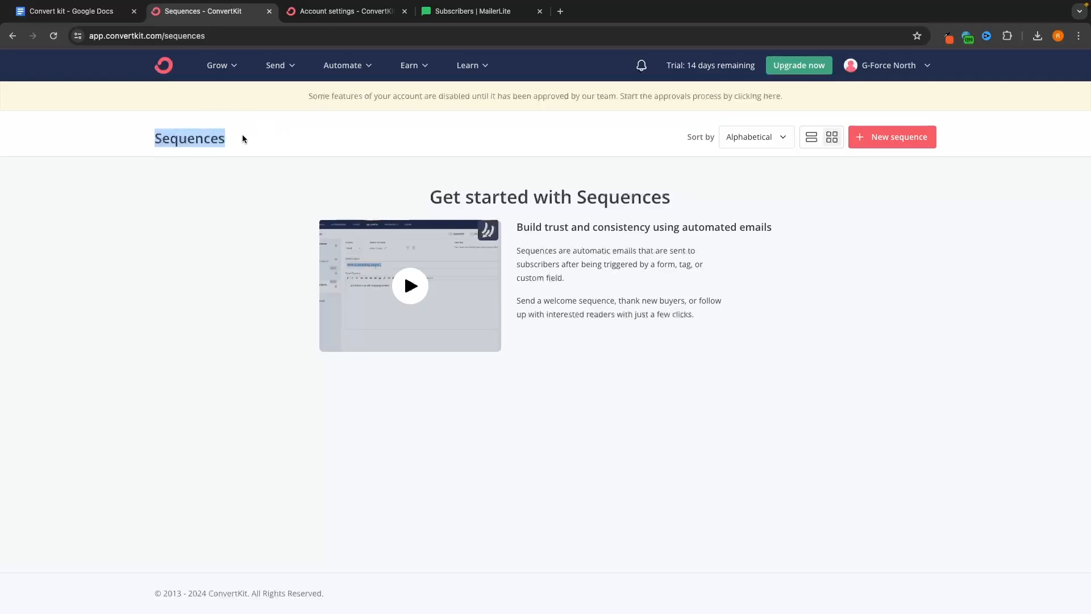
pyautogui.click(891, 142)
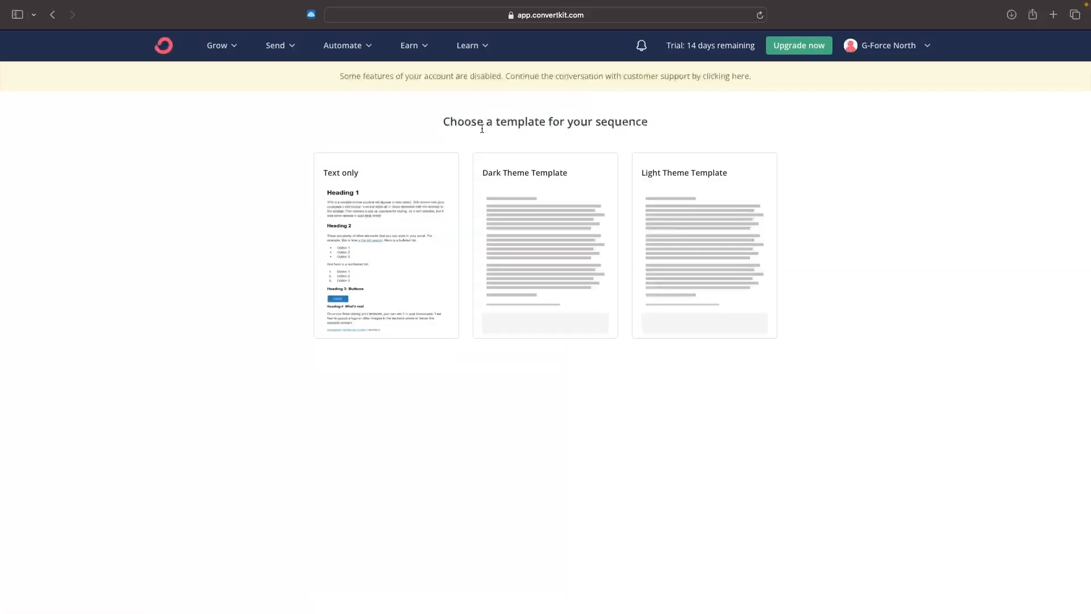
# Look through the Dark Theme Template in the sequence editor and return to the template choice.
pyautogui.moveTo(443, 117); pyautogui.dragTo(653, 117)
pyautogui.click(557, 115)
pyautogui.click(541, 191)
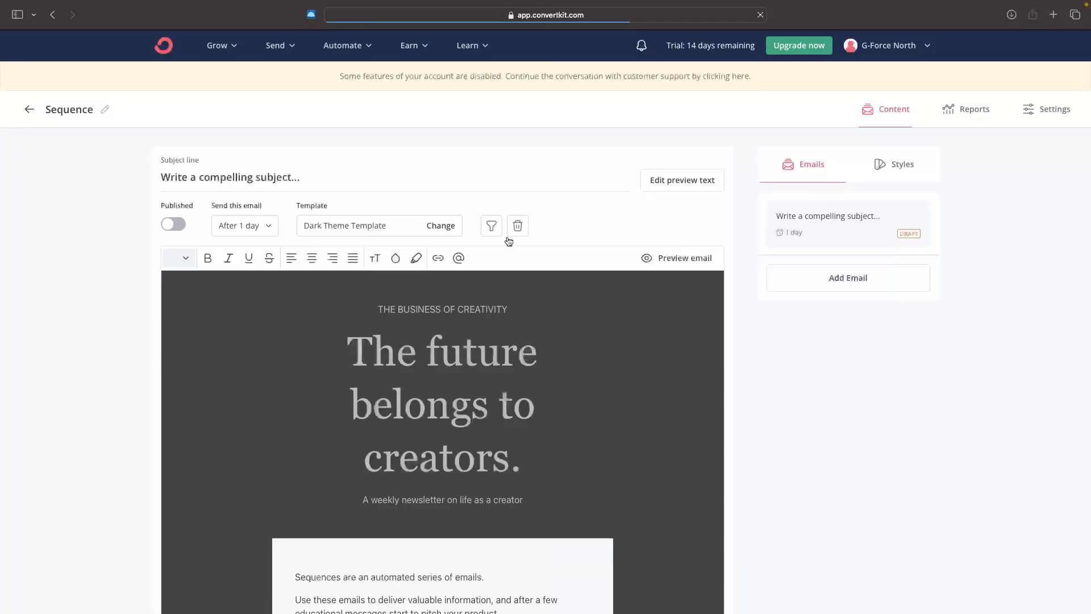
pyautogui.scroll(-5, 559, 291)
pyautogui.scroll(-5, 558, 288)
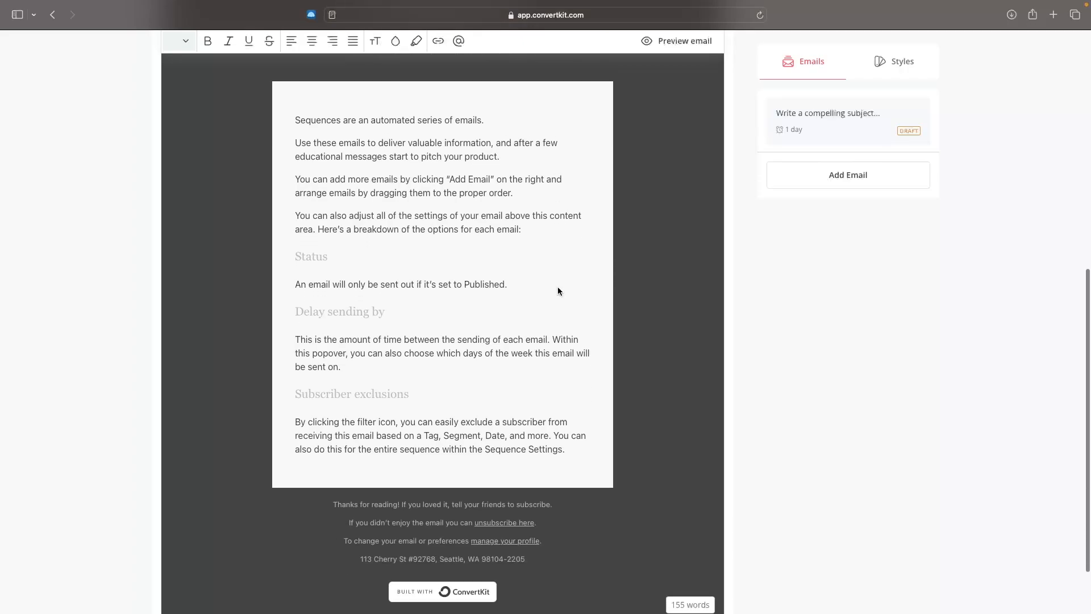
pyautogui.scroll(5, 558, 286)
pyautogui.scroll(2, 536, 184)
pyautogui.press('super+bracketleft')
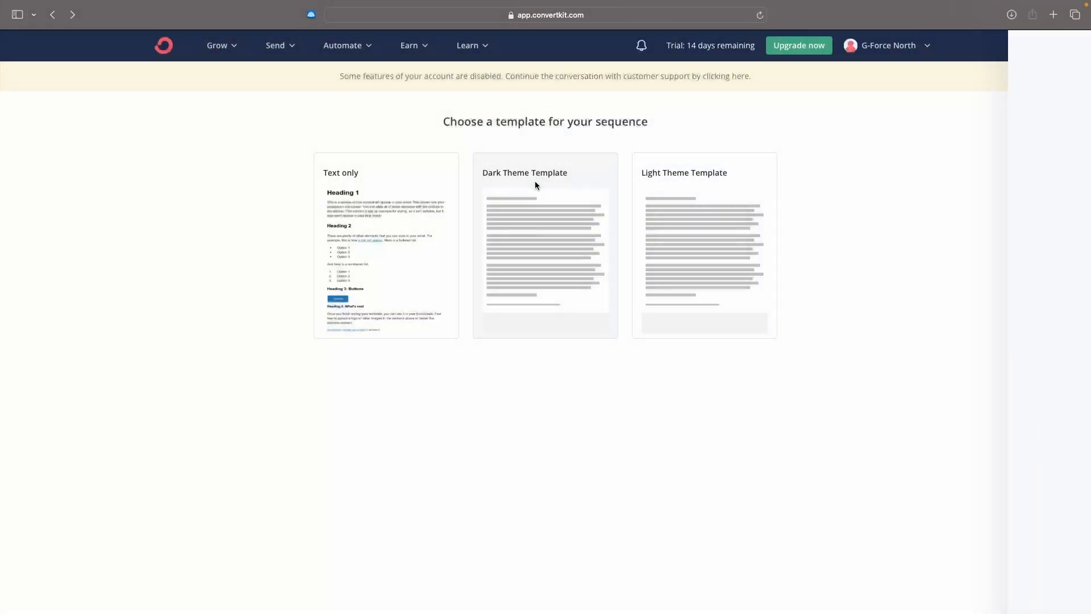
# Look at the Light Theme Template in the sequence editor and return to the template choice.
pyautogui.click(708, 175)
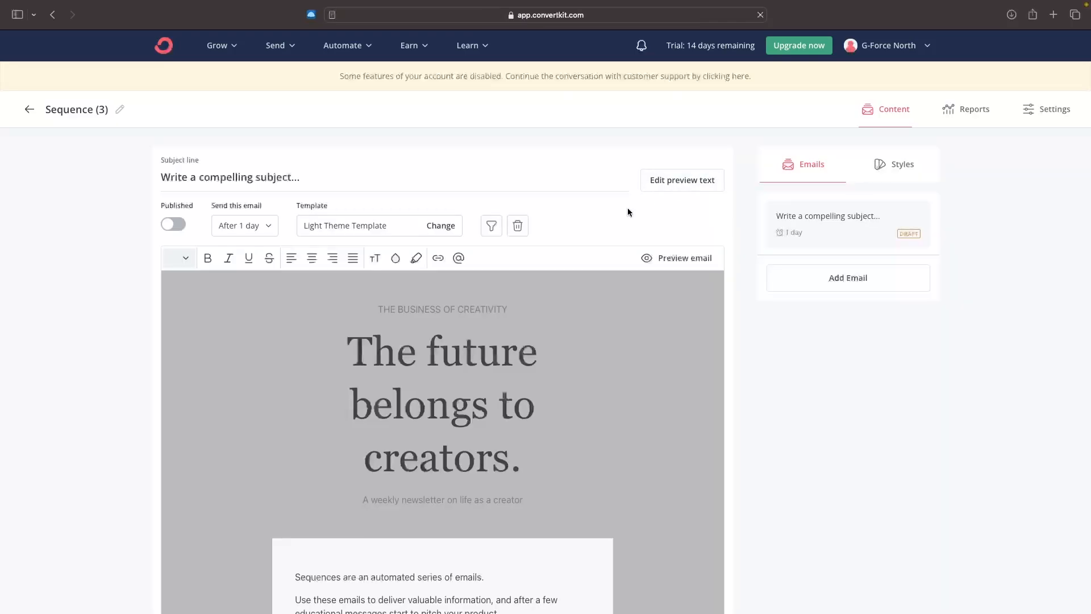
pyautogui.scroll(-4, 630, 222)
pyautogui.press('super+bracketleft')
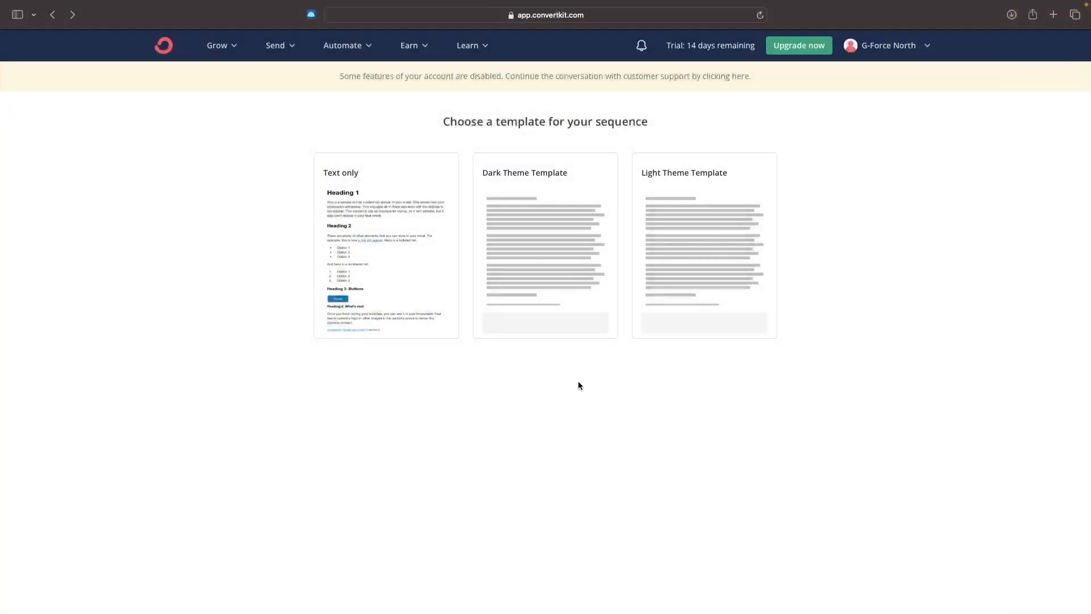
pyautogui.scroll(-1, 582, 378)
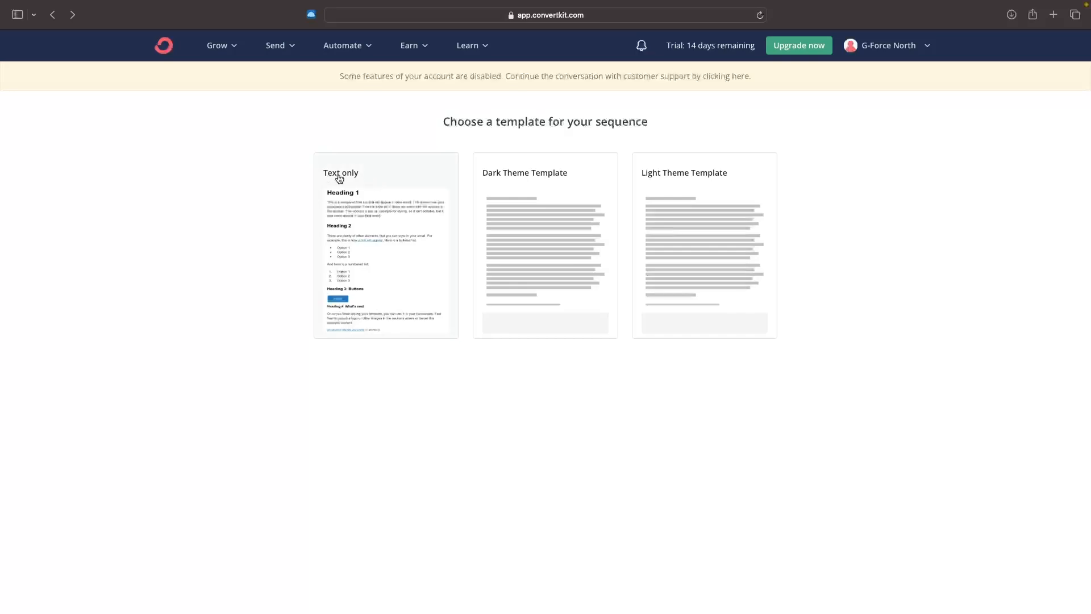
# Choose the Text only template for the sequence and set the first email's subject line to "Have you heard of this new software!?".
pyautogui.click(366, 186)
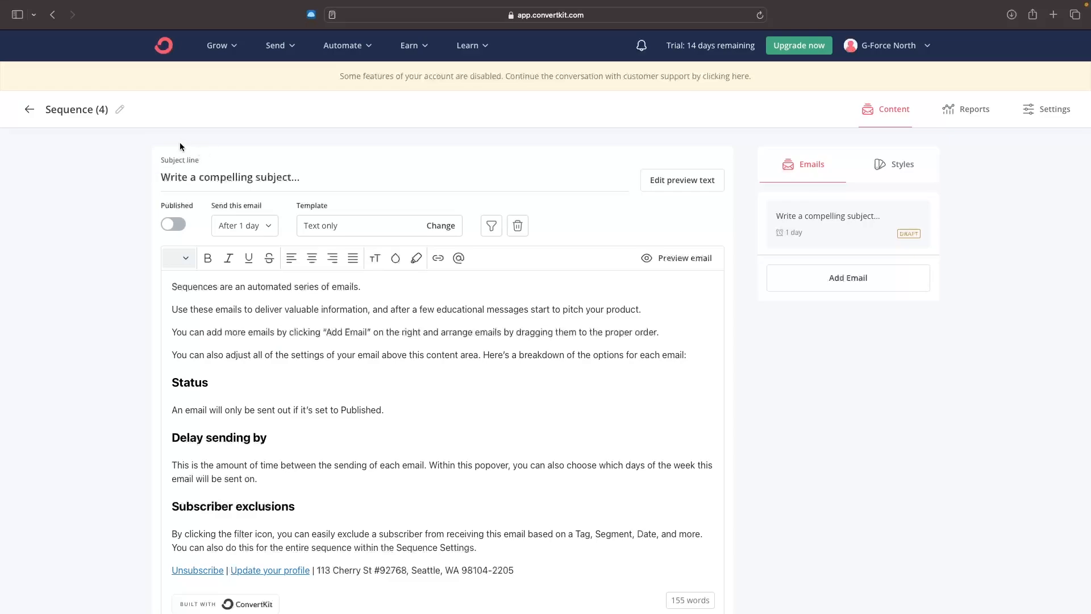
pyautogui.moveTo(302, 183); pyautogui.dragTo(157, 181)
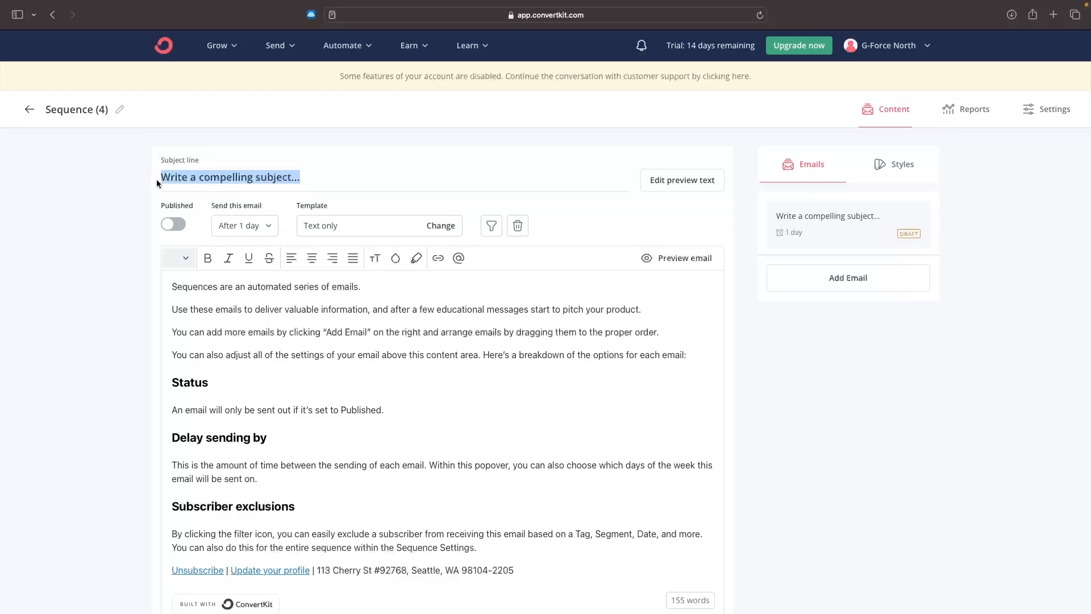
pyautogui.write('Have you heard of this new software!?')
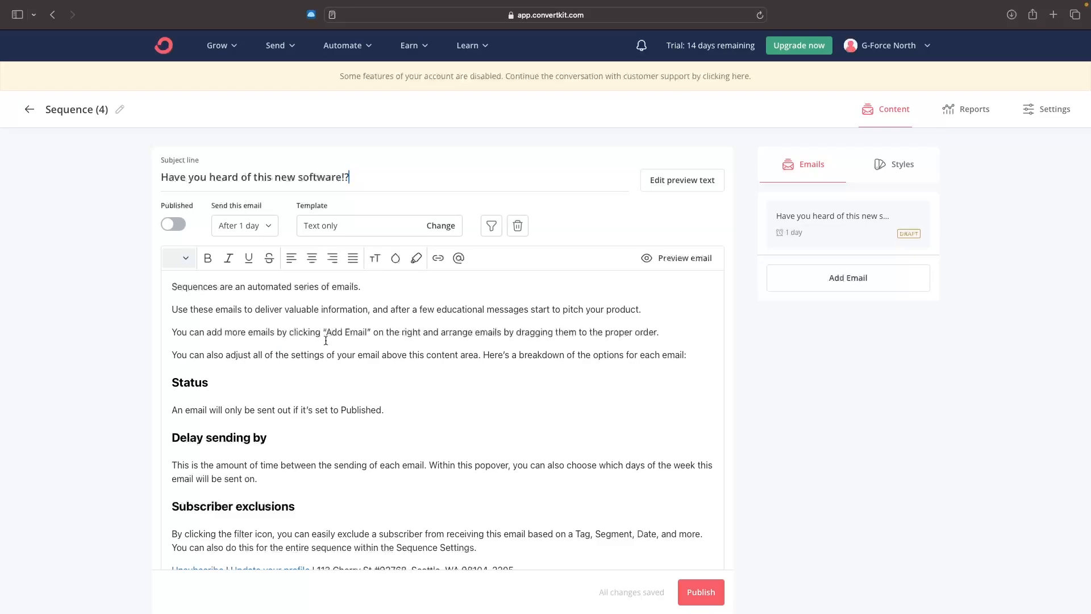
# Delete all the sample body text above the email's unsubscribe footer.
pyautogui.scroll(-3, 329, 340)
pyautogui.scroll(2, 331, 341)
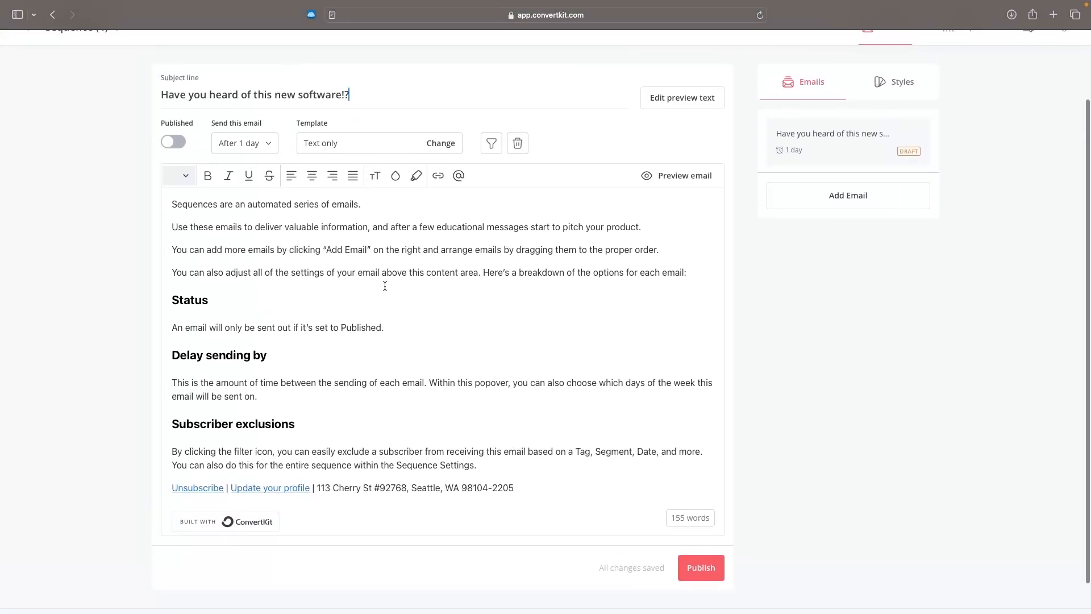
pyautogui.click(457, 281)
pyautogui.scroll(1, 312, 245)
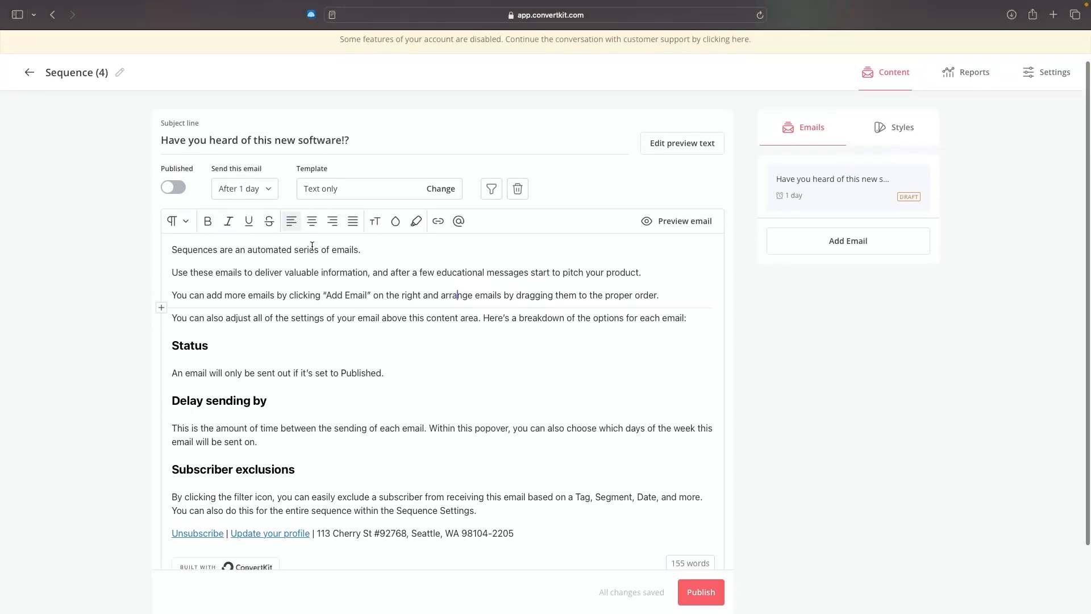
pyautogui.moveTo(482, 507); pyautogui.dragTo(151, 246)
pyautogui.press('BackSpace')
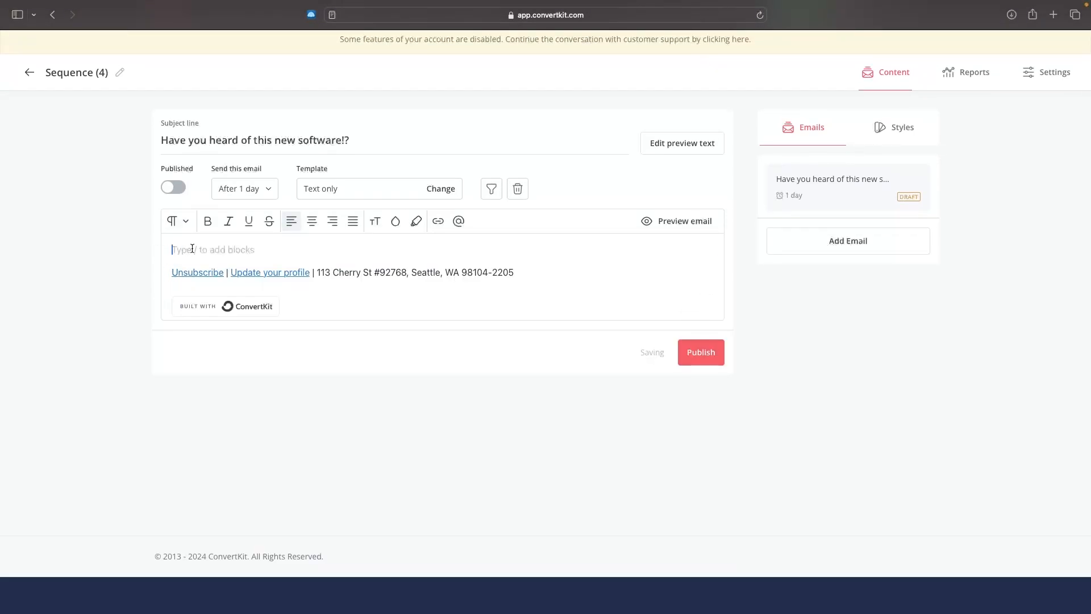
# Write a "Hey, it's" greeting with the sender's first name in the email body, followed by placeholder lines "rjgnkjsdgnre" and "egjerngjkseg".
pyautogui.click(532, 272)
pyautogui.click(457, 248)
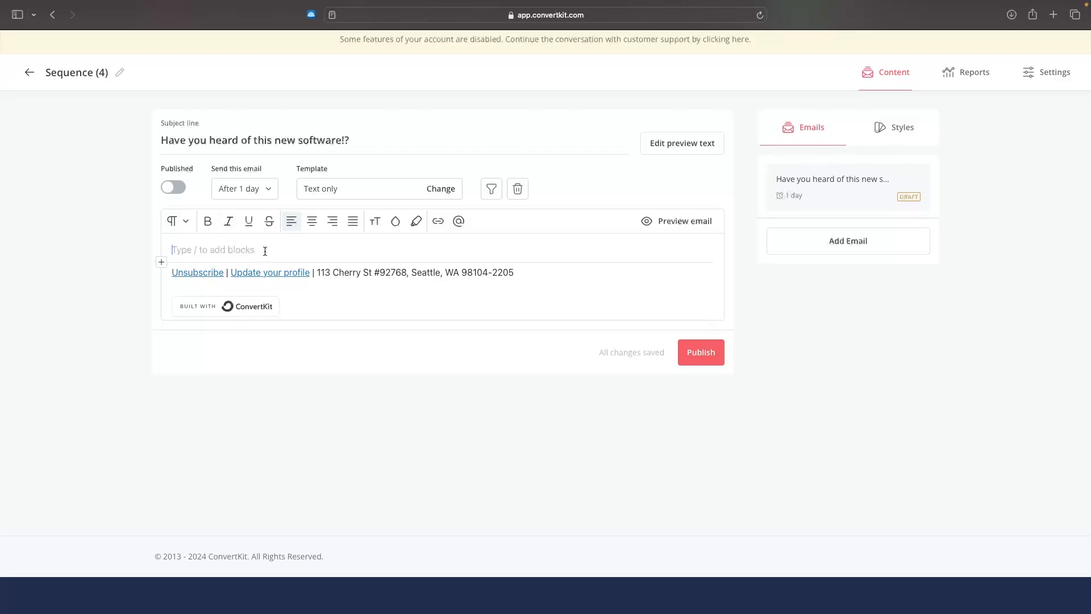
pyautogui.write('Hey, ')
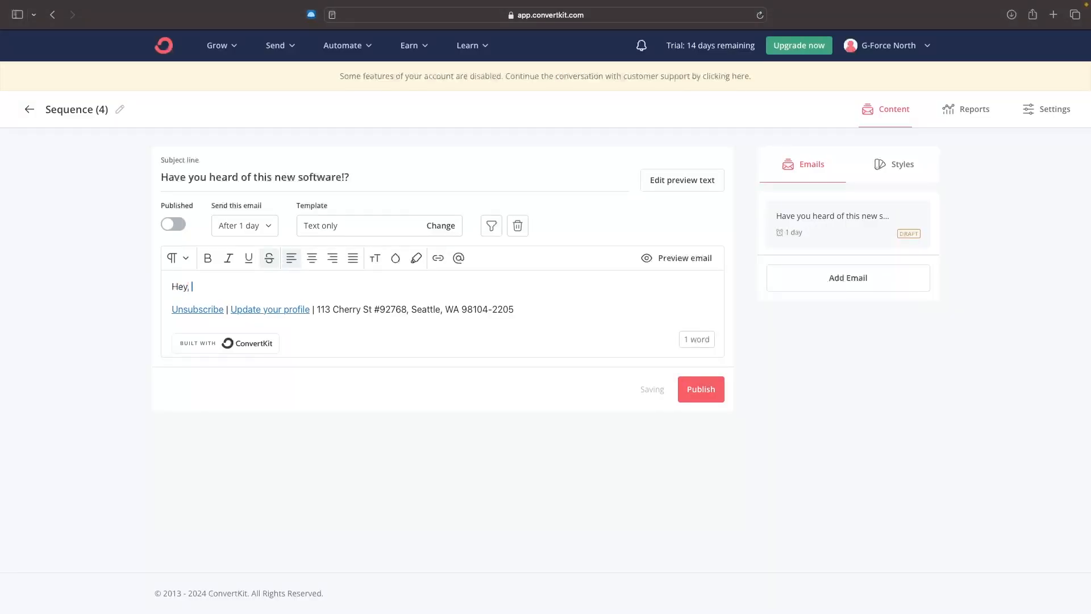
pyautogui.write("It's Riley")
pyautogui.press('Return')
pyautogui.write('rjgnkjsdgnre')
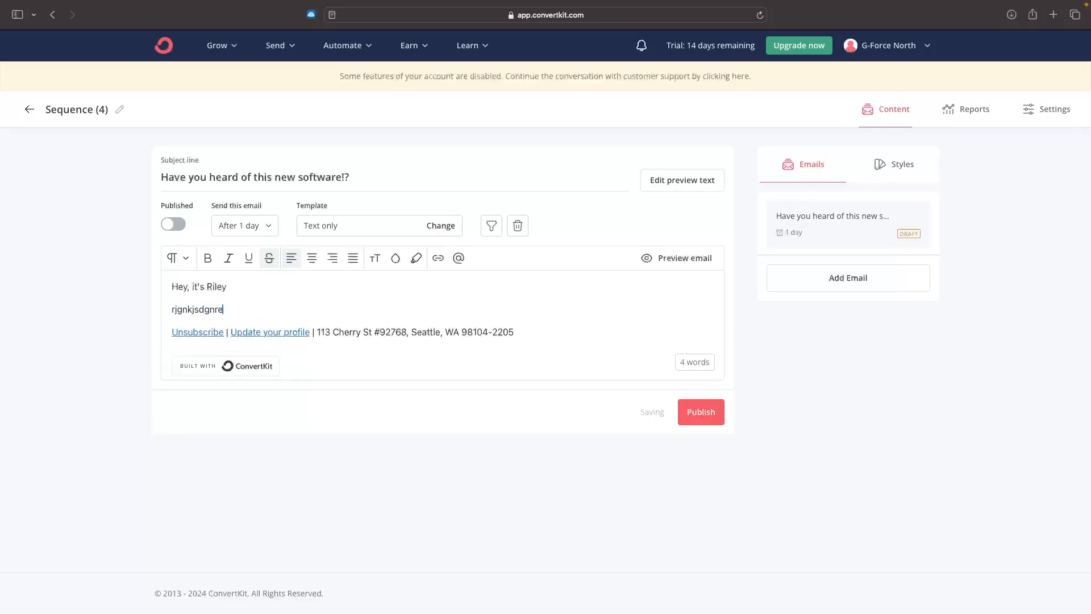
pyautogui.press('Return')
pyautogui.write('egjerngjkseg')
pyautogui.press('Return')
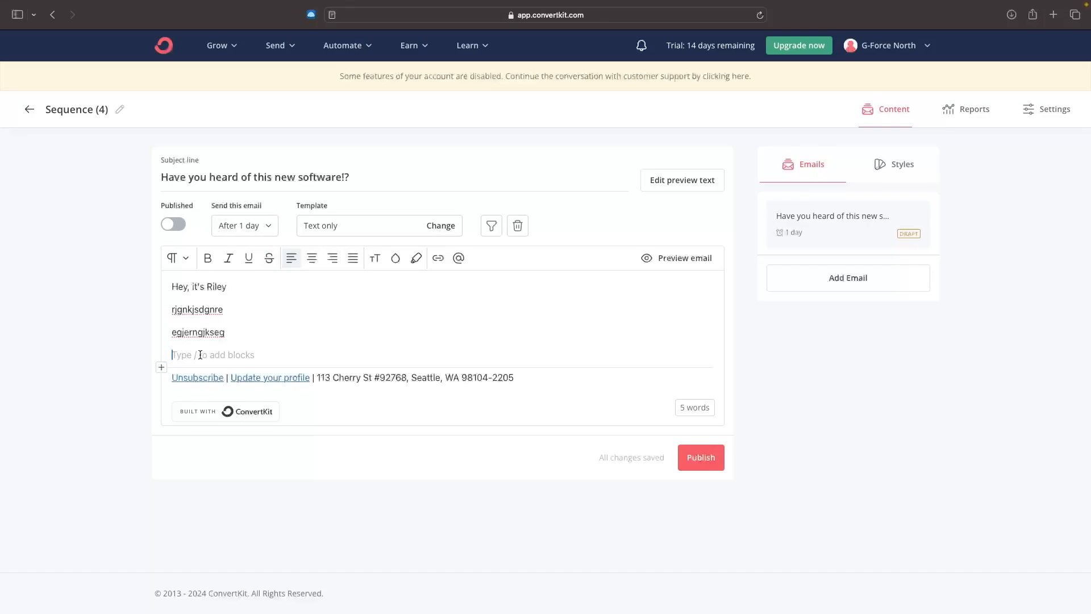
# Look through the content blocks that can be inserted into the email, from Paragraph to HTML block, and close the list without inserting one.
pyautogui.write('/')
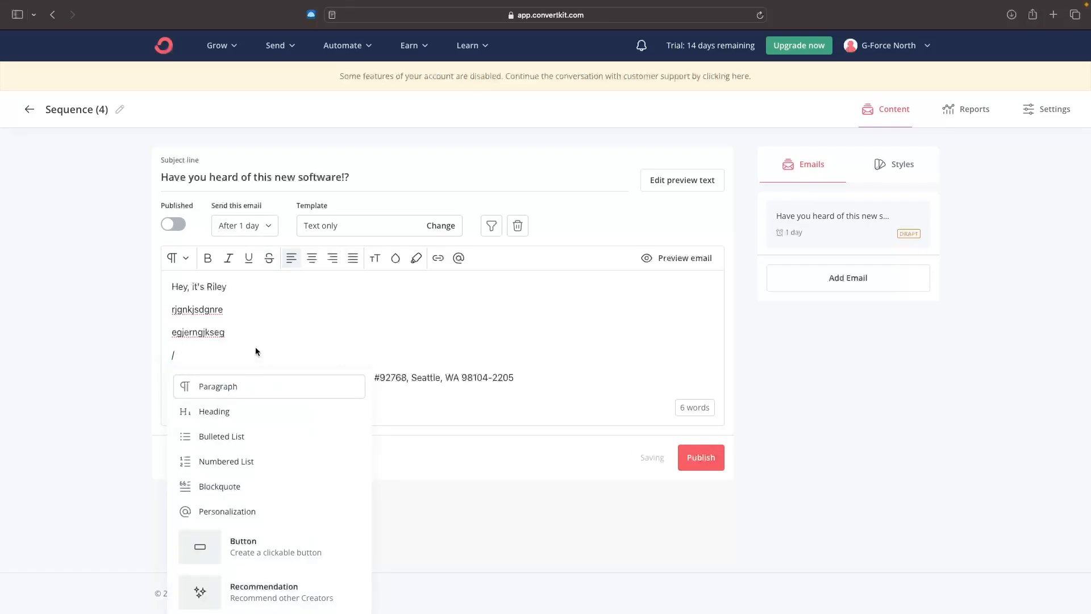
pyautogui.scroll(-1, 239, 411)
pyautogui.scroll(1, 240, 411)
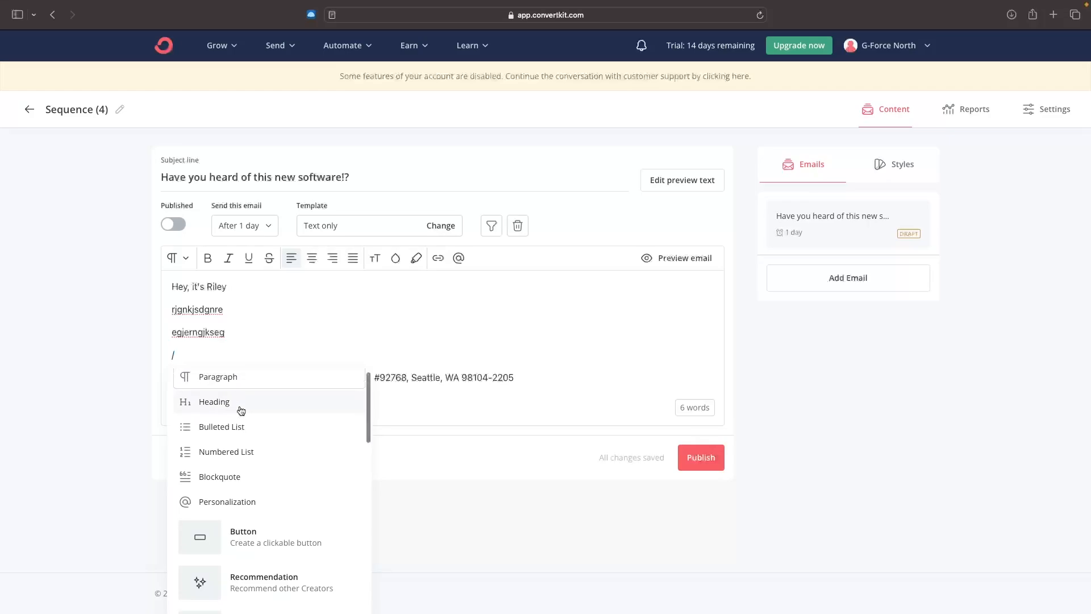
pyautogui.scroll(-1, 411, 461)
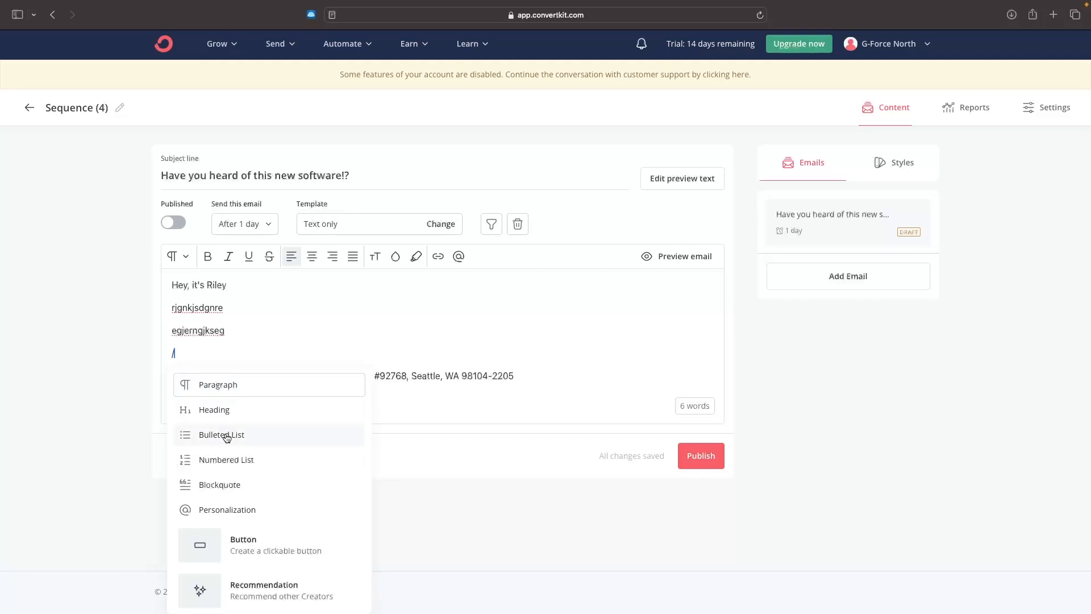
pyautogui.scroll(-2, 250, 458)
pyautogui.scroll(-1, 254, 458)
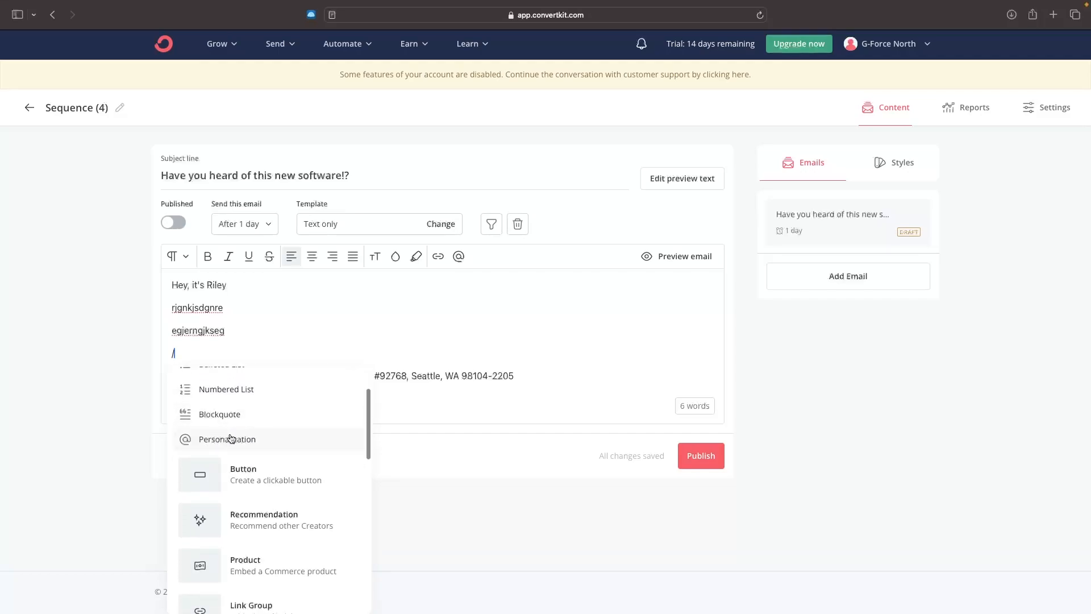
pyautogui.scroll(-2, 254, 442)
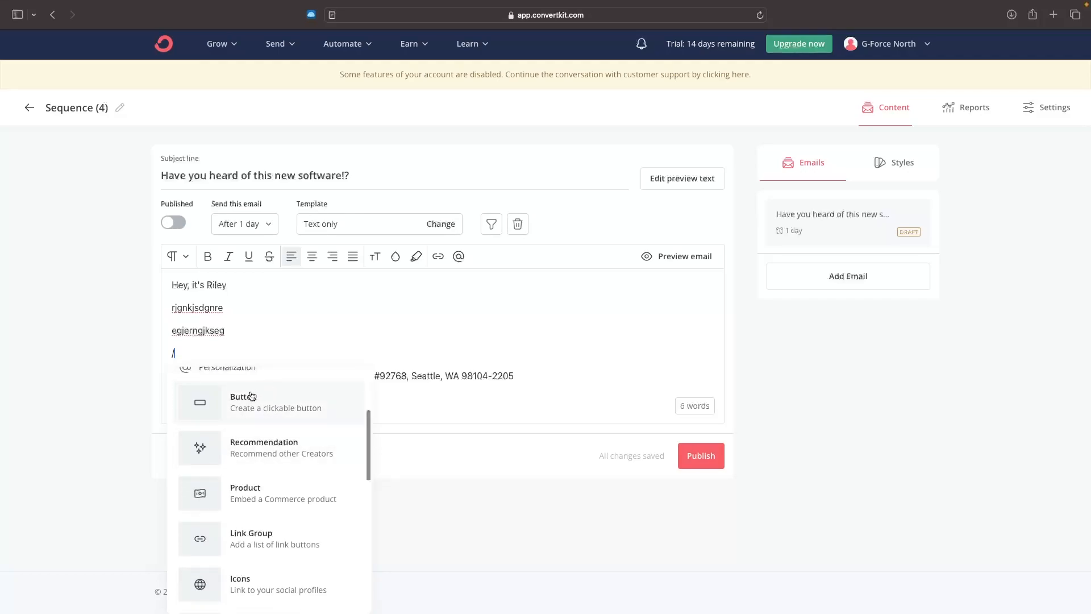
pyautogui.scroll(-3, 298, 480)
pyautogui.scroll(-8, 252, 472)
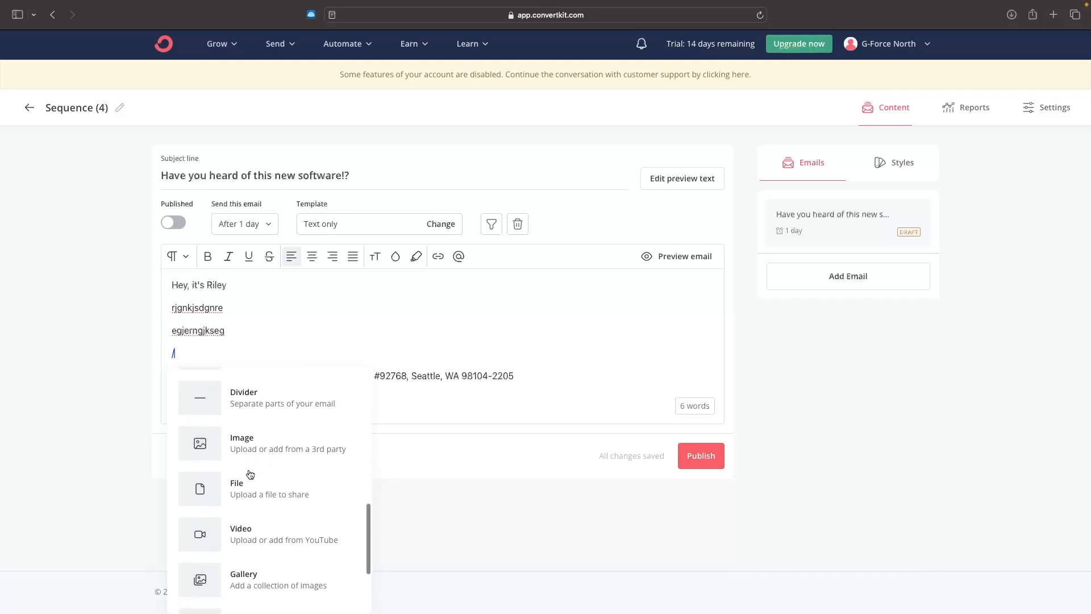
pyautogui.scroll(-2, 275, 458)
pyautogui.scroll(12, 275, 458)
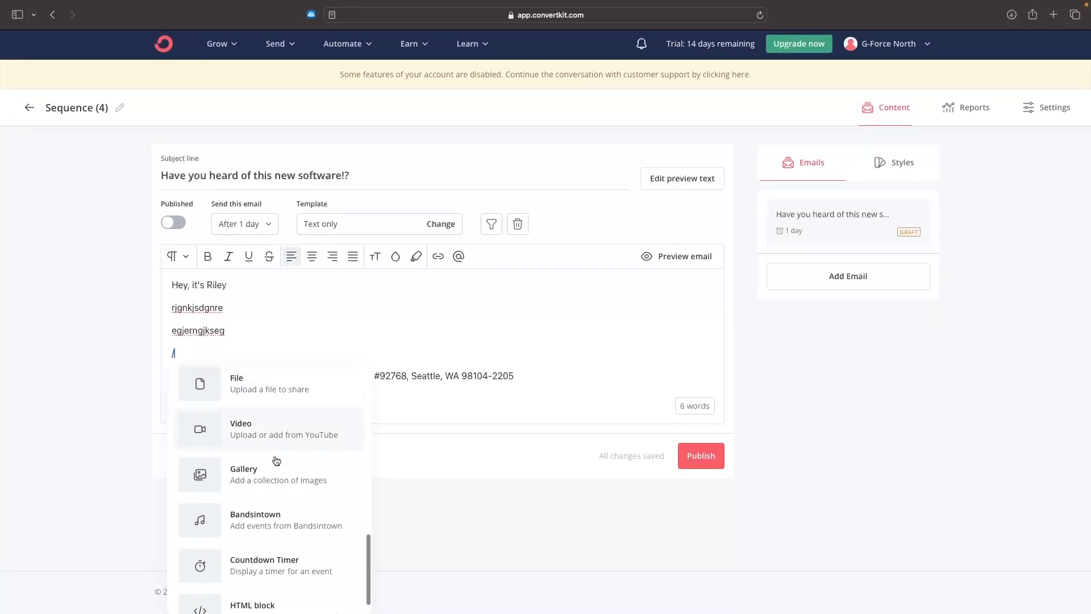
pyautogui.click(208, 350)
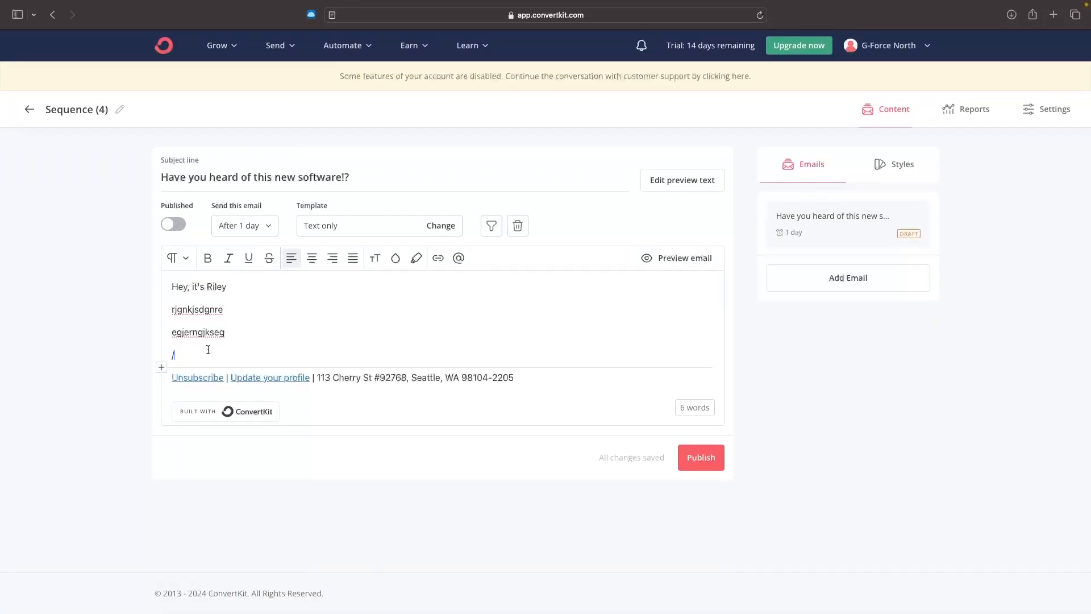
pyautogui.press('BackSpace')
# Insert an image block below the placeholder lines, using "merch by amazon.png" uploaded from the Downloads folder.
pyautogui.write('/')
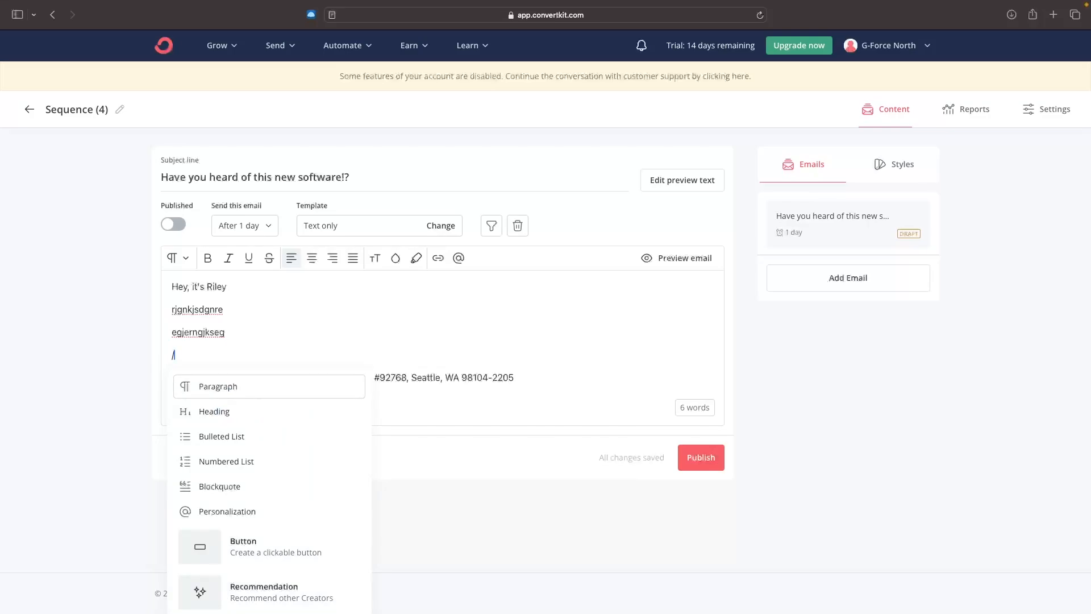
pyautogui.scroll(-6, 300, 404)
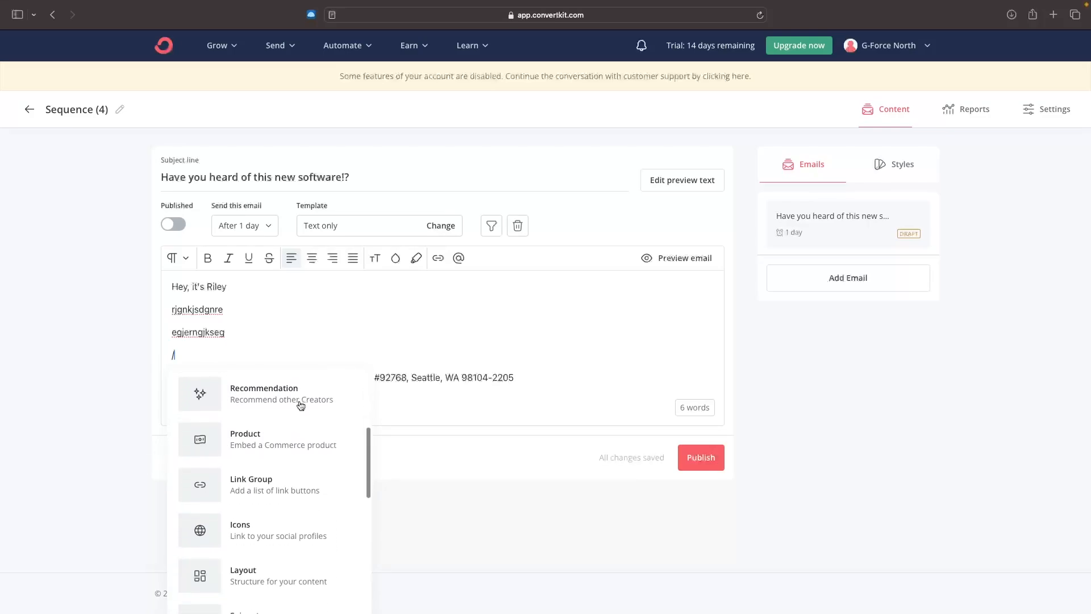
pyautogui.scroll(-3, 267, 404)
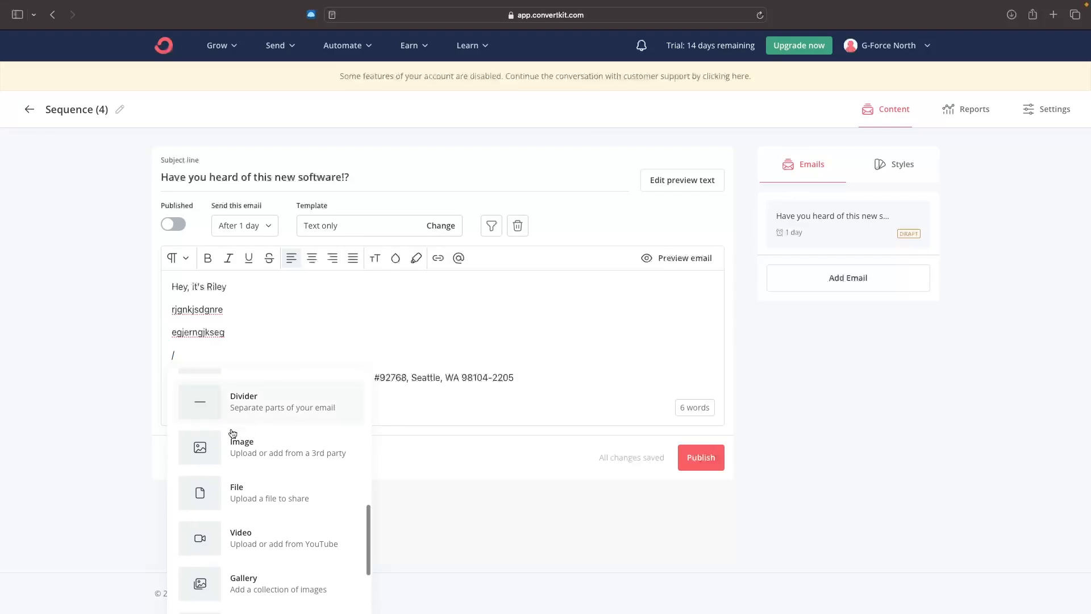
pyautogui.click(224, 448)
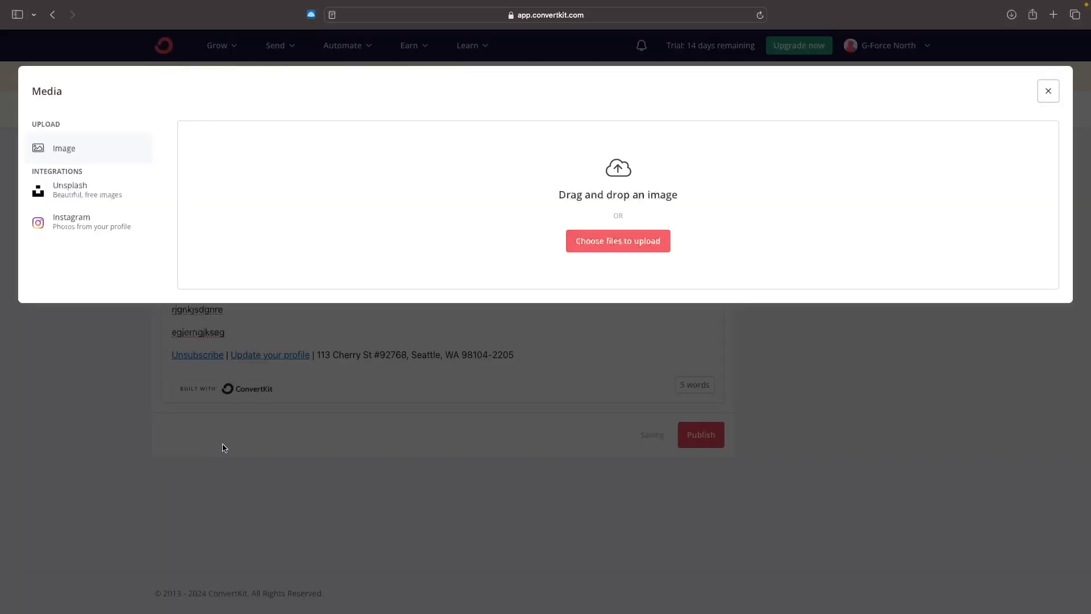
pyautogui.click(619, 244)
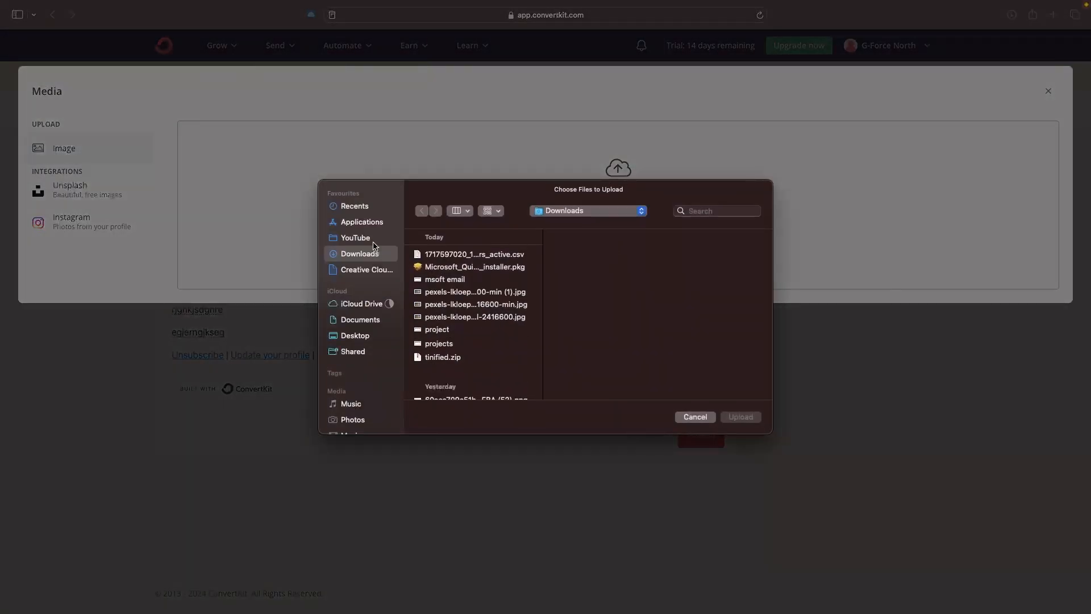
pyautogui.click(373, 239)
pyautogui.click(373, 254)
pyautogui.scroll(-5, 467, 310)
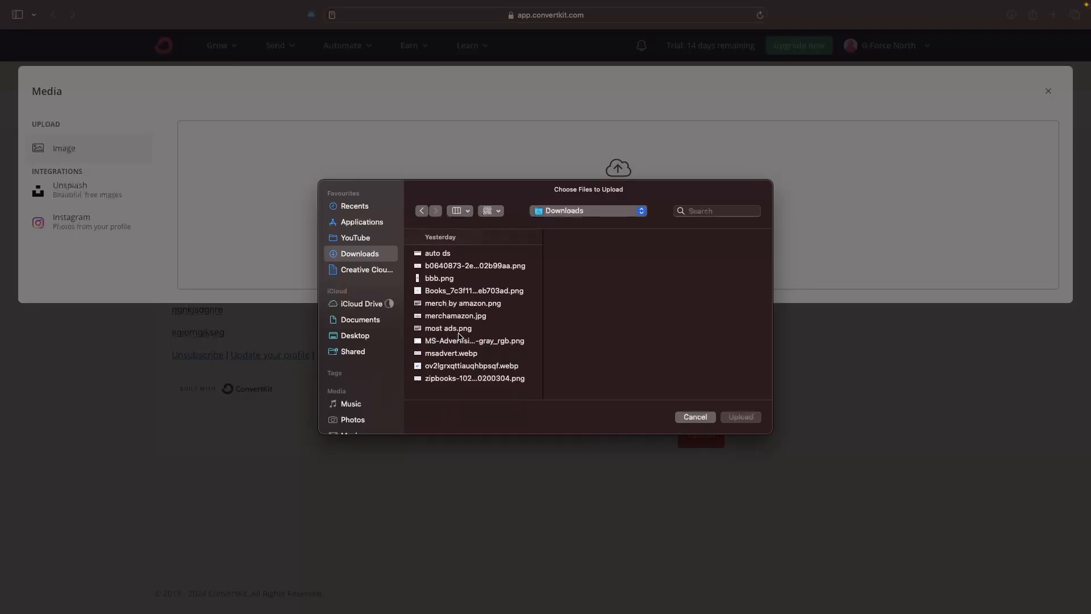
pyautogui.doubleClick(464, 307)
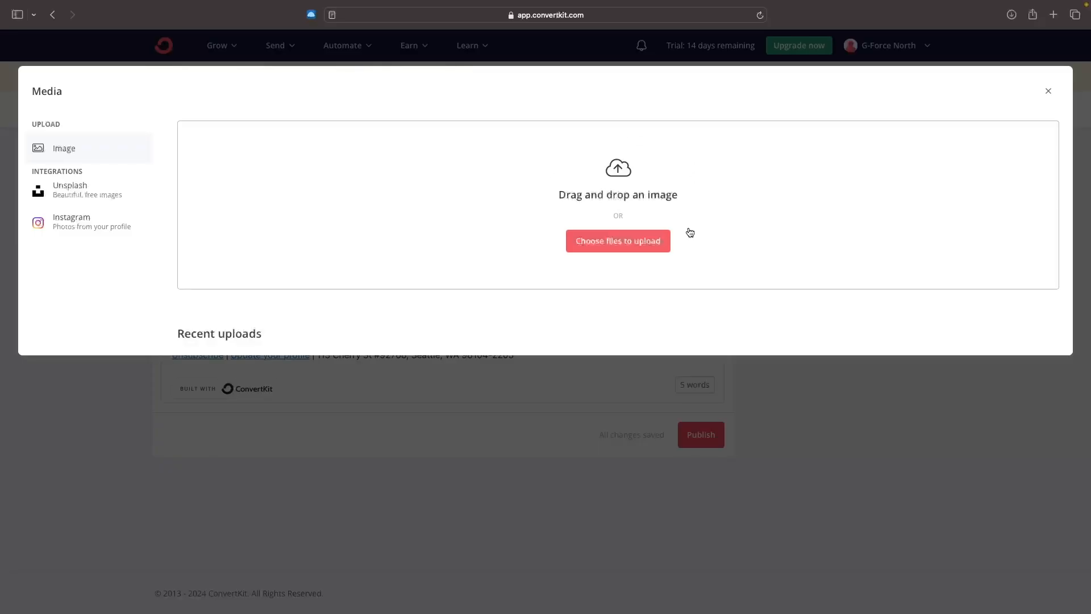
pyautogui.click(388, 376)
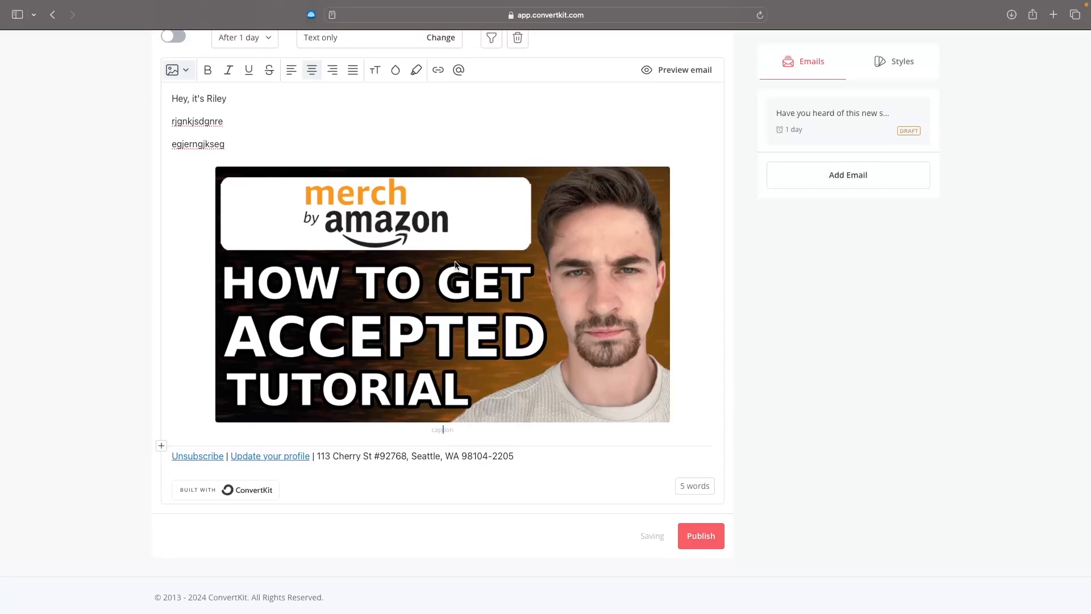
# Add a Heading 1 block below the image with the text "HFEHGFJRB".
pyautogui.doubleClick(484, 270)
pyautogui.click(655, 333)
pyautogui.scroll(1, 692, 343)
pyautogui.press('Return')
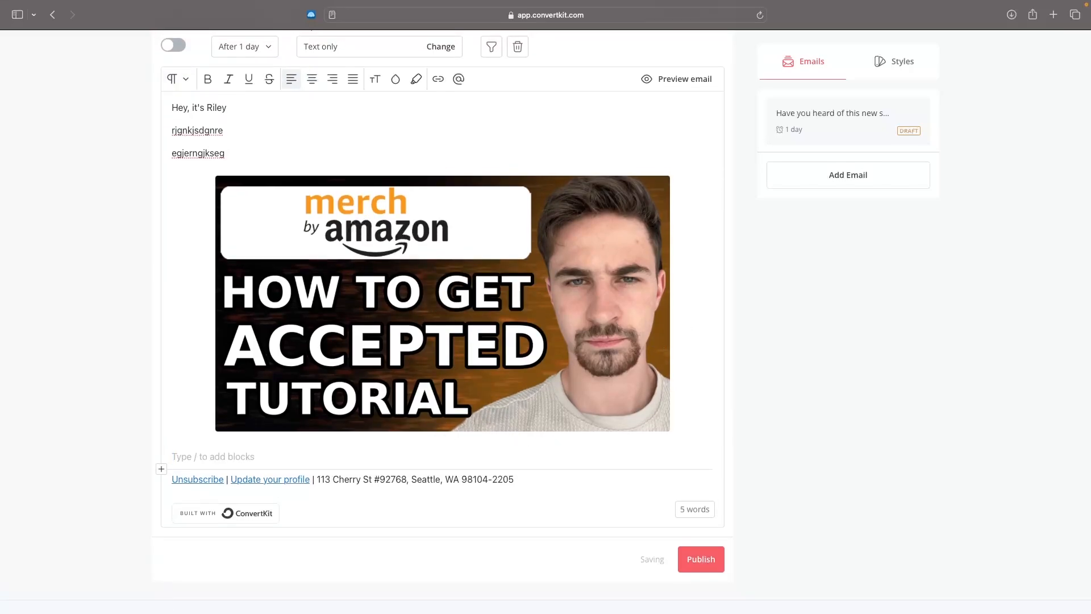
pyautogui.write('/')
pyautogui.scroll(-3, 526, 459)
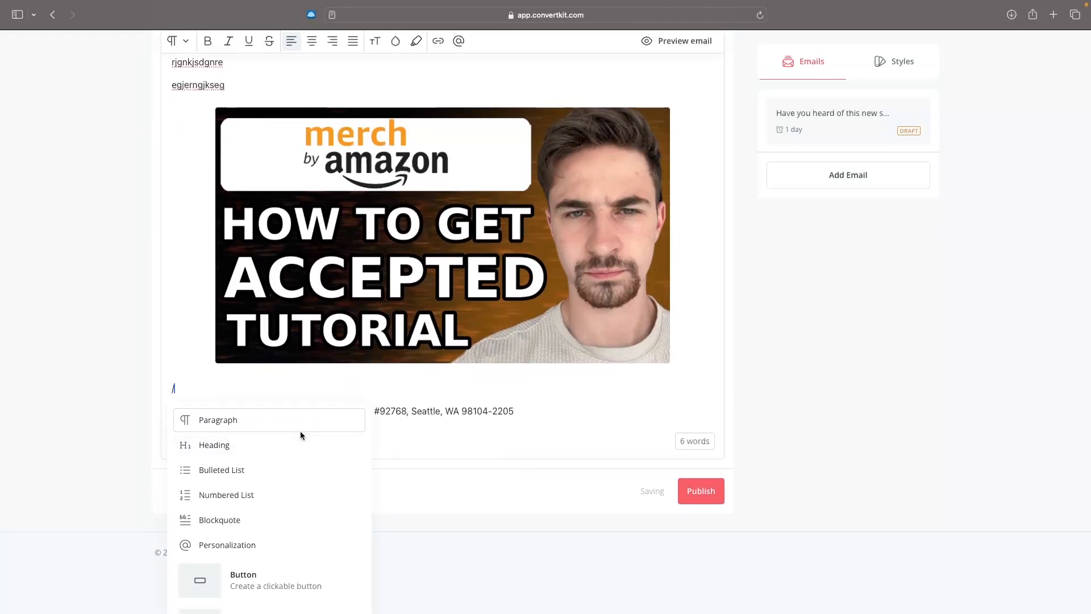
pyautogui.scroll(-1, 300, 431)
pyautogui.click(267, 425)
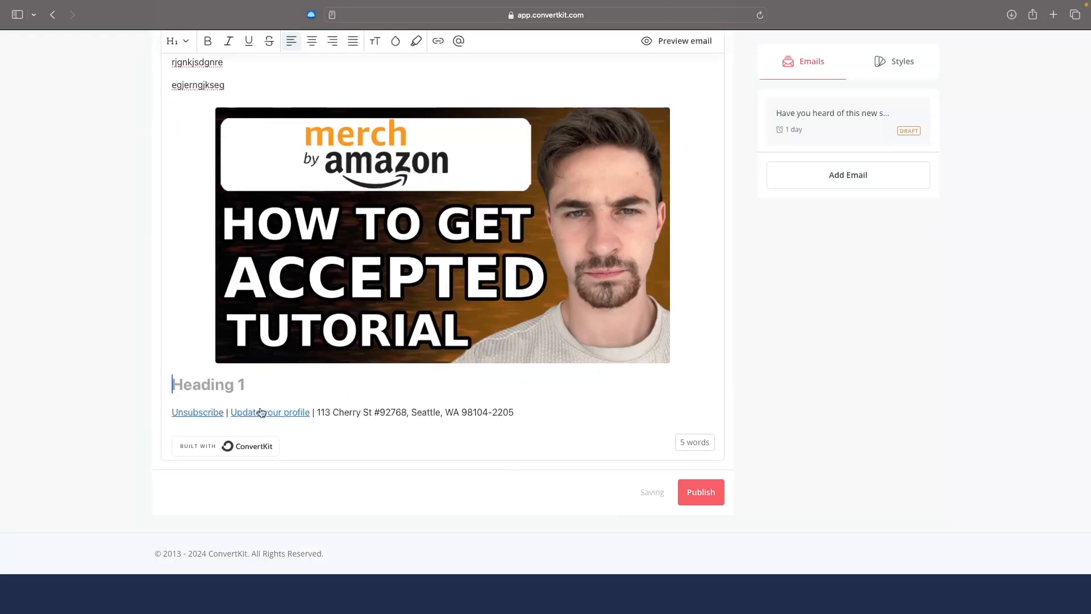
pyautogui.write('HFEHGFJRB')
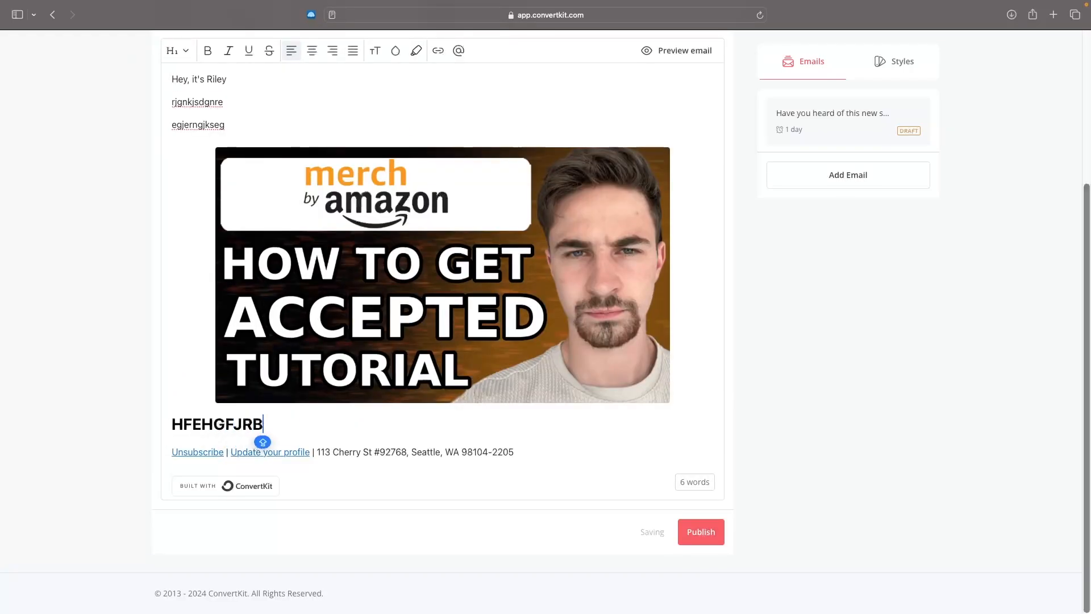
# Add a paragraph under the heading reading "ERNGJKERNGJSKZGgkjrengkjergn".
pyautogui.press('Return')
pyautogui.write('ERNGJKERNG')
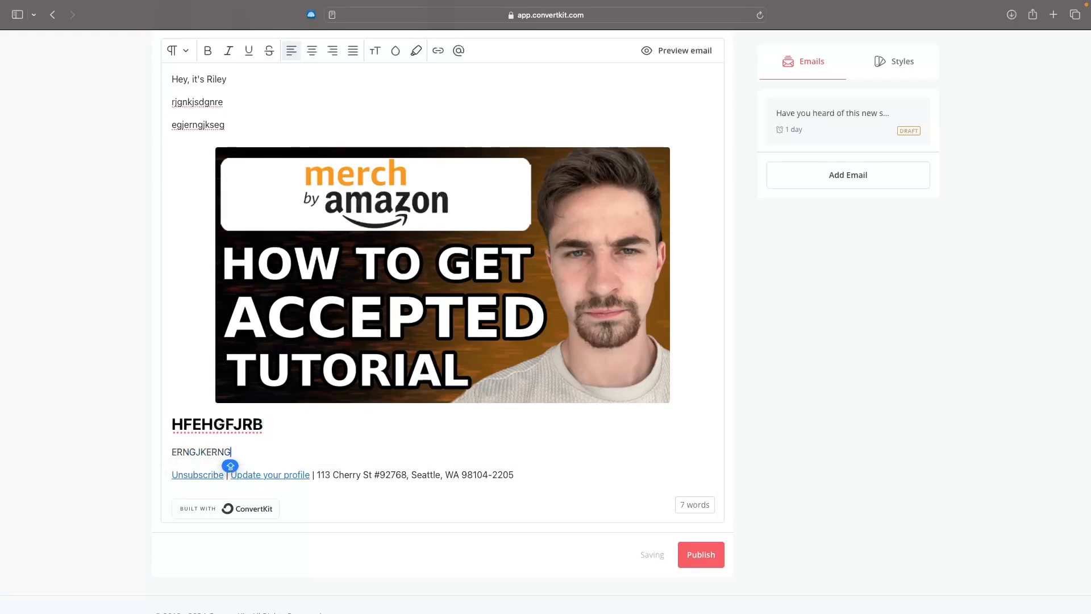
pyautogui.write('JSKZGgkjrengkjergn')
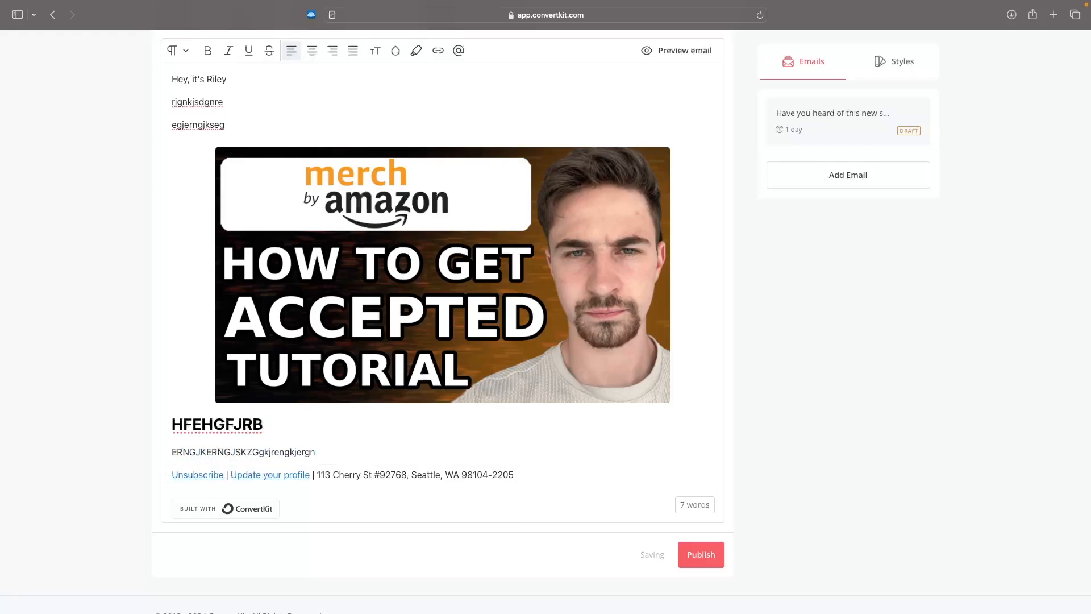
pyautogui.scroll(3, 499, 552)
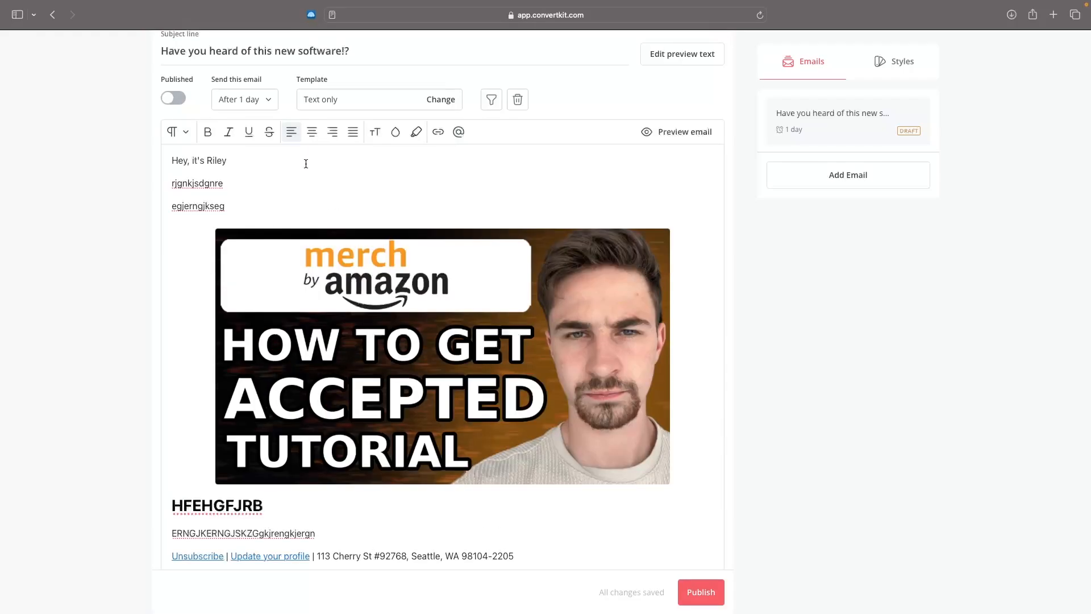
pyautogui.scroll(1, 253, 157)
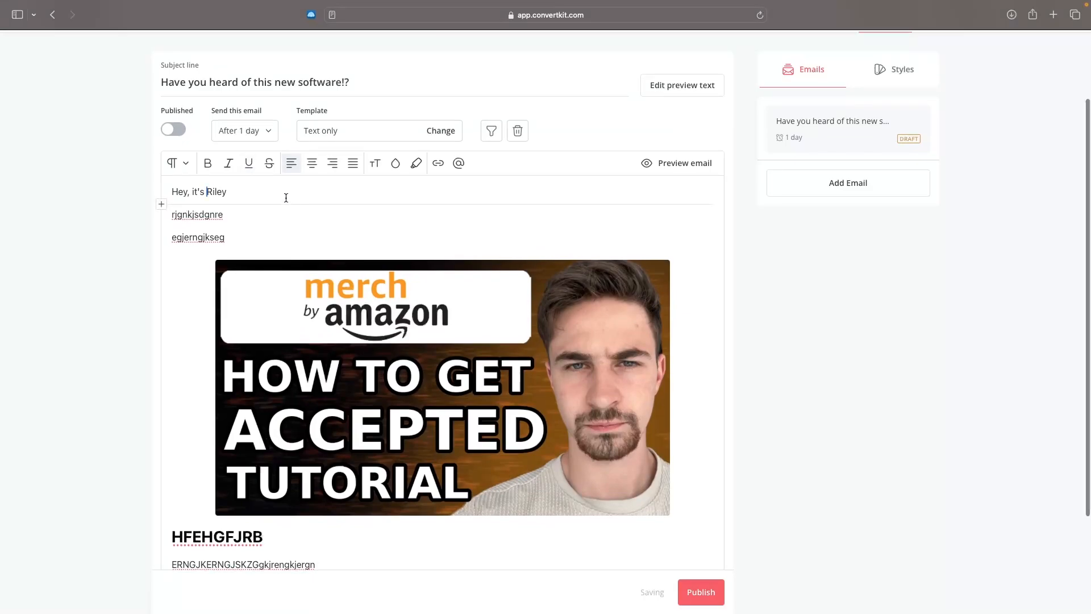
pyautogui.scroll(1, 263, 193)
pyautogui.scroll(3, 236, 244)
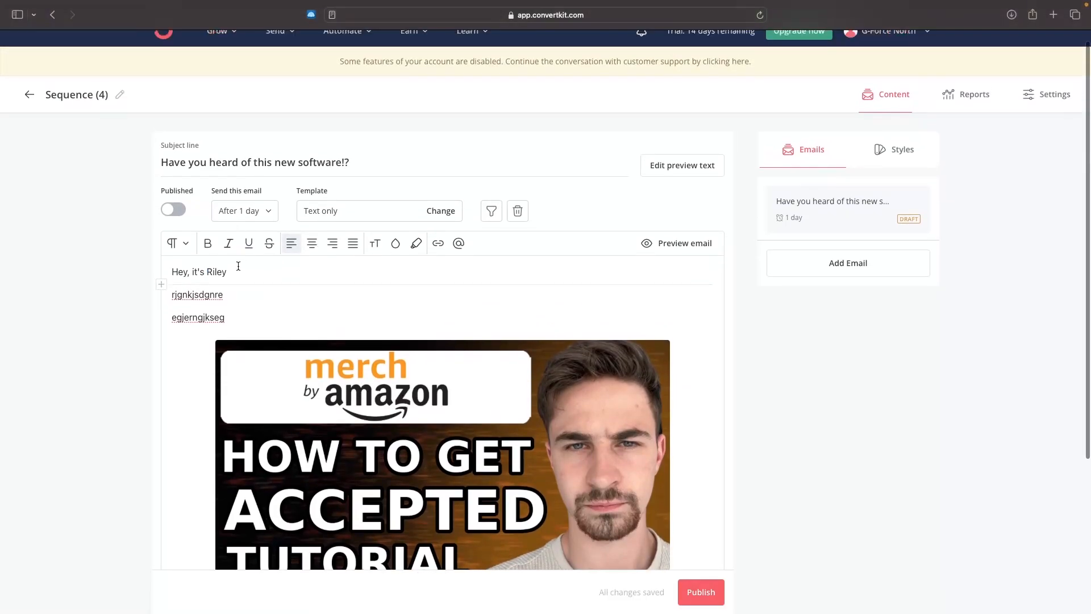
# Insert the subscriber first name personalization snippet after "Hey" in the email's greeting line.
pyautogui.click(186, 271)
pyautogui.write('/')
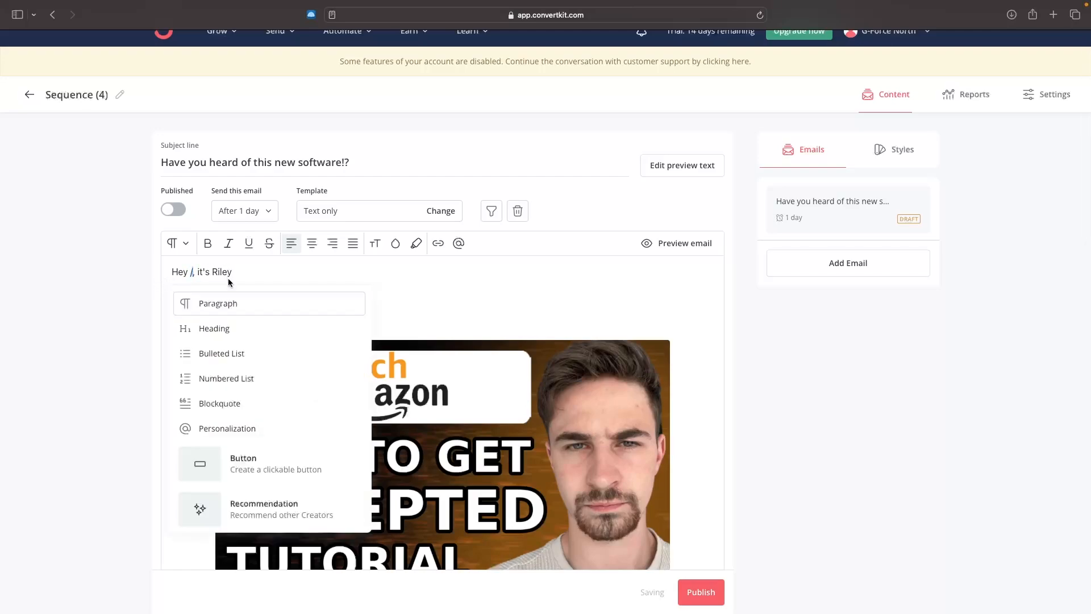
pyautogui.scroll(-2, 231, 361)
pyautogui.click(224, 385)
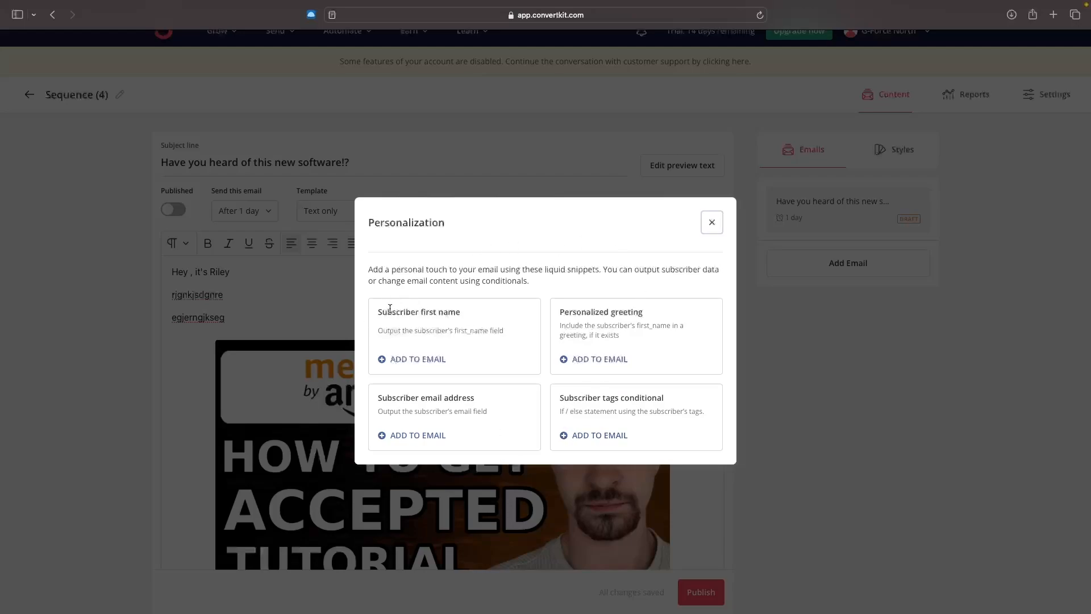
pyautogui.click(418, 359)
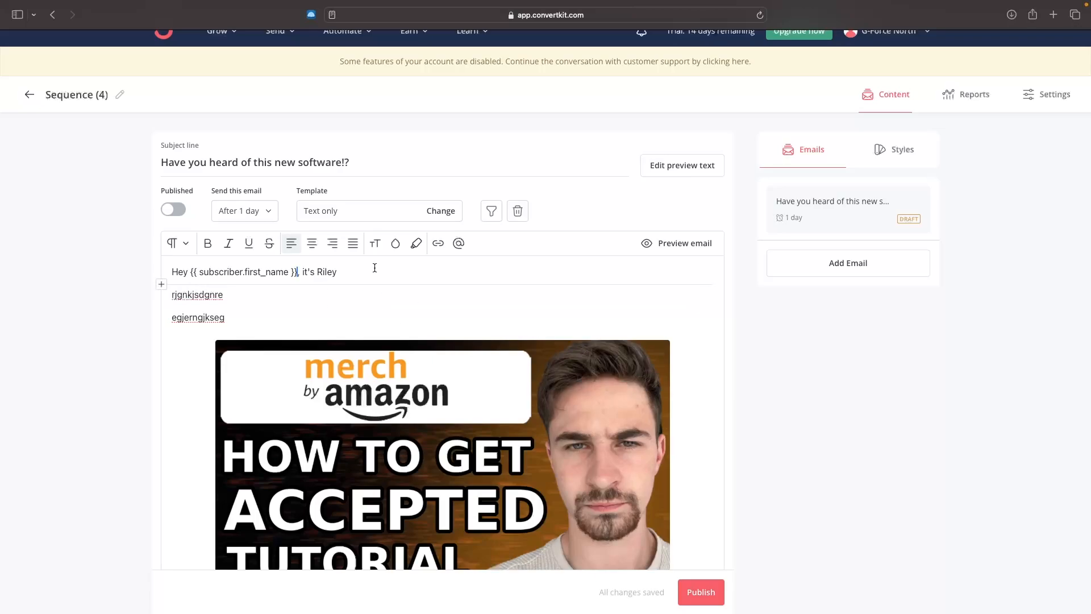
# Replace the text after "Hey" in the greeting with a sample first name, and swap that for another sample first name.
pyautogui.moveTo(297, 271)
pyautogui.mouseDown()
pyautogui.moveTo(191, 272)
pyautogui.moveTo(301, 271)
pyautogui.mouseUp()
pyautogui.click(193, 271)
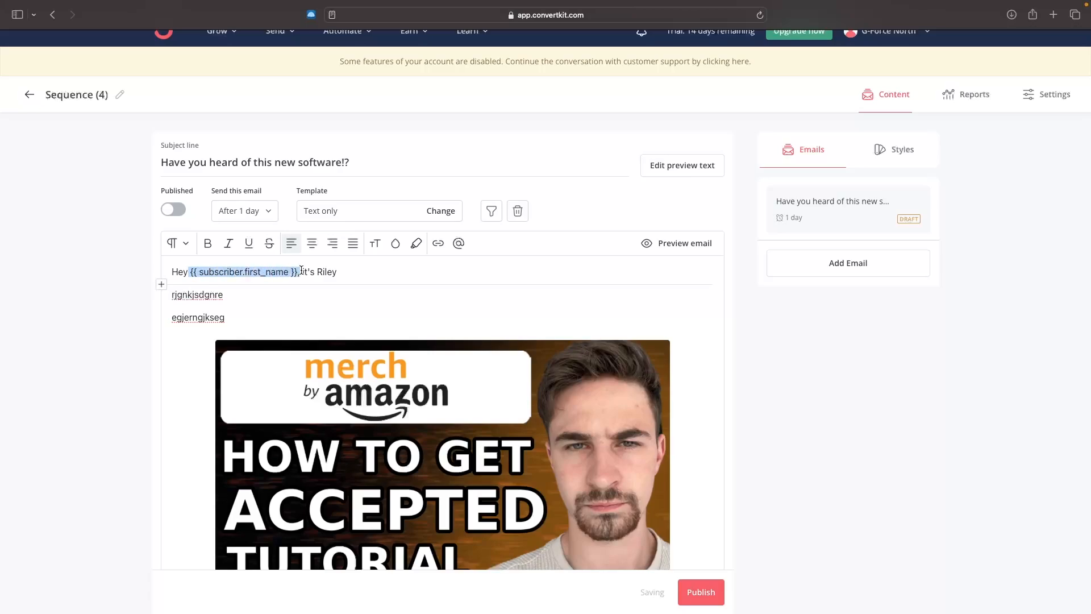
pyautogui.click(364, 276)
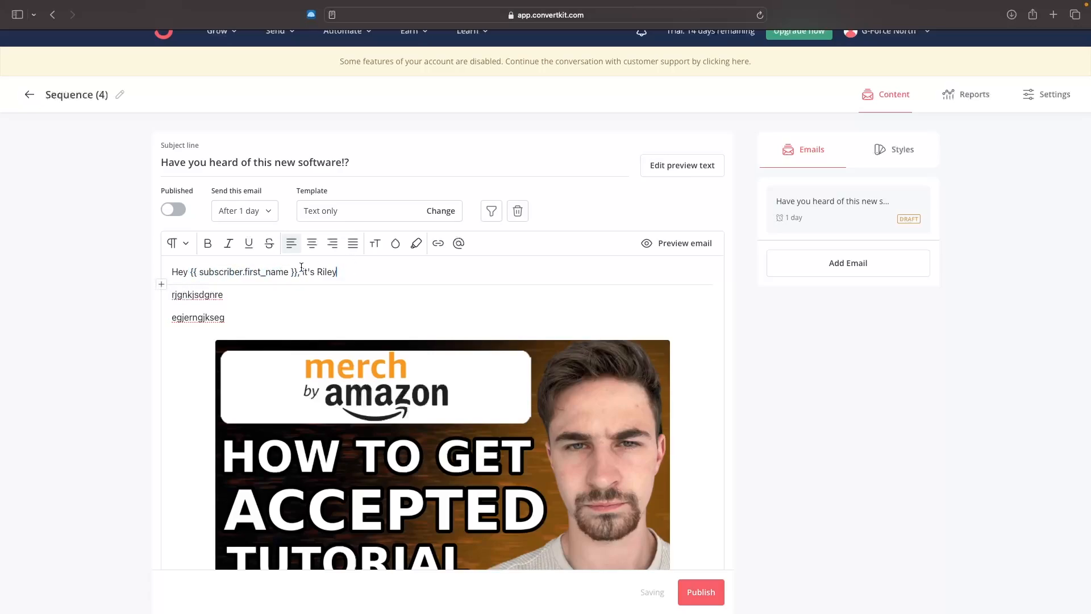
pyautogui.moveTo(296, 272); pyautogui.dragTo(191, 271)
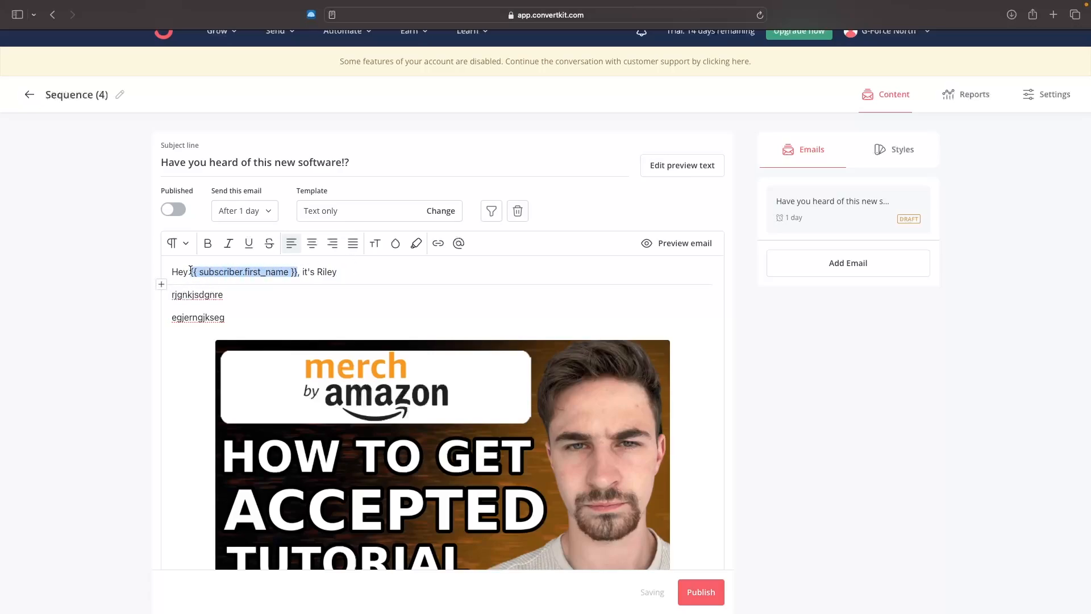
pyautogui.write('James')
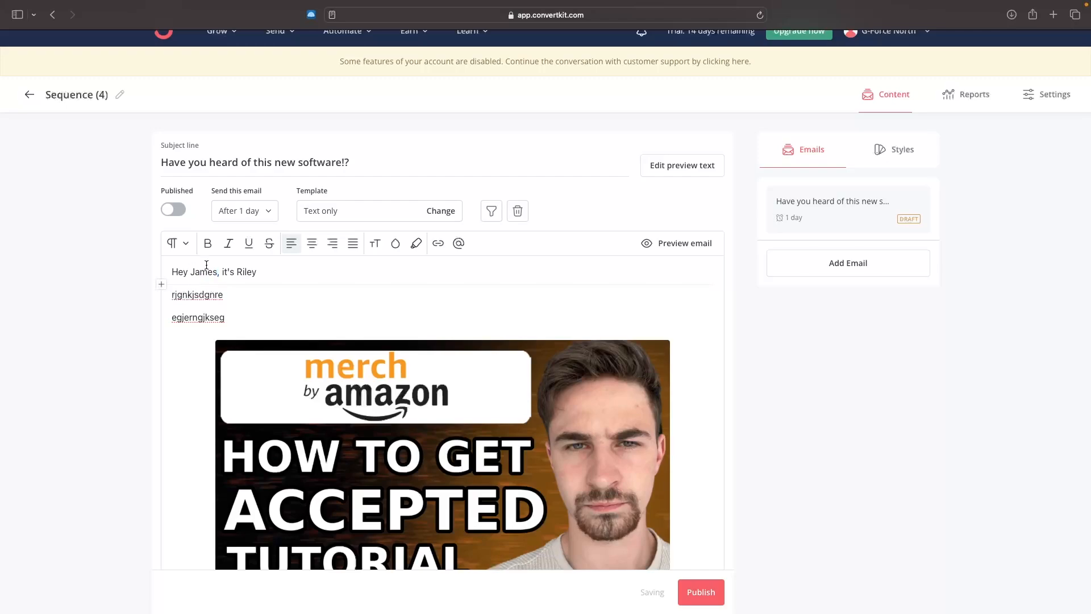
pyautogui.doubleClick(206, 266)
pyautogui.write('Ashley')
pyautogui.scroll(-4, 429, 432)
pyautogui.scroll(4, 428, 432)
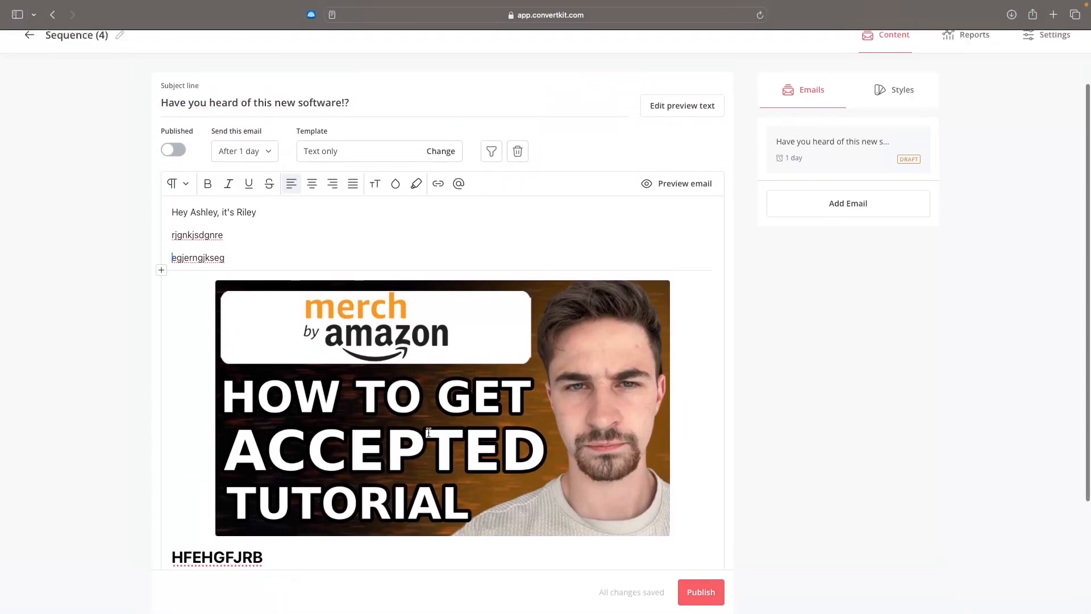
pyautogui.scroll(1, 429, 432)
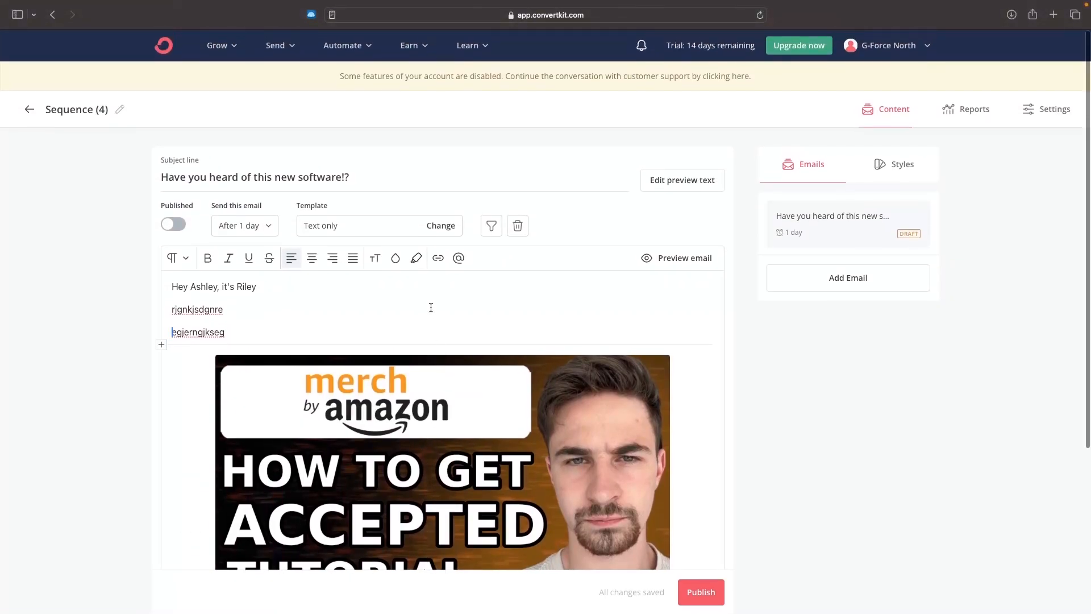
# Examine the first email's send delay and weekday options without altering them, and try to publish the email.
pyautogui.click(269, 208)
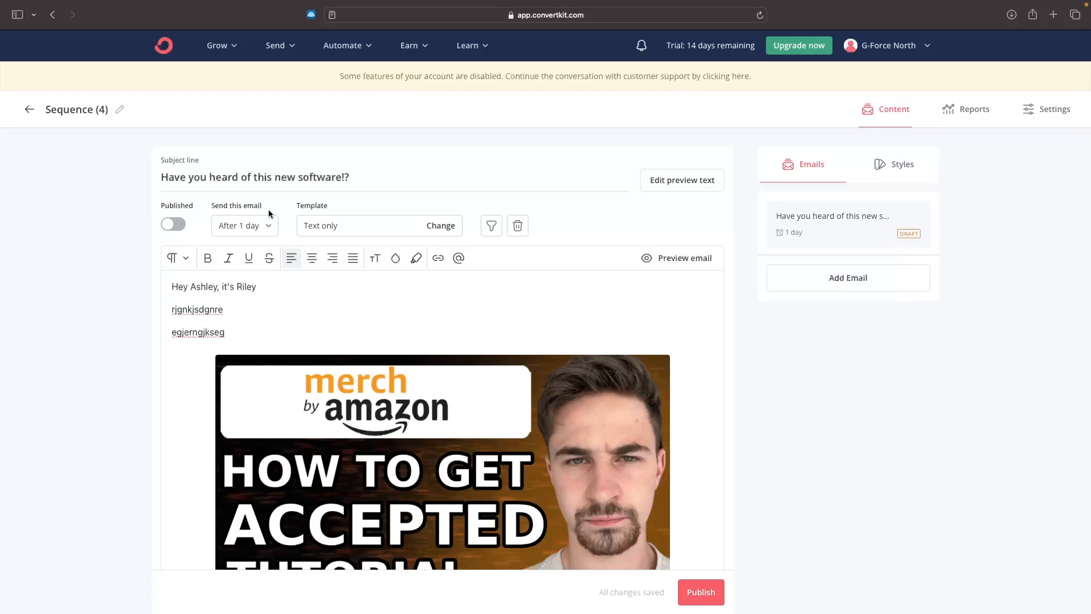
pyautogui.click(265, 223)
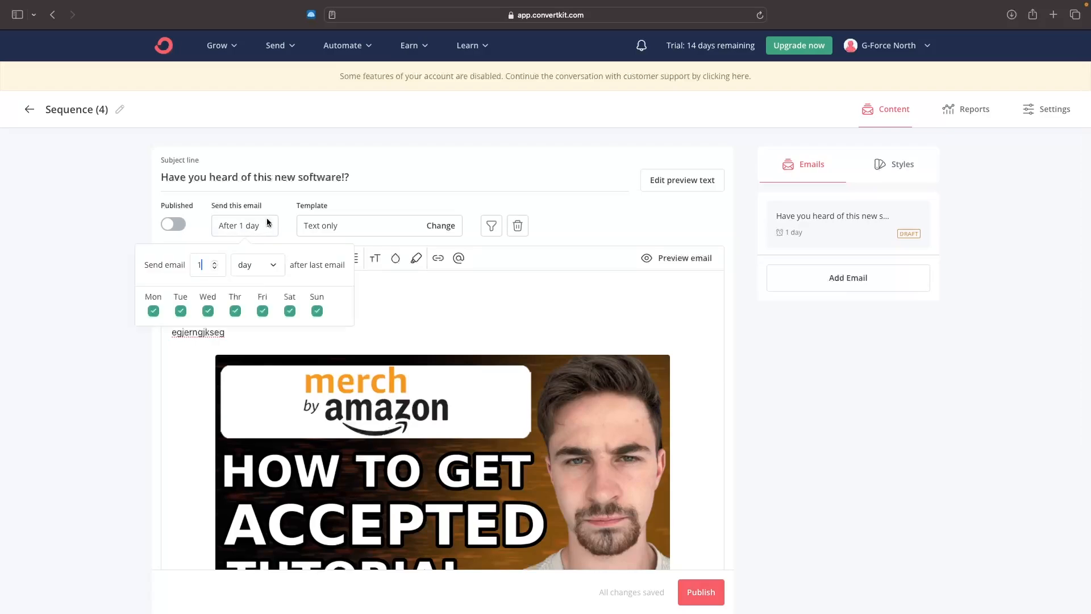
pyautogui.click(271, 203)
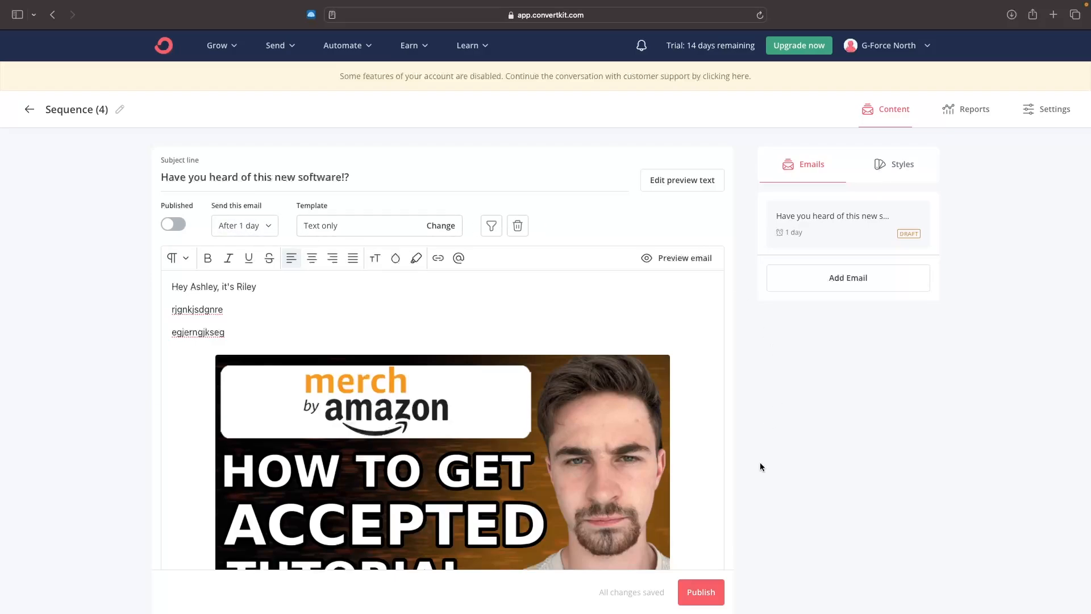
pyautogui.click(697, 598)
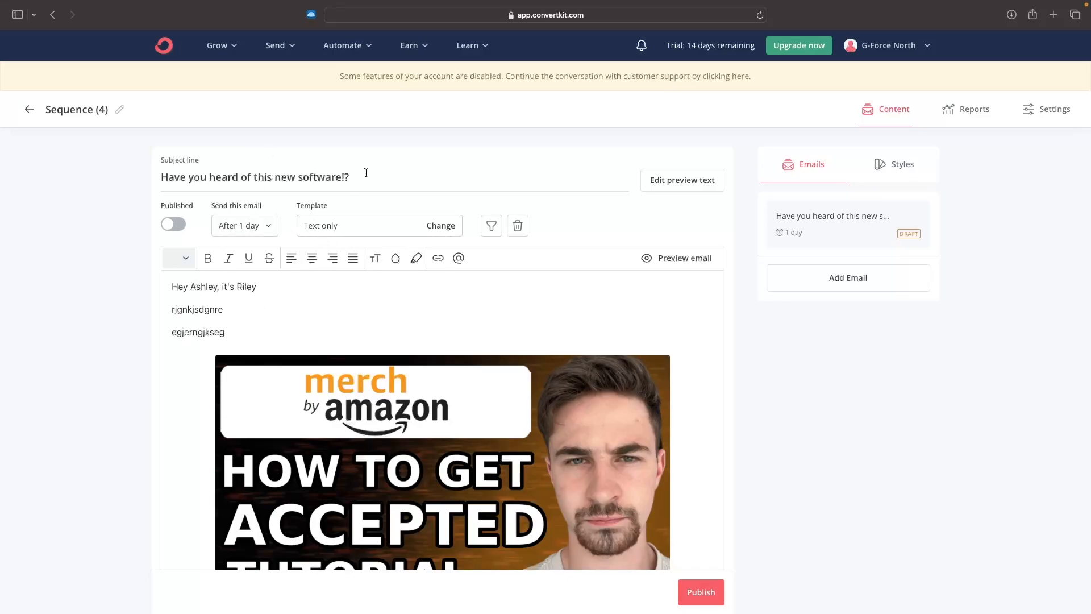
# Add a second email to the sequence and set it to send 2 days after the last email.
pyautogui.click(872, 282)
pyautogui.scroll(-2, 648, 345)
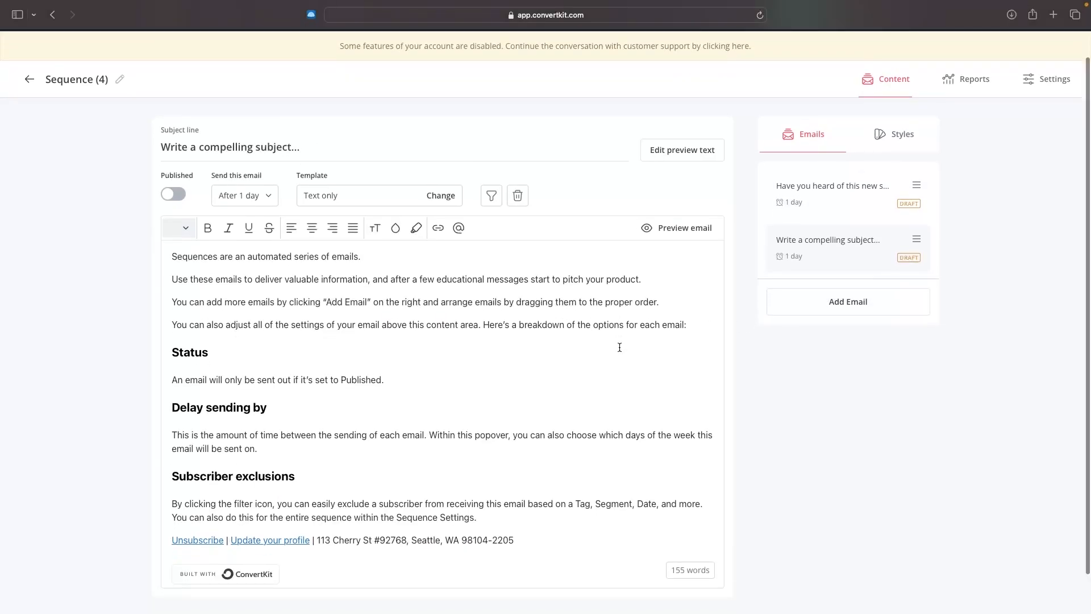
pyautogui.moveTo(318, 136); pyautogui.dragTo(161, 133)
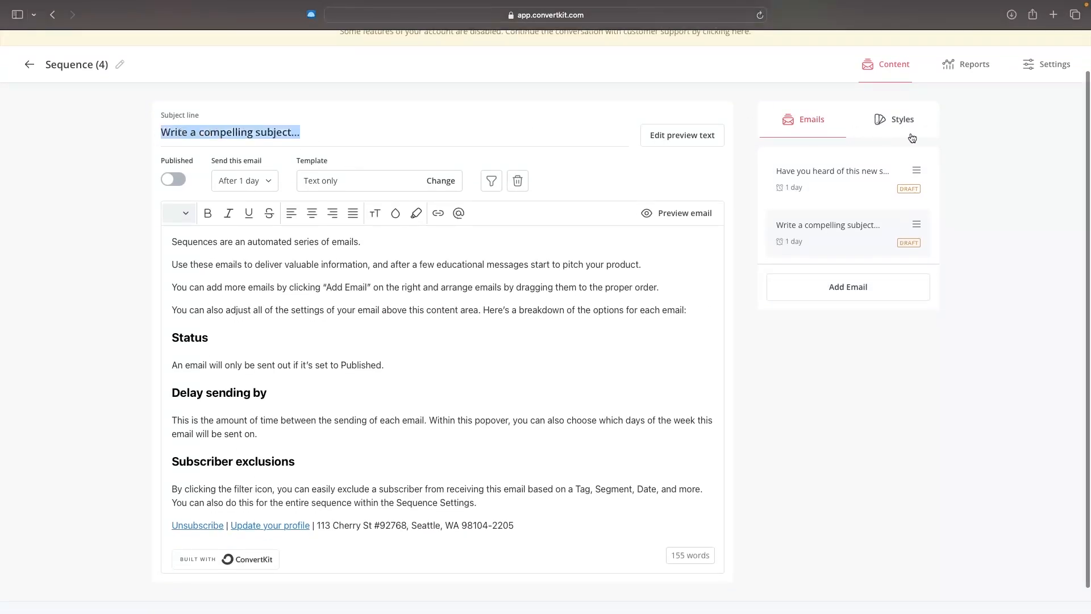
pyautogui.click(248, 181)
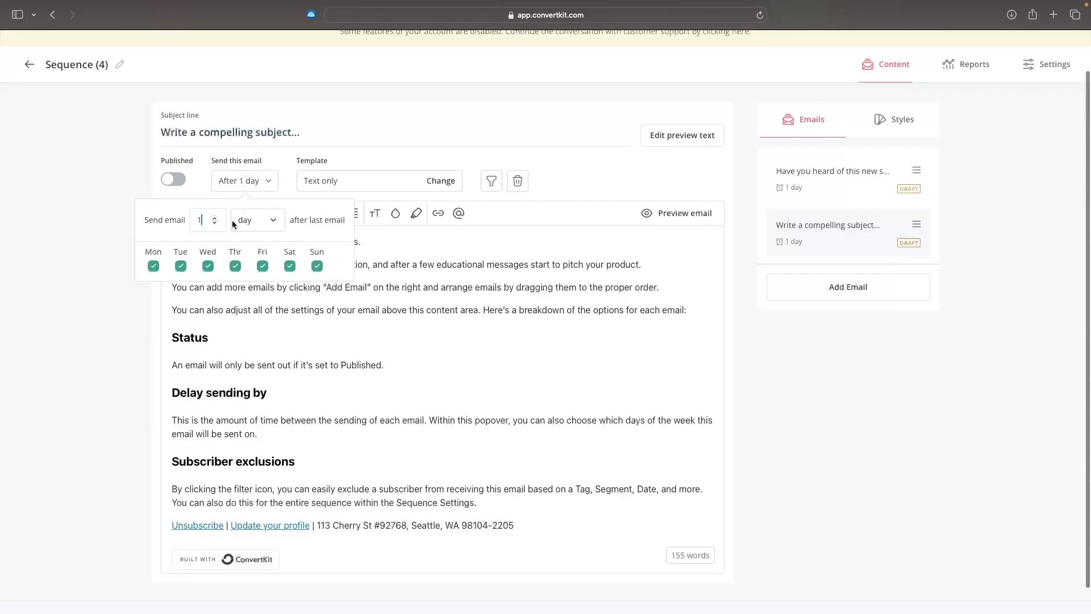
pyautogui.write('2')
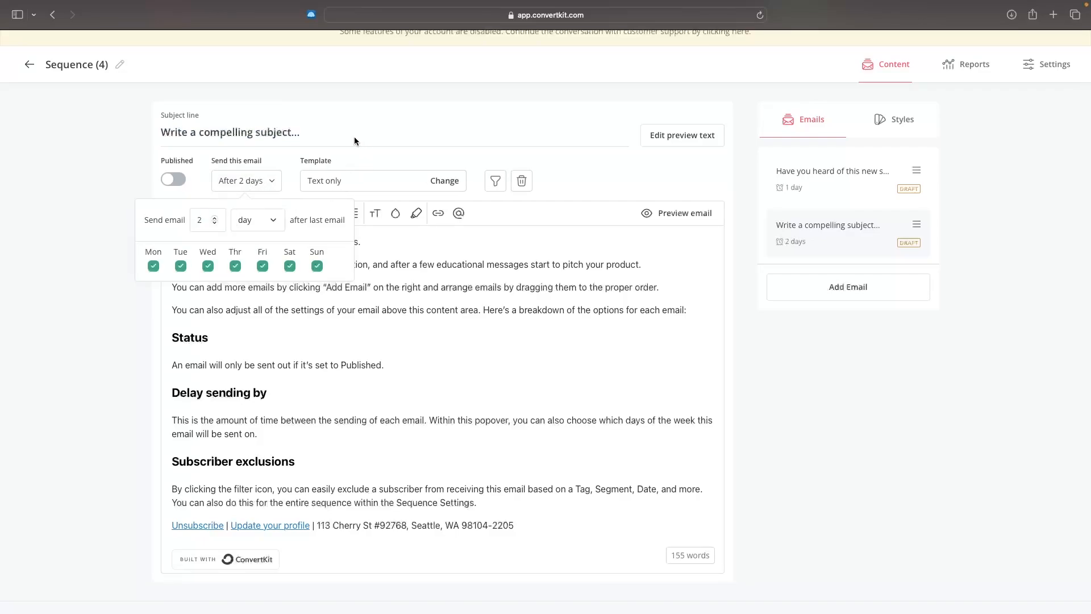
pyautogui.click(274, 189)
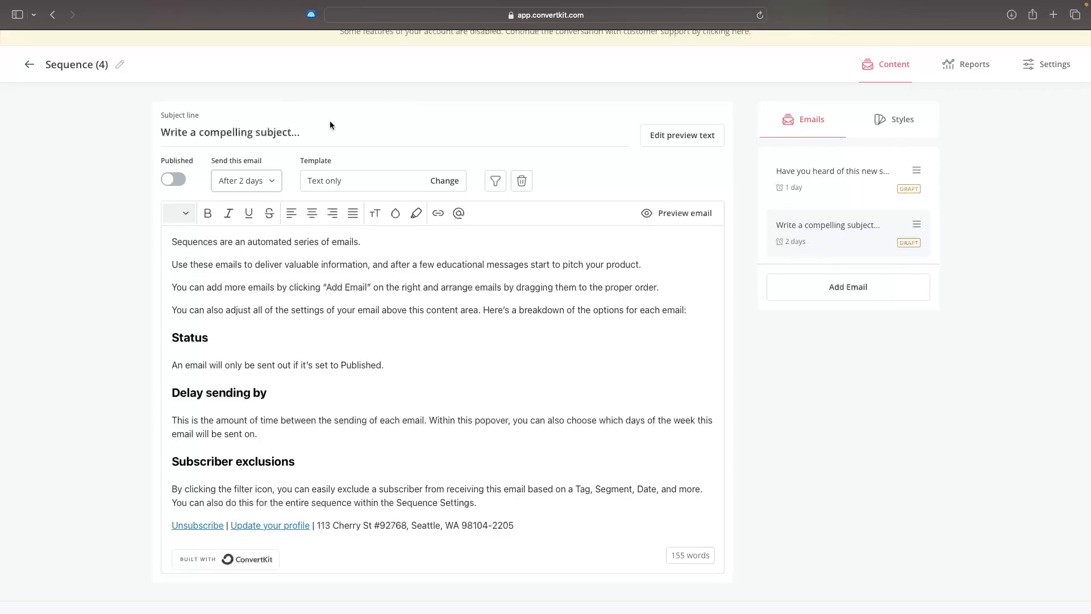
# Set the second email's subject line to "Have you seen this?" and delete its default body content above the unsubscribe footer.
pyautogui.moveTo(329, 125); pyautogui.dragTo(133, 140)
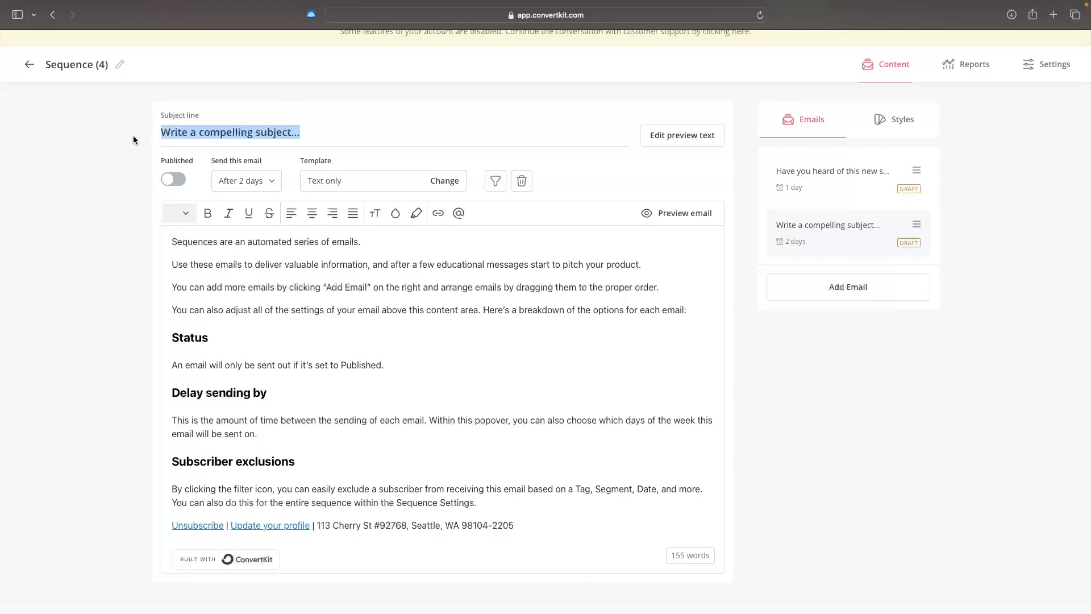
pyautogui.write('Have y')
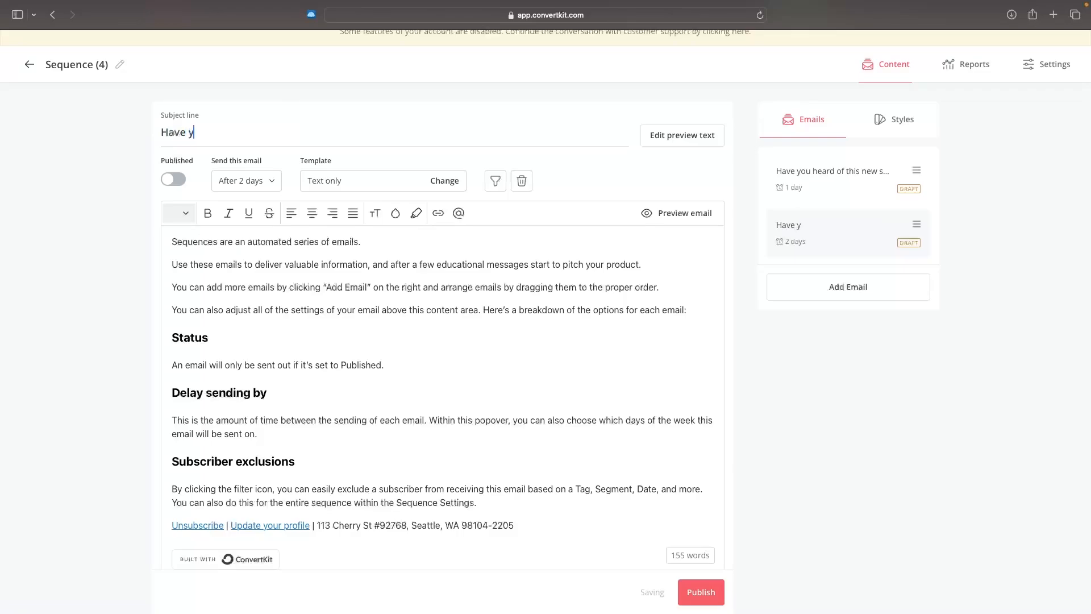
pyautogui.write('ou seen this?')
pyautogui.scroll(-2, 243, 326)
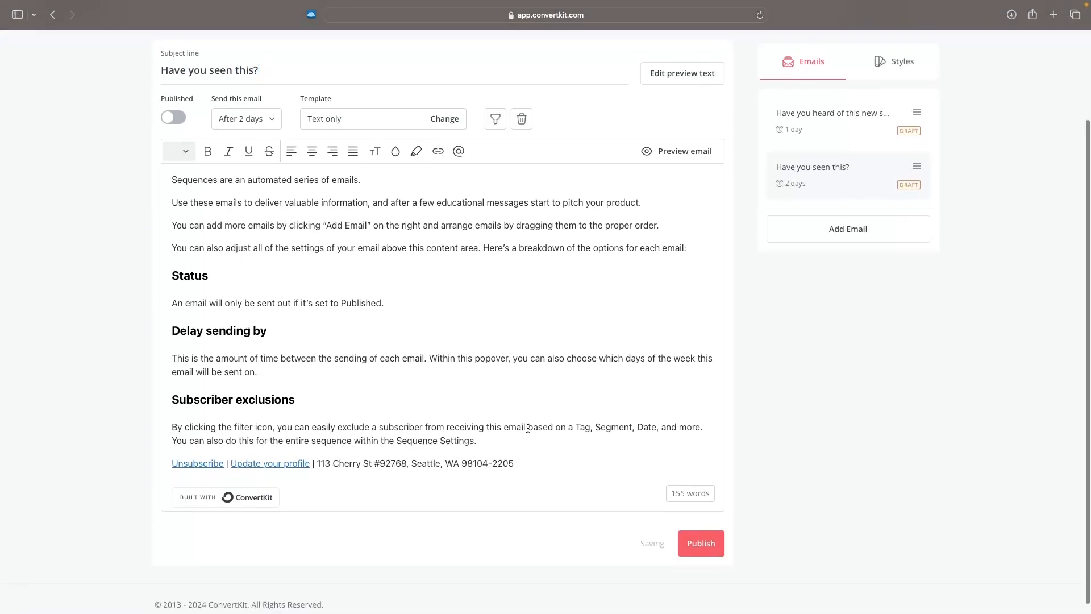
pyautogui.moveTo(479, 442); pyautogui.dragTo(108, 176)
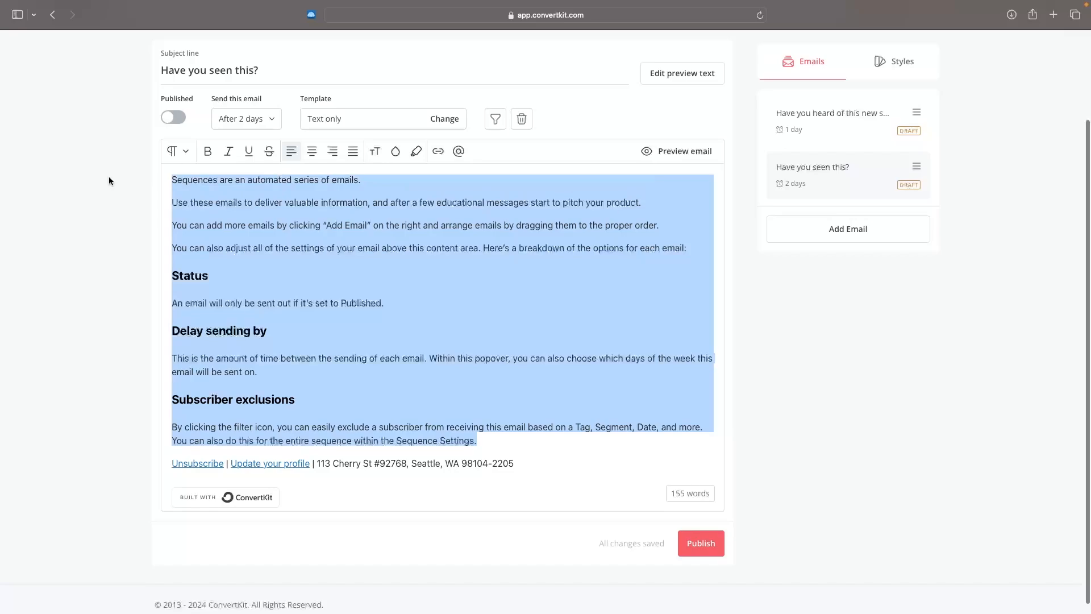
pyautogui.press('BackSpace')
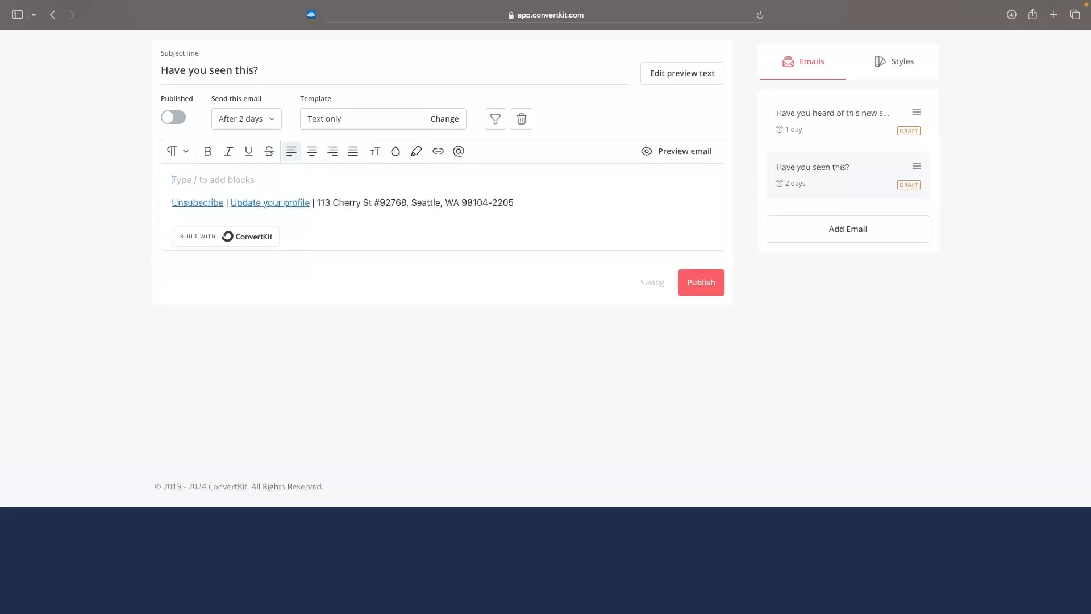
pyautogui.scroll(3, 232, 211)
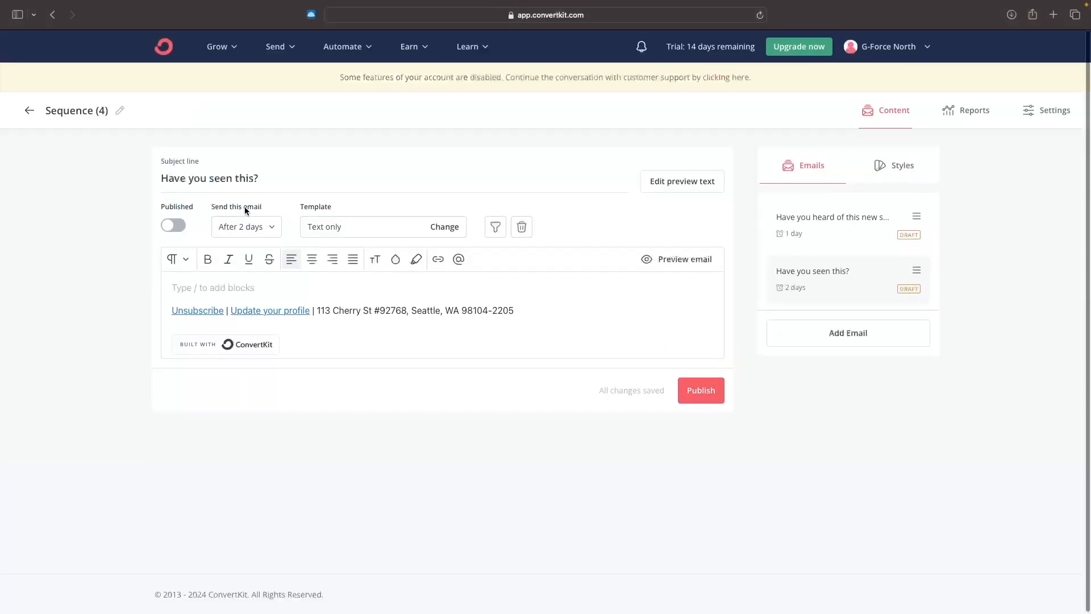
# Add a third email to the sequence and set it to send 3 days after the last email.
pyautogui.click(850, 332)
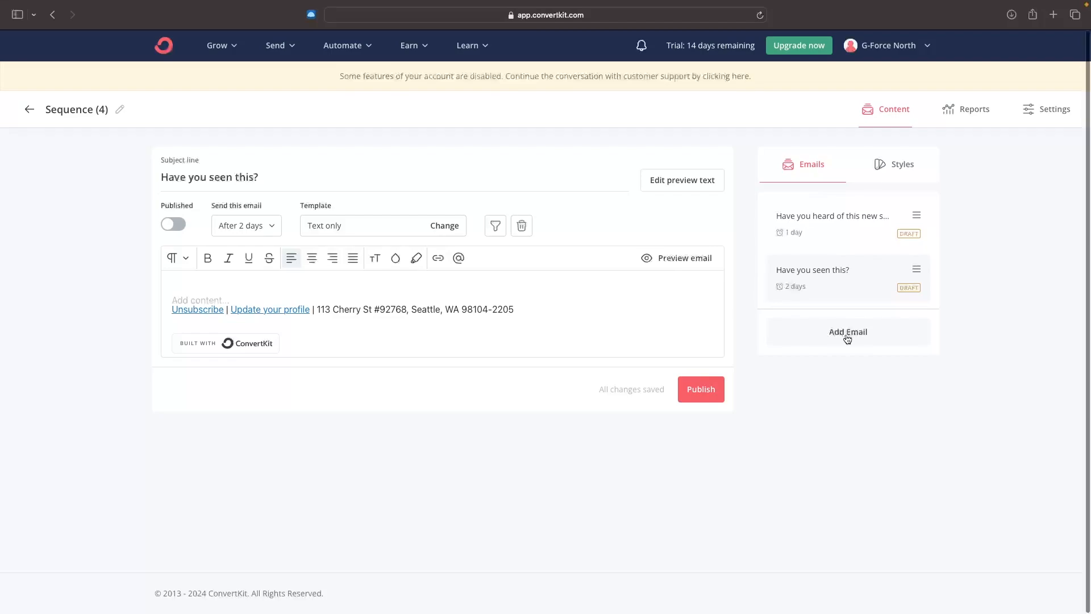
pyautogui.click(244, 226)
pyautogui.click(219, 265)
pyautogui.press('BackSpace')
pyautogui.write('3')
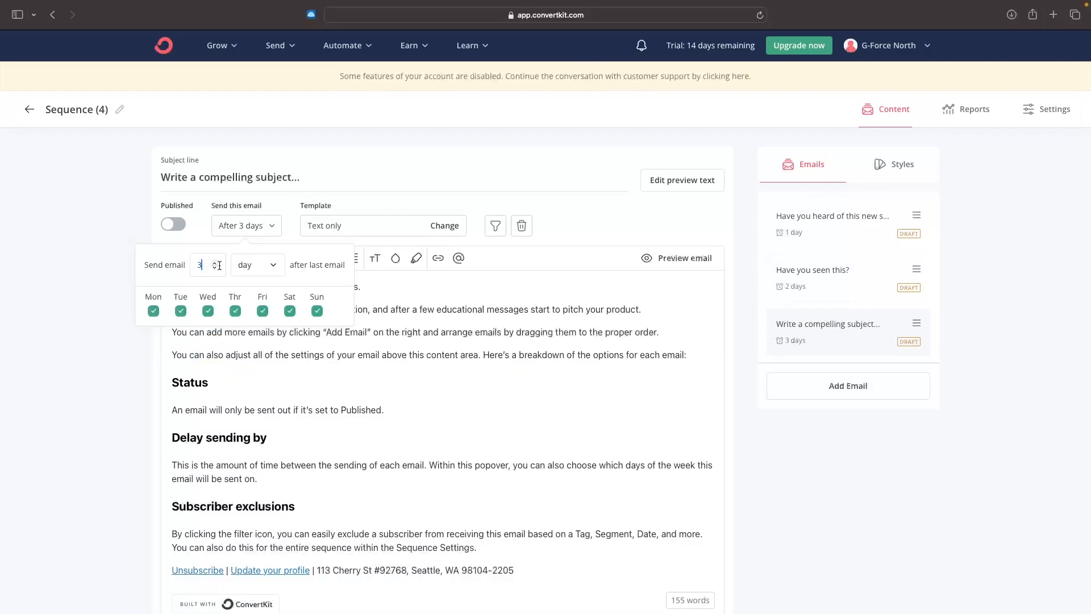
pyautogui.click(617, 237)
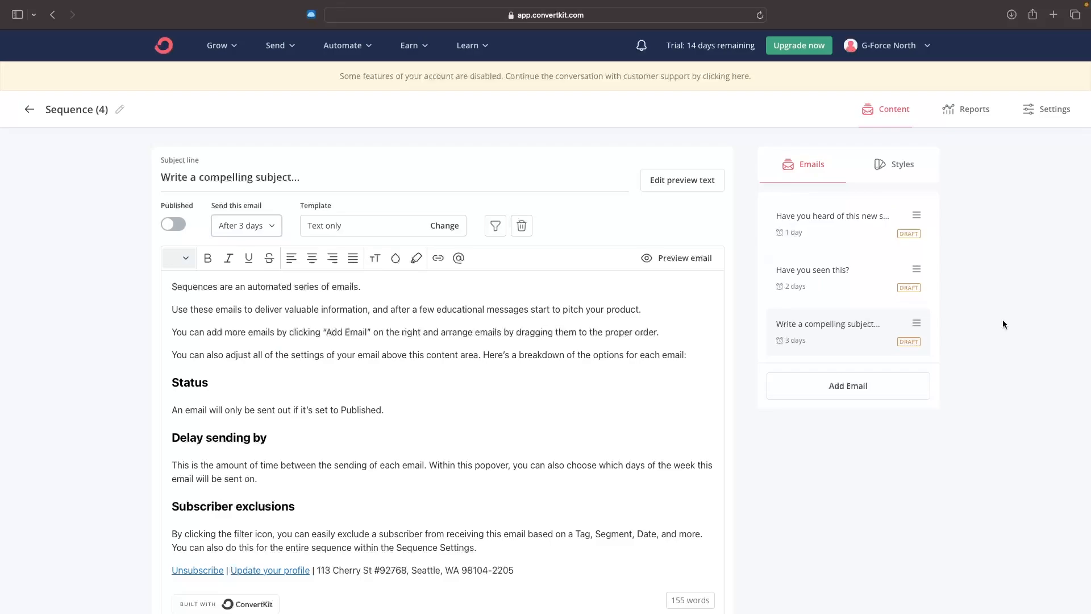
# Return to the list of sequences and delete the "Welcome new blog subscribers" sequence.
pyautogui.click(29, 109)
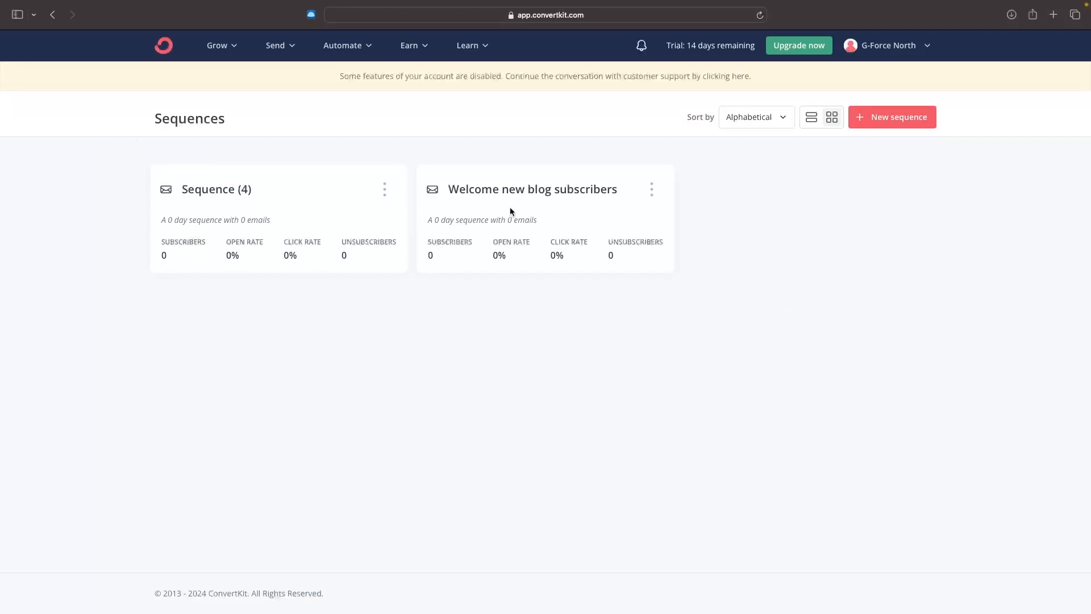
pyautogui.click(651, 191)
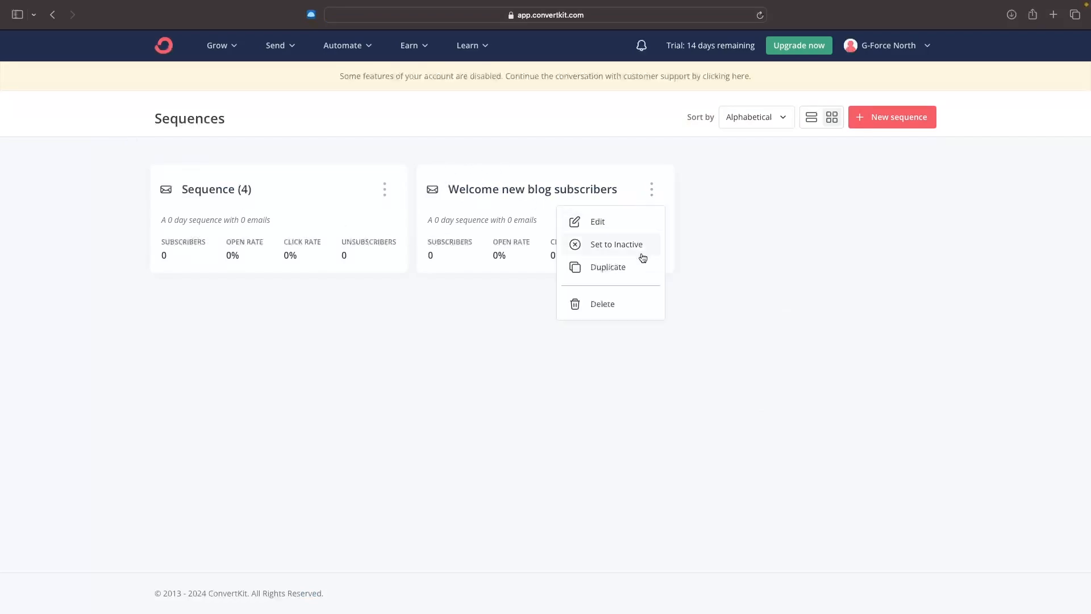
pyautogui.click(598, 301)
pyautogui.click(697, 391)
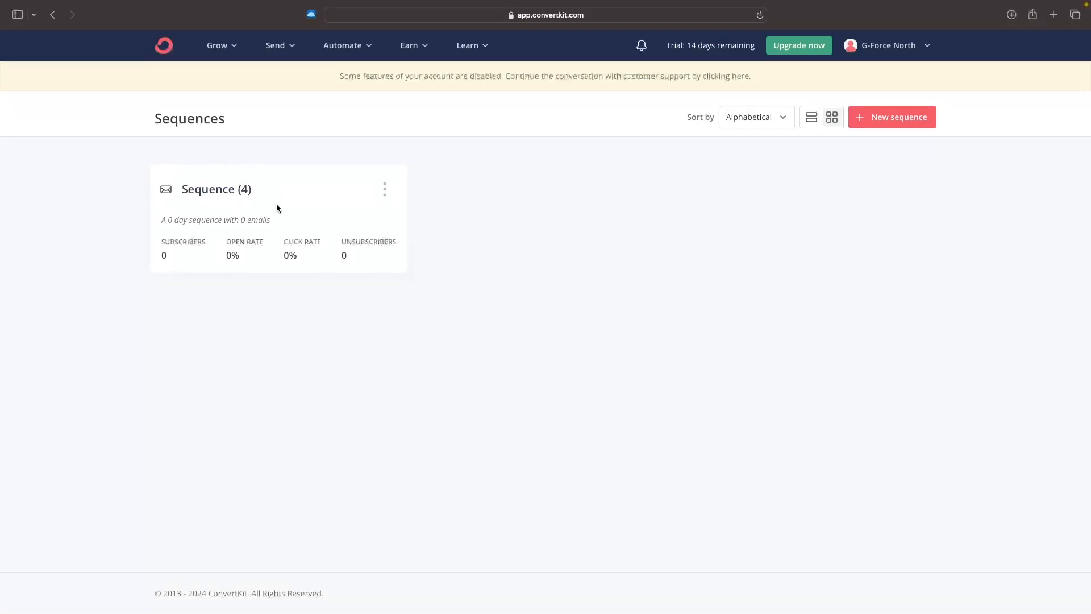
# Open Sequence (4) for editing and rename it "Software Email Sequence".
pyautogui.click(376, 194)
pyautogui.click(333, 219)
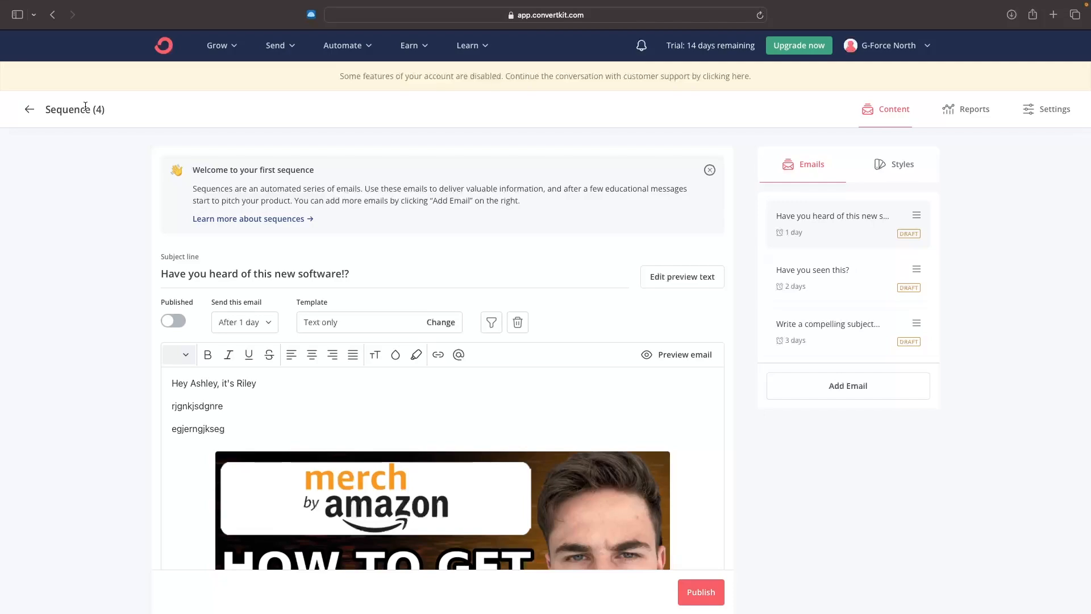
pyautogui.doubleClick(87, 108)
pyautogui.tripleClick(88, 108)
pyautogui.write('Software Email Sequence')
pyautogui.click(111, 205)
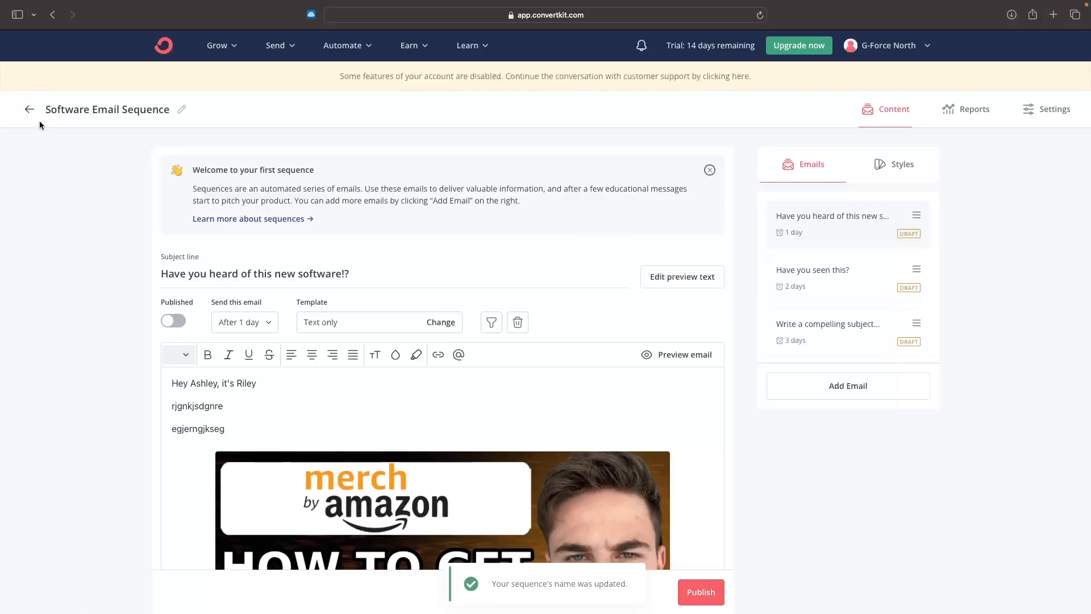
# Leave the sequence editor and go to the Broadcasts page.
pyautogui.click(29, 109)
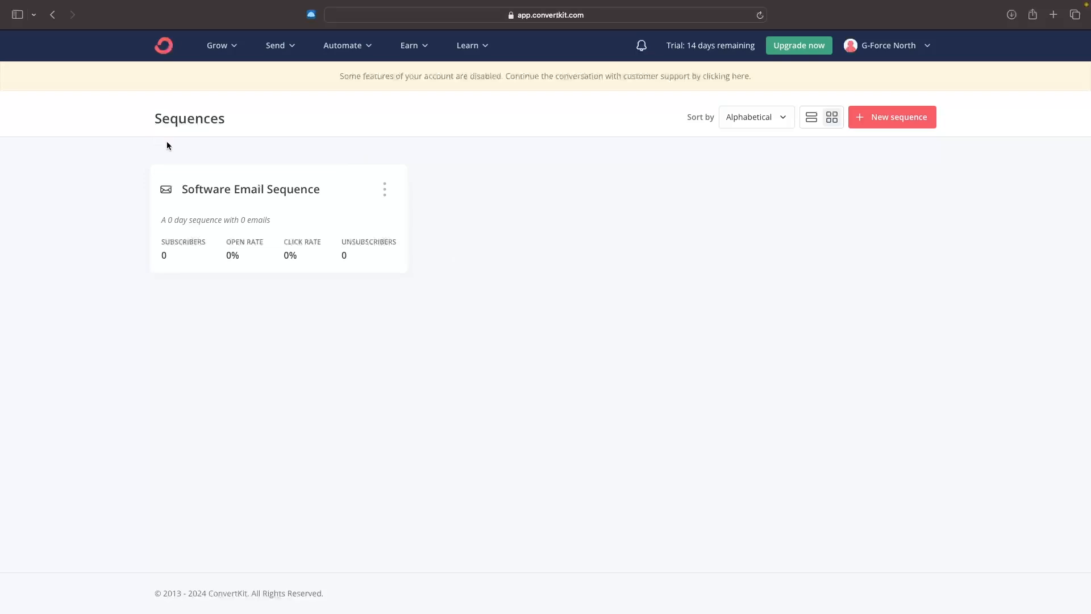
pyautogui.click(285, 45)
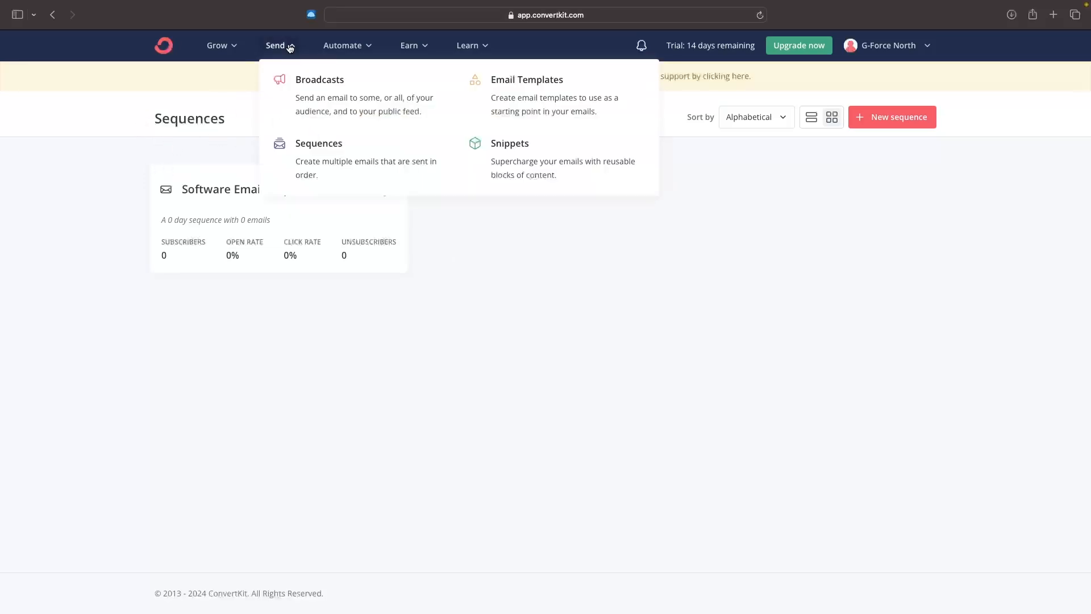
pyautogui.click(304, 83)
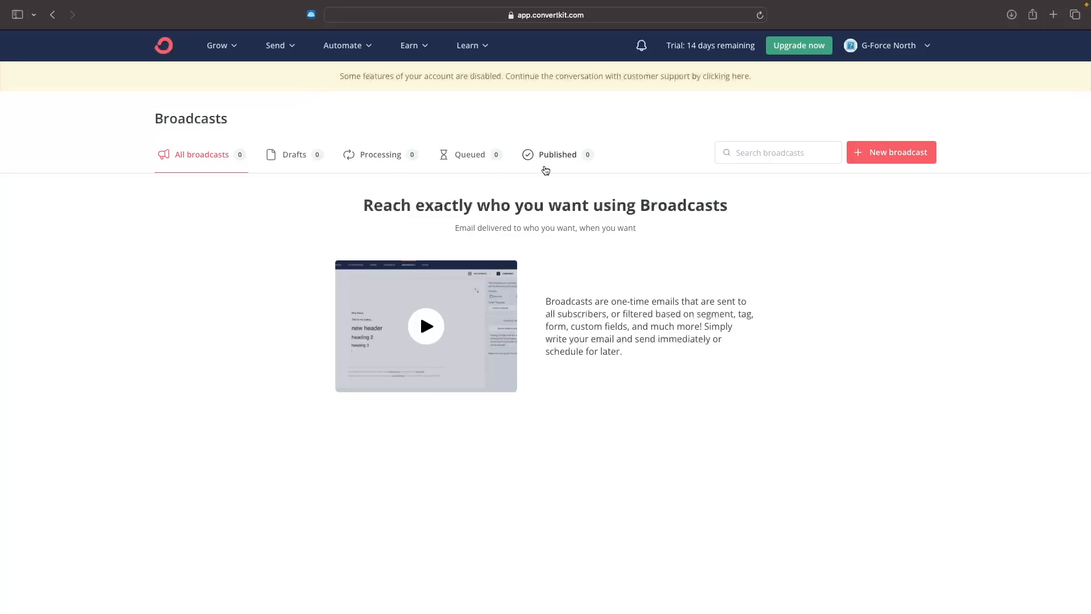
# Create a new broadcast based on the Story template from the starting points.
pyautogui.click(878, 156)
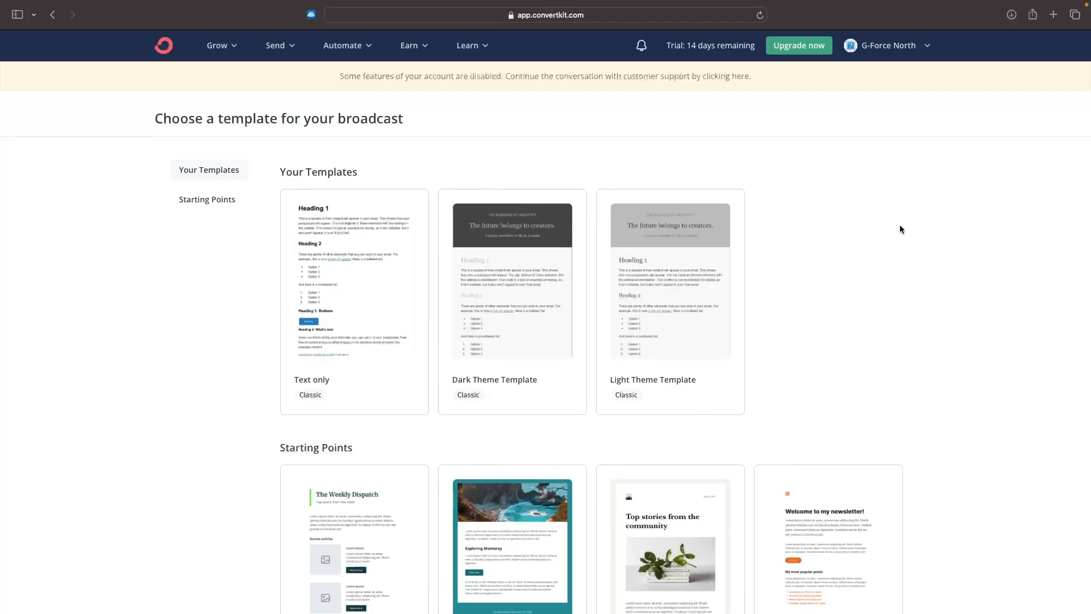
pyautogui.scroll(-3, 900, 229)
pyautogui.scroll(-10, 901, 229)
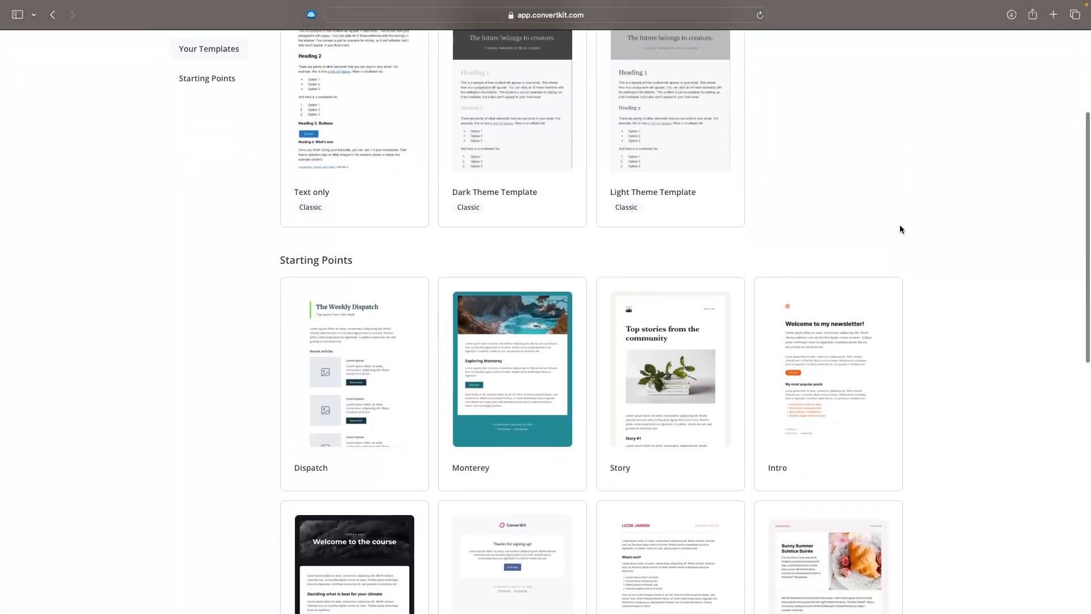
pyautogui.scroll(-1, 900, 228)
pyautogui.scroll(6, 901, 229)
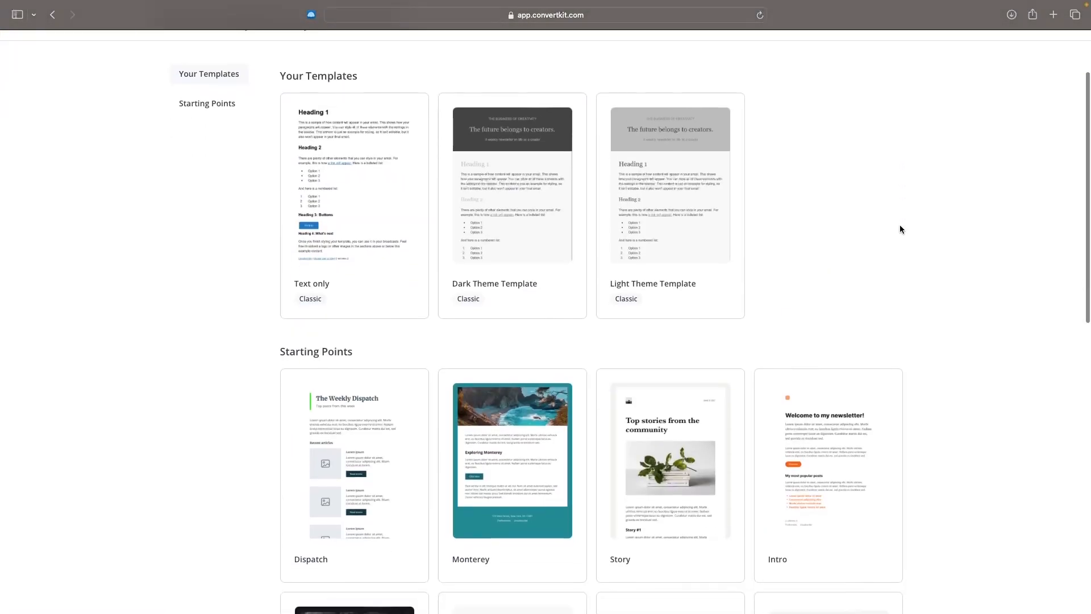
pyautogui.scroll(-2, 900, 229)
pyautogui.scroll(-5, 929, 253)
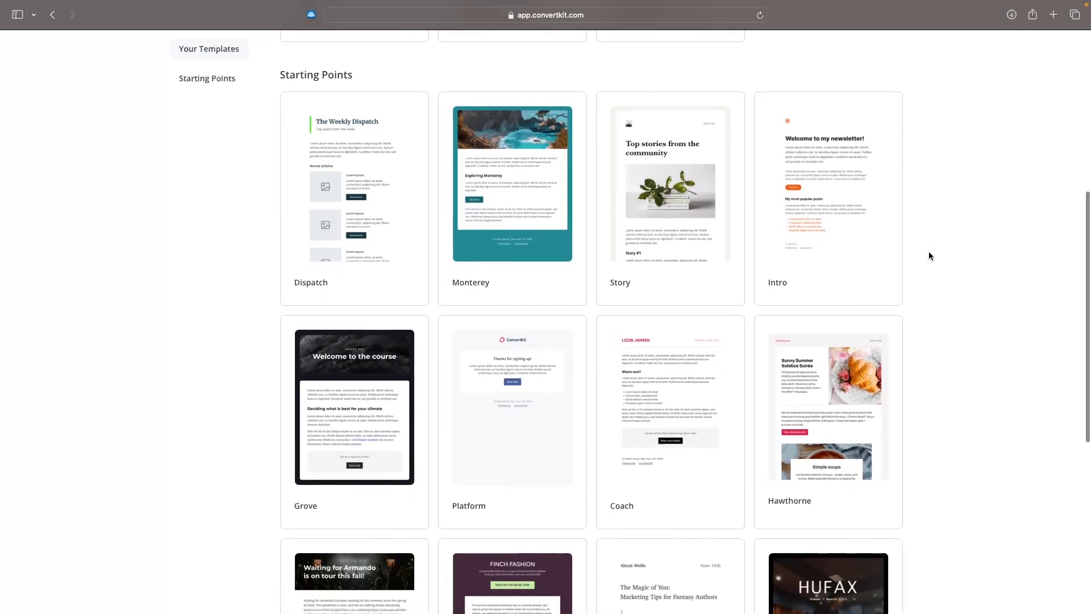
pyautogui.scroll(2, 929, 253)
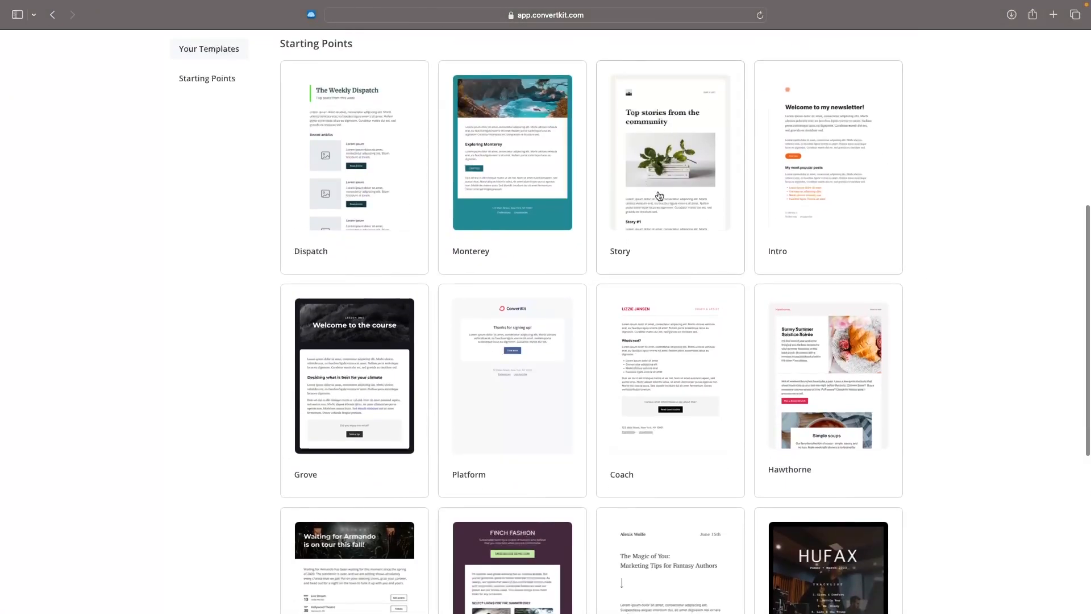
pyautogui.click(695, 183)
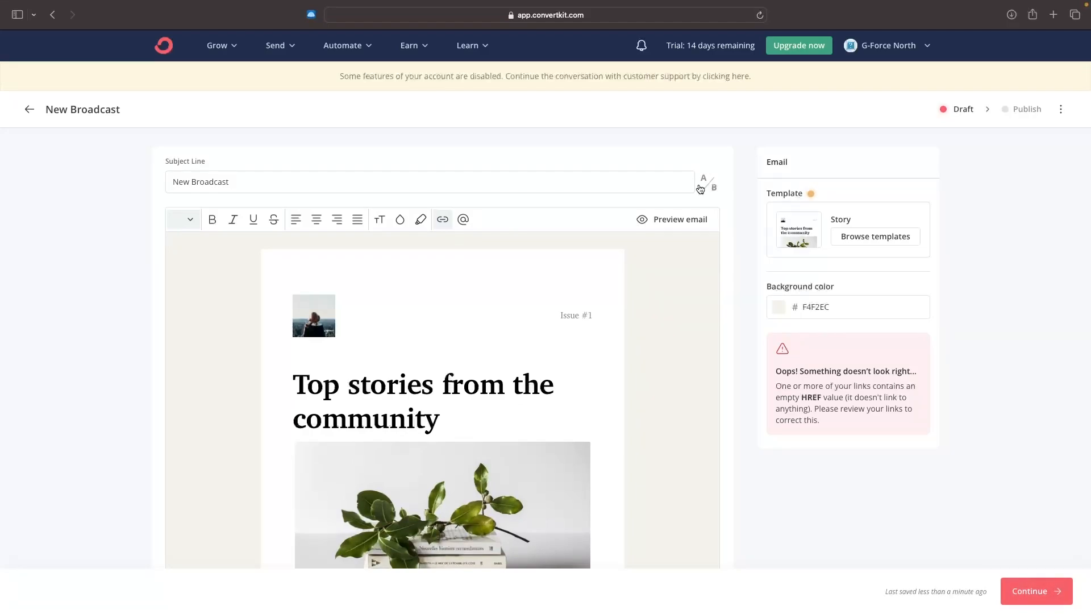
# Replace the broadcast's subject line with "My new software".
pyautogui.moveTo(238, 178); pyautogui.dragTo(193, 155)
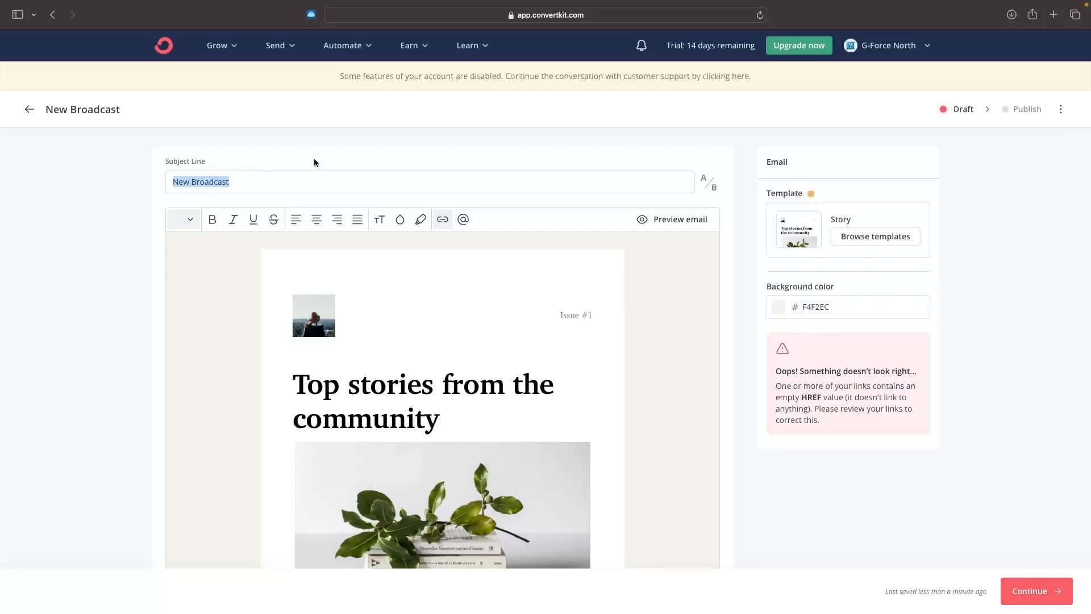
pyautogui.write('my ')
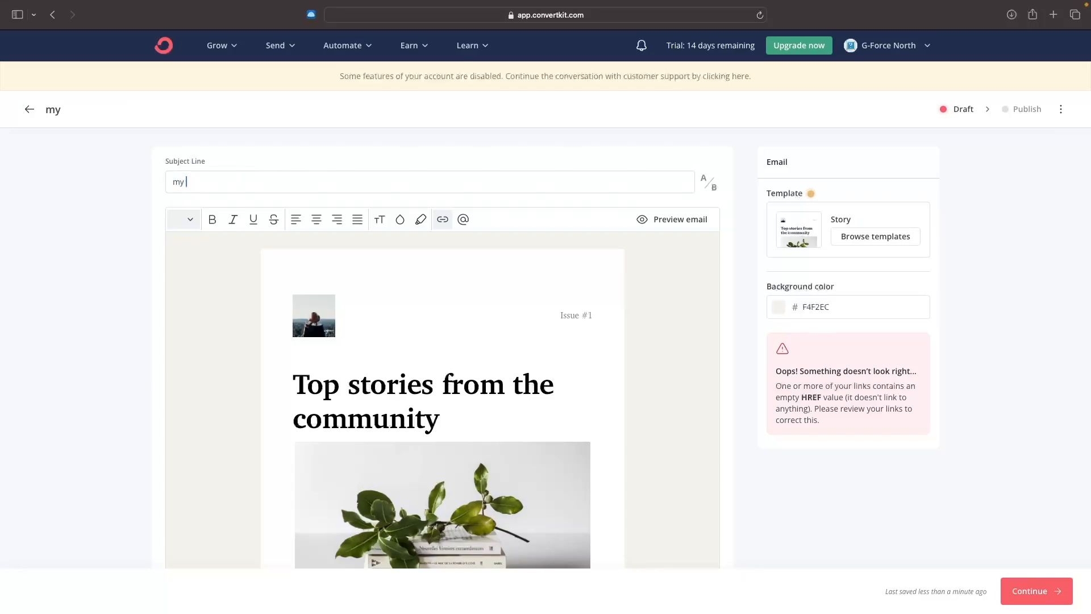
pyautogui.write('My new software')
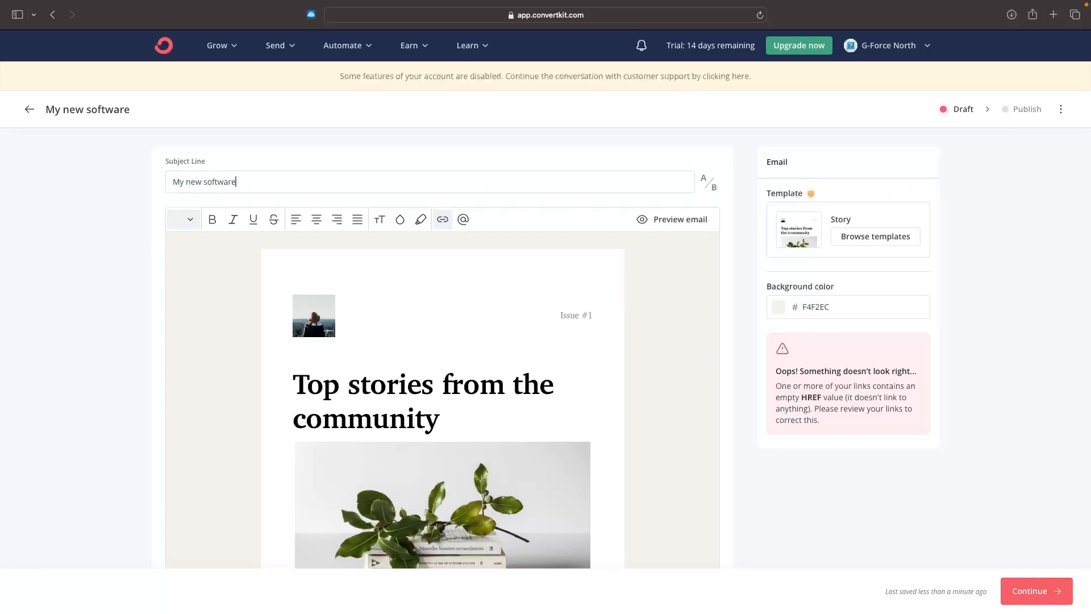
# Replace the email's main heading with "The G-Force Newsletter".
pyautogui.scroll(-2, 318, 273)
pyautogui.click(390, 344)
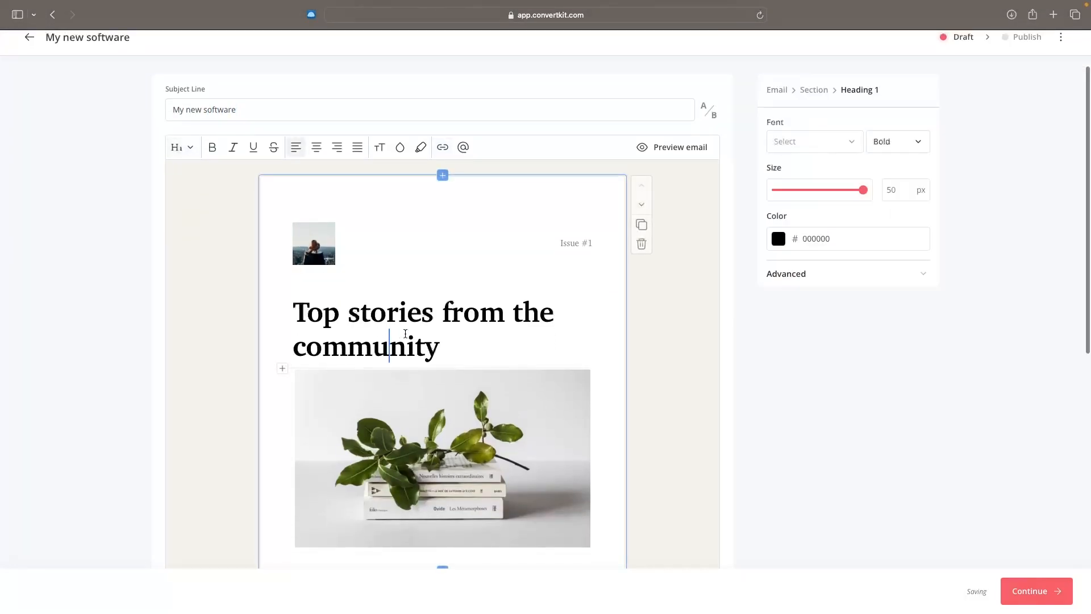
pyautogui.scroll(-2, 409, 336)
pyautogui.scroll(1, 420, 334)
pyautogui.moveTo(443, 298); pyautogui.dragTo(299, 263)
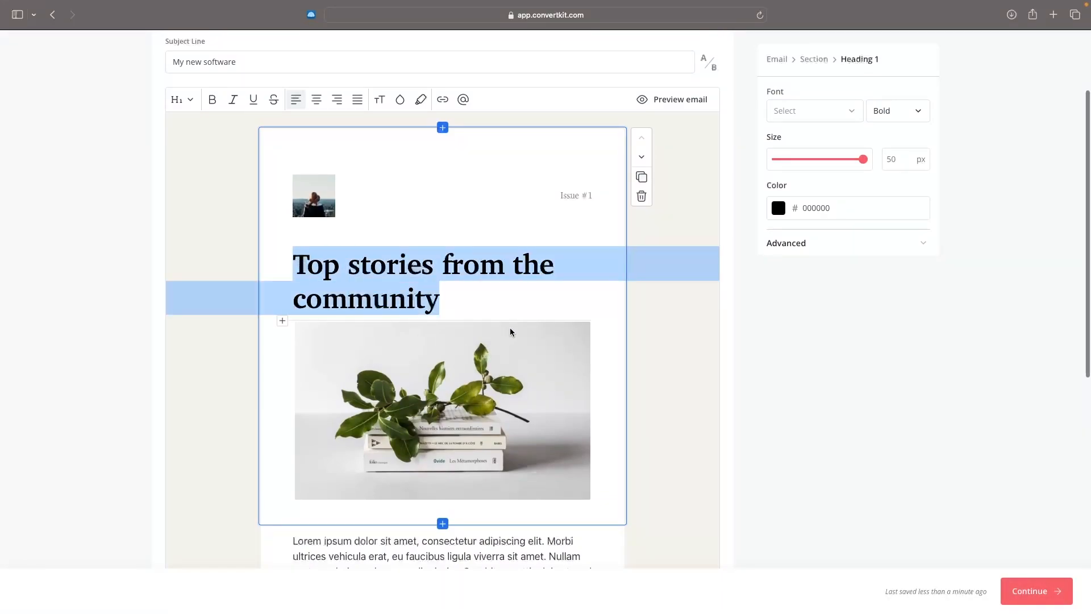
pyautogui.write('The')
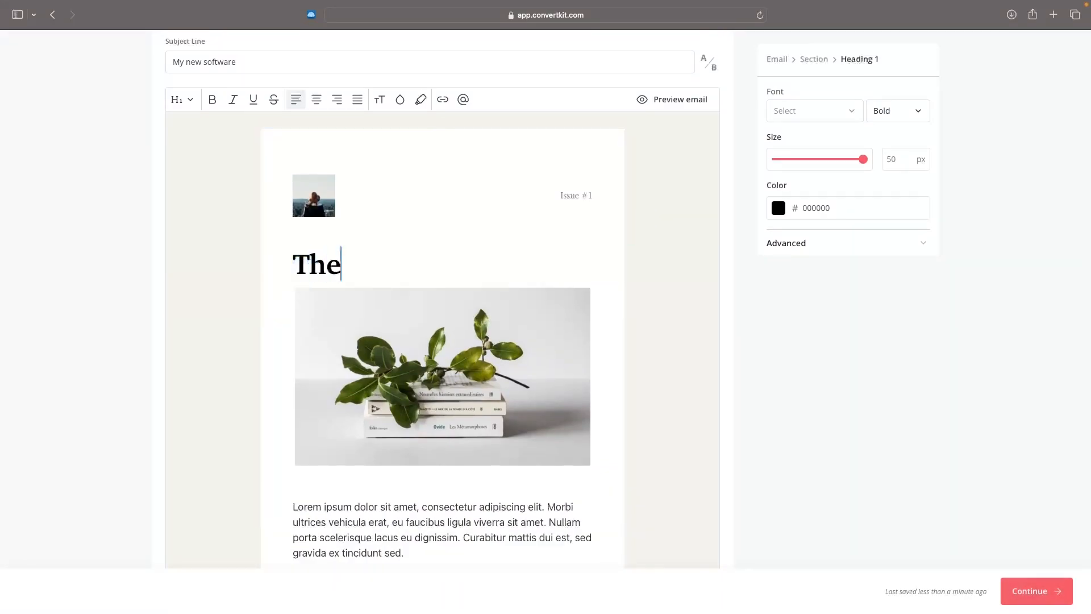
pyautogui.write(' G-Force ')
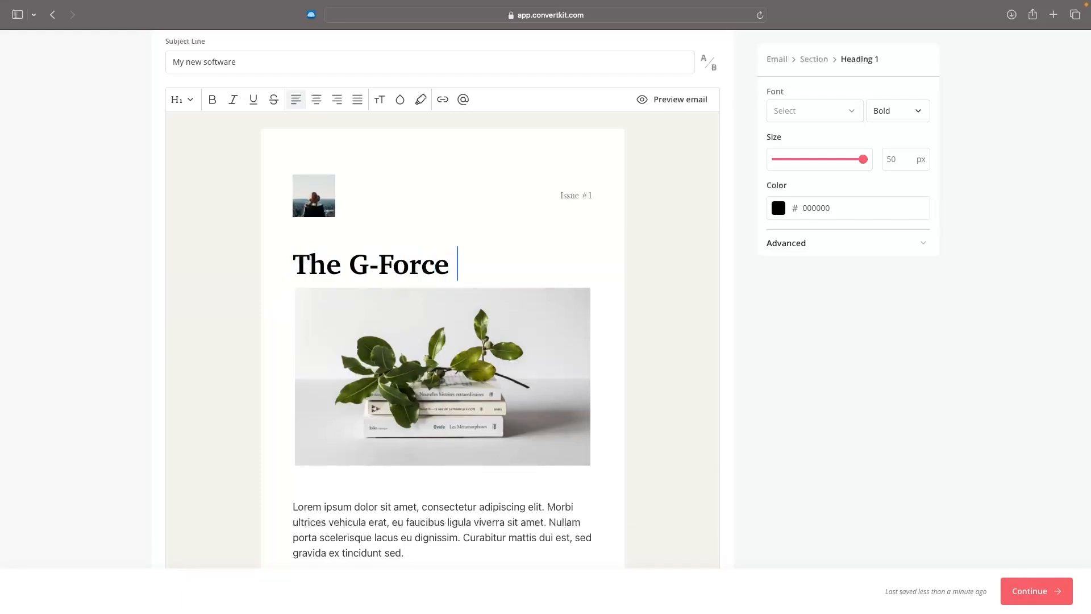
pyautogui.write('Newslatter')
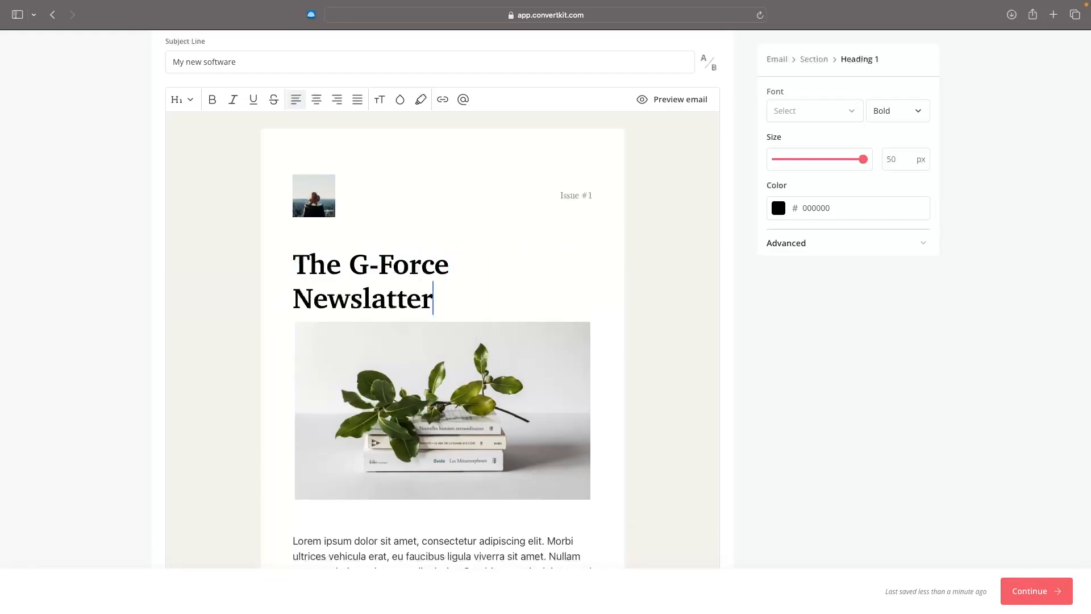
pyautogui.press('BackSpace')
pyautogui.press('BackSpace')
pyautogui.press('BackSpace')
pyautogui.press('BackSpace')
pyautogui.press('BackSpace')
pyautogui.write('etter')
# Format the main heading at 38 px in red (FF0000) with the Arial Black font.
pyautogui.scroll(2, 896, 250)
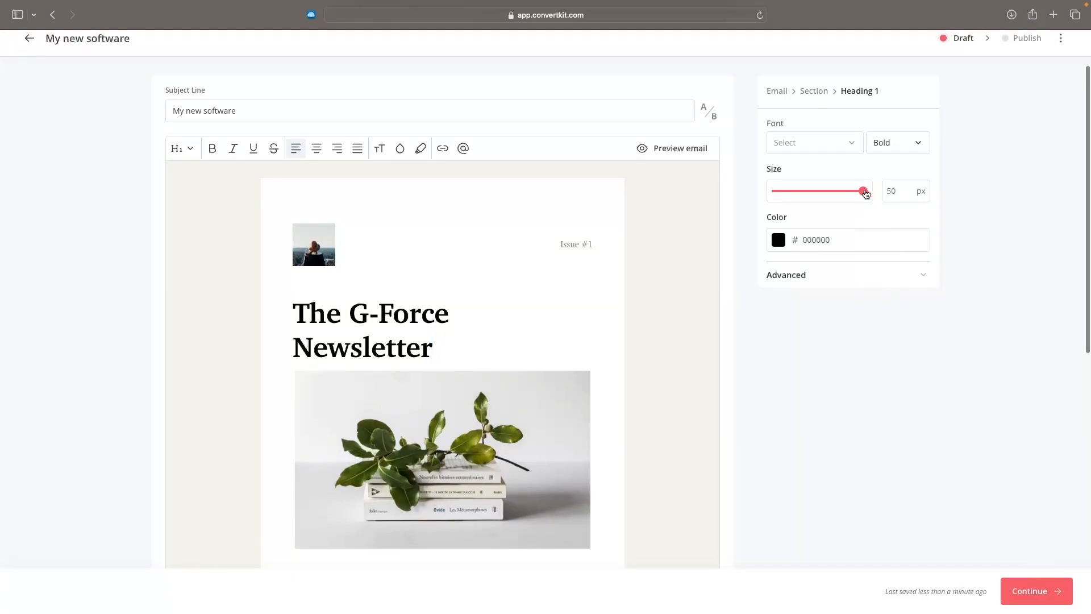
pyautogui.moveTo(865, 194); pyautogui.dragTo(839, 195)
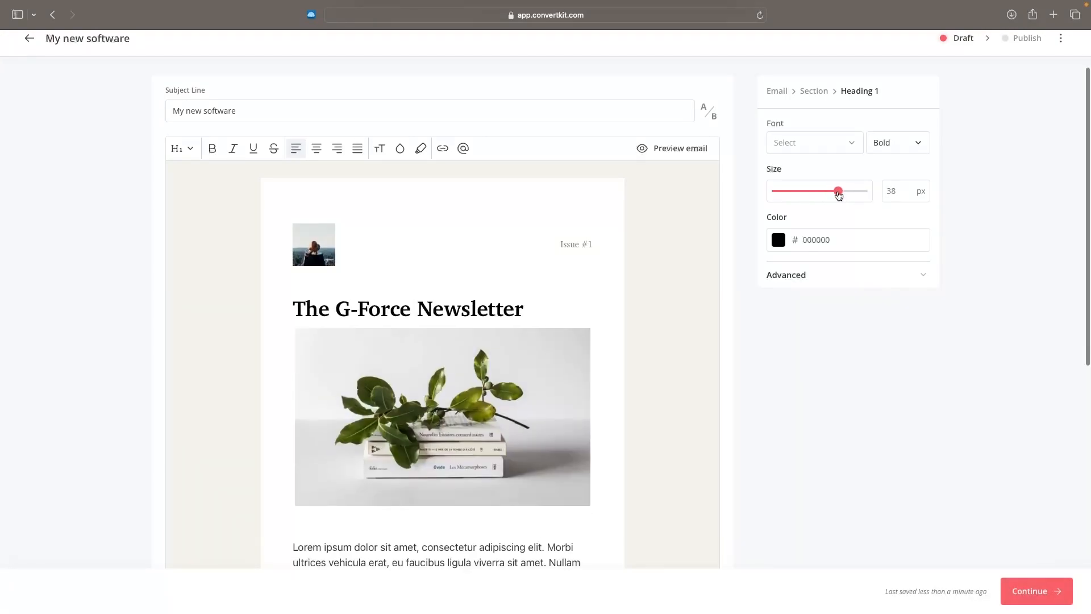
pyautogui.click(782, 241)
pyautogui.moveTo(819, 285); pyautogui.dragTo(860, 254)
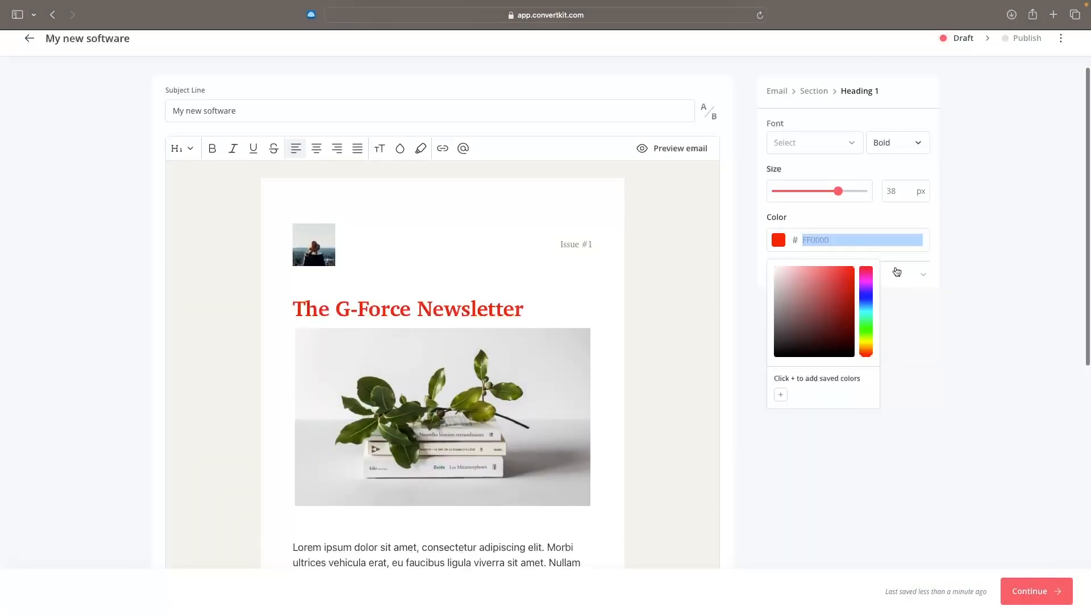
pyautogui.click(934, 284)
pyautogui.click(844, 146)
pyautogui.click(814, 214)
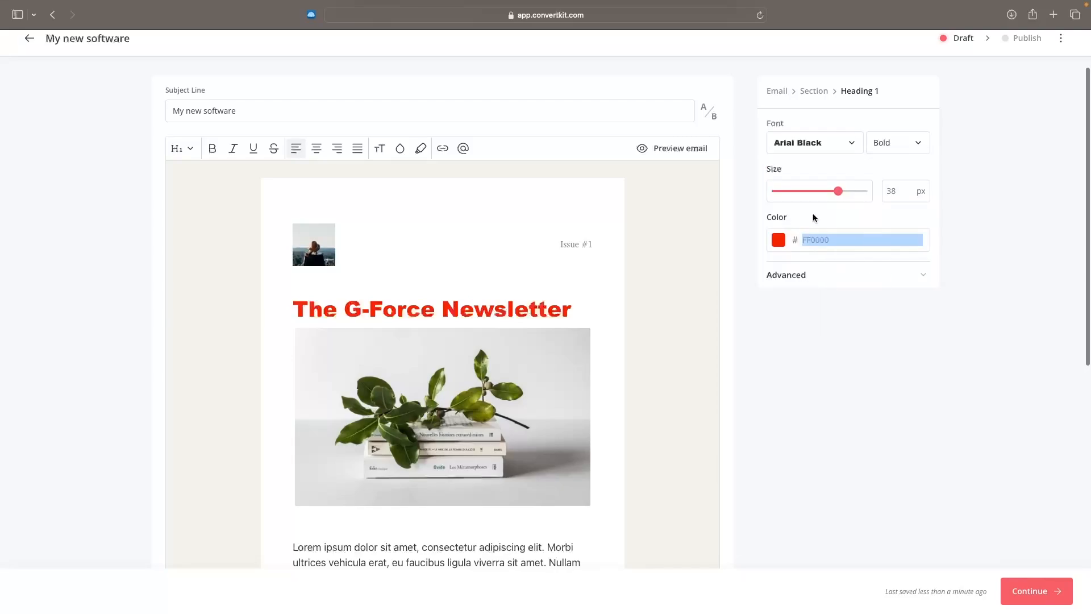
# Replace the plant image below the heading with the recently uploaded Merch by Amazon tutorial thumbnail.
pyautogui.scroll(-3, 756, 298)
pyautogui.click(454, 295)
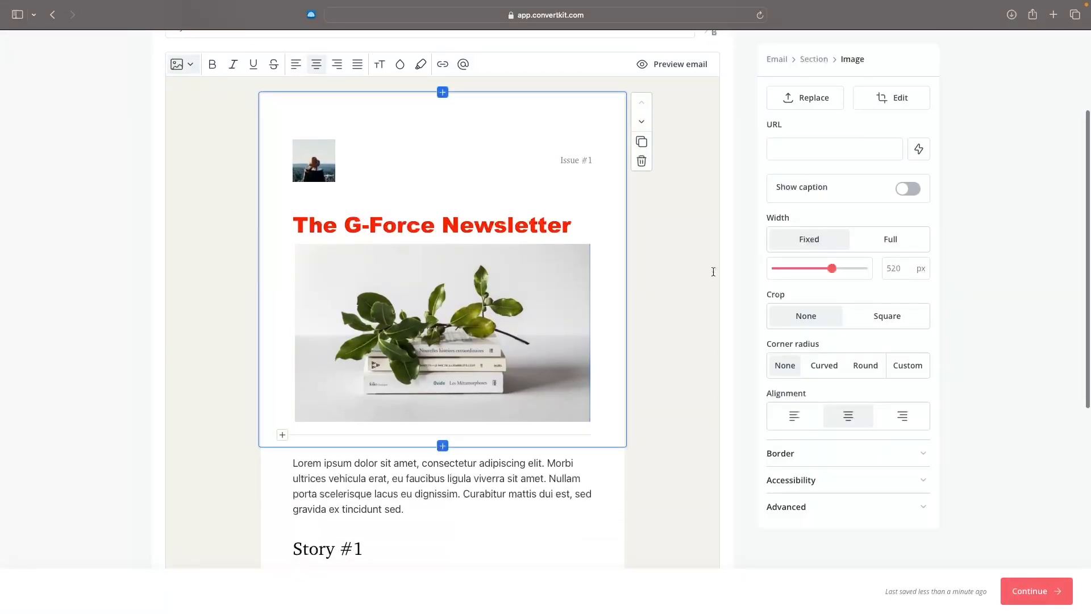
pyautogui.click(807, 105)
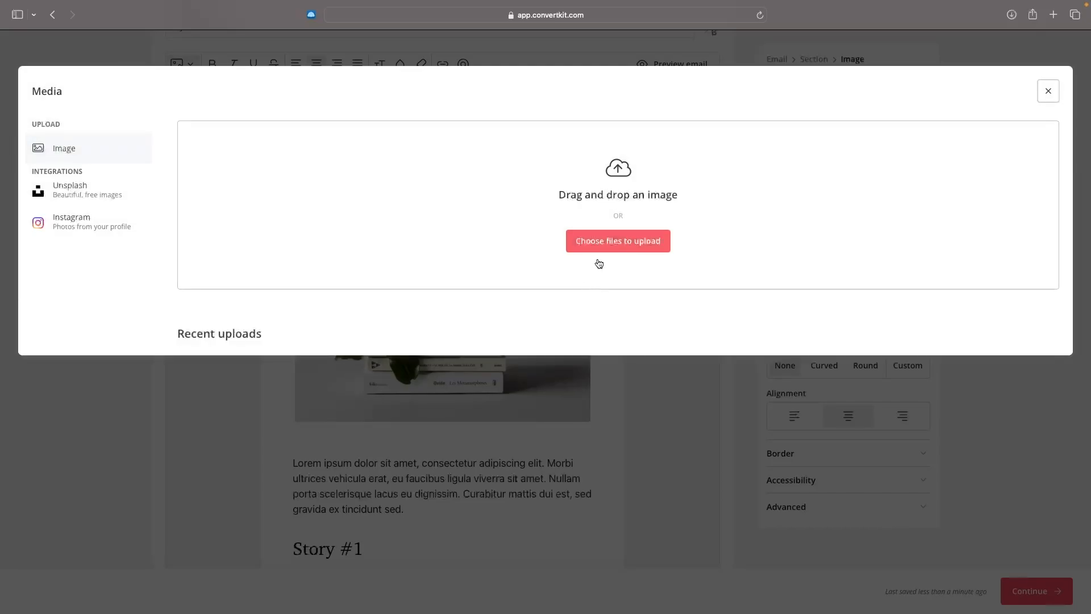
pyautogui.click(317, 395)
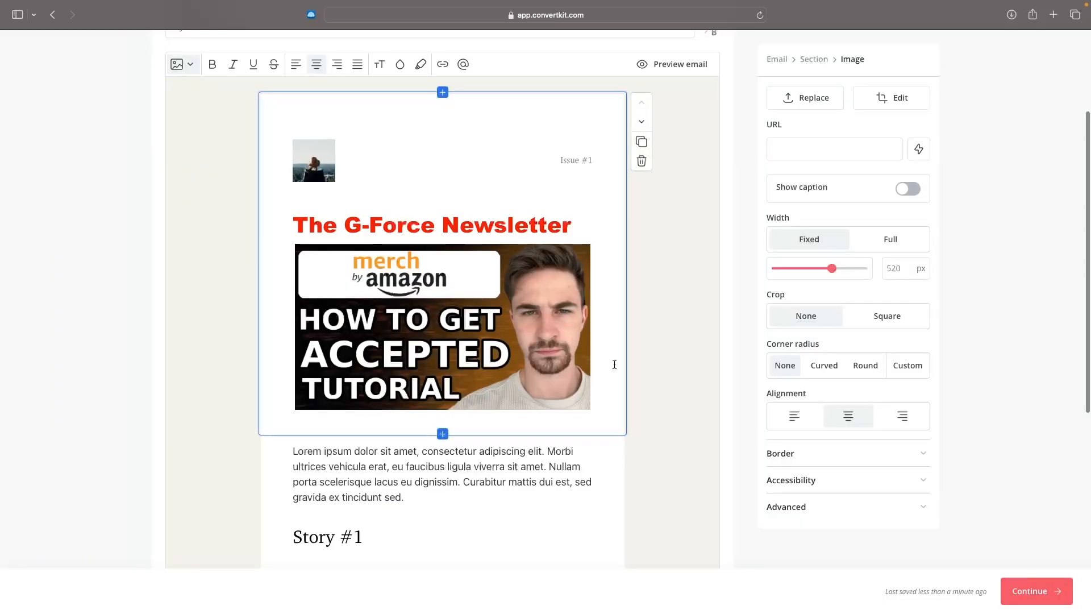
# Replace the introductory Lorem ipsum paragraph below the image with the placeholder text "glrhgjkberg".
pyautogui.scroll(-4, 614, 364)
pyautogui.click(404, 325)
pyautogui.moveTo(404, 325); pyautogui.dragTo(280, 281)
pyautogui.scroll(3, 278, 281)
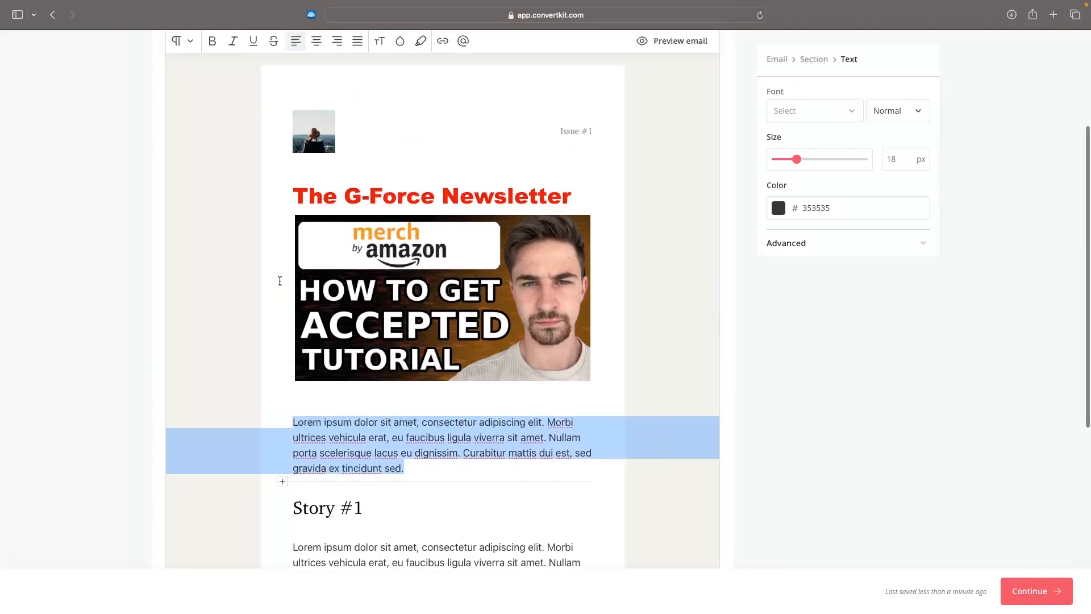
pyautogui.write('glrhgjkberg')
# Insert a button below the "Story #1" heading, label it "Buy now" and activate its URL field.
pyautogui.scroll(-3, 418, 331)
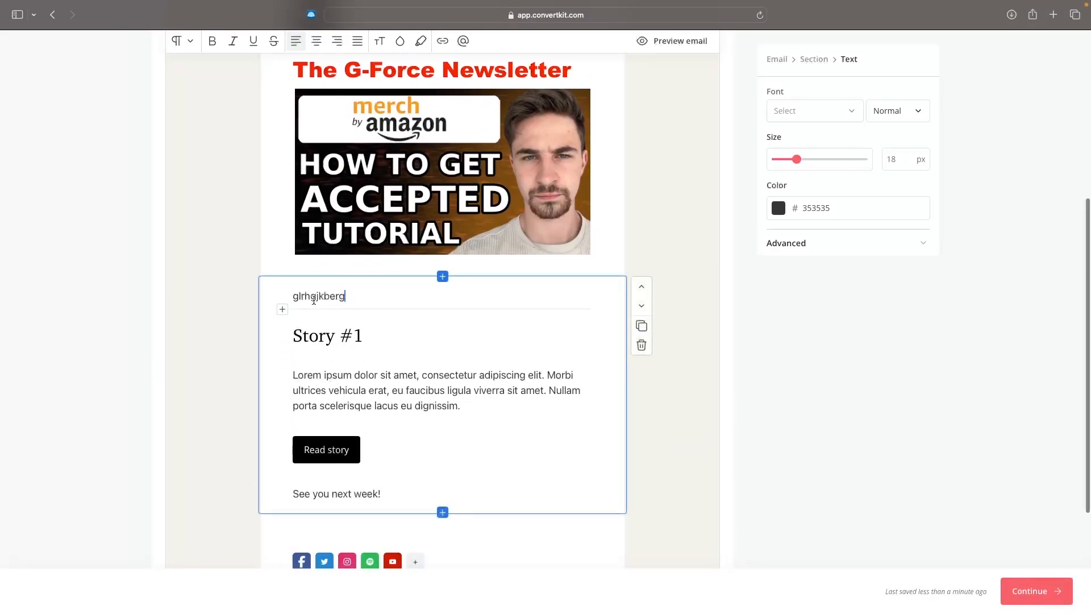
pyautogui.click(348, 336)
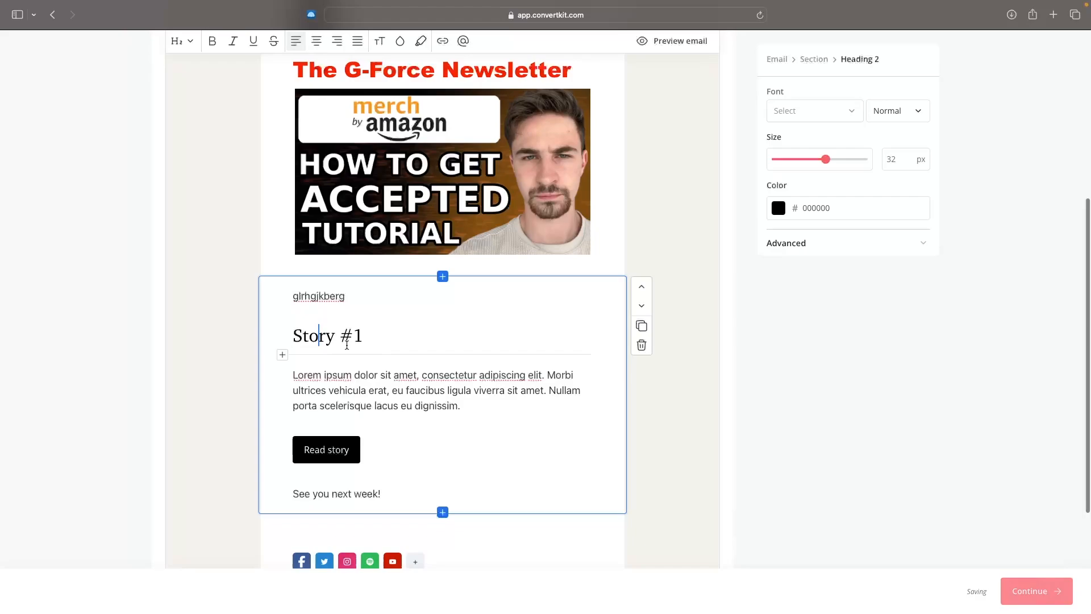
pyautogui.click(370, 373)
pyautogui.click(353, 350)
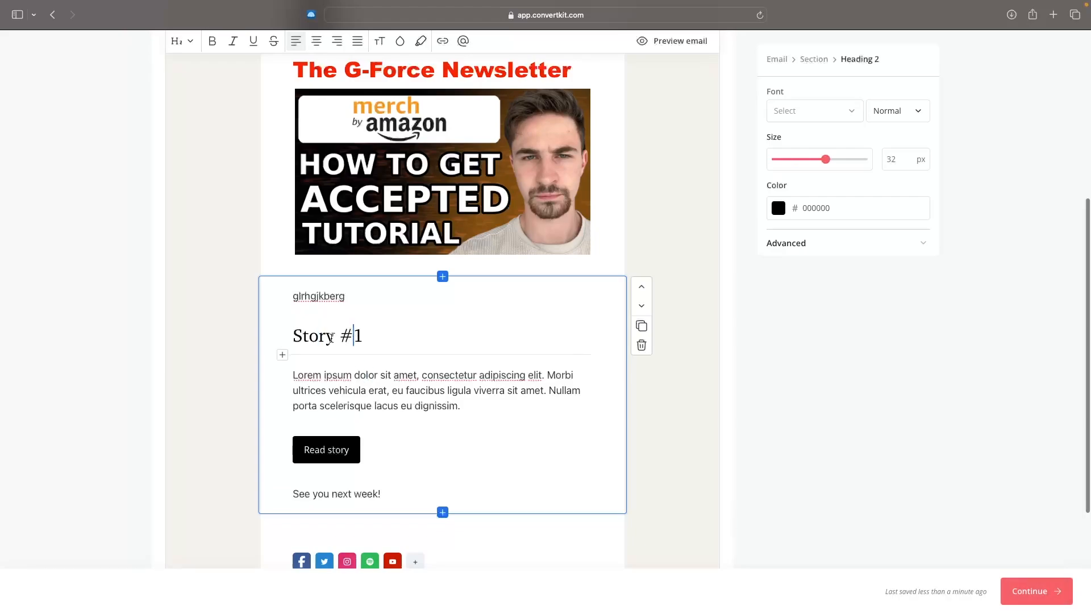
pyautogui.click(282, 355)
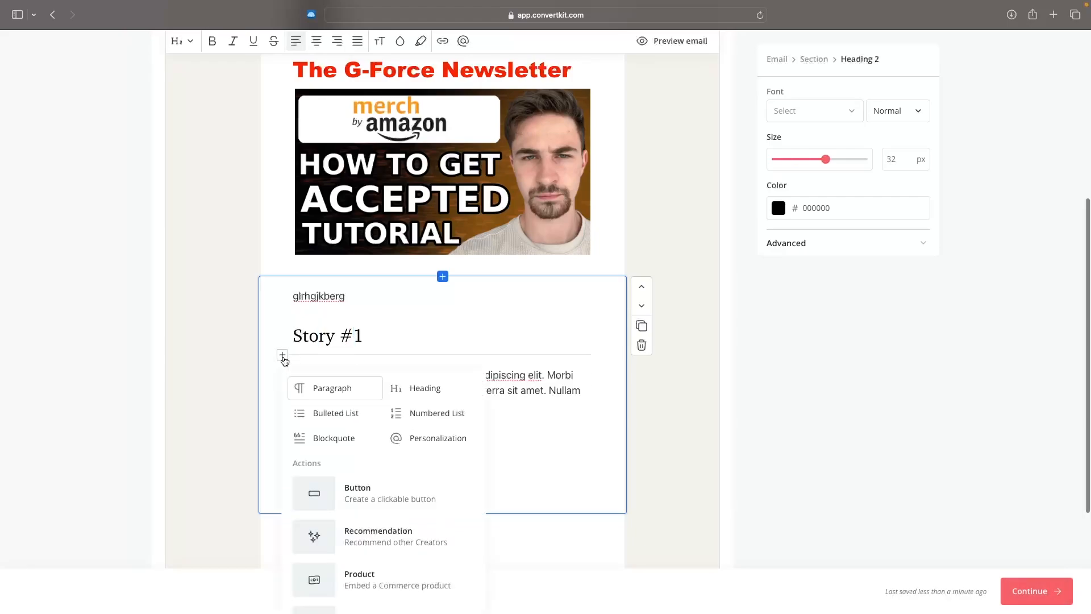
pyautogui.scroll(-3, 359, 448)
pyautogui.scroll(-3, 360, 450)
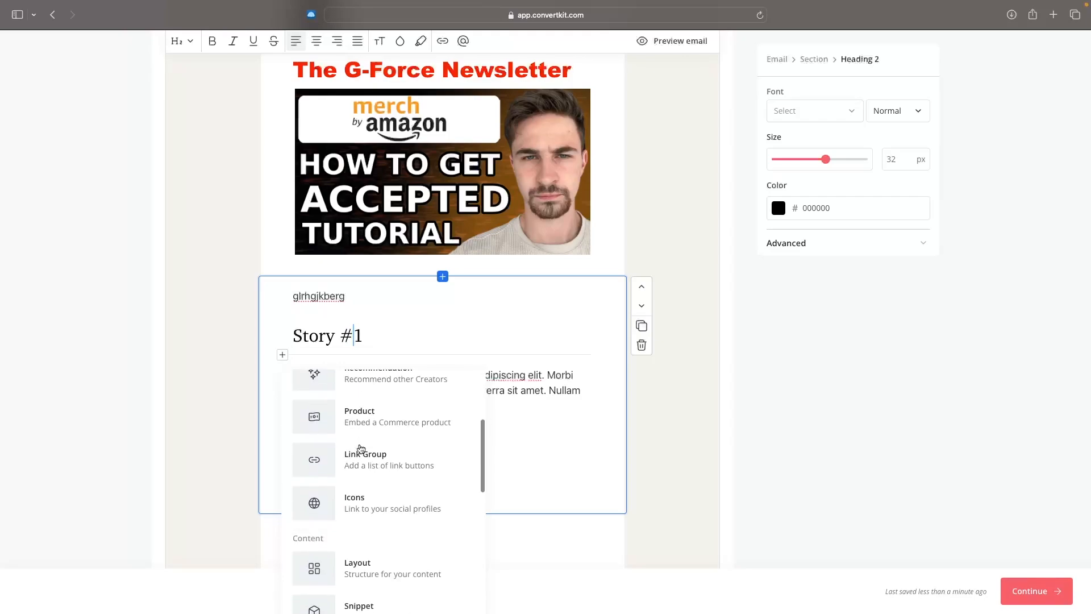
pyautogui.scroll(5, 361, 450)
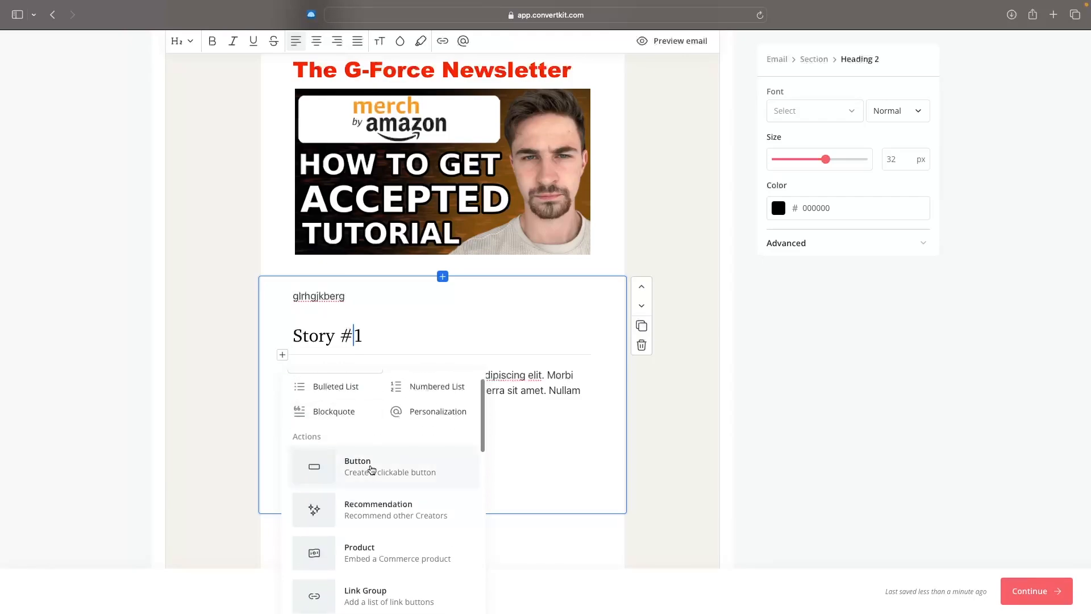
pyautogui.click(366, 463)
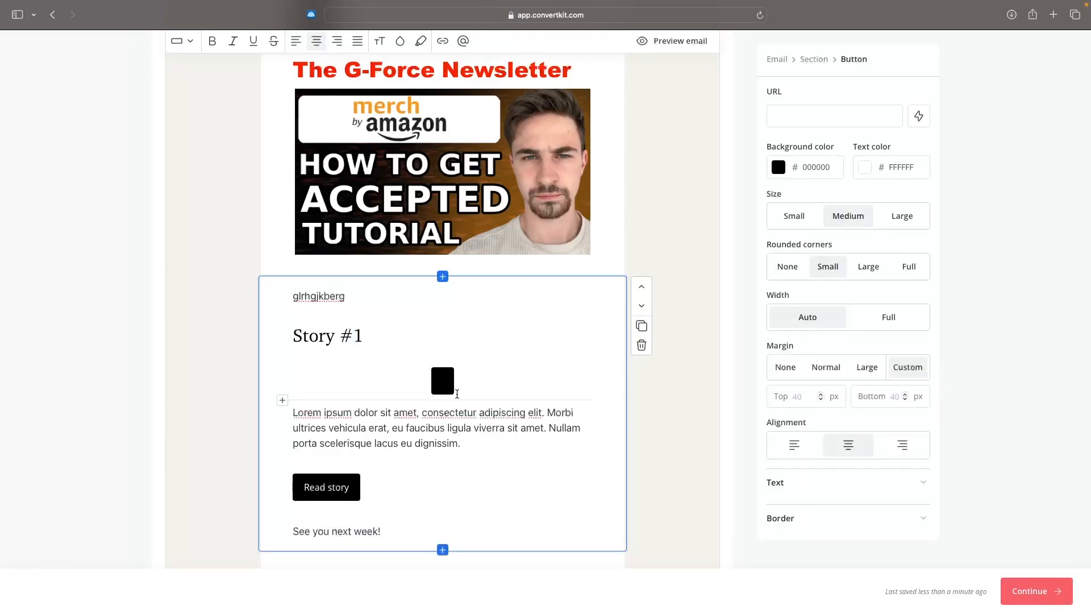
pyautogui.write('Buy now')
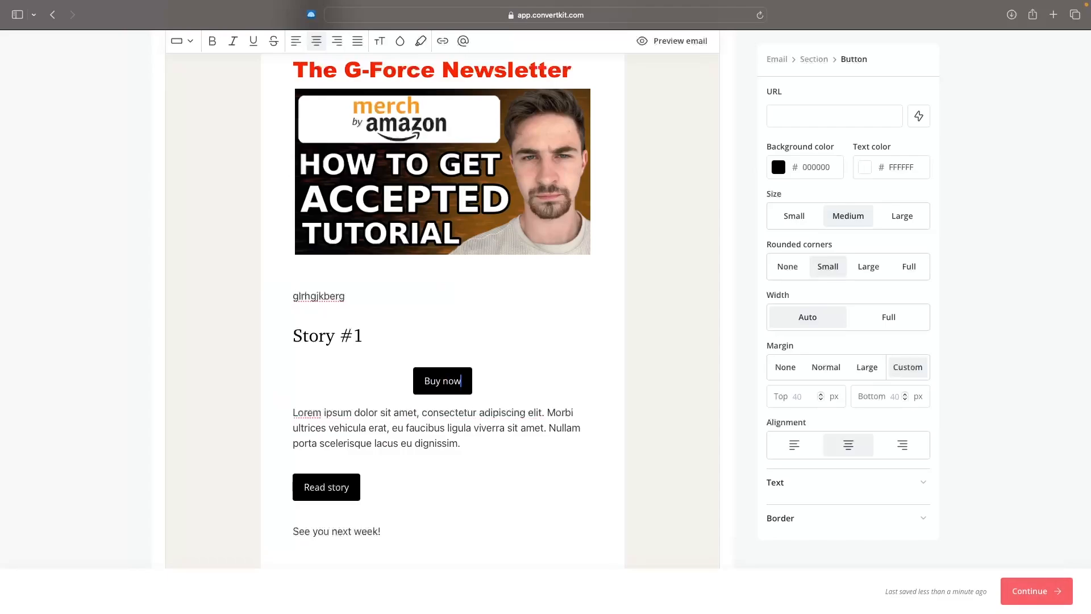
pyautogui.click(805, 112)
# Review the finished email, continue to the publishing stage and enable sending the broadcast as an email.
pyautogui.scroll(5, 912, 263)
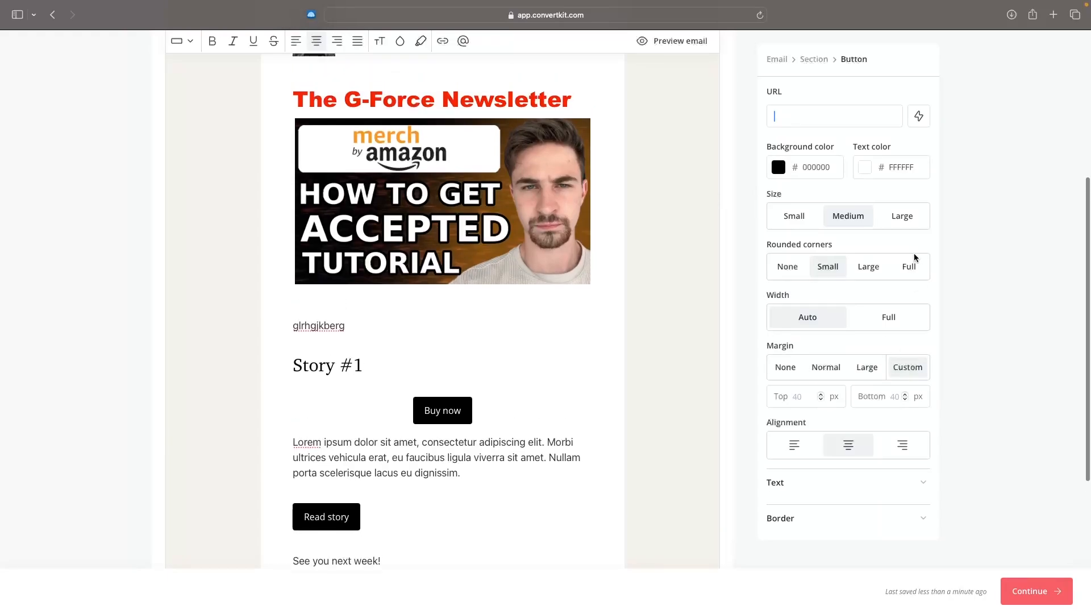
pyautogui.scroll(2, 898, 410)
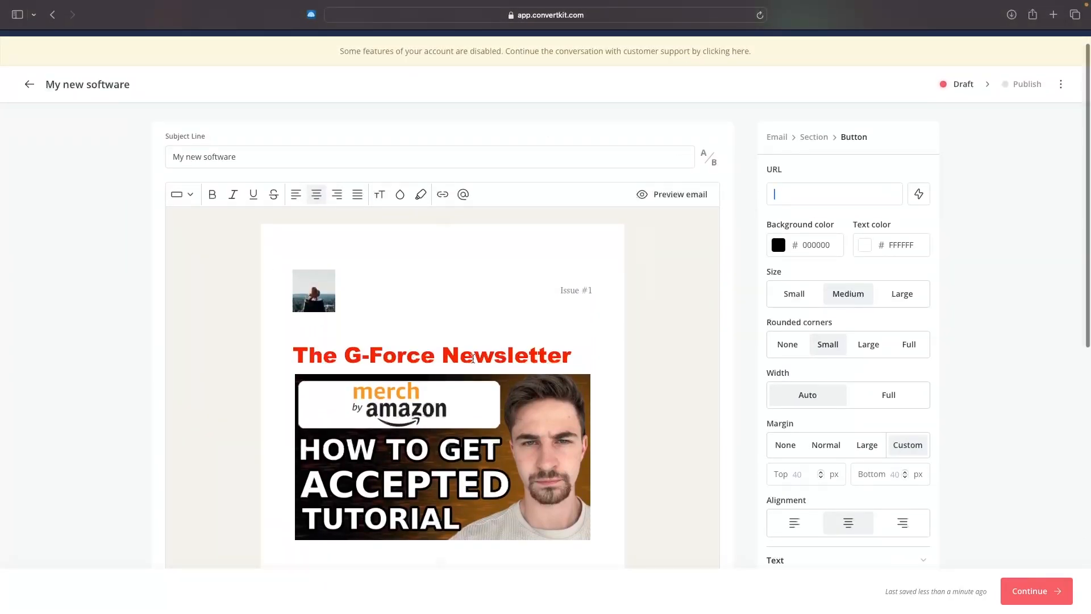
pyautogui.scroll(-10, 501, 364)
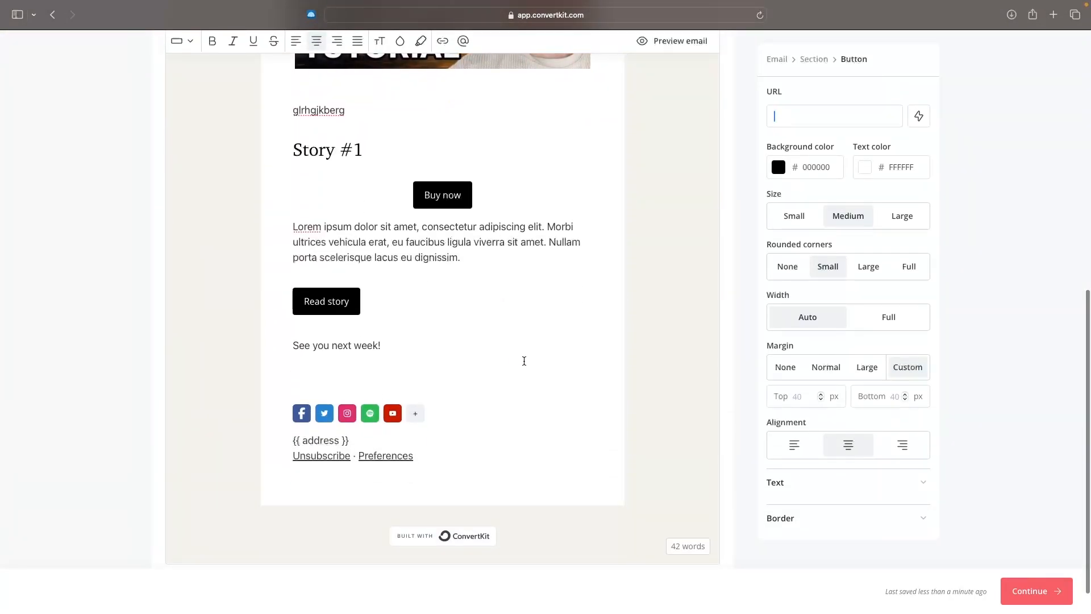
pyautogui.click(1039, 592)
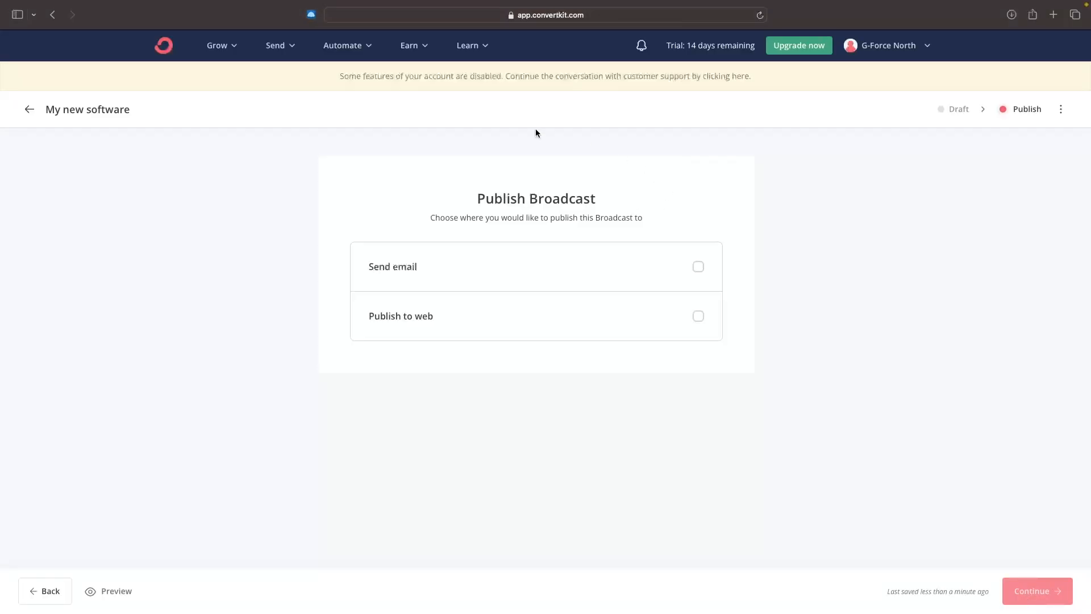
pyautogui.moveTo(481, 200); pyautogui.dragTo(631, 198)
pyautogui.click(558, 180)
pyautogui.click(436, 266)
pyautogui.scroll(-3, 449, 270)
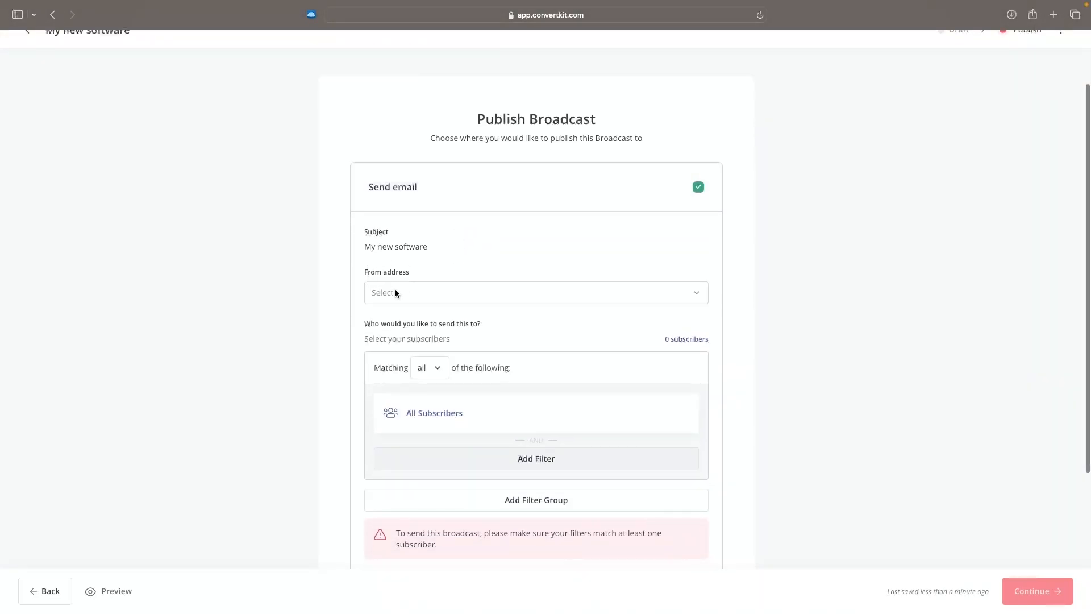
# Schedule the "My new software" broadcast to be sent on June 6, 2024, keeping All Subscribers as recipients.
pyautogui.scroll(-2, 463, 298)
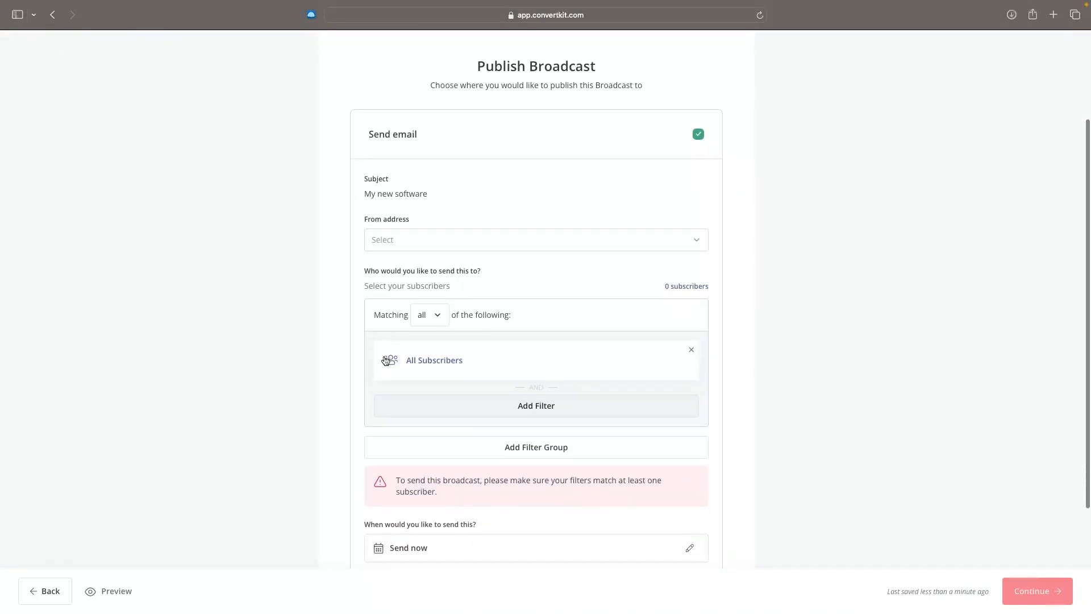
pyautogui.click(432, 364)
pyautogui.click(449, 370)
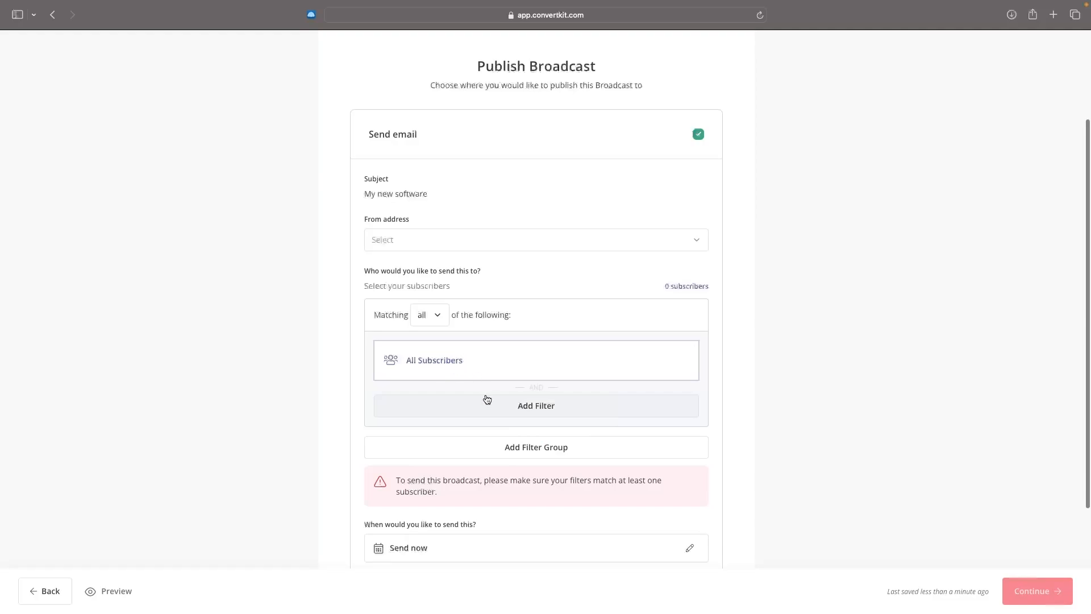
pyautogui.scroll(-3, 488, 399)
pyautogui.moveTo(358, 368); pyautogui.dragTo(516, 365)
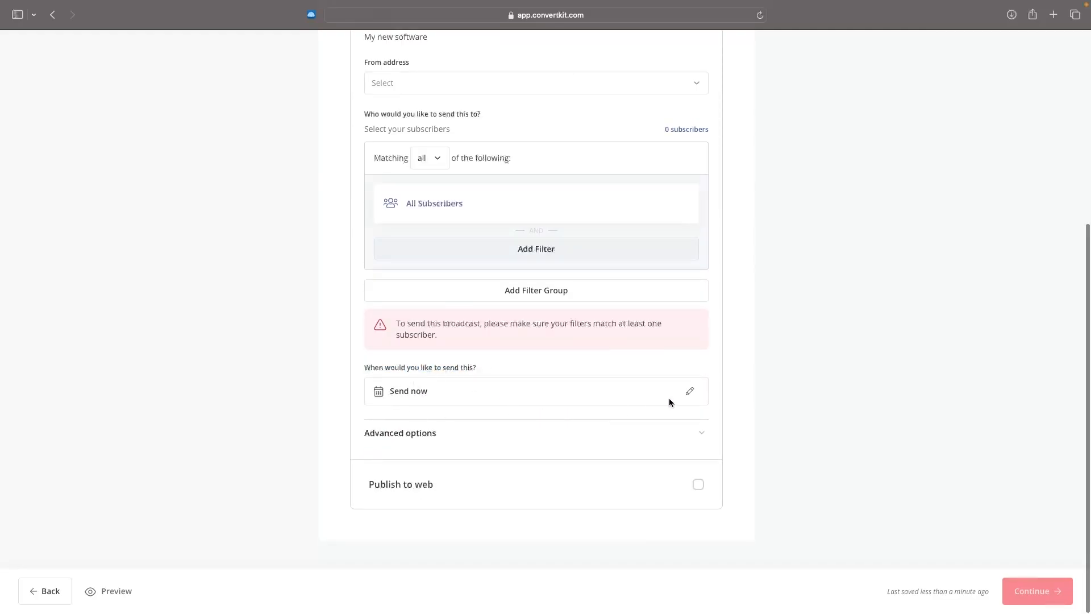
pyautogui.click(689, 391)
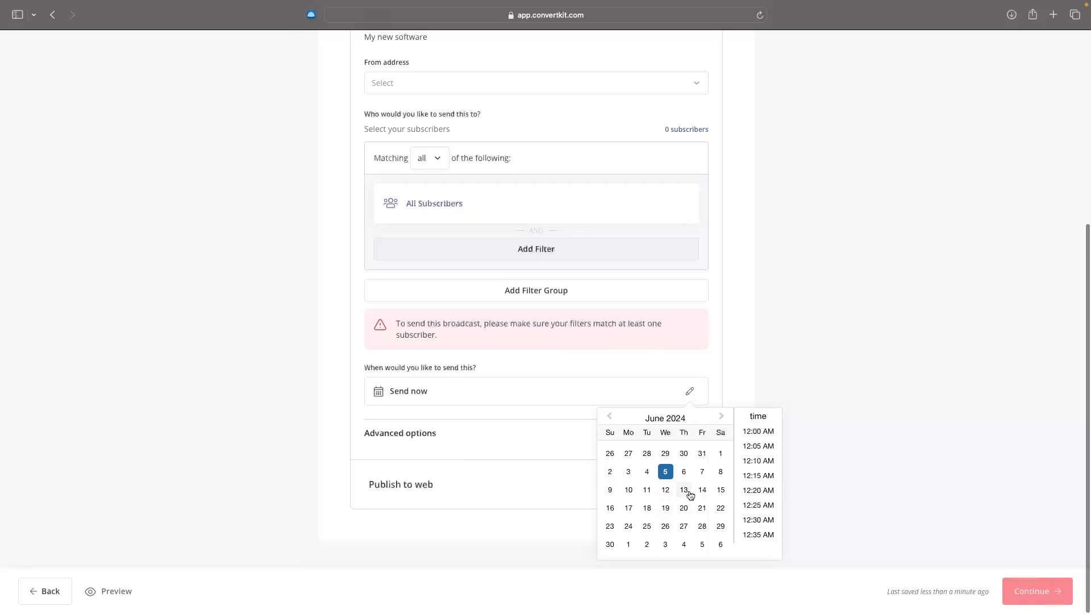
pyautogui.click(684, 471)
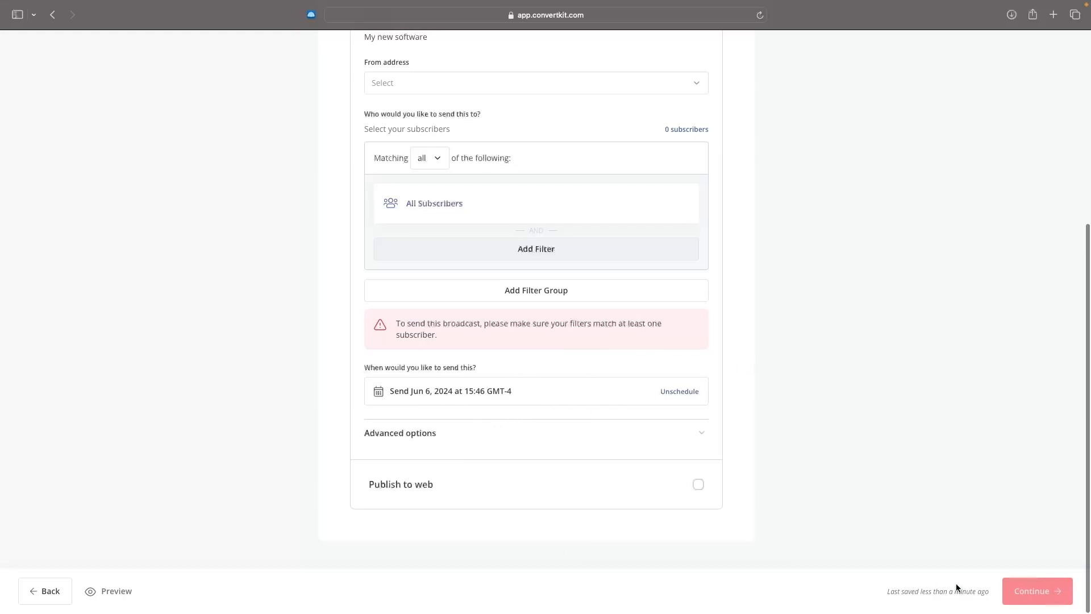
pyautogui.scroll(2, 854, 465)
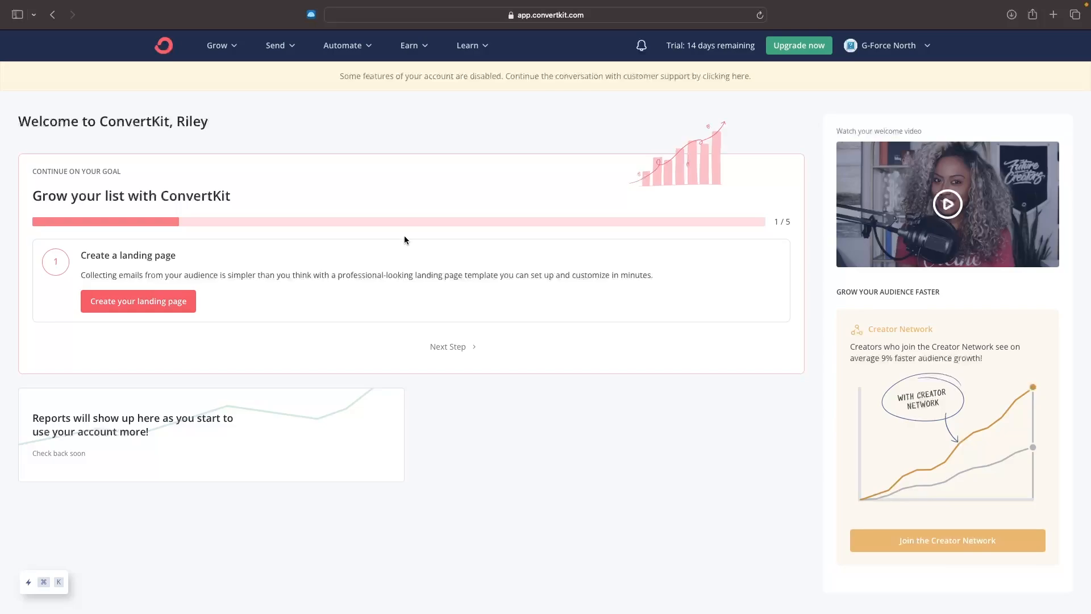
# Go to the email templates and start a new one based on the classic Text only template.
pyautogui.click(275, 45)
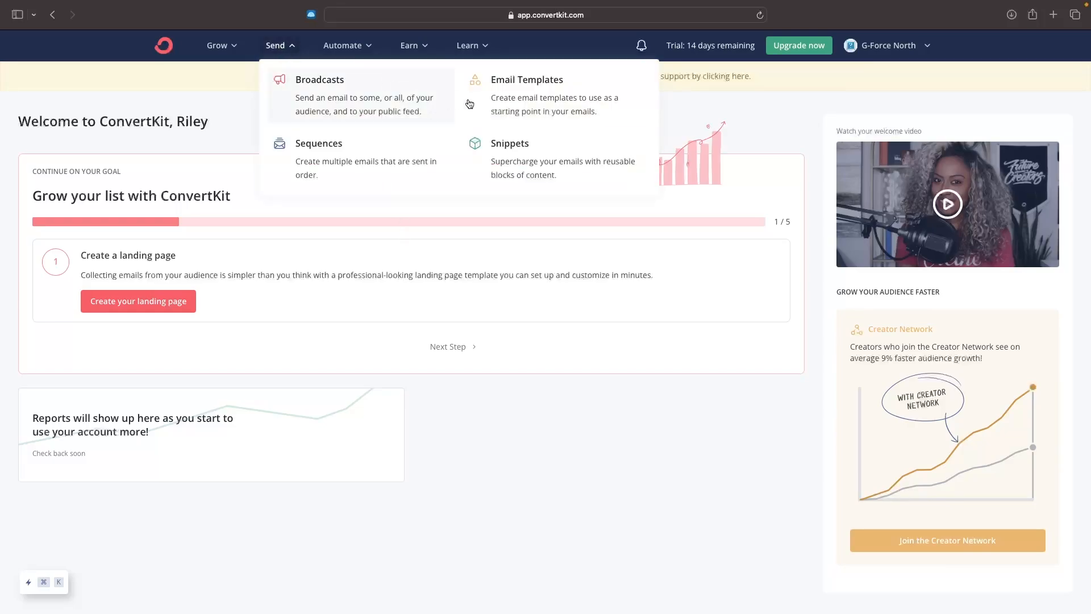
pyautogui.click(531, 91)
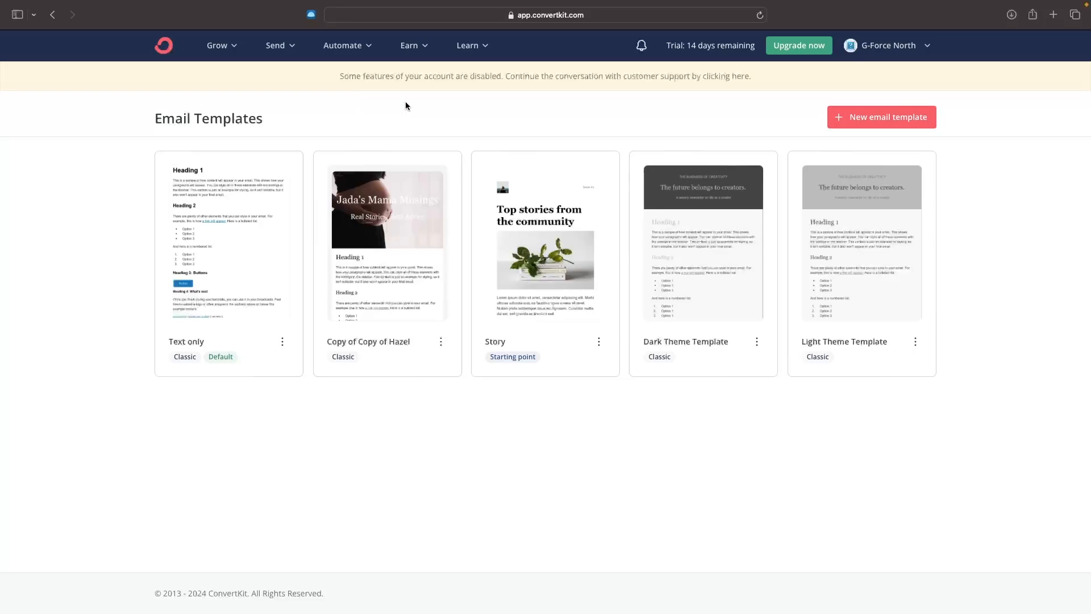
pyautogui.click(906, 119)
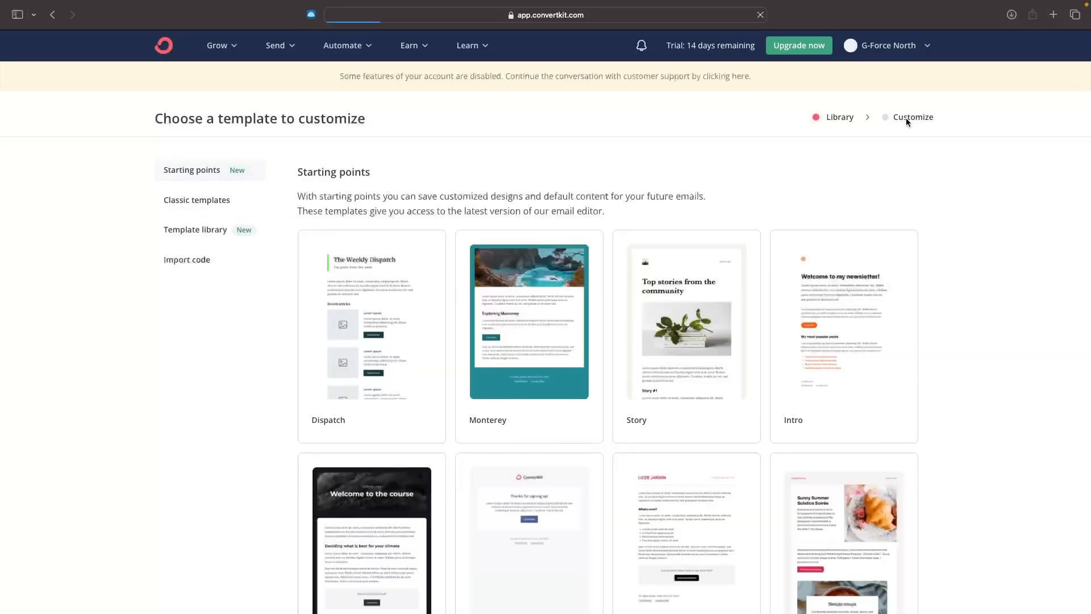
pyautogui.scroll(-5, 903, 227)
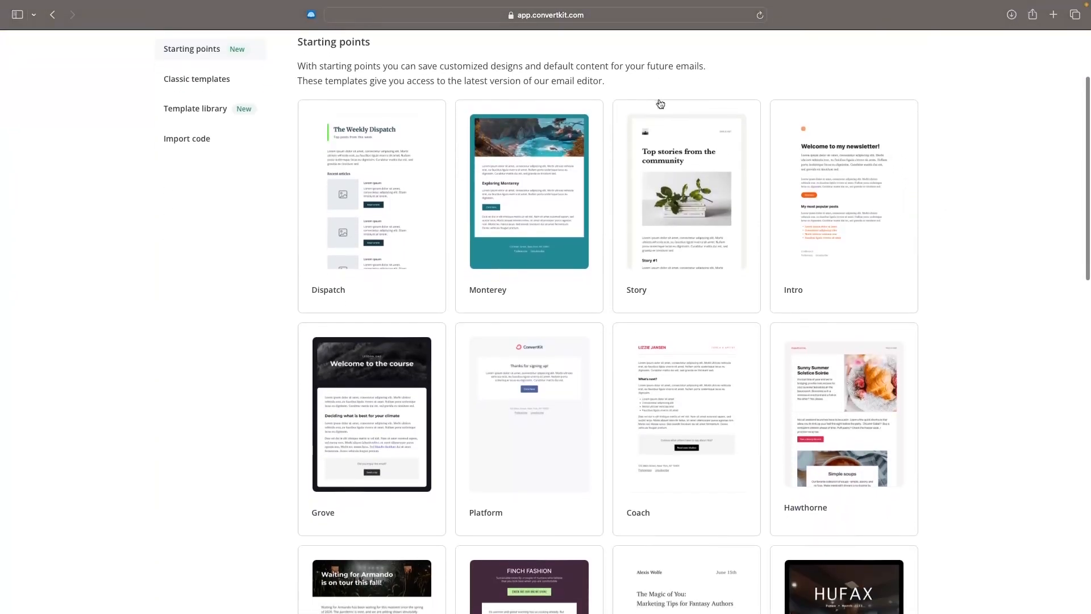
pyautogui.scroll(-10, 960, 344)
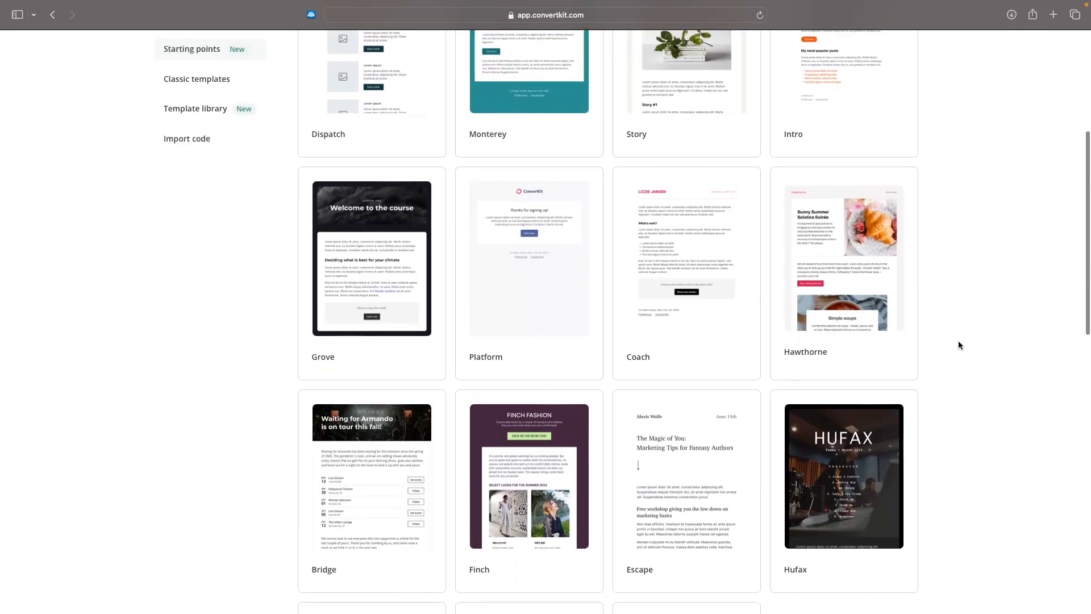
pyautogui.scroll(-1, 960, 344)
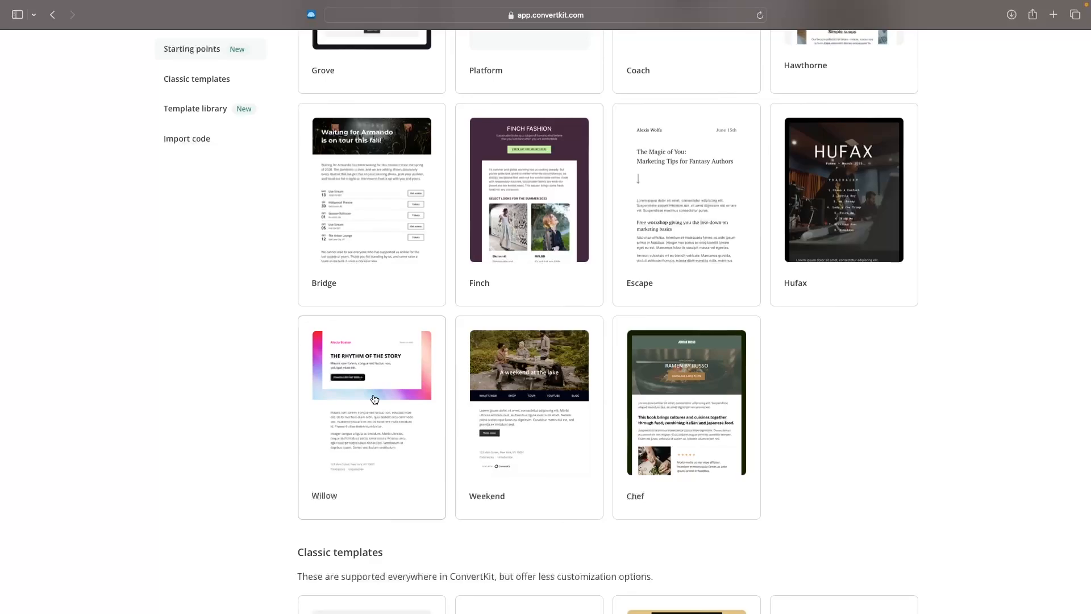
pyautogui.scroll(-15, 375, 400)
pyautogui.click(551, 236)
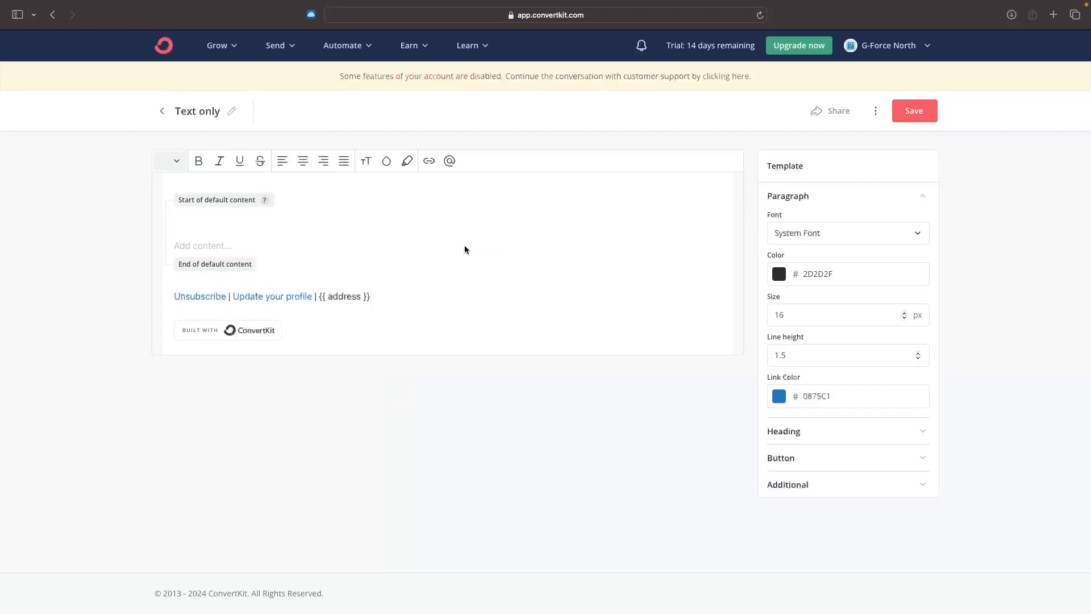
# Insert an image block with the blue arrow logo at the start of the template's default content.
pyautogui.click(231, 232)
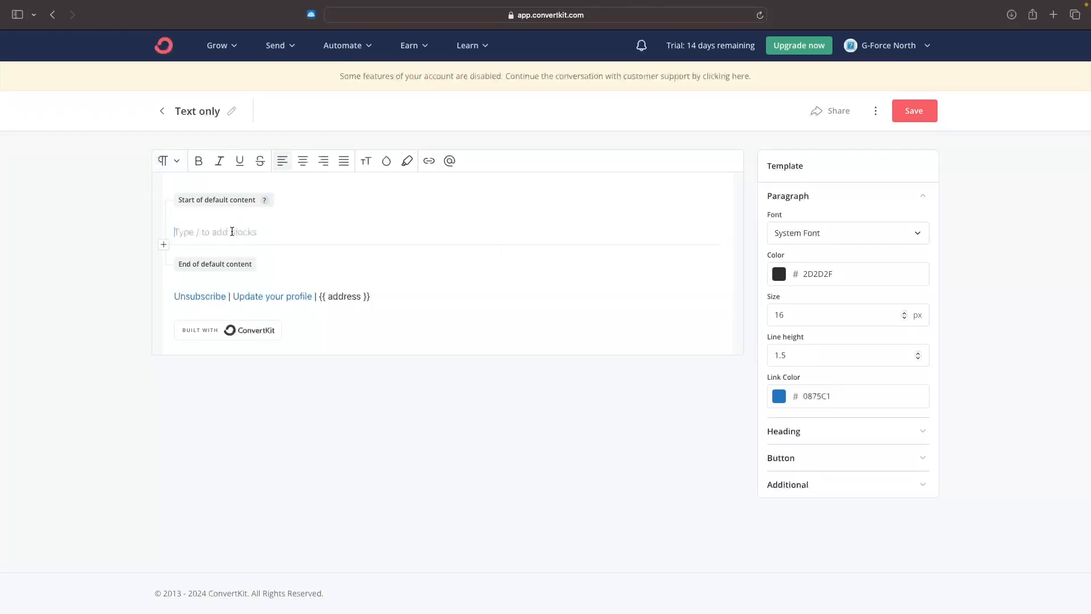
pyautogui.write('/')
pyautogui.scroll(-6, 295, 334)
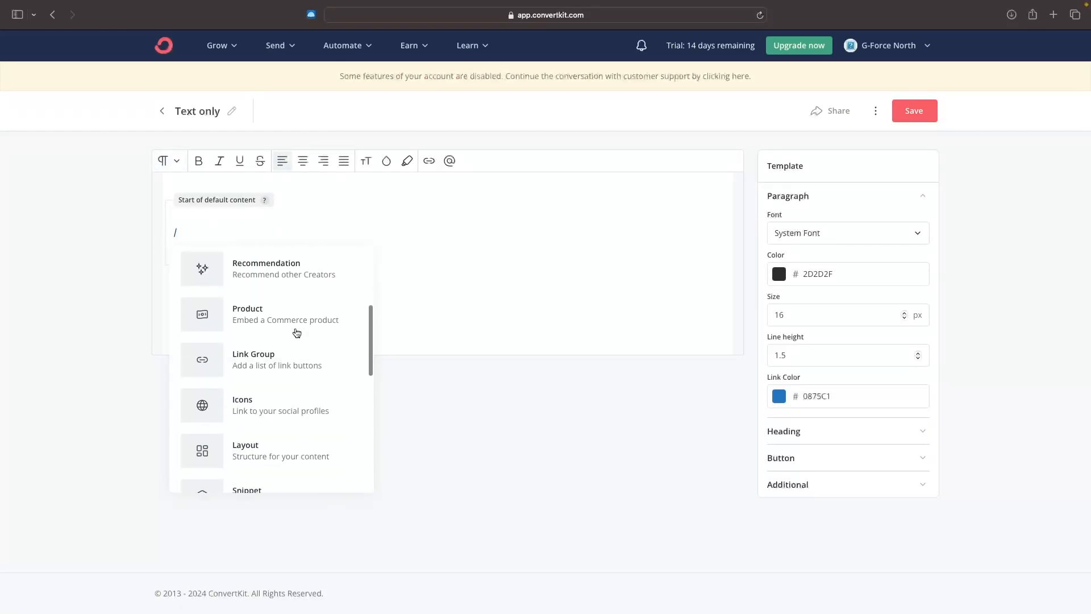
pyautogui.scroll(-2, 296, 332)
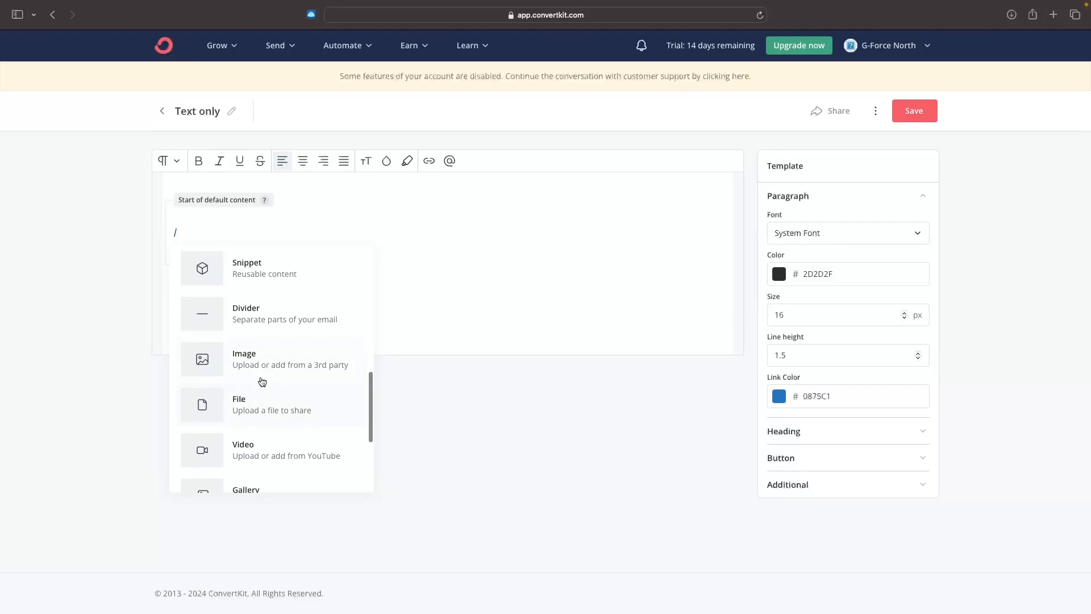
pyautogui.click(261, 377)
pyautogui.click(604, 240)
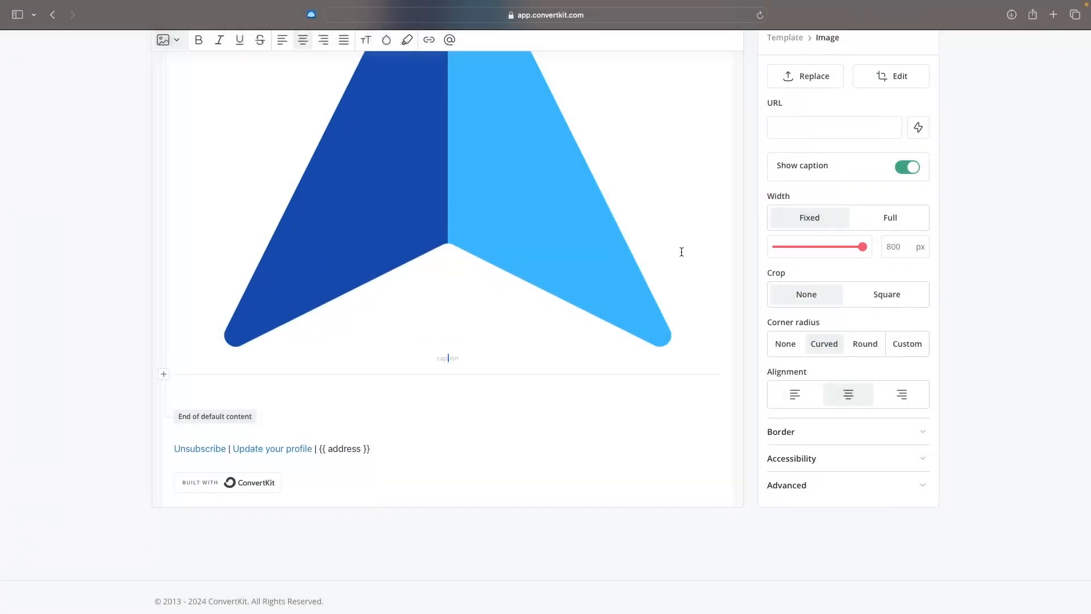
# Reduce the logo image's fixed width to about 77 px.
pyautogui.scroll(6, 637, 265)
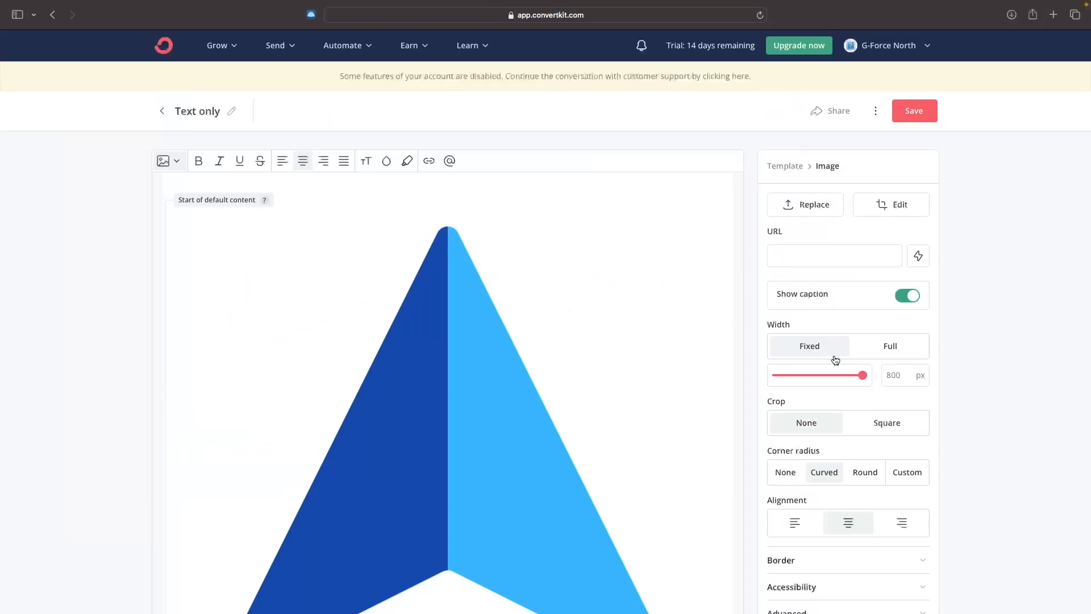
pyautogui.moveTo(863, 375); pyautogui.dragTo(819, 376)
pyautogui.moveTo(794, 376); pyautogui.dragTo(783, 376)
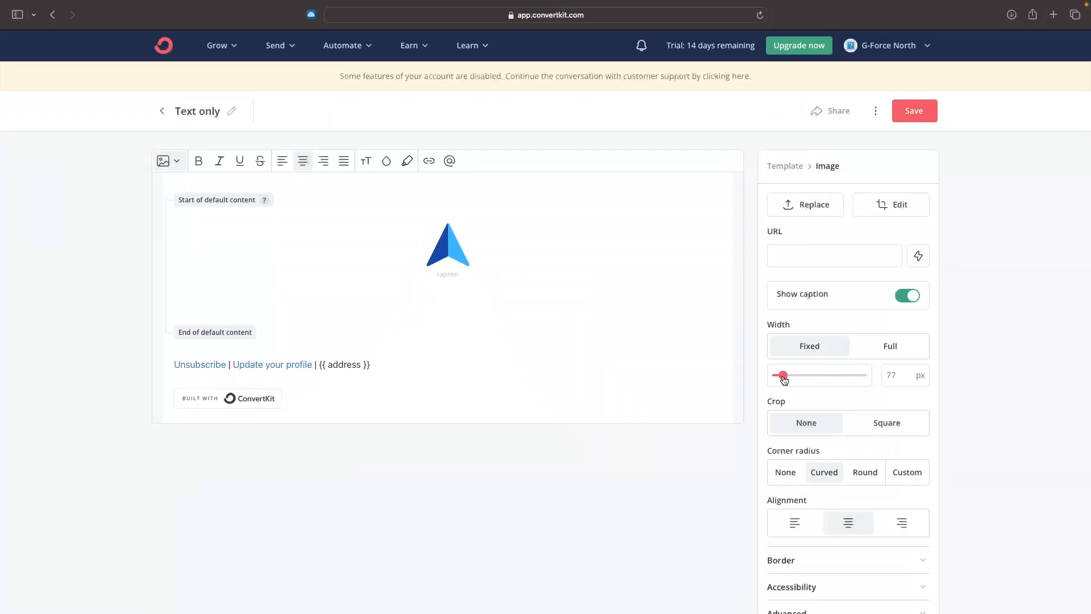
# Add several blank lines below the logo and end them with a "From" sign-off containing the sender's first name.
pyautogui.click(466, 301)
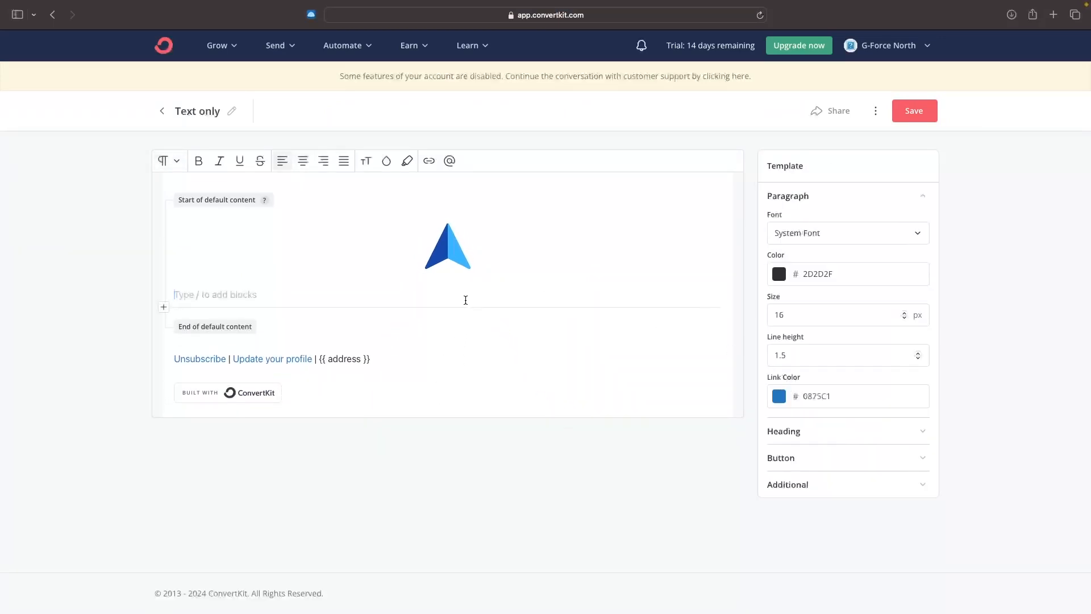
pyautogui.press('Return')
pyautogui.press('Return')
pyautogui.press('Return')
pyautogui.press('Return')
pyautogui.press('Return')
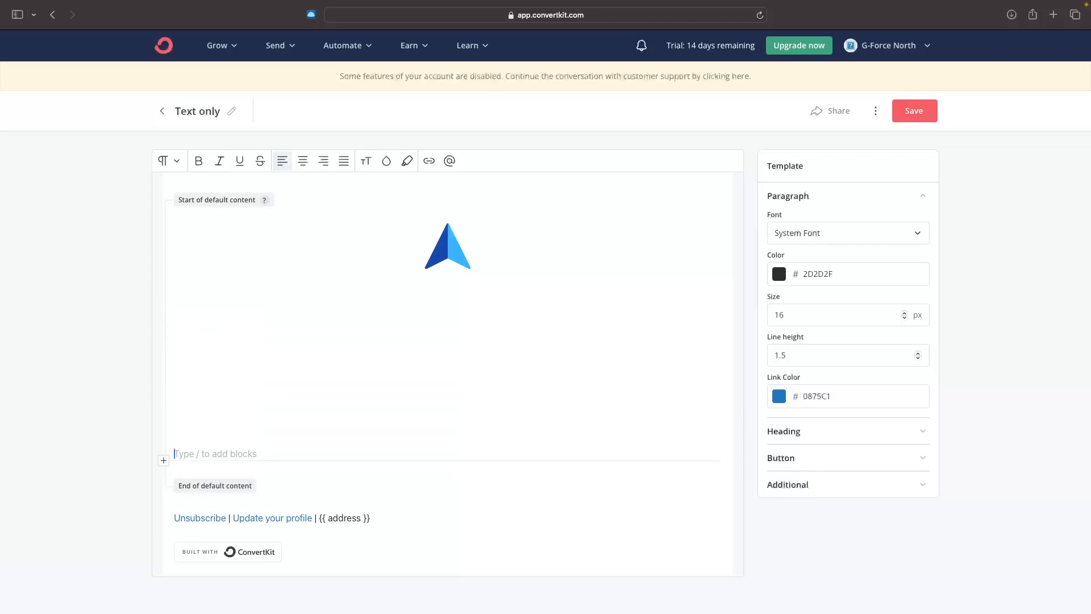
pyautogui.press('Return')
pyautogui.write('Fr')
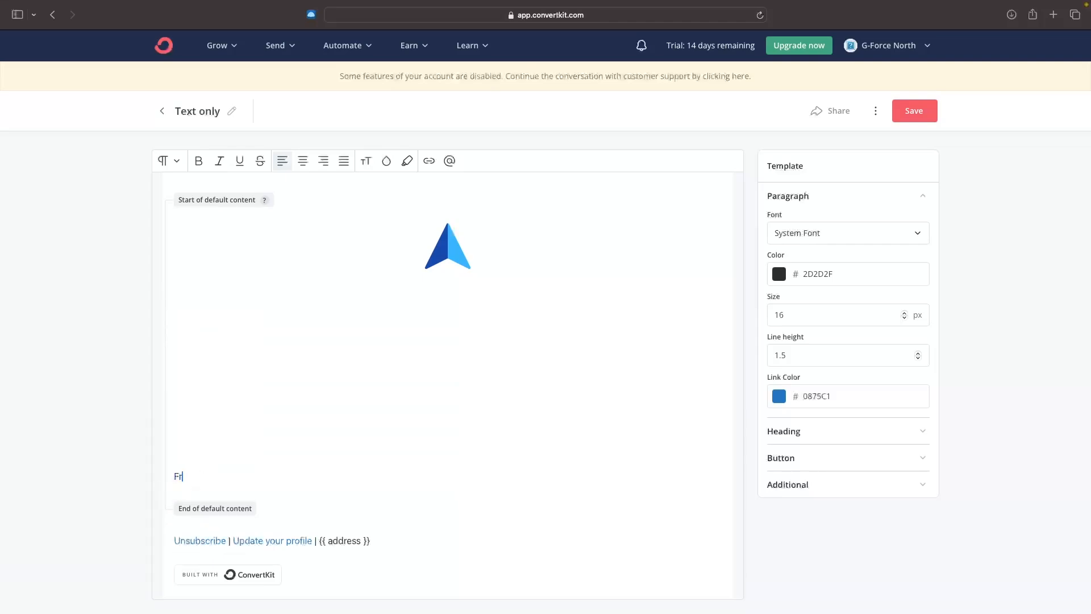
pyautogui.write('om Riley')
# Add the placeholder lines "Intro", "Image", "Main content", "Image" and "link to product" between the logo and the sign-off.
pyautogui.click(256, 319)
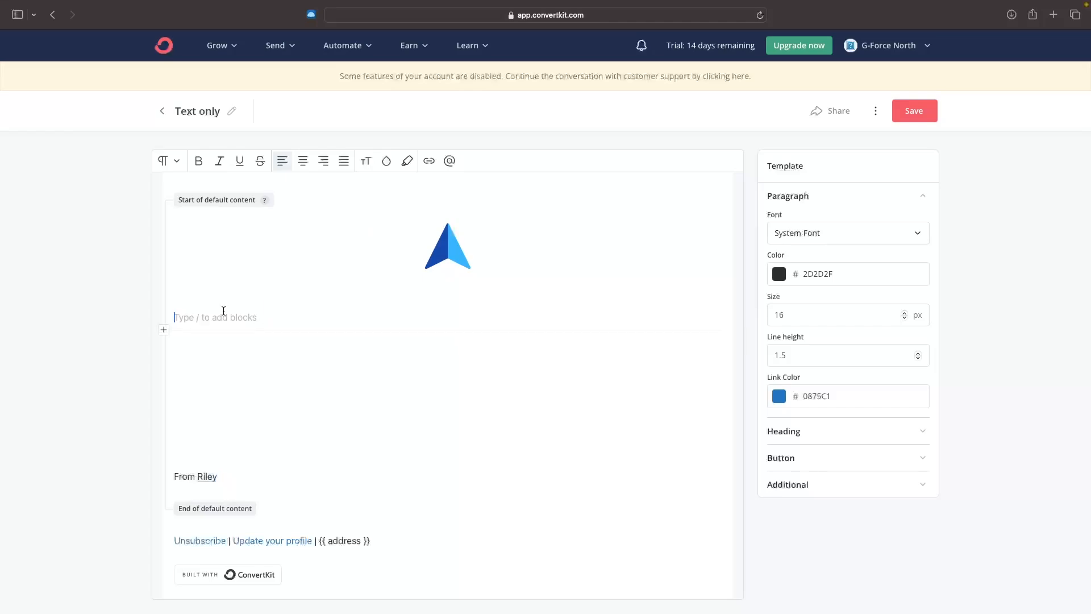
pyautogui.click(239, 297)
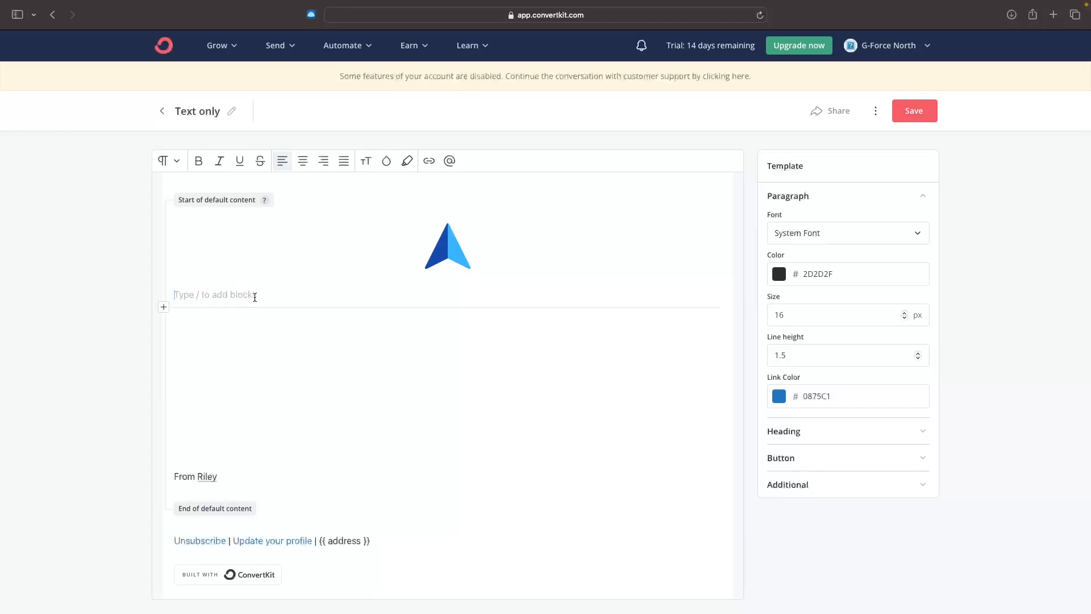
pyautogui.write('Intro')
pyautogui.click(237, 315)
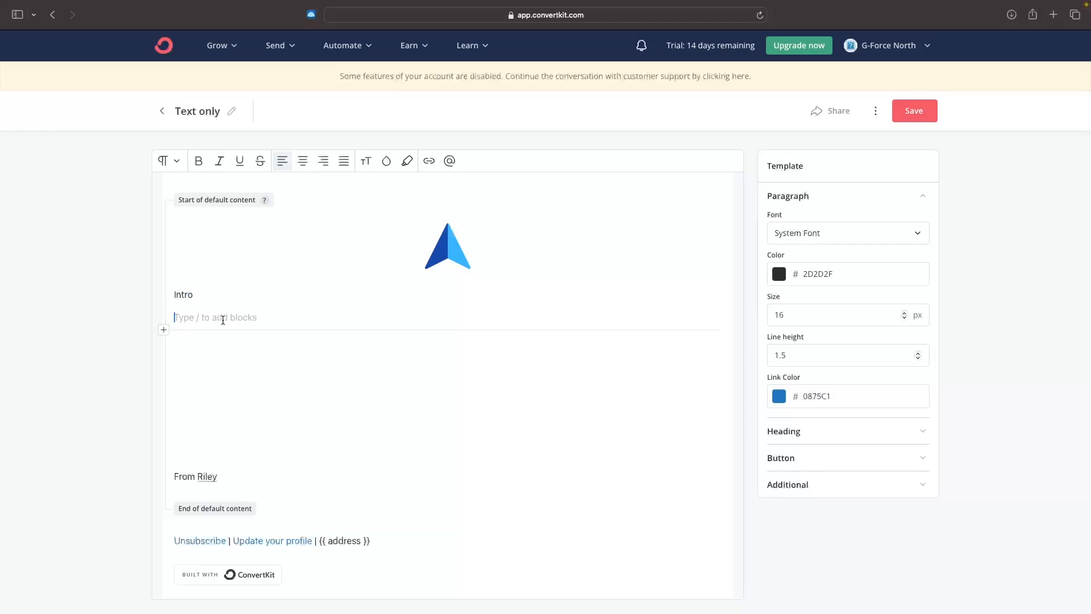
pyautogui.write('Image')
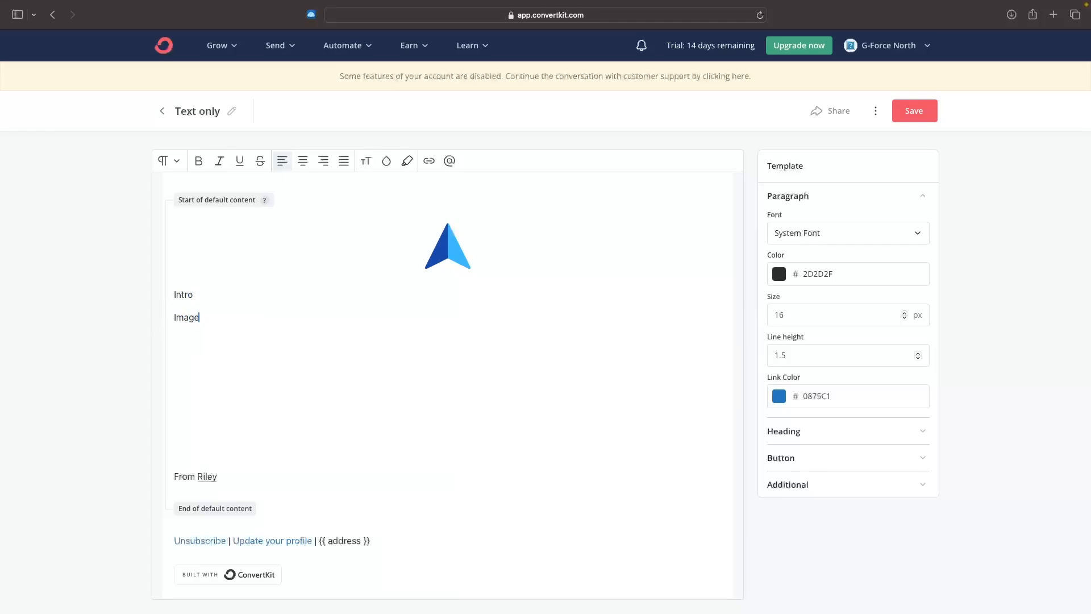
pyautogui.press('Return')
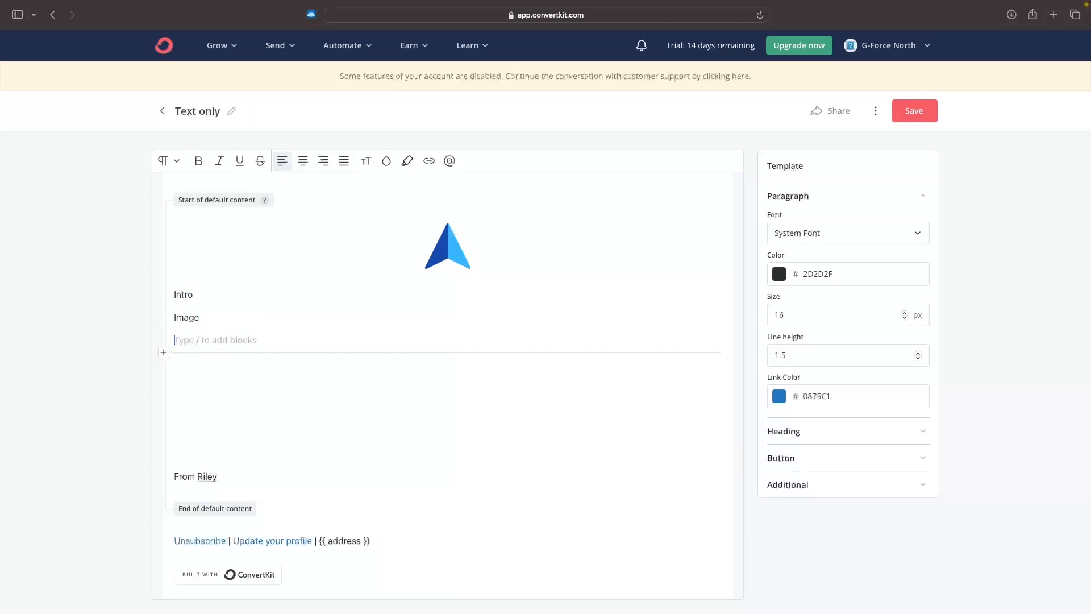
pyautogui.write('Main content')
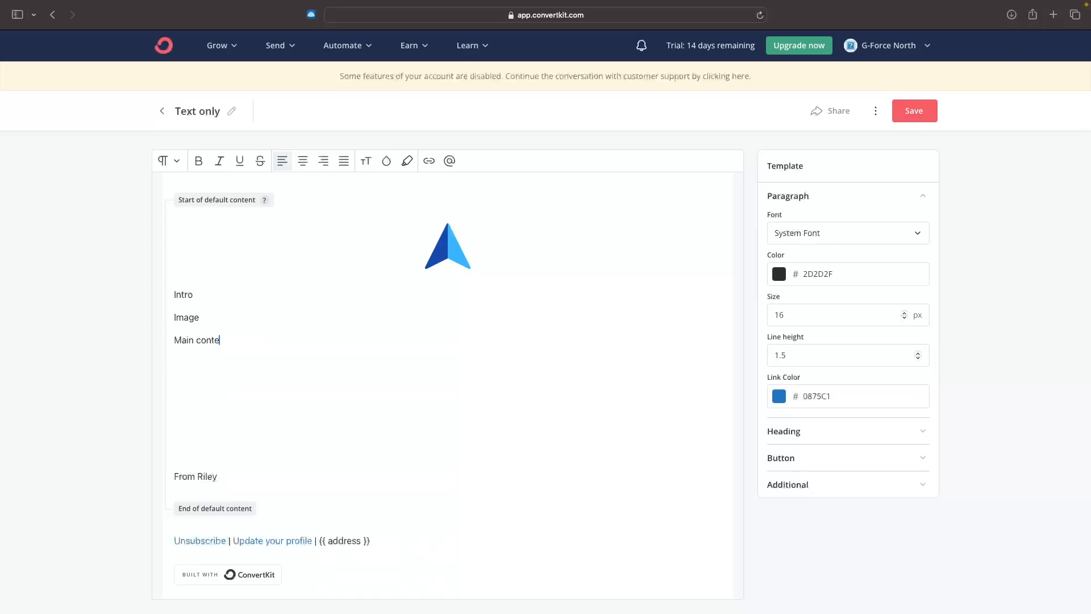
pyautogui.press('Return')
pyautogui.write('Image')
pyautogui.press('Return')
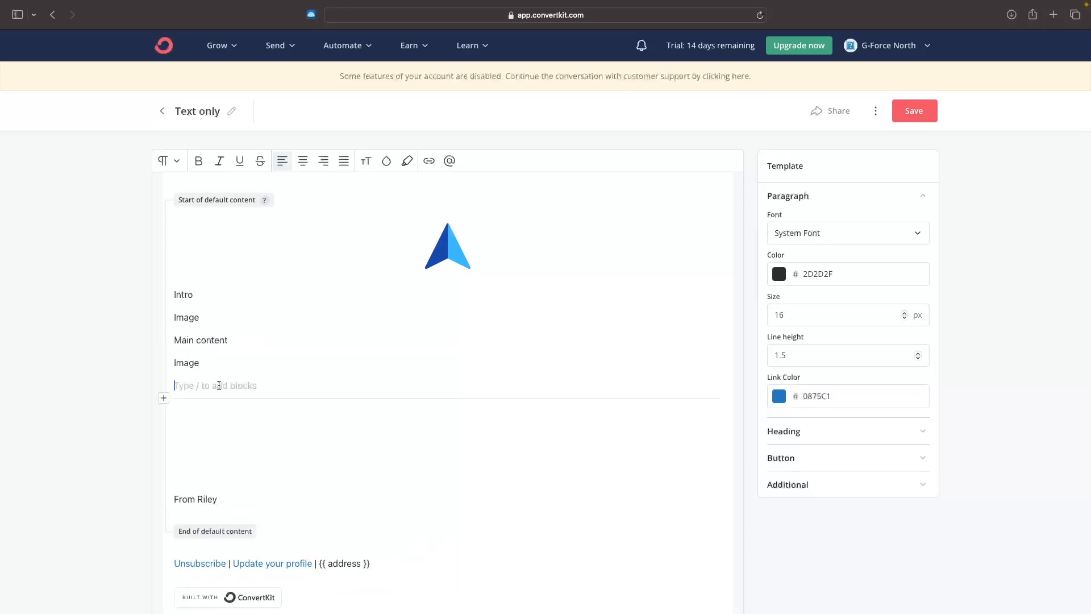
pyautogui.write('link to prod')
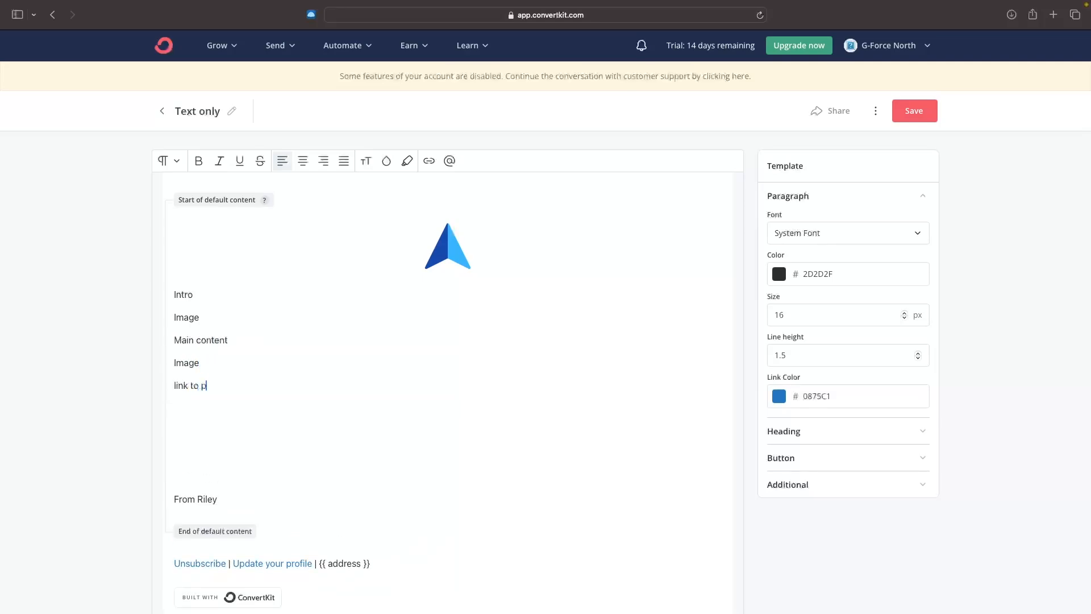
# Delete the blank lines between "link to product" and the sign-off.
pyautogui.click(185, 477)
pyautogui.press('BackSpace')
pyautogui.press('BackSpace')
pyautogui.press('BackSpace')
pyautogui.press('BackSpace')
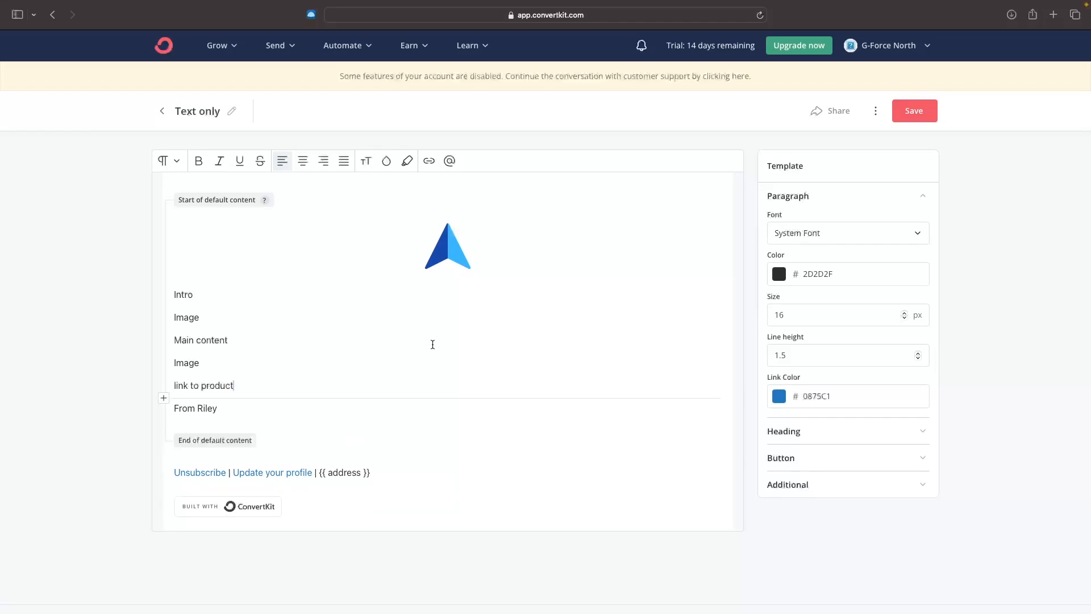
# Save and close the template, and create a new broadcast from the Text only template with the arrow logo.
pyautogui.click(913, 112)
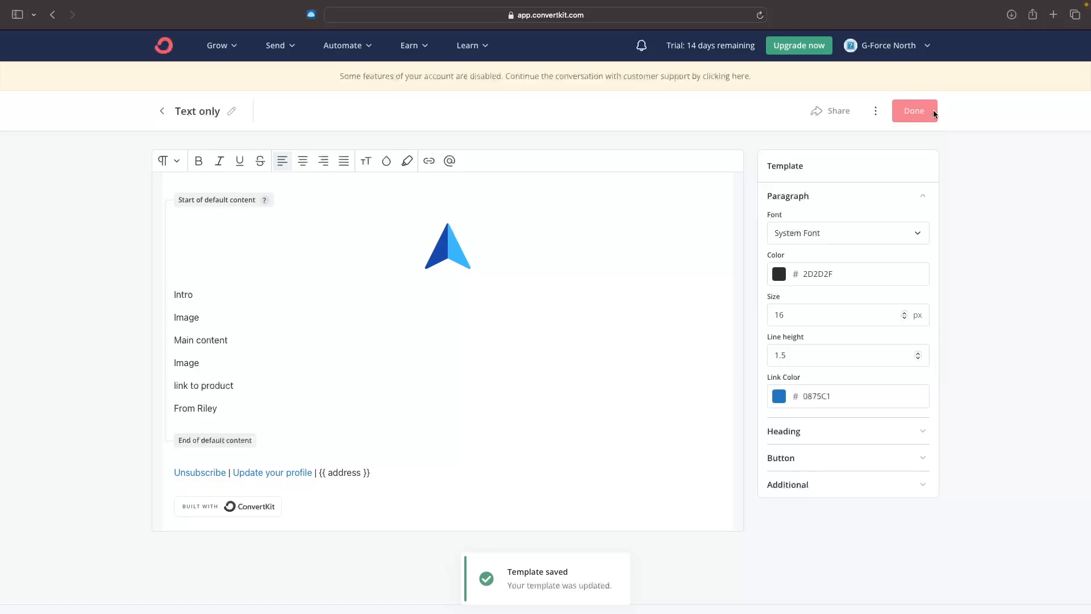
pyautogui.click(933, 112)
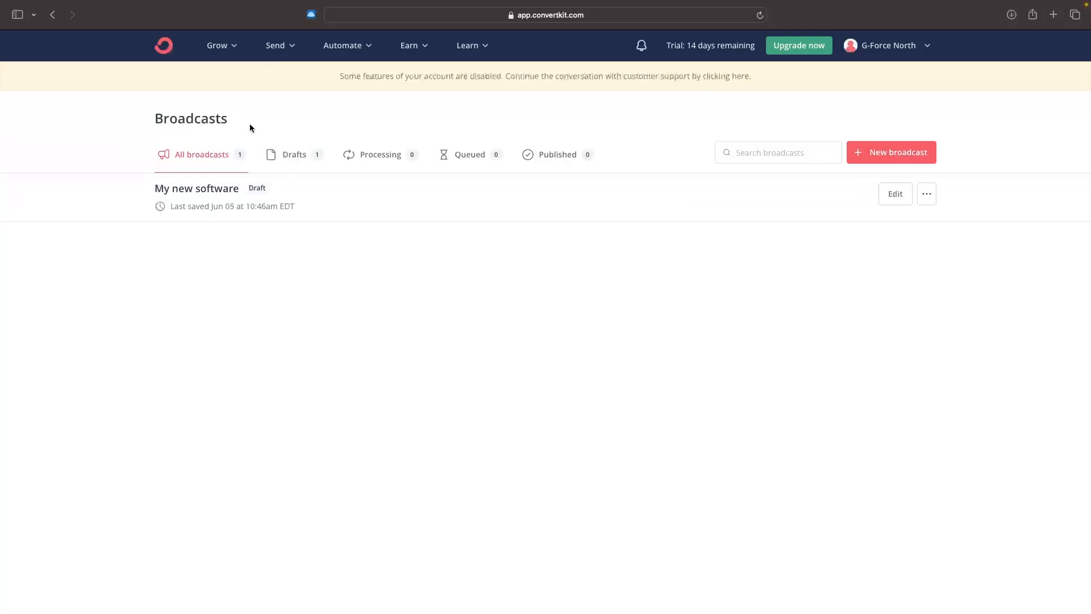
pyautogui.click(885, 154)
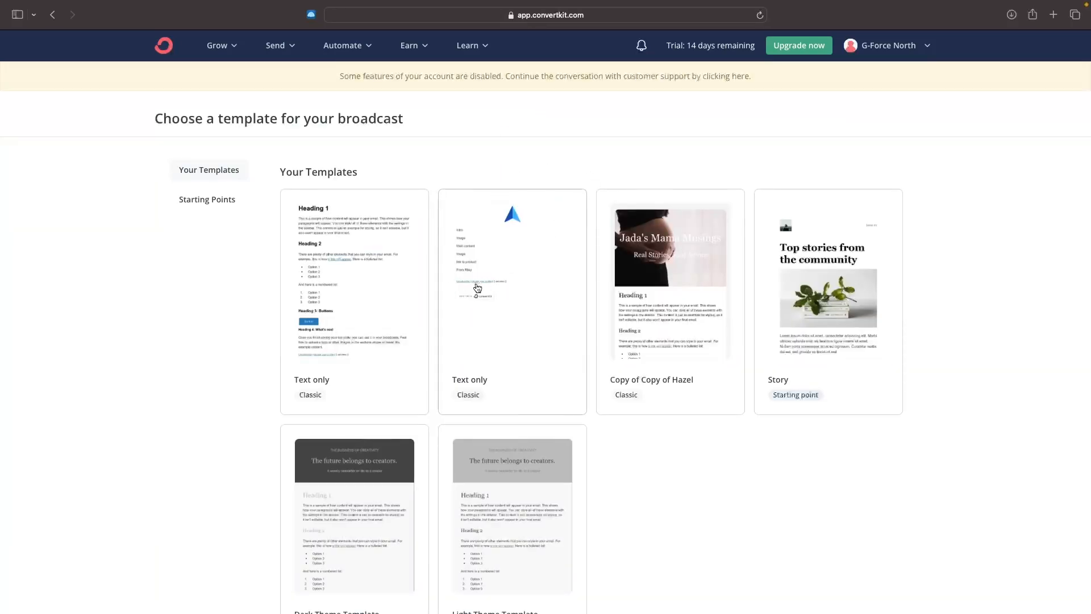
pyautogui.click(509, 236)
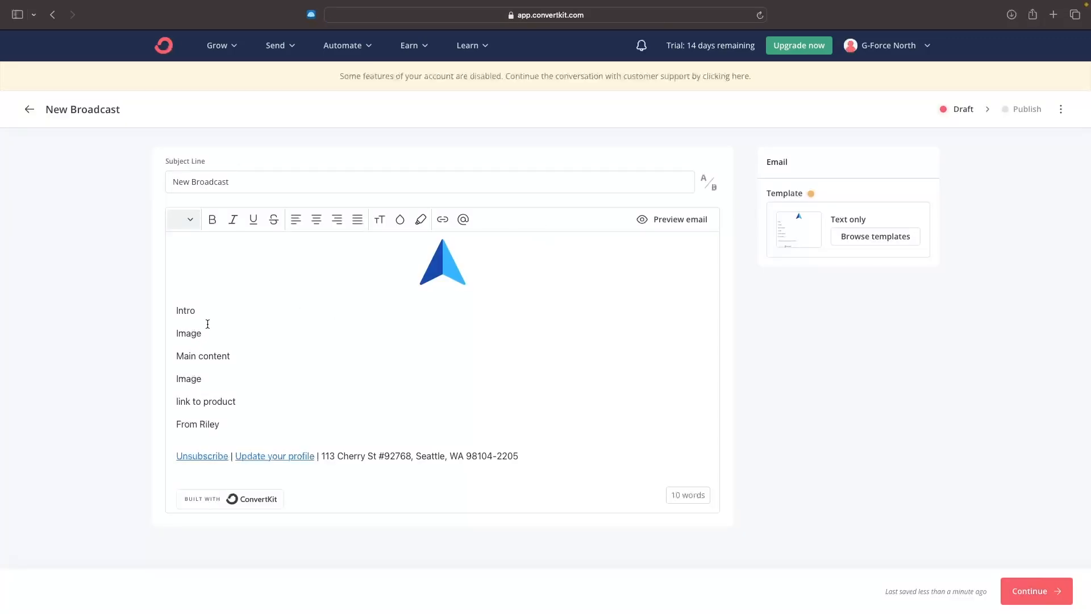
# Replace the "Intro" placeholder in the broadcast with the greeting "Hey, it's" followed by the sender's first name.
pyautogui.moveTo(199, 312); pyautogui.dragTo(173, 315)
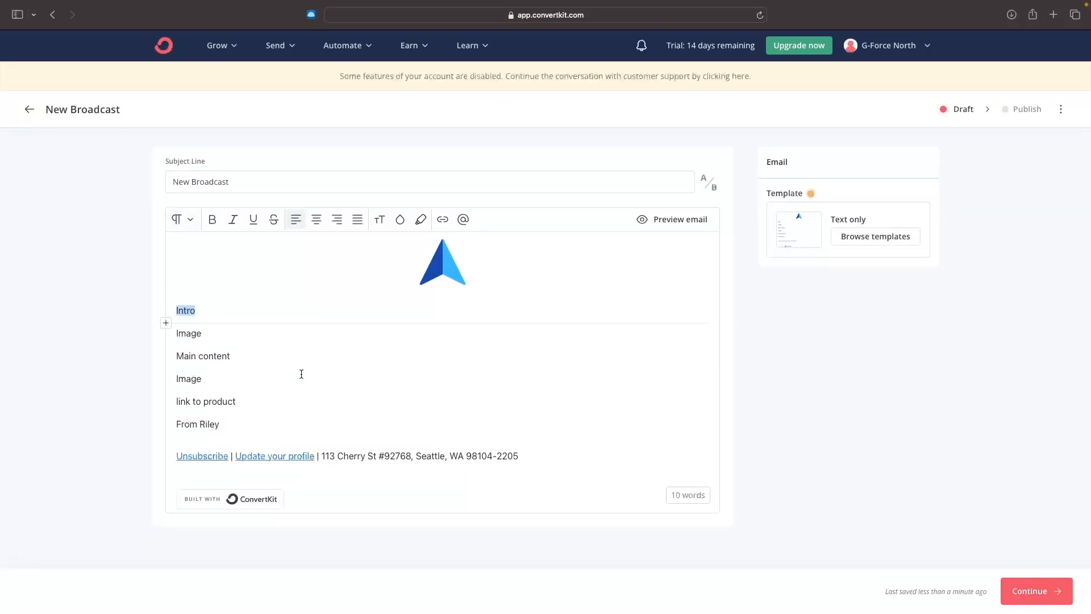
pyautogui.write("Hey, it's Rileuy")
pyautogui.press('BackSpace')
pyautogui.write('y')
# Replace the first "Image" placeholder with "/", browse the insertable content blocks, and close the list without choosing one.
pyautogui.moveTo(230, 332); pyautogui.dragTo(171, 330)
pyautogui.press('BackSpace')
pyautogui.write('/')
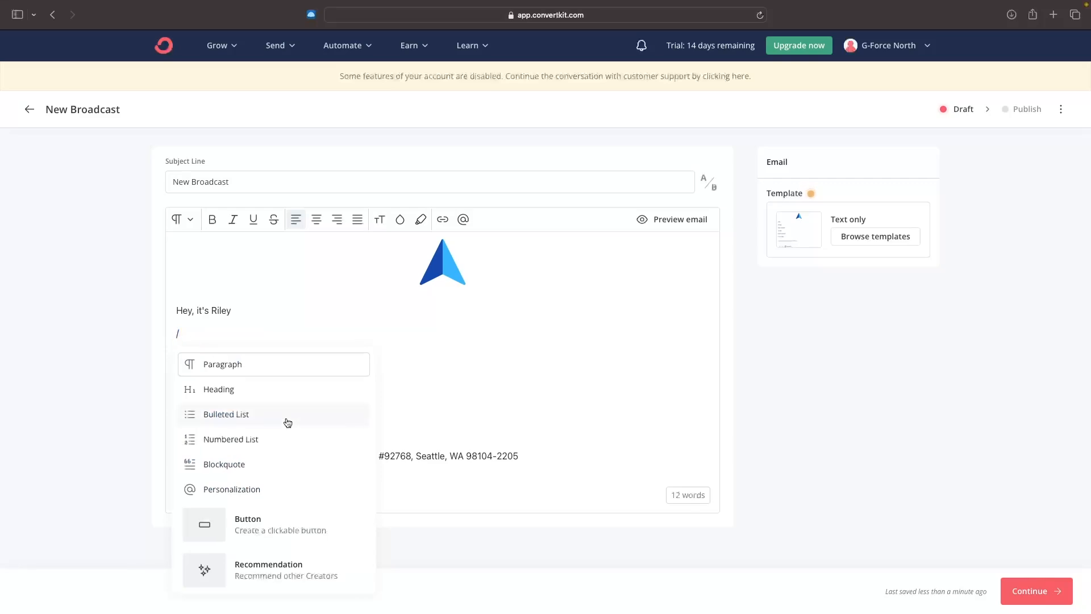
pyautogui.scroll(-5, 285, 421)
pyautogui.scroll(5, 287, 422)
pyautogui.scroll(-8, 275, 432)
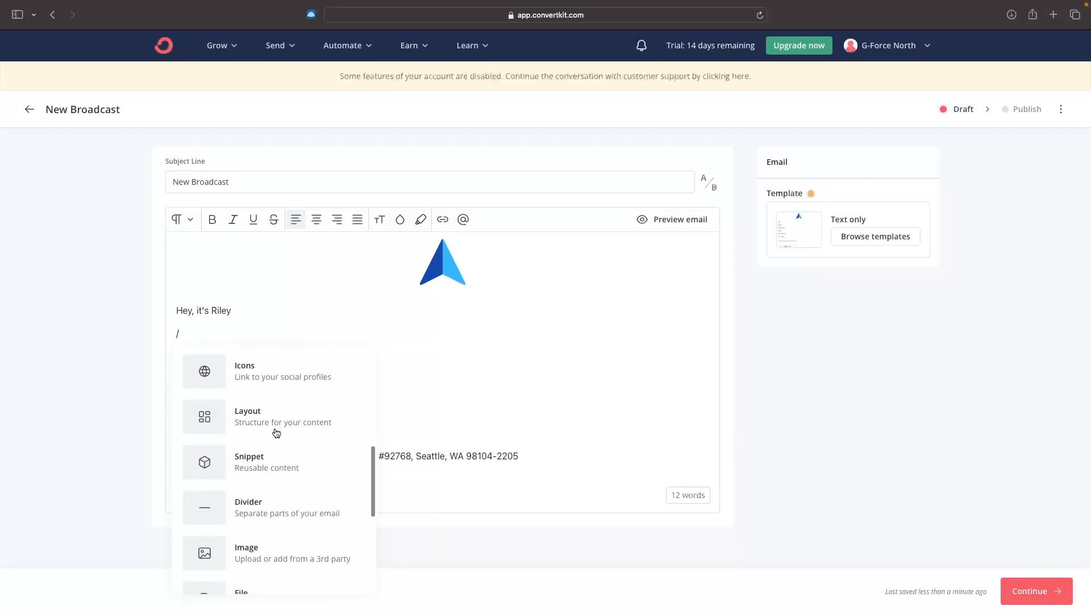
pyautogui.scroll(-3, 272, 477)
pyautogui.click(596, 386)
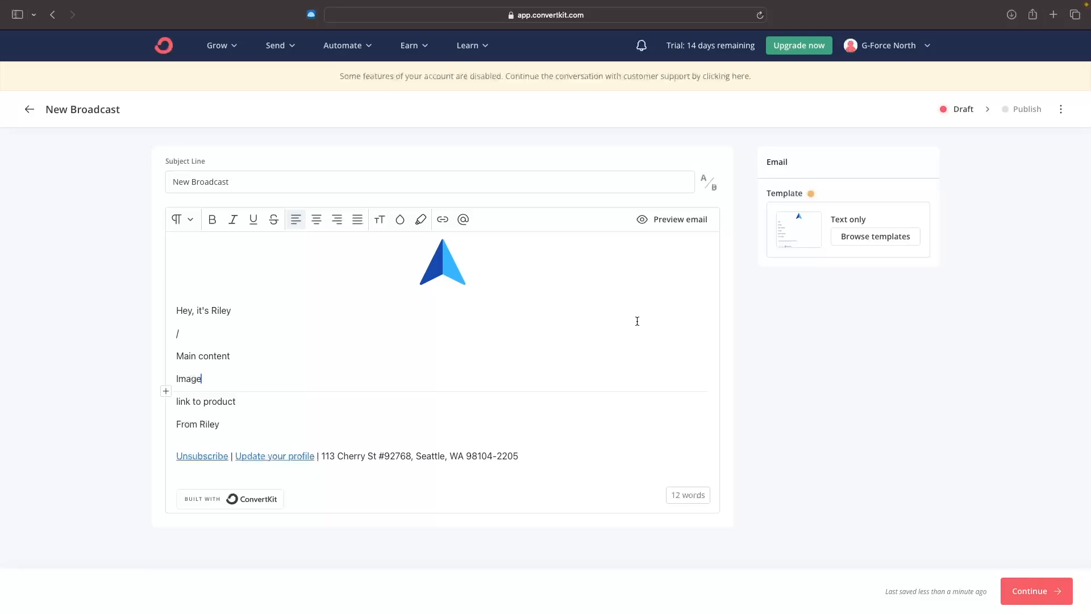
# Leave the broadcast for the account's home dashboard and show the available automation options.
pyautogui.click(164, 52)
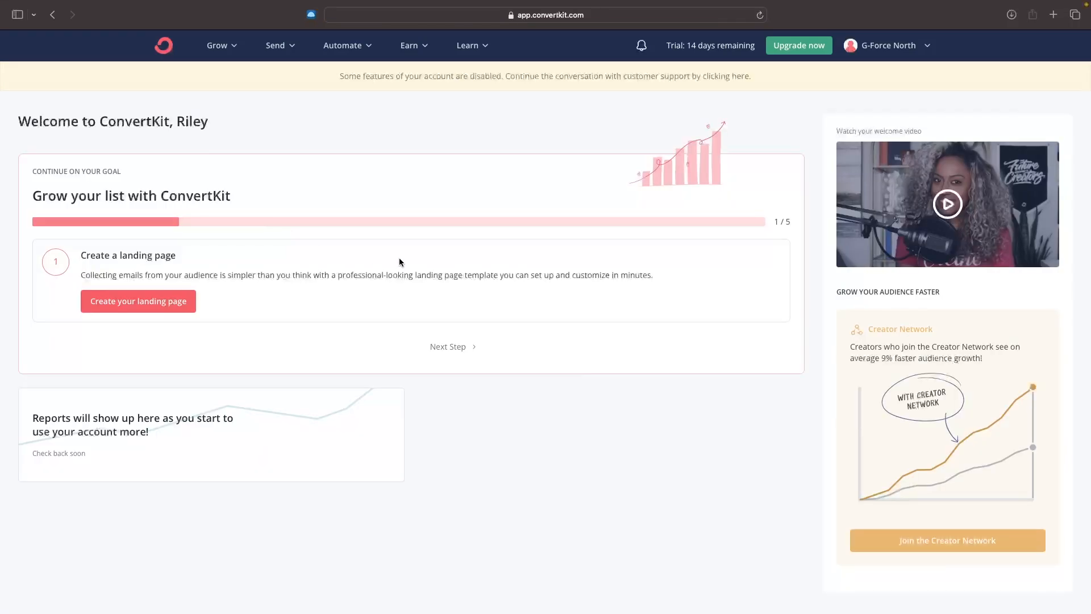
pyautogui.click(353, 50)
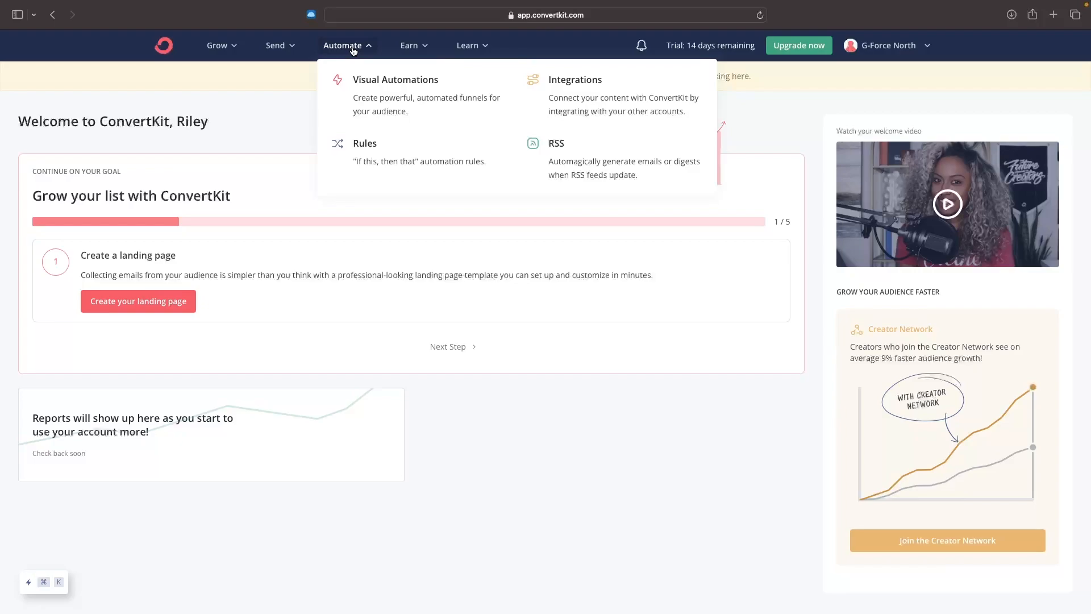